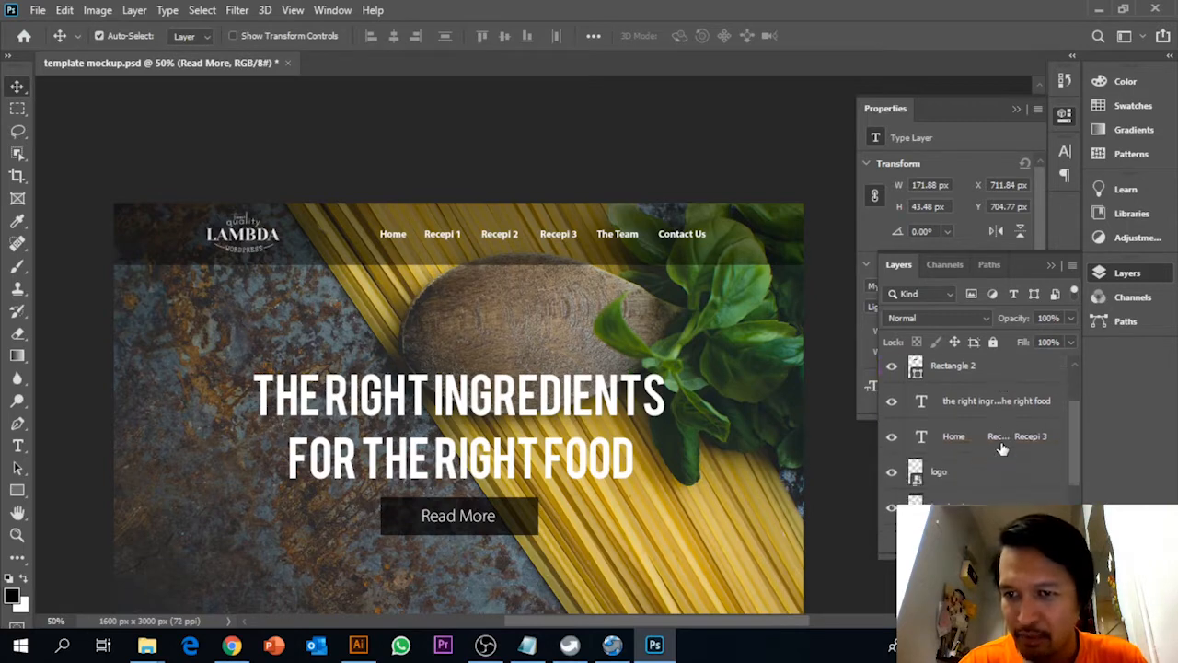
Create a new layer group above the Read More layer and name it Header
scroll(1002, 460, "up", 4)
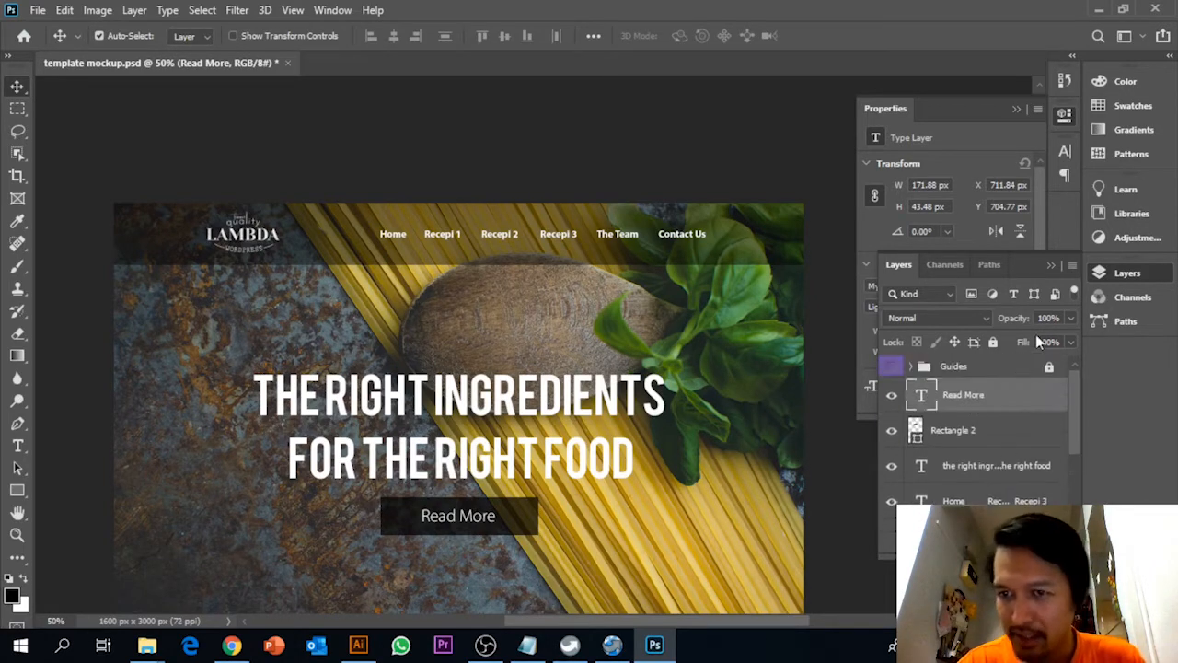
left_click(1072, 265)
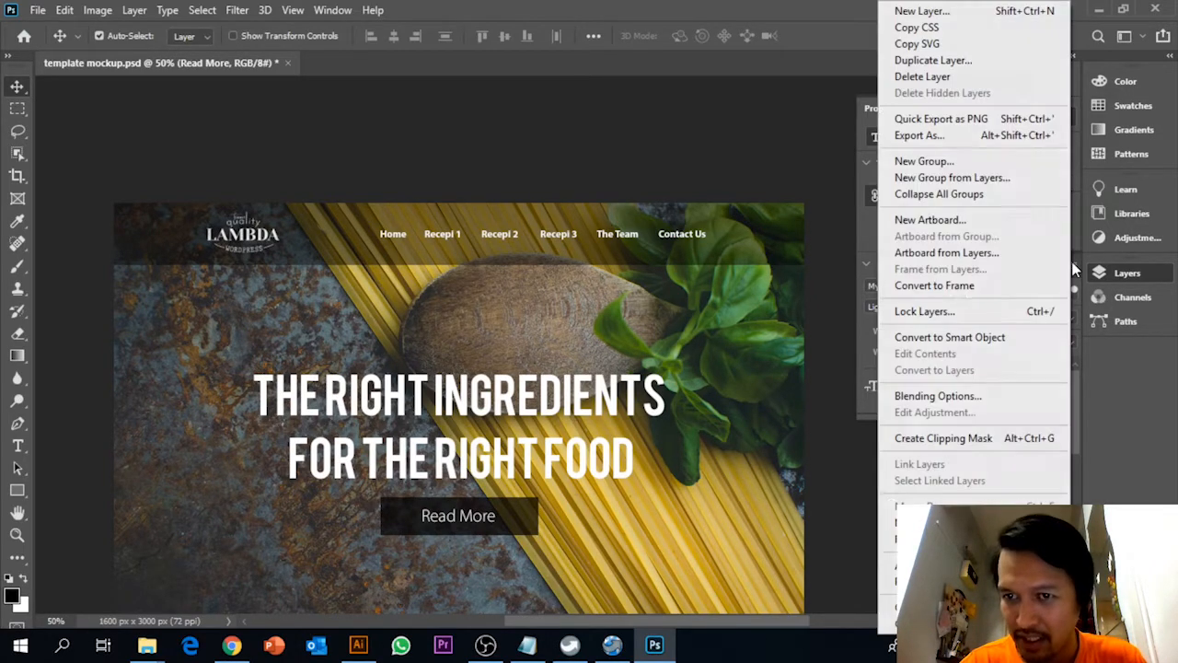
left_click(1081, 458)
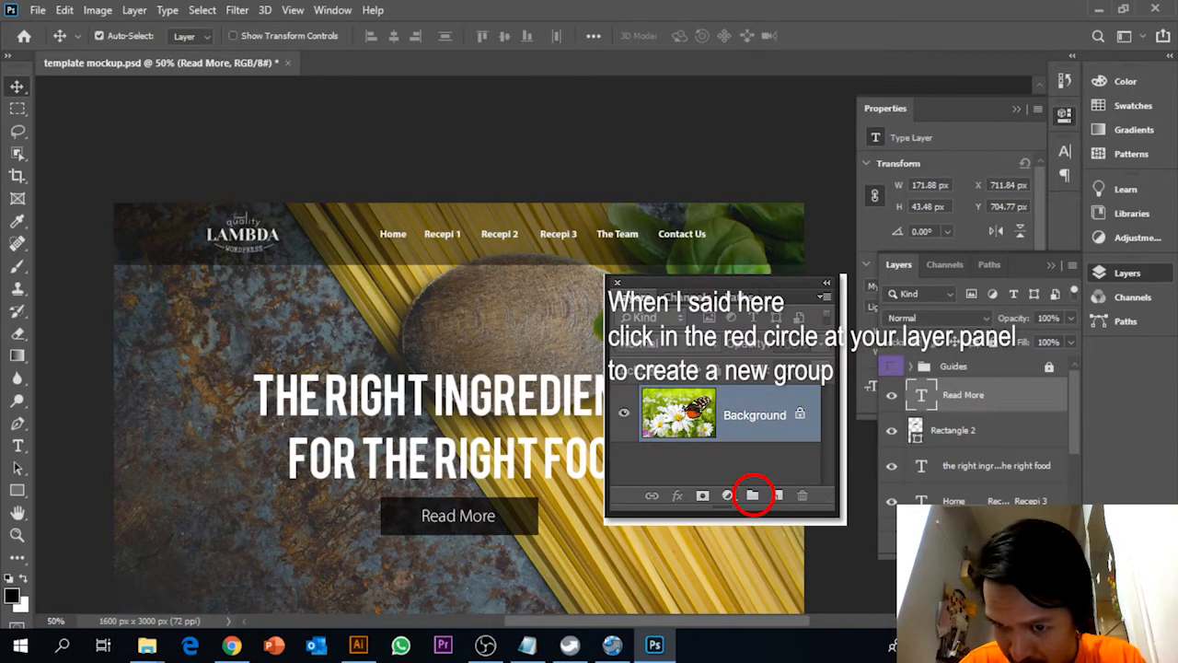
key("ctrl+g")
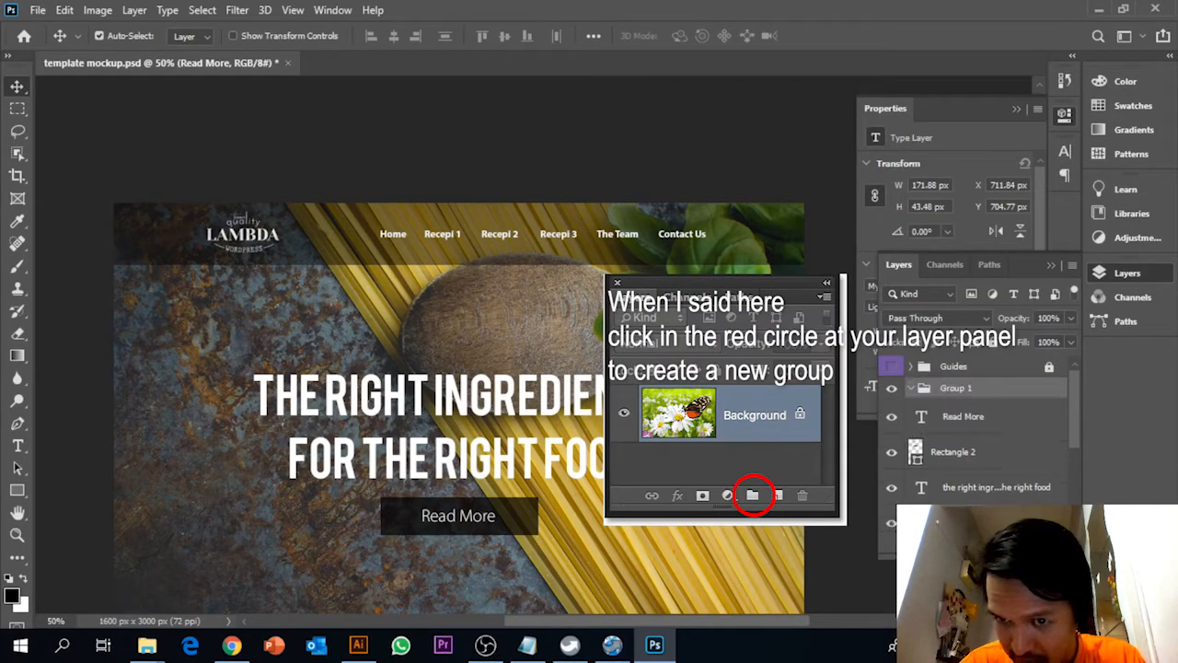
double_click(957, 389)
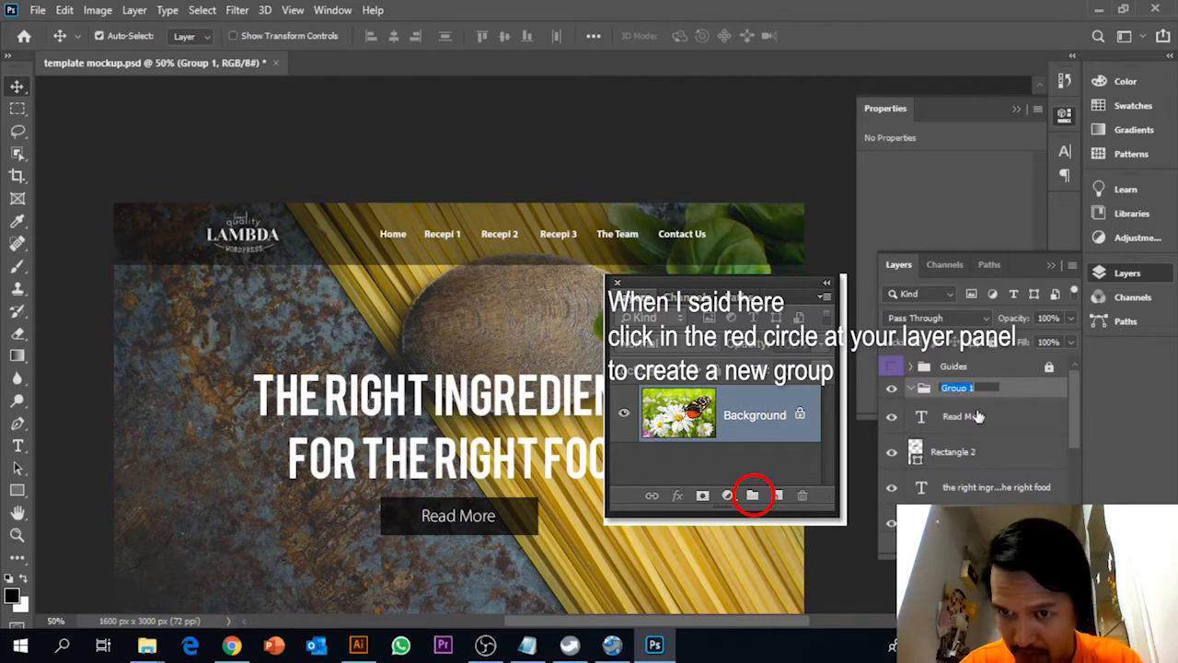
type("header")
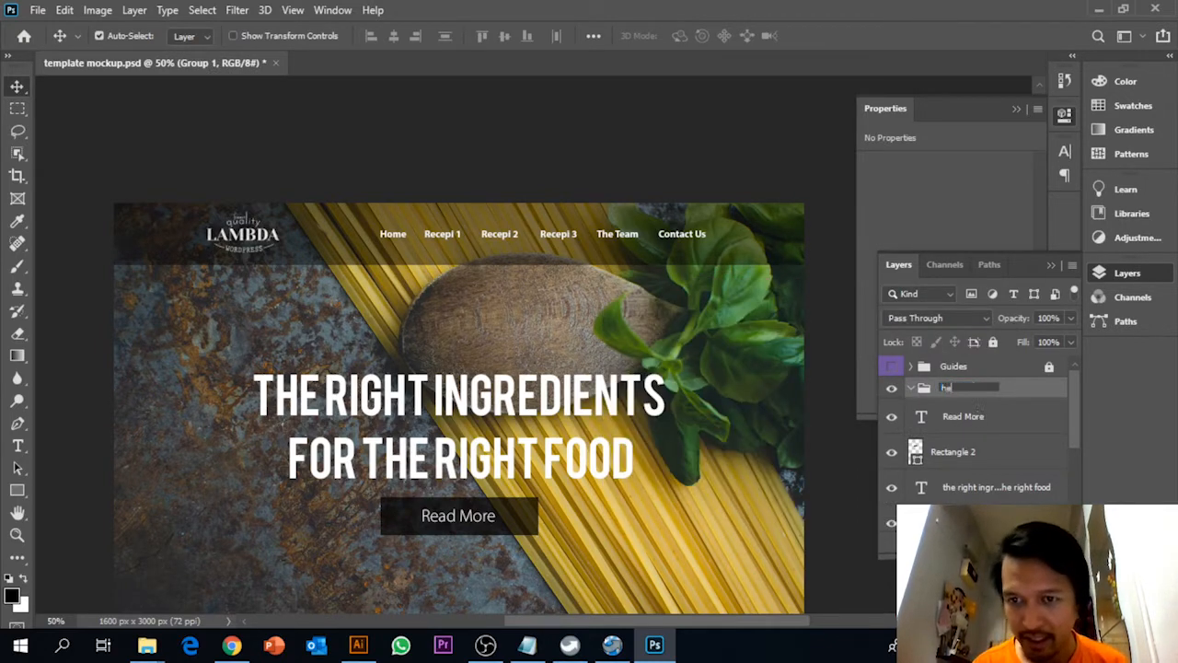
key("Return")
Move all layers from Read More down to the banner's base shape into the Header group and collapse it
left_click(962, 416)
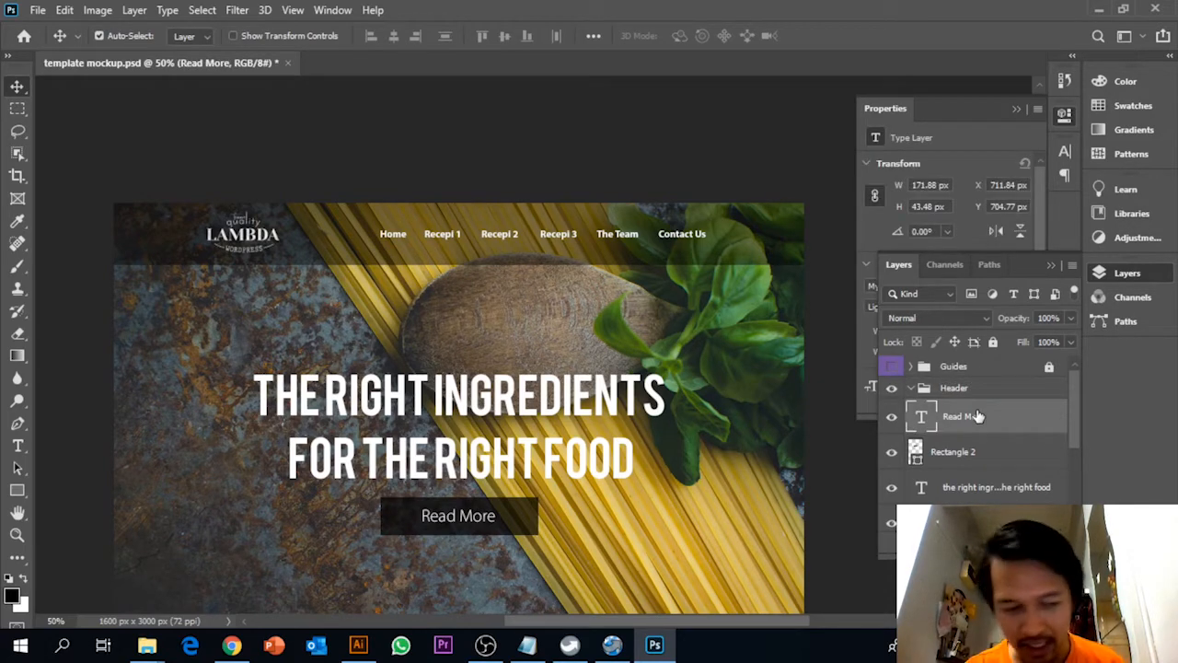
scroll(977, 416, "down", 2)
scroll(978, 416, "down", 2)
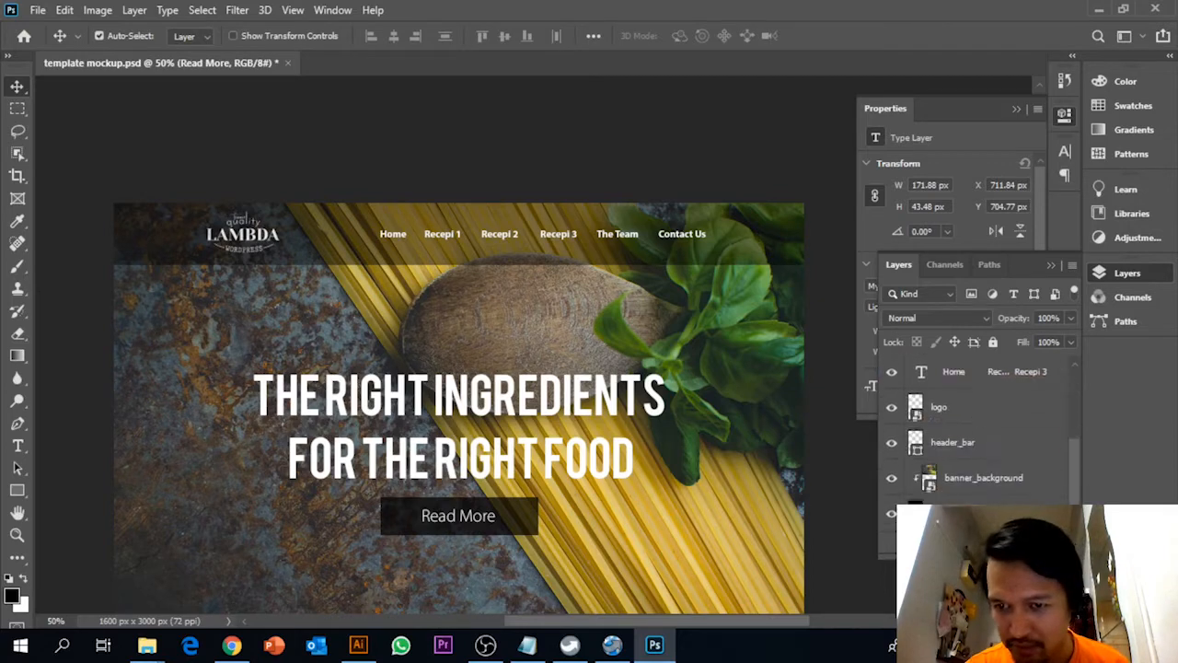
left_click(977, 513, "shift")
scroll(977, 432, "up", 3)
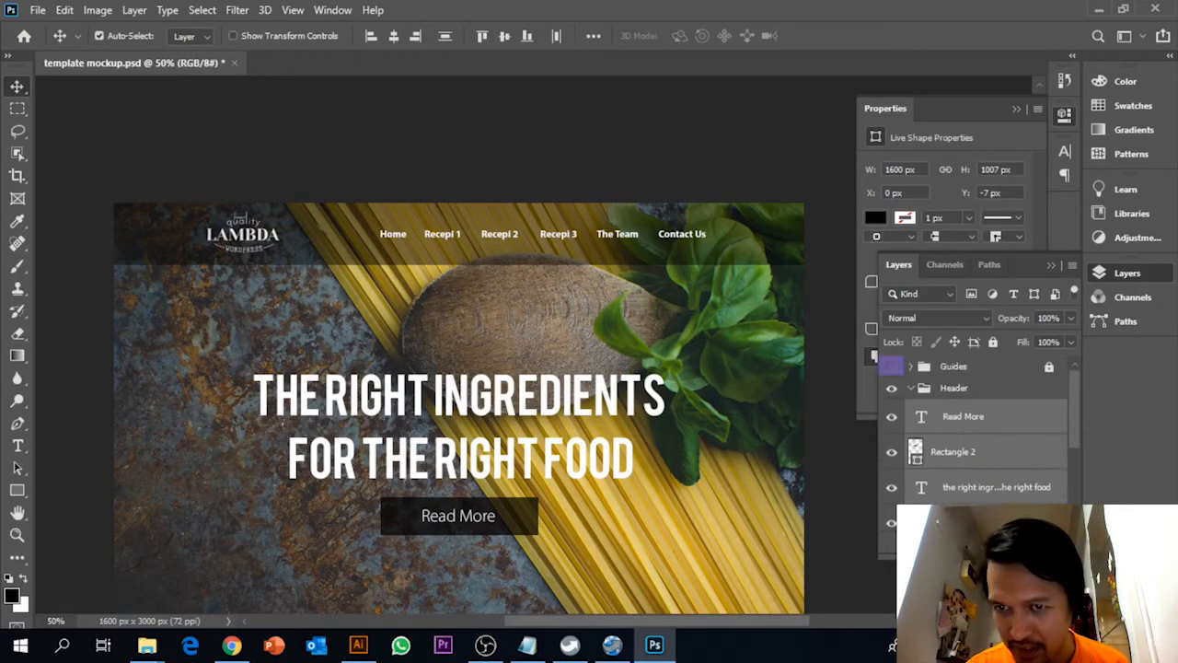
mouse_move(972, 416)
left_mouse_down()
mouse_move(964, 390)
mouse_move(972, 396)
left_mouse_up()
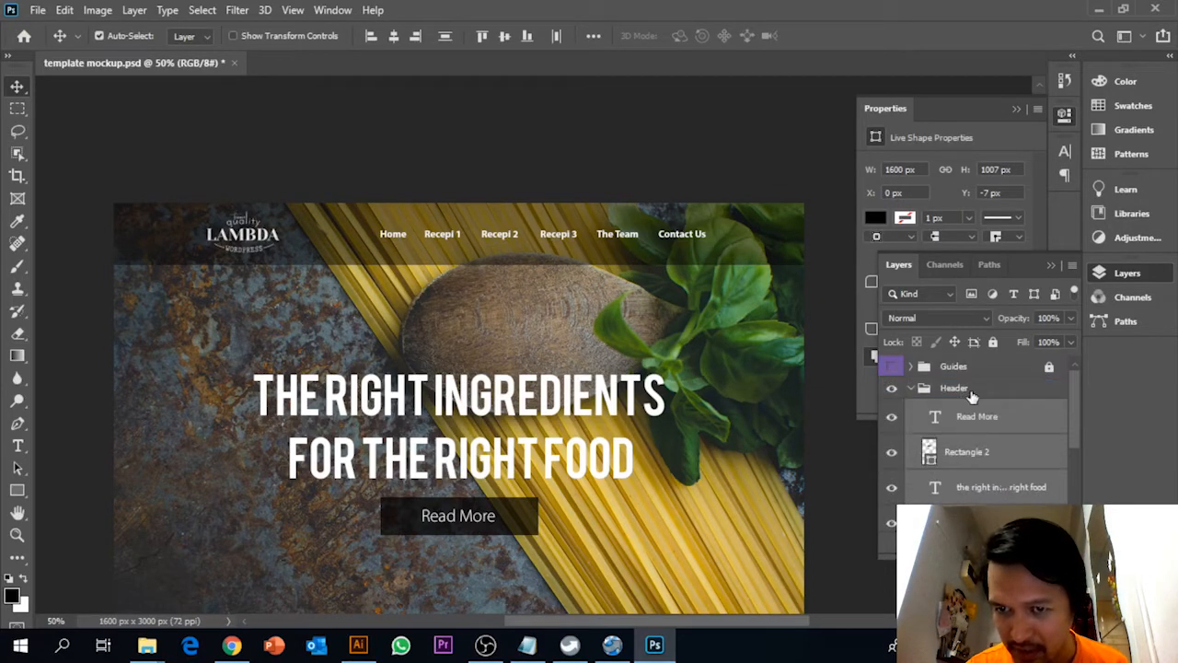
left_click(912, 389)
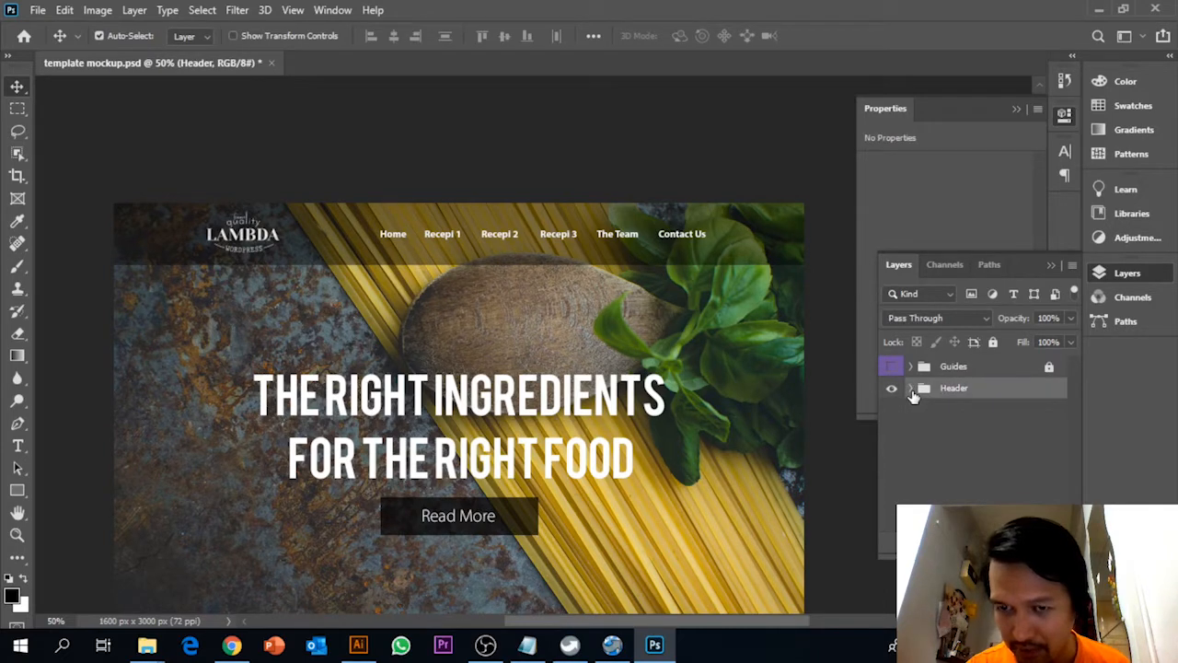
Show the Guides group and draw a black full-width rectangle about 1606 by 632 px directly below the banner
left_click(891, 366)
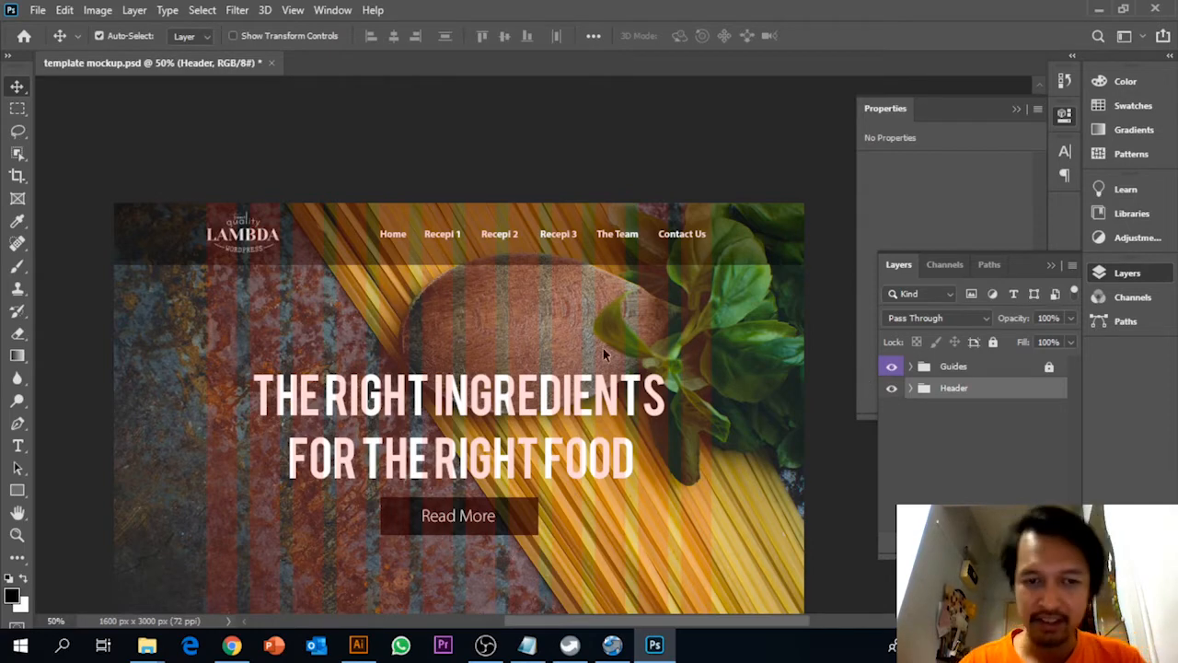
scroll(516, 331, "down", 4)
scroll(465, 314, "down", 1)
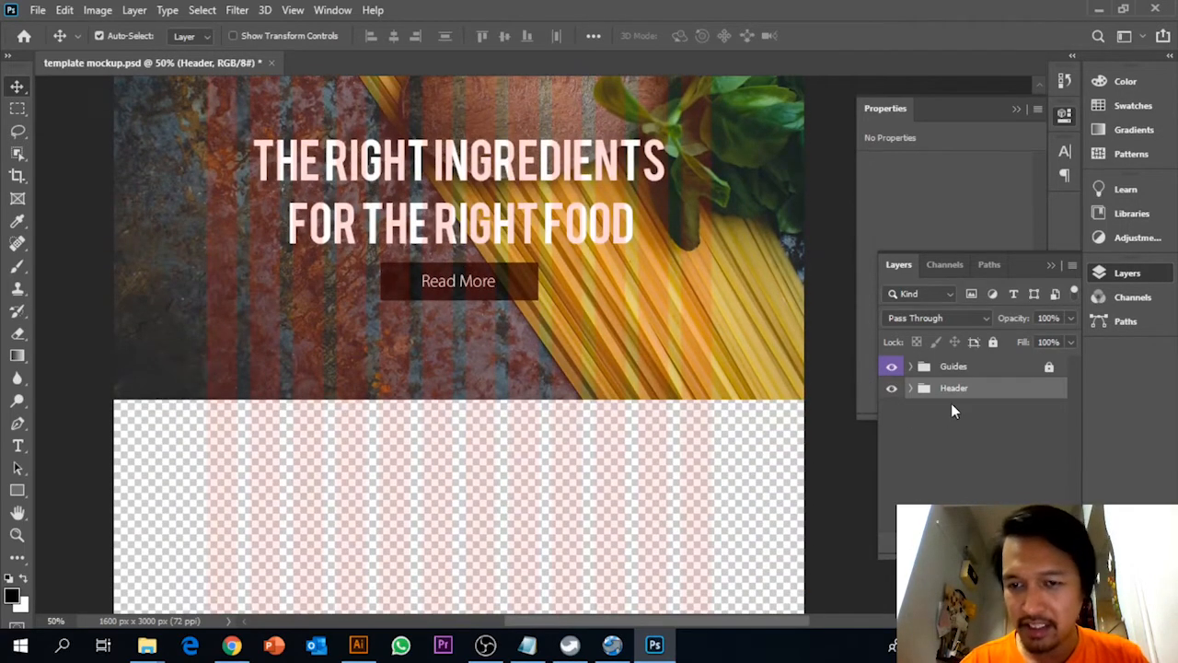
scroll(389, 408, "down", 3)
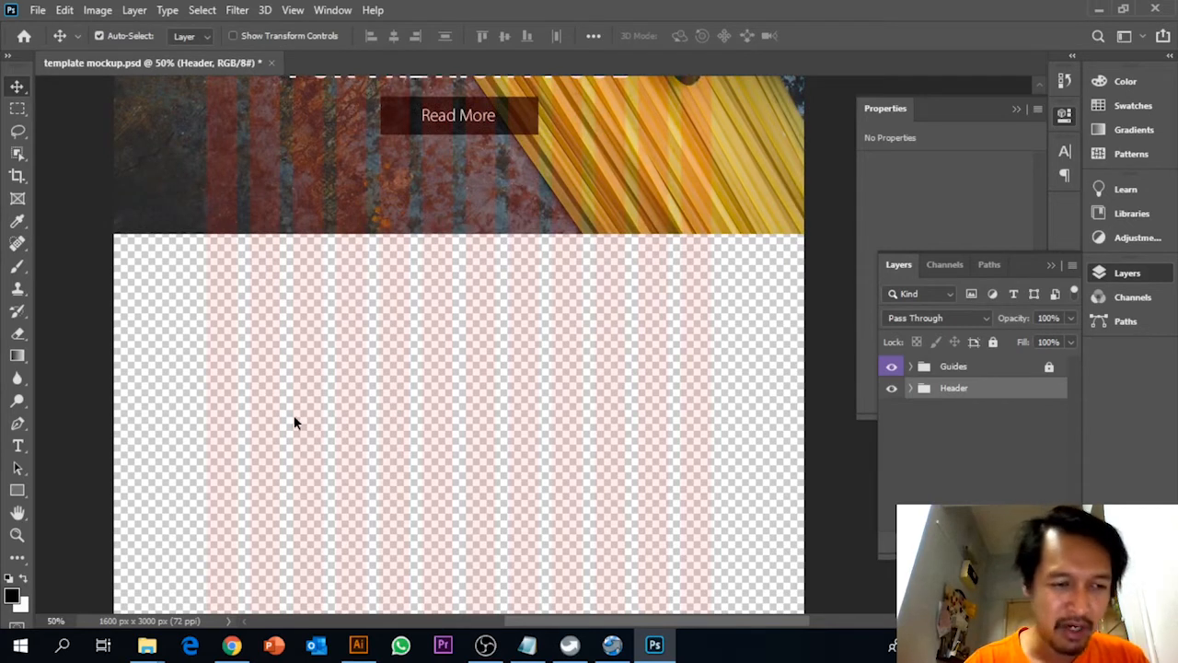
left_click(22, 488)
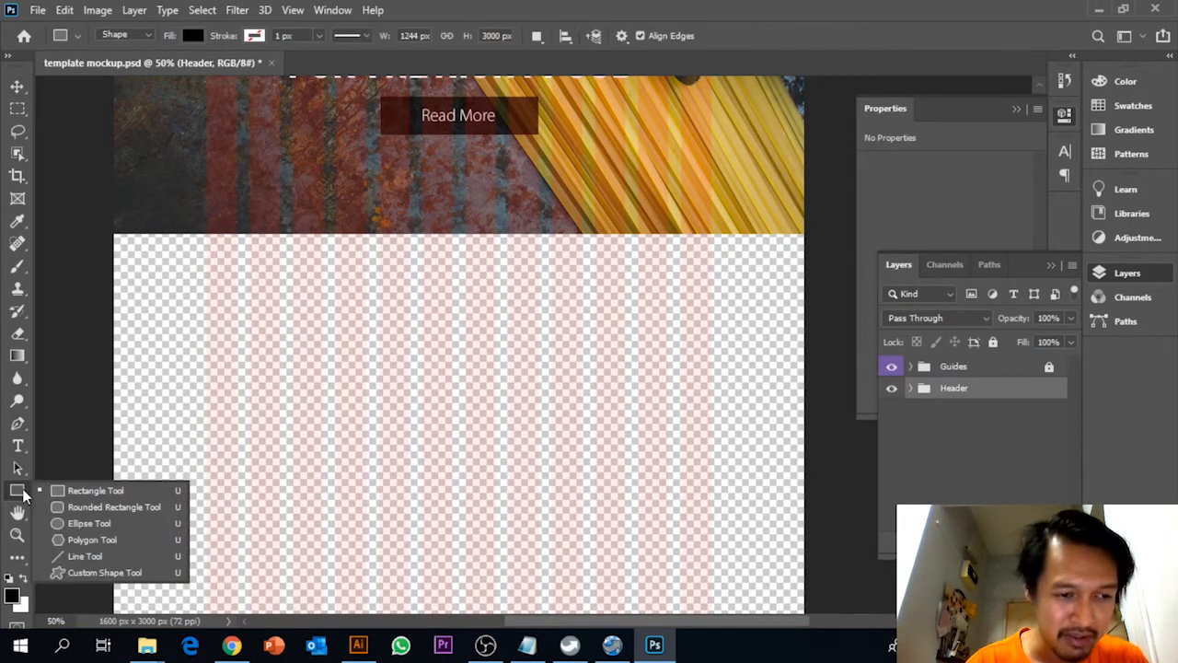
left_click(87, 488)
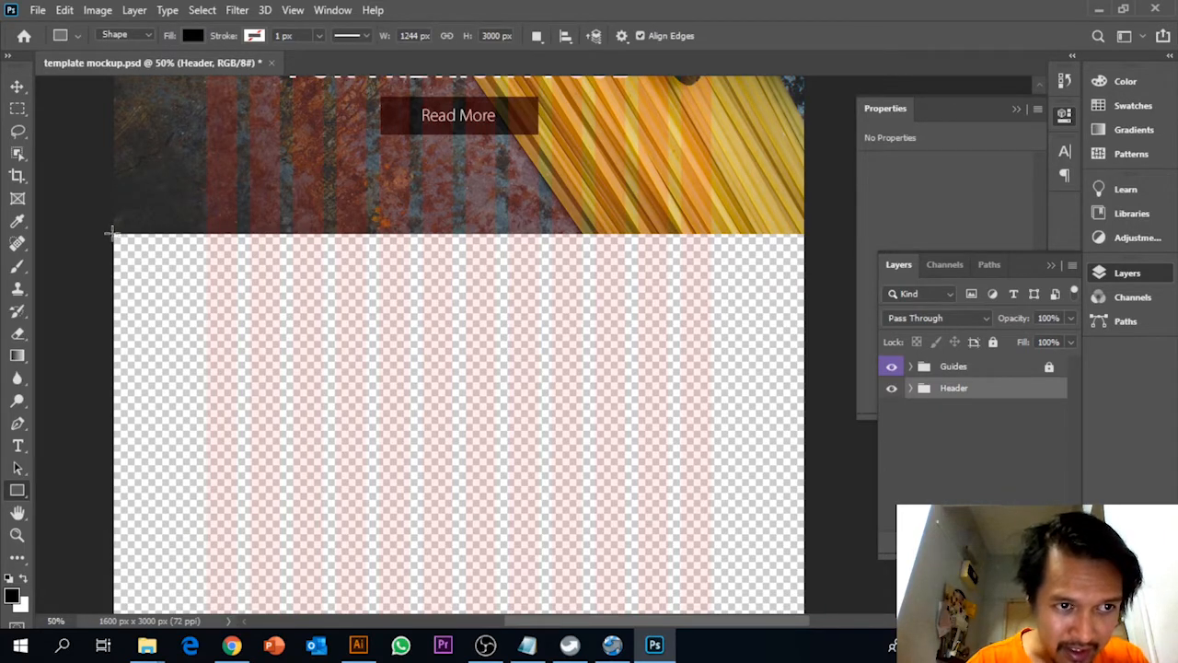
left_click_drag(111, 232, 805, 504)
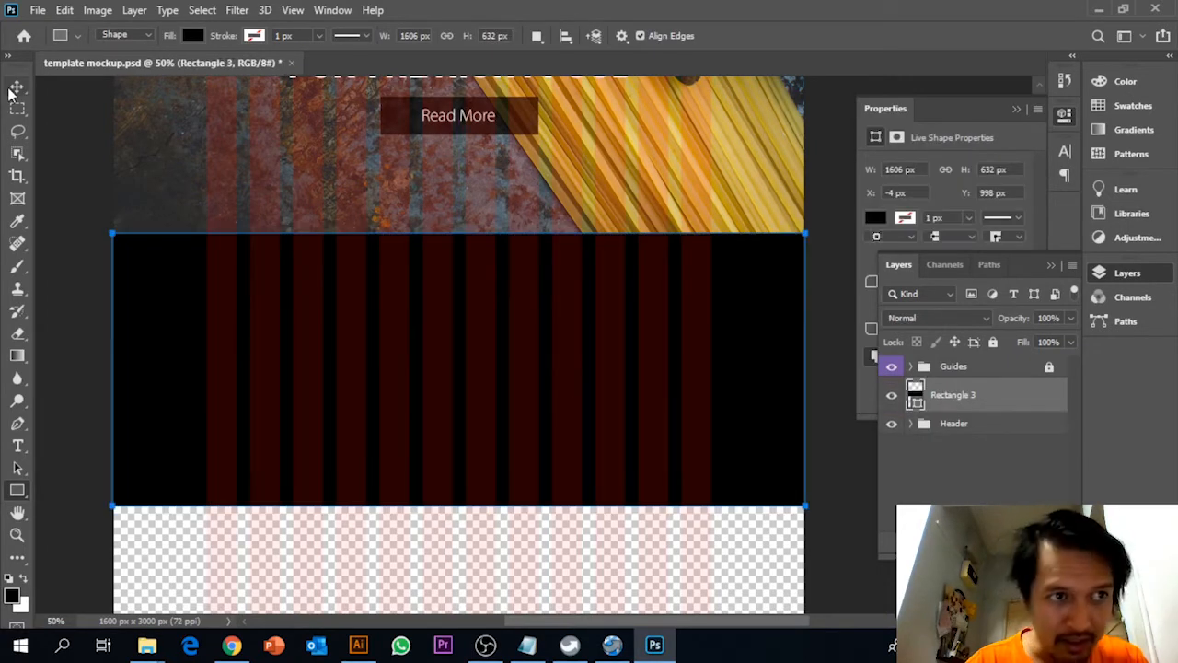
Set the height of the black rectangle below the banner to 800 px
left_click(16, 86)
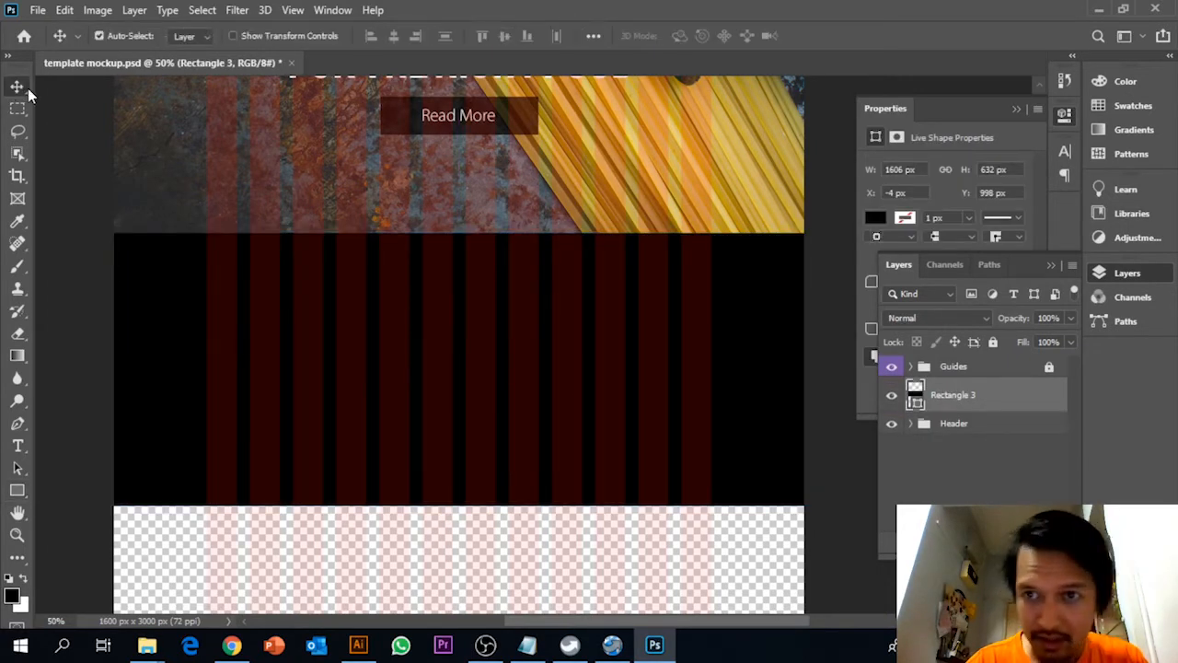
left_click(1001, 169)
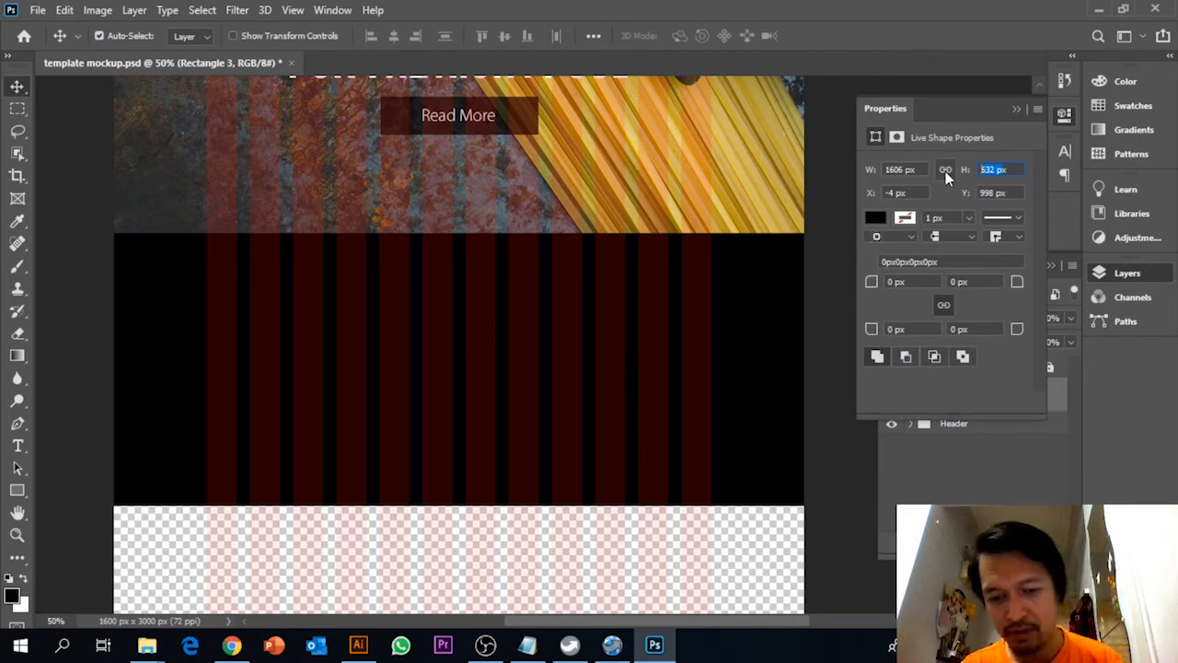
type("800x")
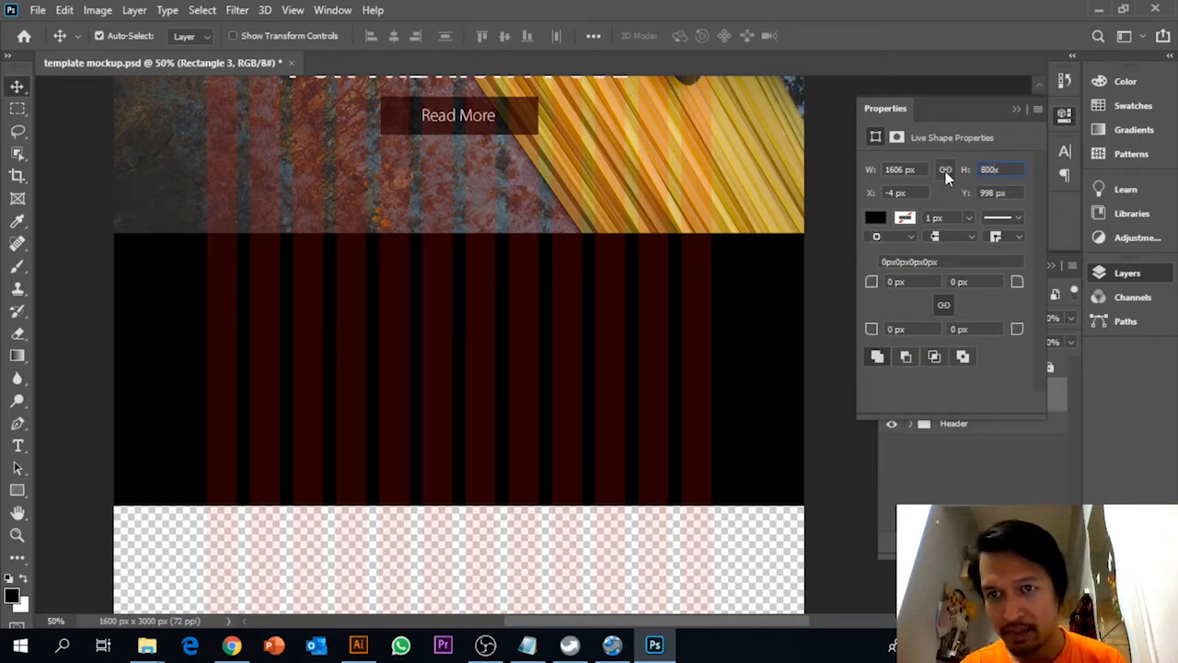
key("Return")
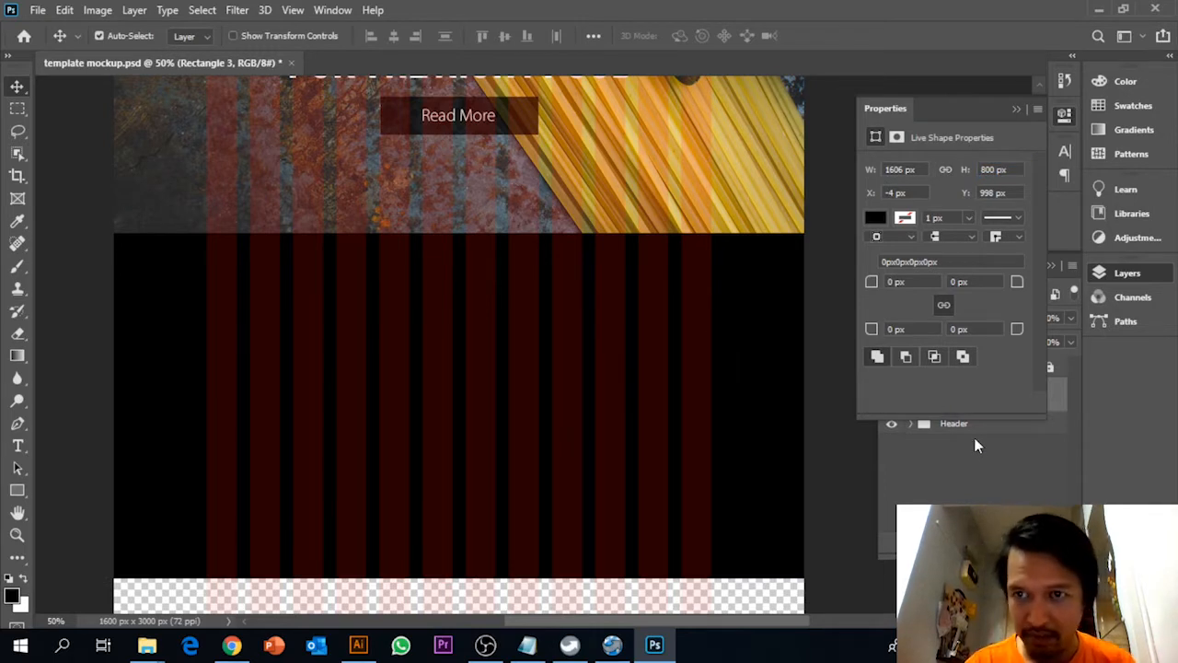
Nudge the black rectangle to about X -3, Y 1000 px and move its layer below the Header group
left_click_drag(789, 316, 784, 315)
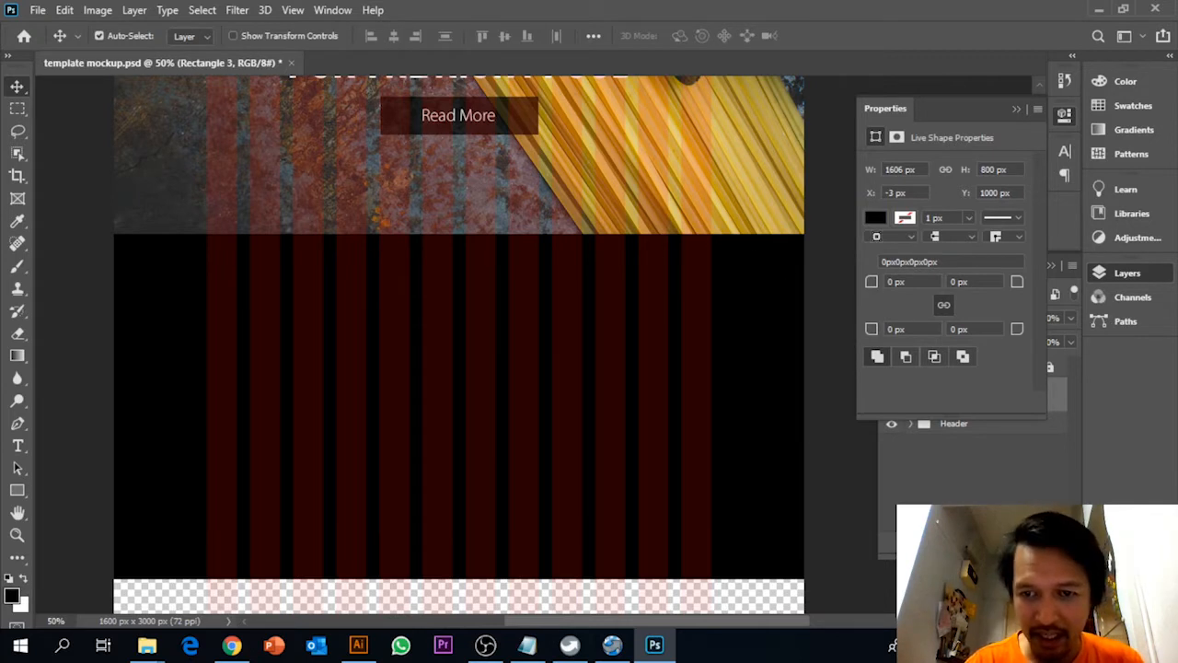
left_click(958, 451)
left_click_drag(966, 408, 975, 451)
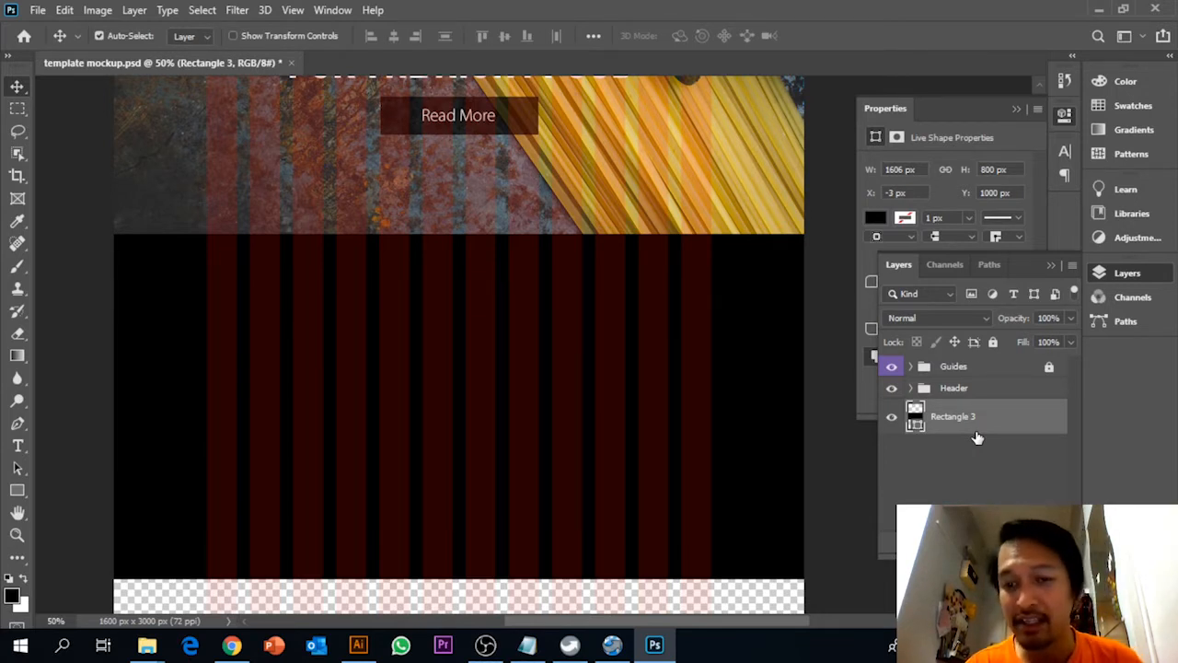
Place the section1-pattern image as an embedded object and position it over the black rectangle at about X 3, Y 1045 px
left_click(35, 10)
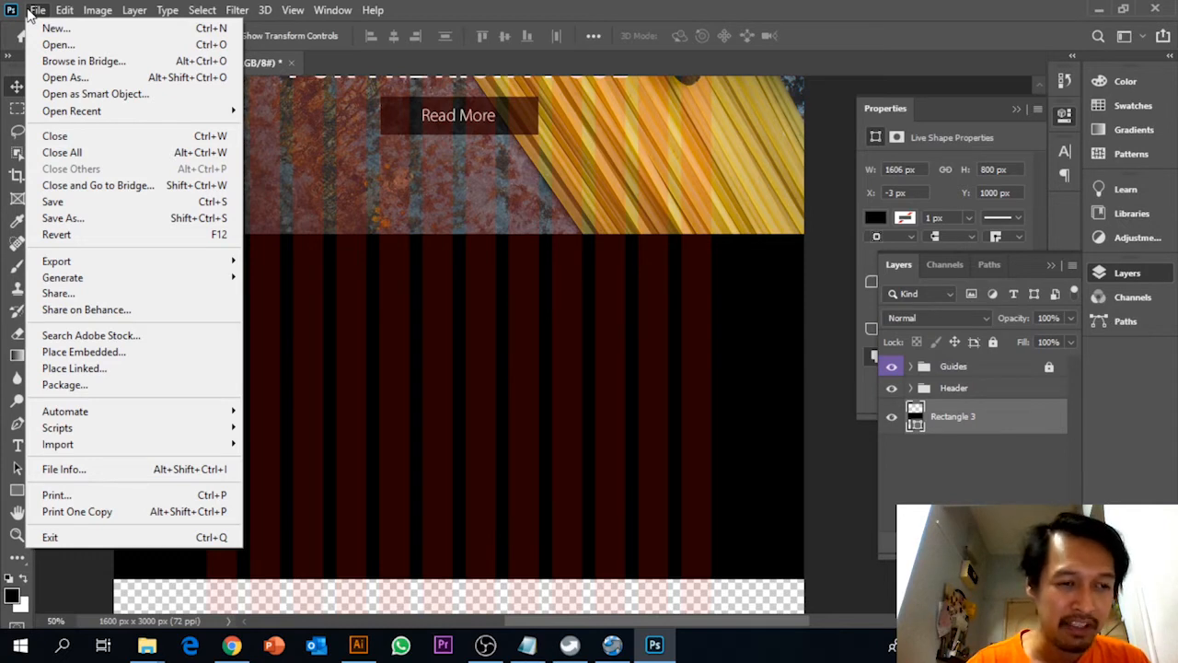
left_click(112, 359)
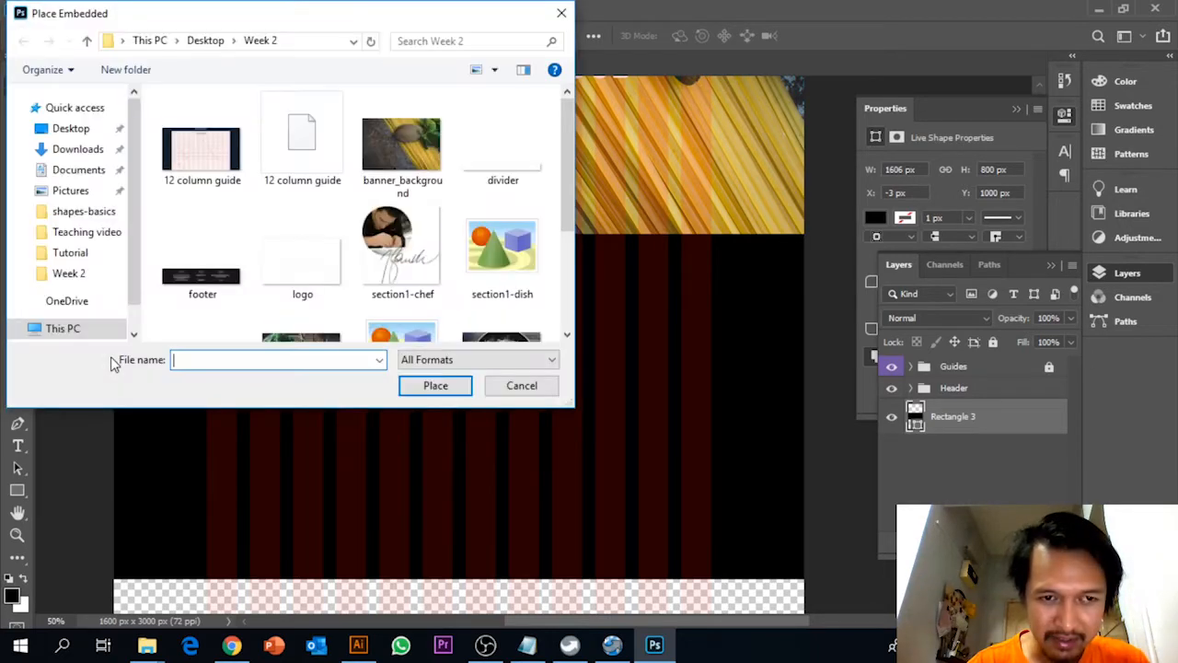
left_click_drag(567, 138, 558, 195)
left_click(231, 258)
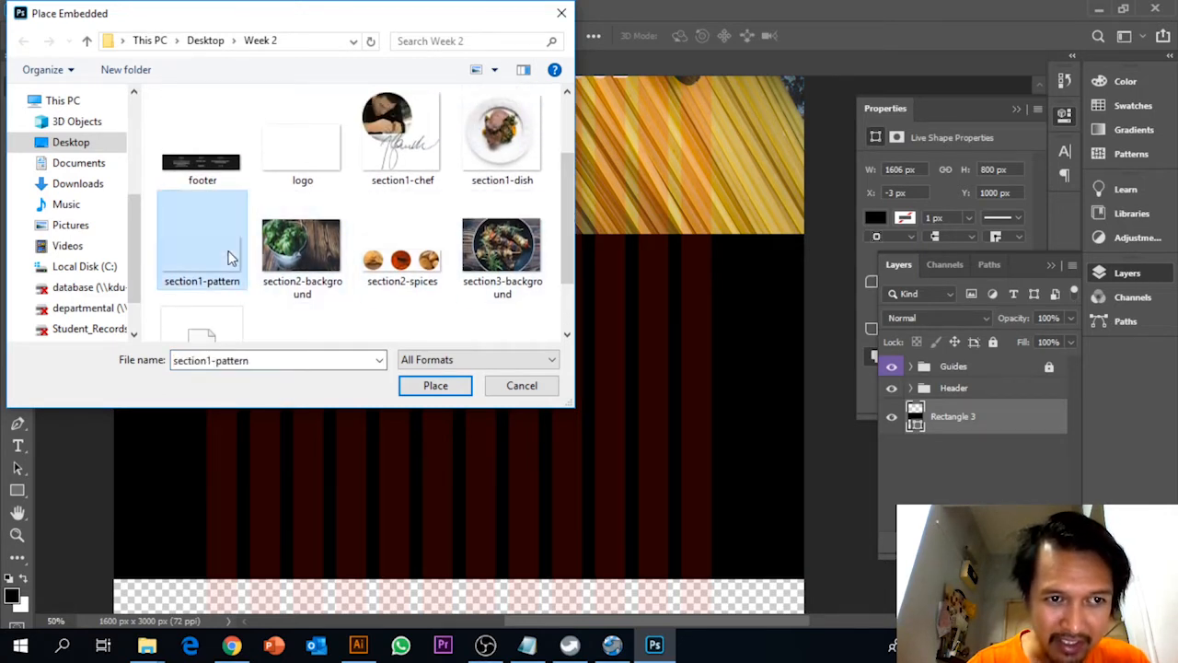
left_click(432, 385)
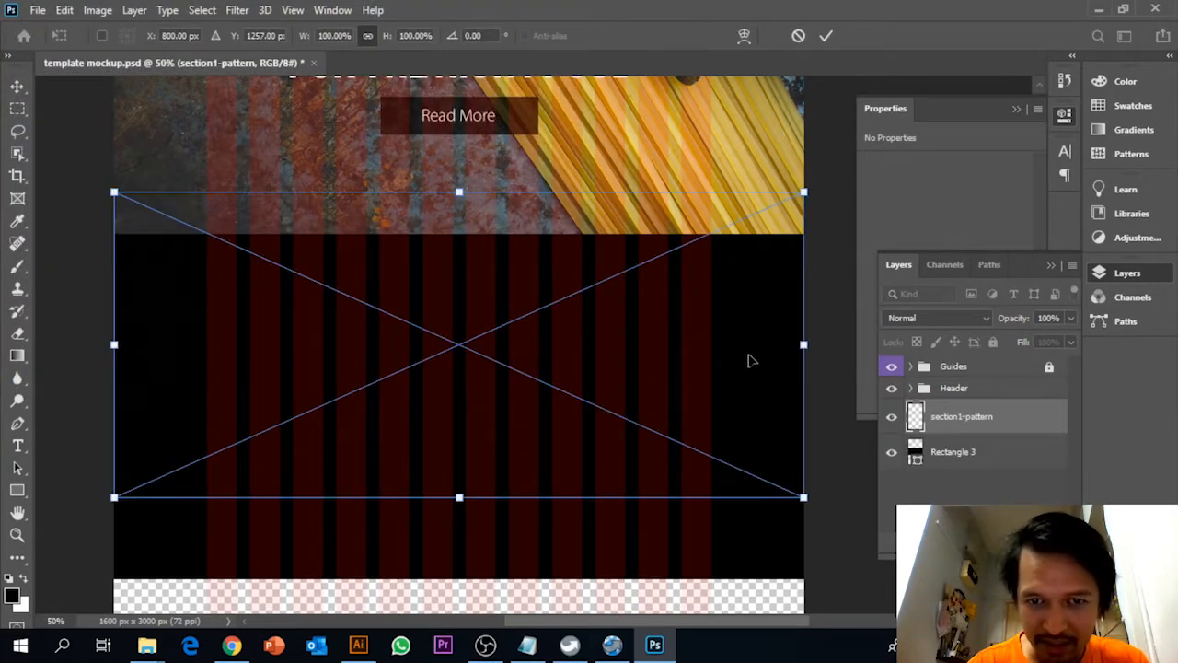
left_click_drag(762, 353, 771, 416)
key("Return")
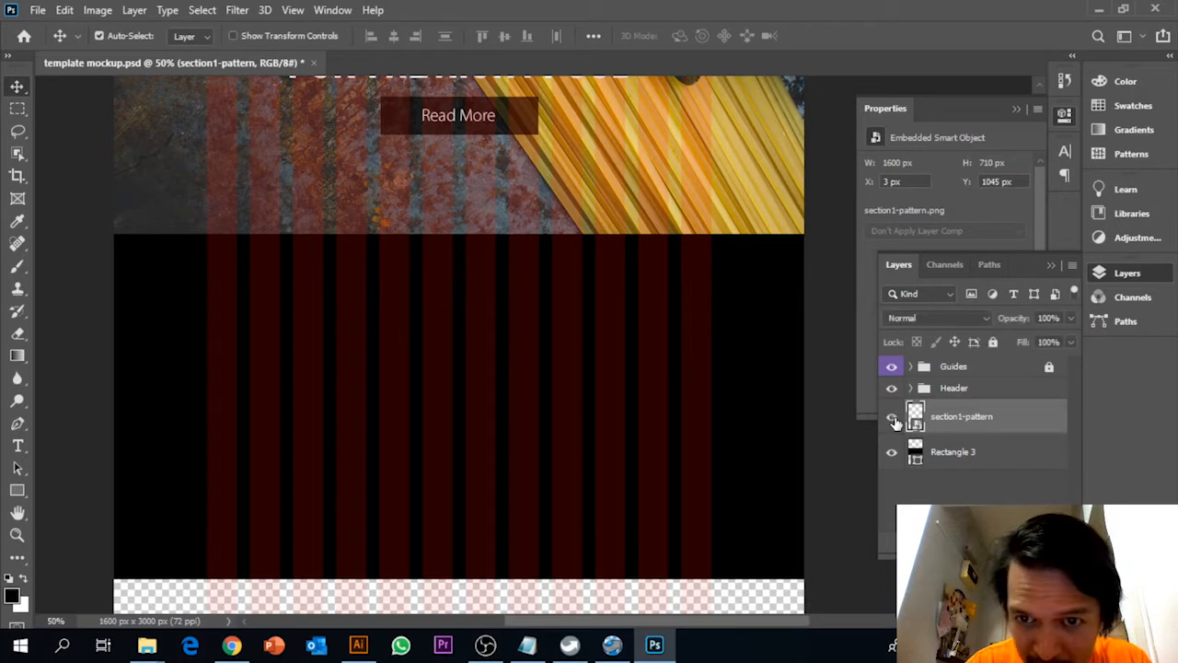
Enable a Gradient Overlay in the layer style of the black rectangle, leaving Inner Shadow off
left_click(1007, 452)
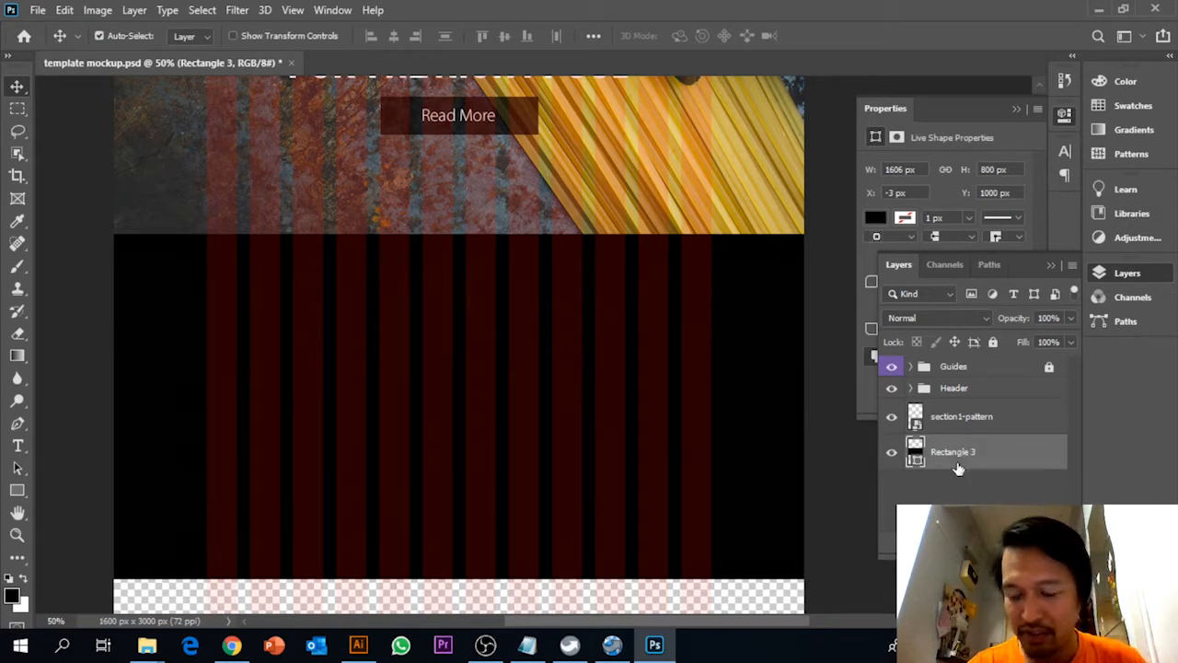
right_click(1006, 460)
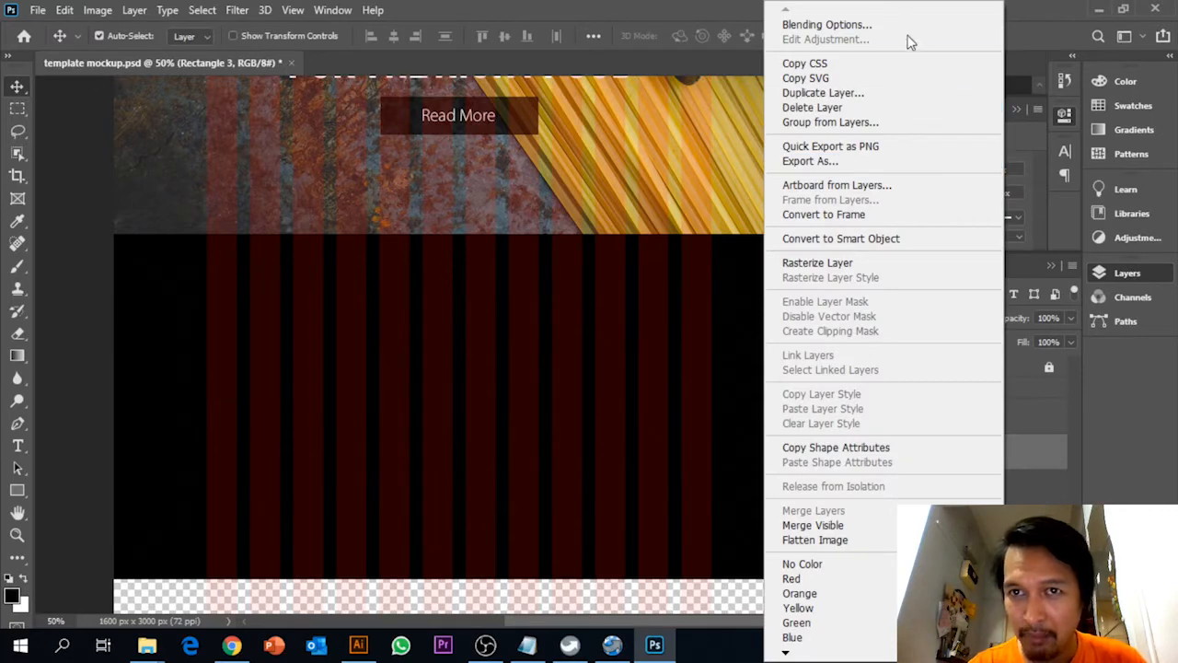
left_click(907, 26)
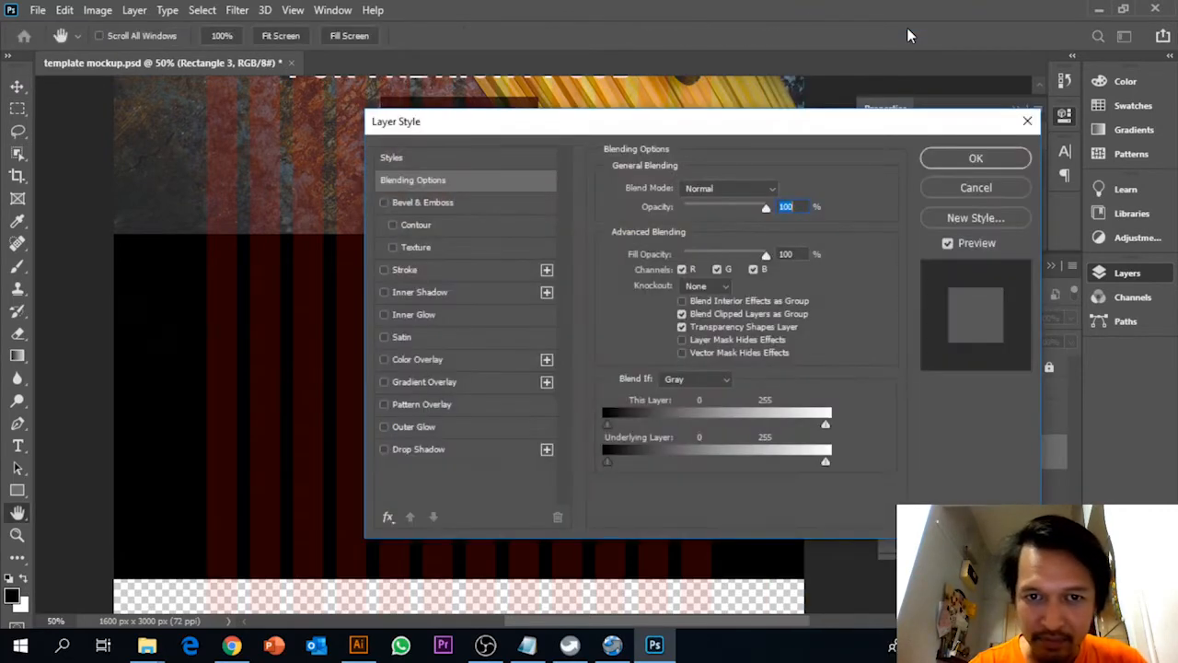
left_click(445, 293)
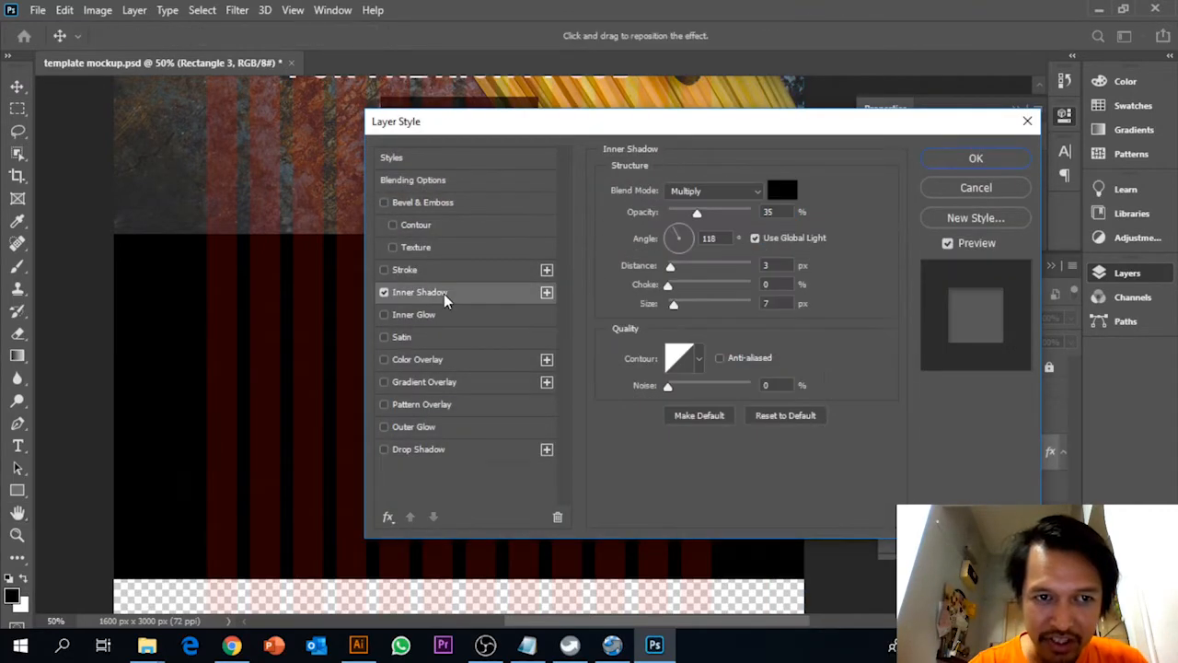
left_click_drag(770, 120, 774, 203)
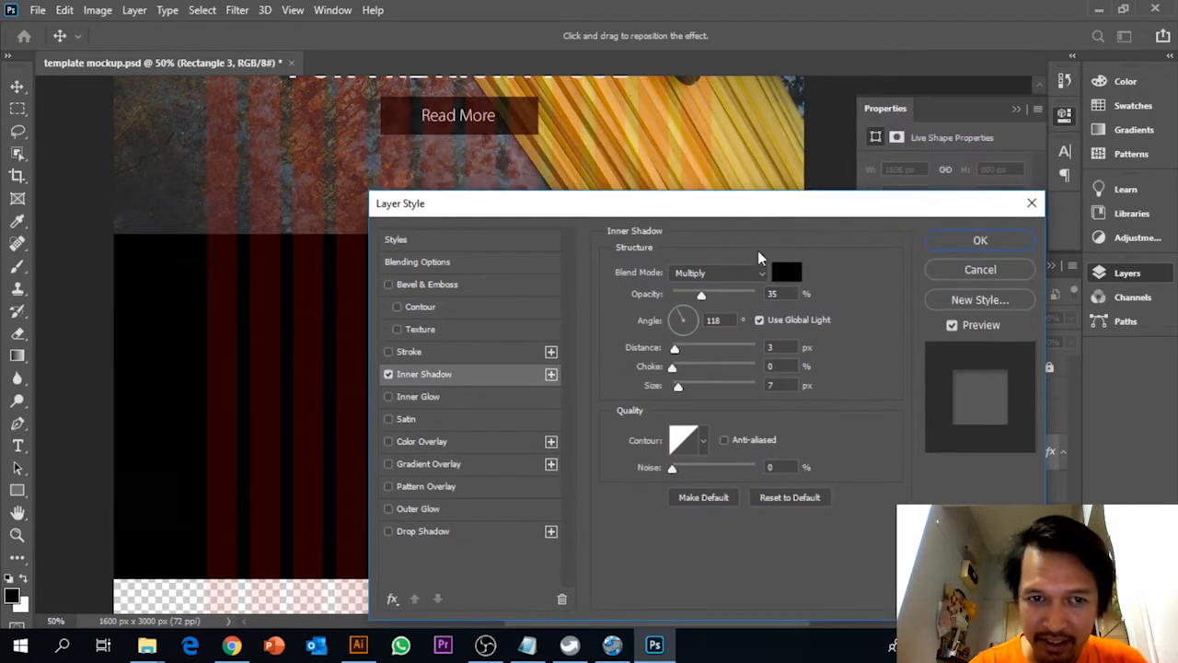
left_click(388, 374)
left_click(424, 466)
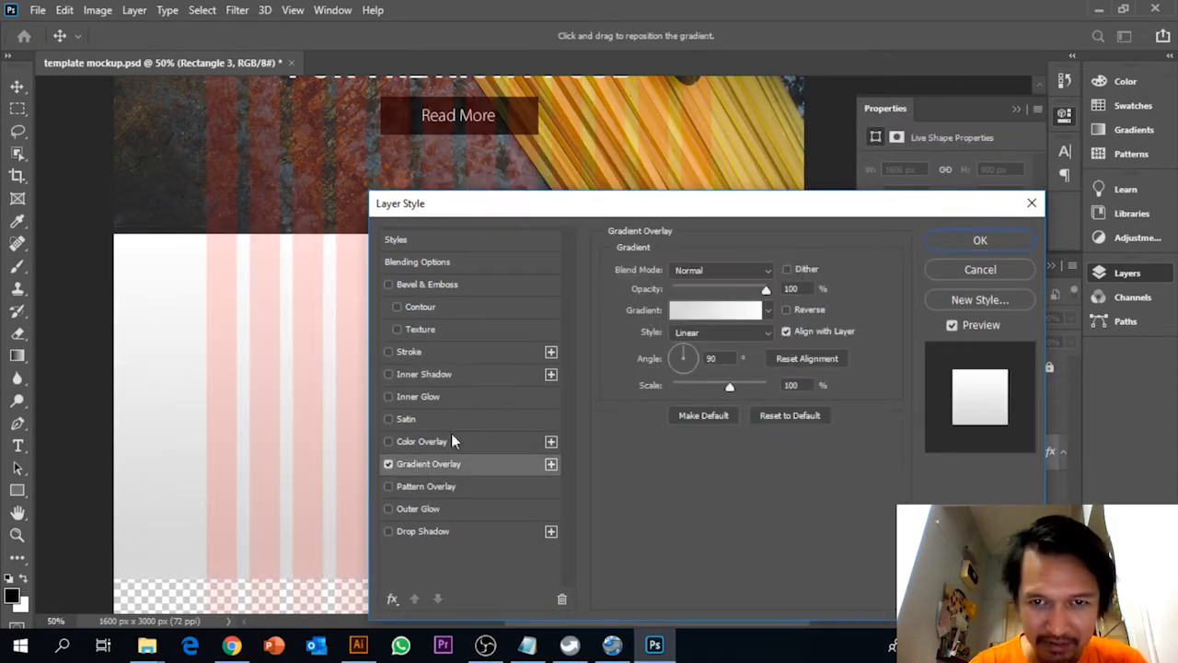
left_click_drag(755, 213, 824, 353)
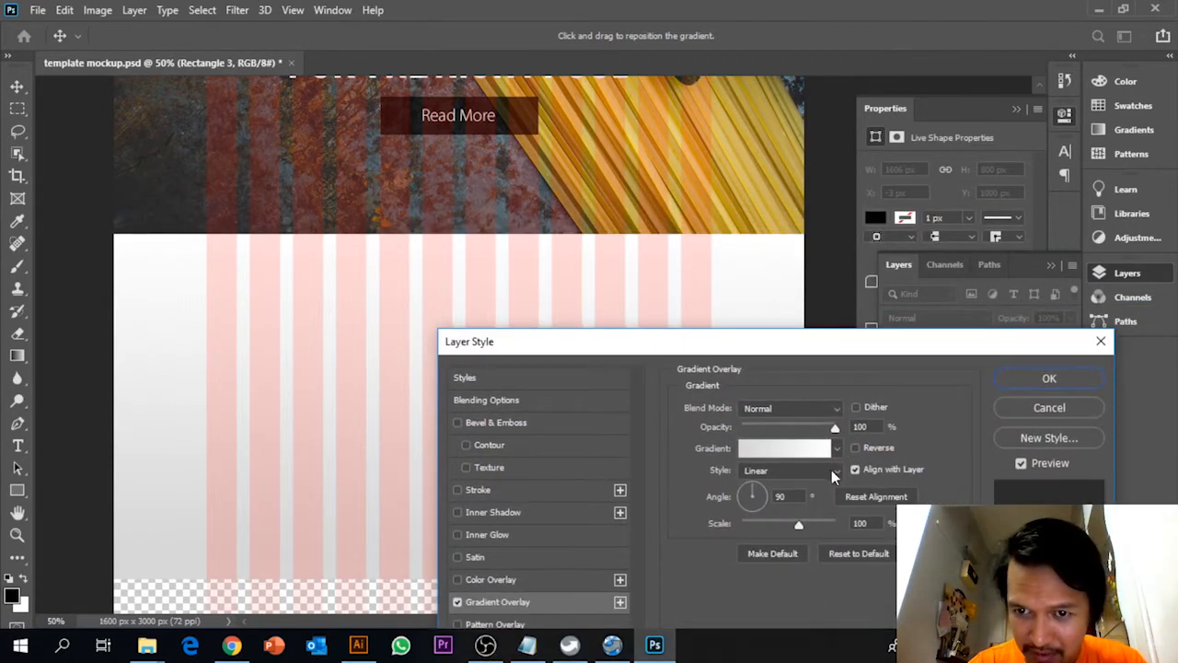
Set the grey starting colour stop of the Gradient Overlay to bfbfbf
left_click_drag(818, 349, 801, 201)
left_click(787, 244)
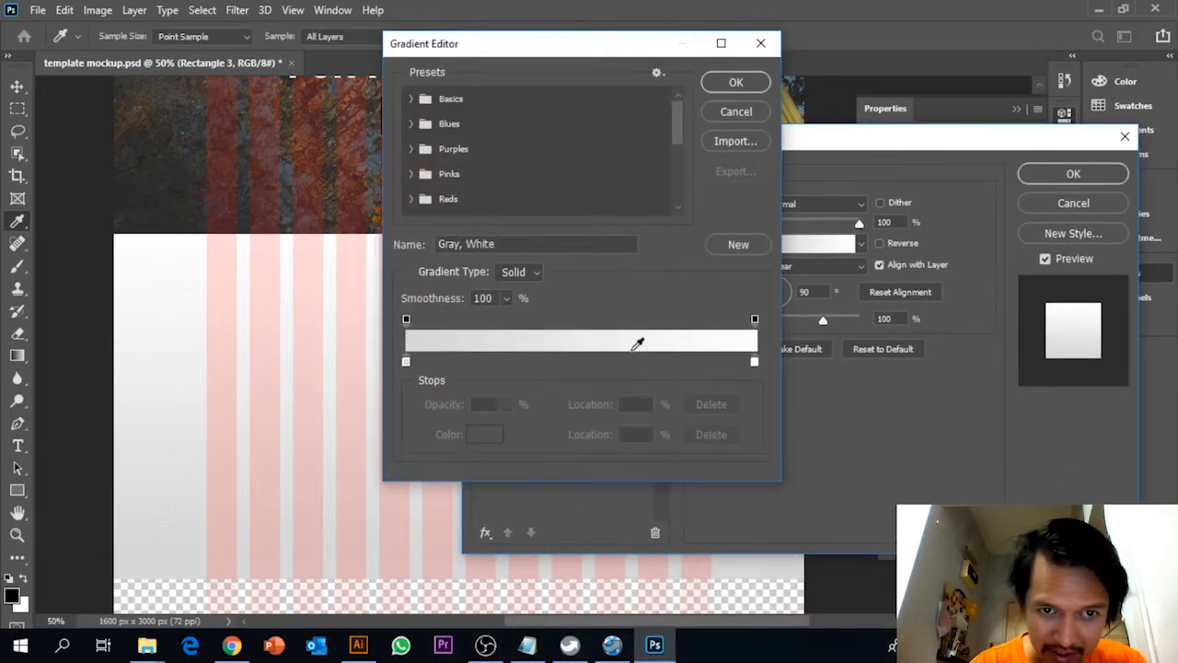
double_click(406, 362)
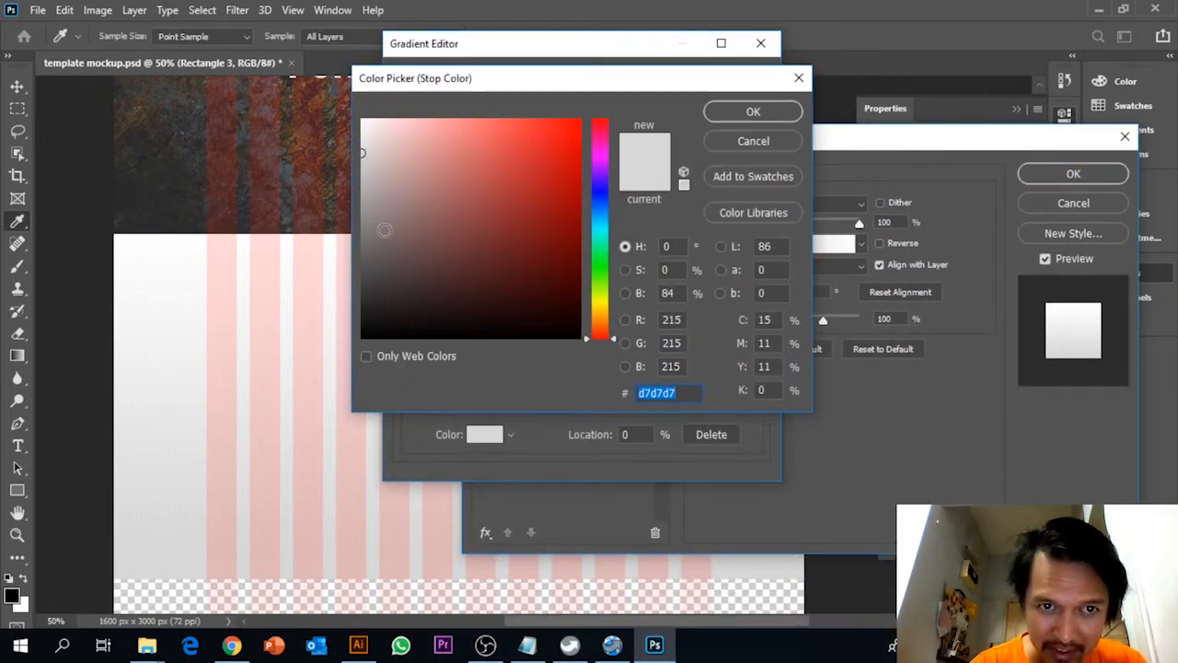
mouse_move(362, 151)
left_mouse_down()
mouse_move(355, 190)
mouse_move(362, 180)
left_mouse_up()
left_click(361, 176)
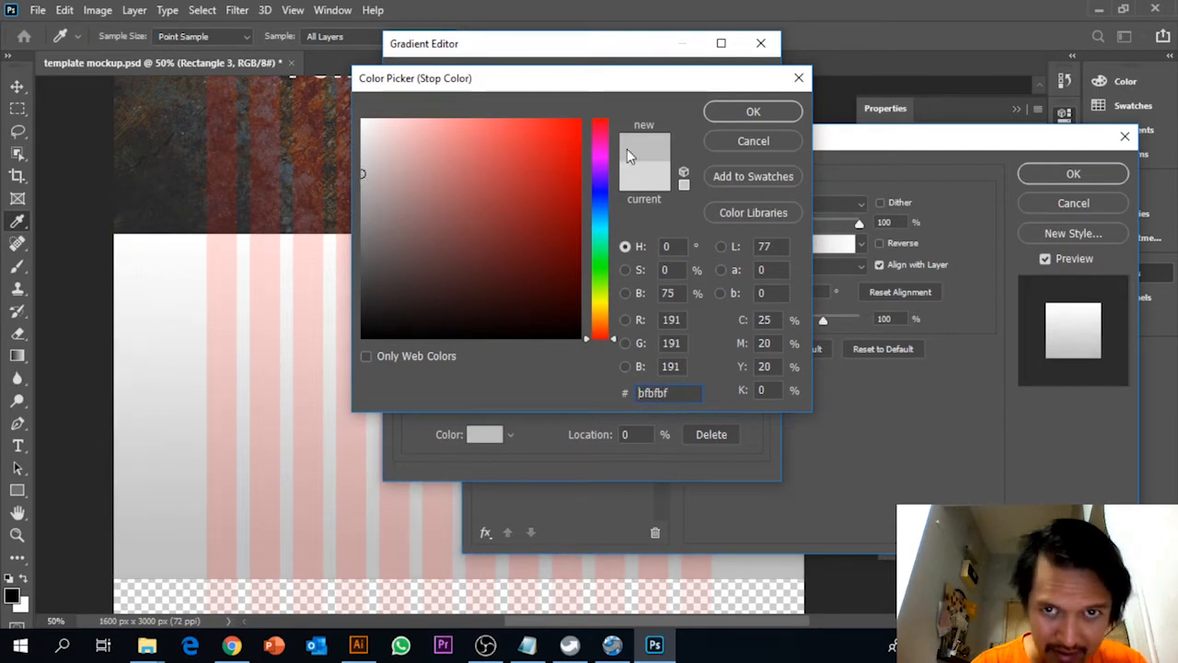
left_click(753, 111)
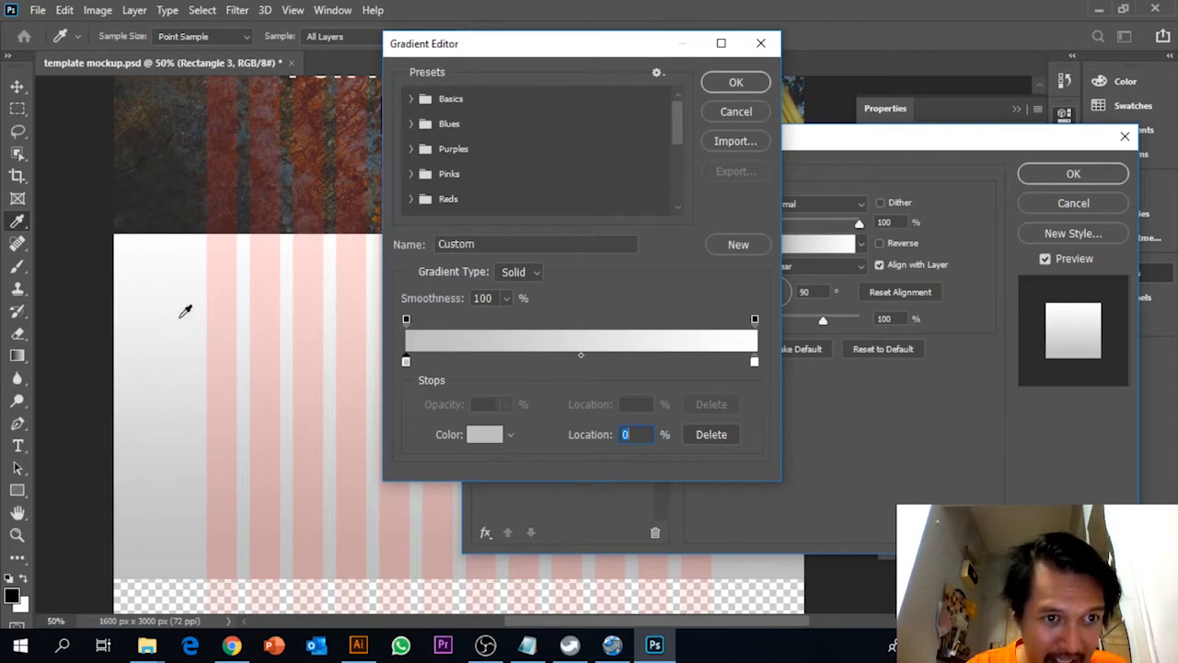
left_click(724, 82)
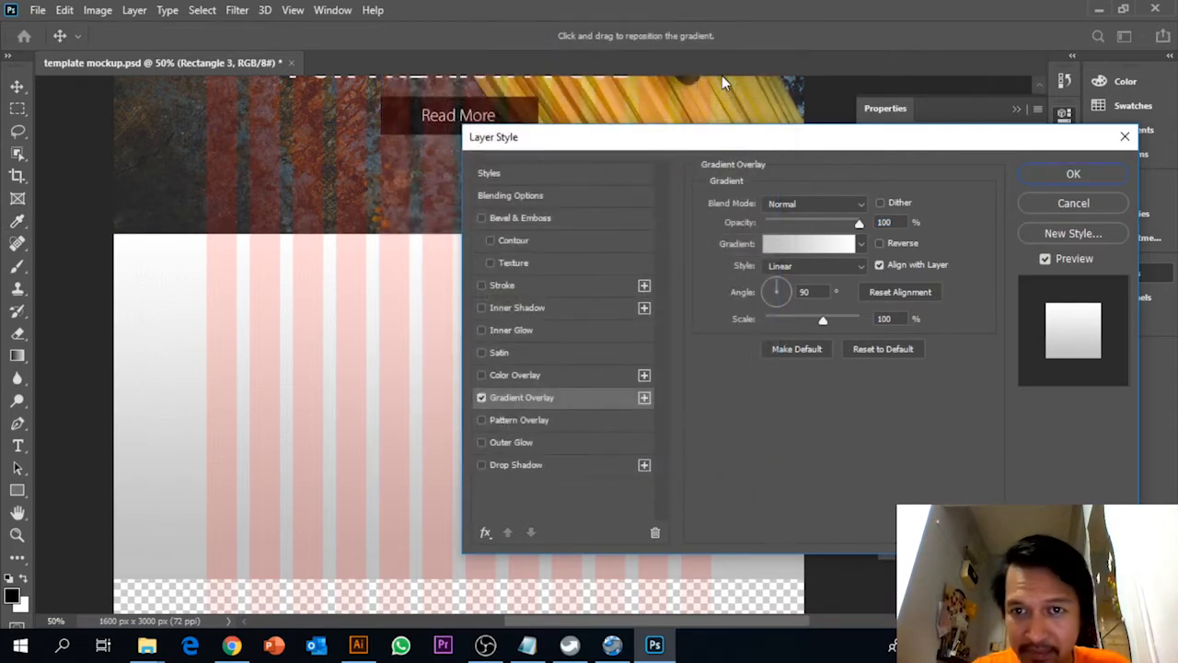
Add an Inner Shadow to the rectangle with Normal blend mode, 44% opacity, 11 px distance and 24 px size
left_click(537, 308)
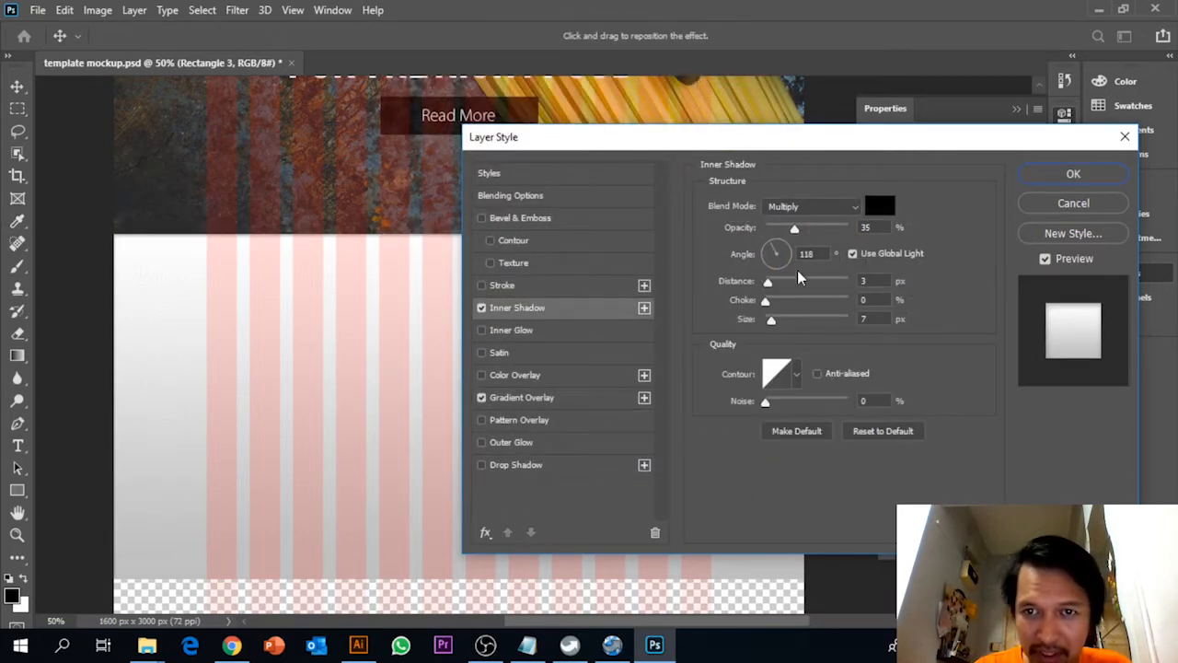
left_click_drag(810, 228, 821, 229)
left_click_drag(802, 147, 759, 339)
left_click(803, 401)
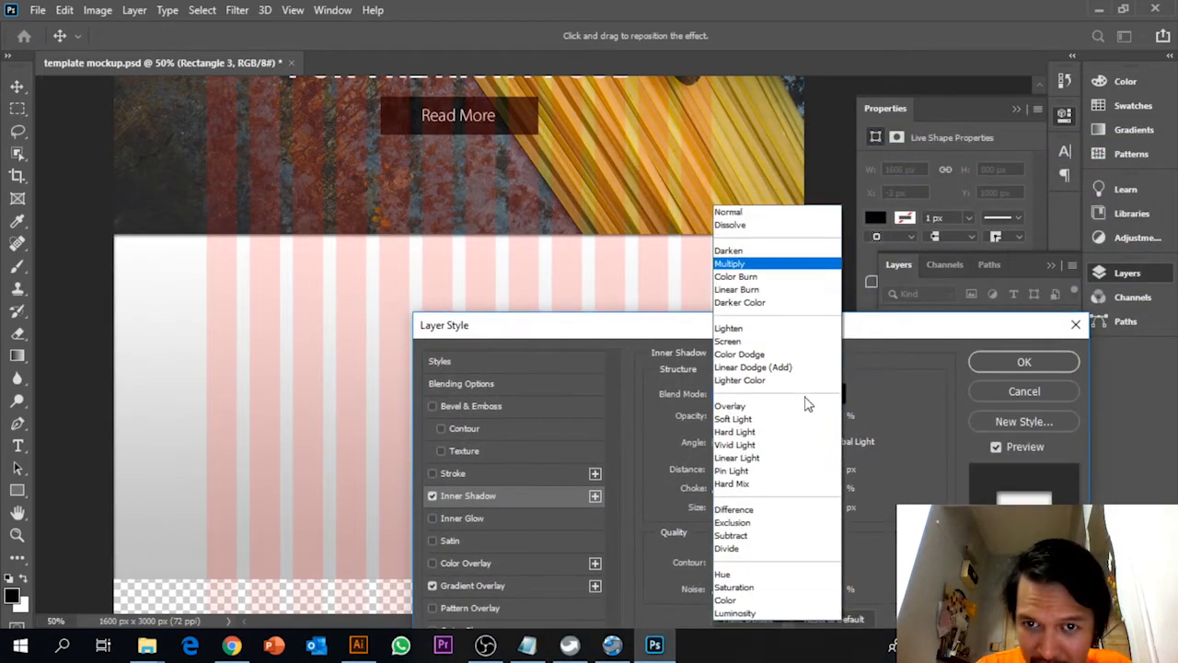
left_click(753, 209)
left_click_drag(763, 319, 937, 61)
left_click_drag(898, 198, 901, 236)
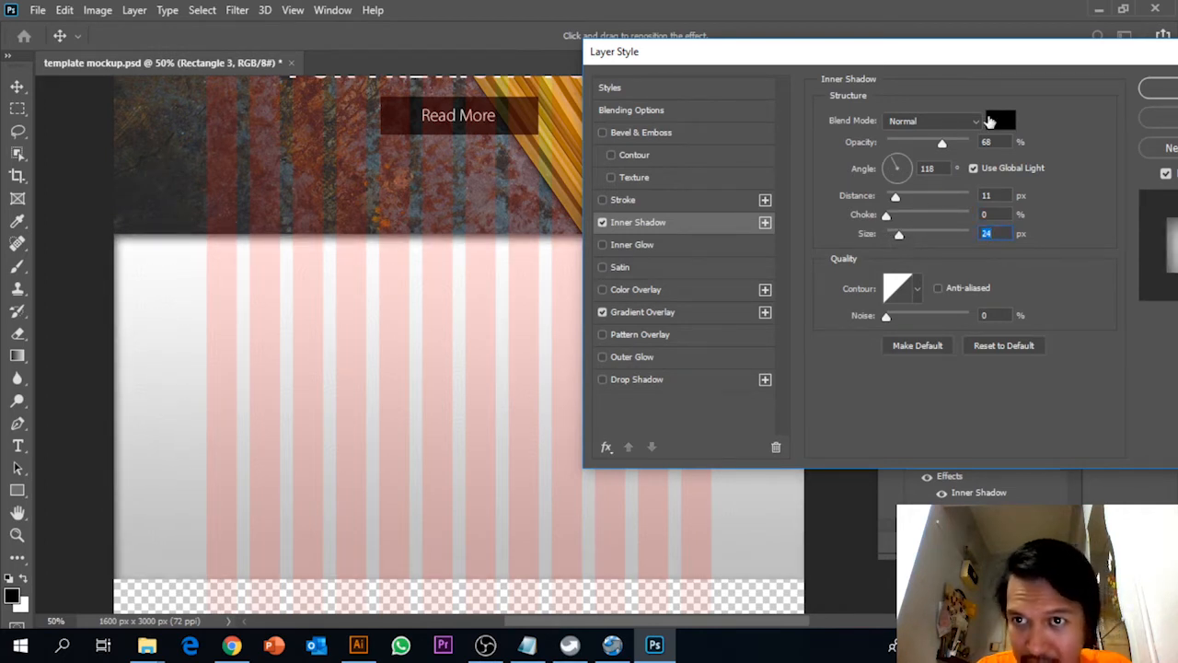
left_click_drag(942, 144, 927, 152)
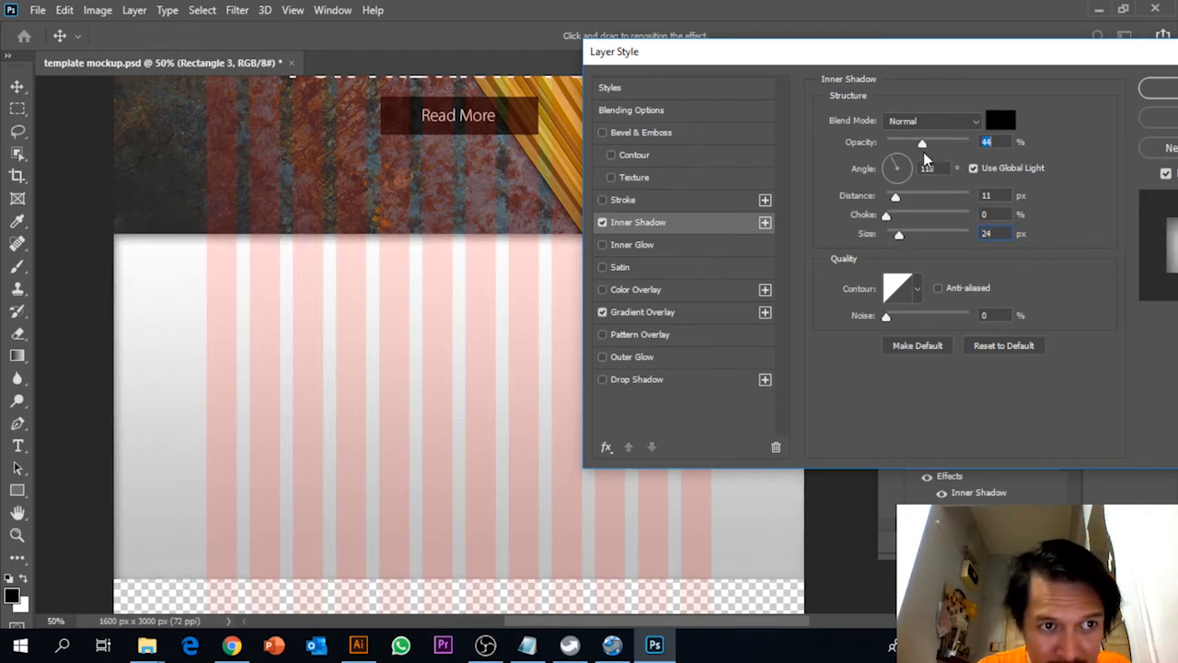
left_click_drag(894, 54, 1058, 244)
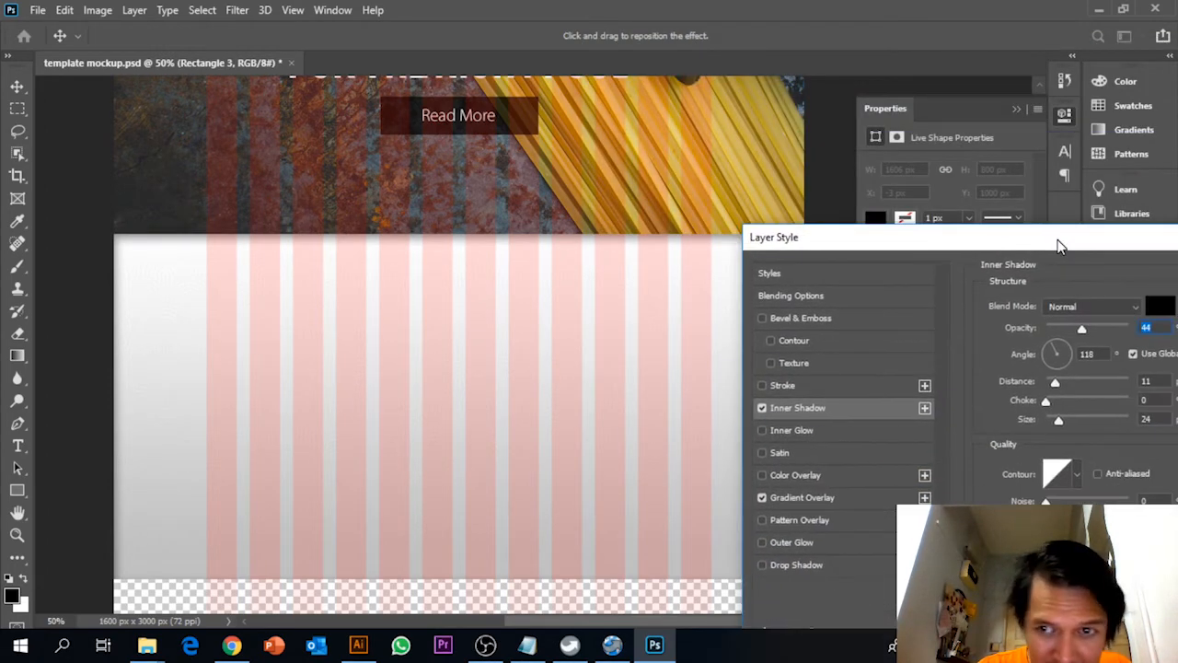
Set the angle of the Gradient Overlay to -90°
left_click(830, 499)
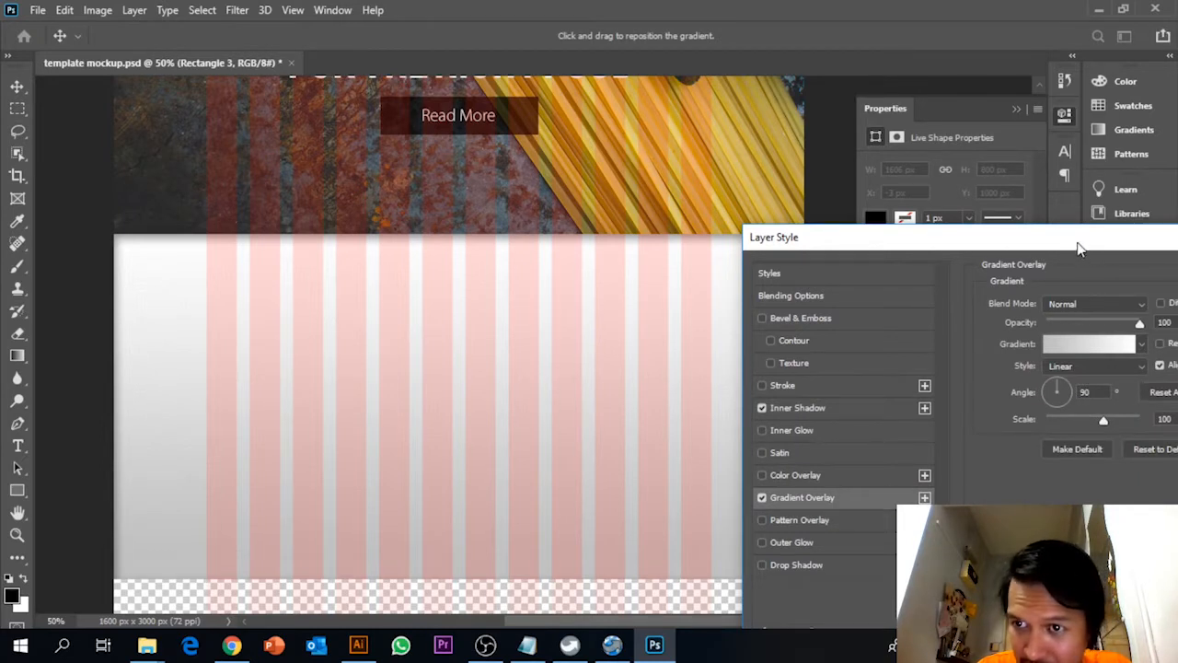
left_click_drag(1079, 248, 1009, 225)
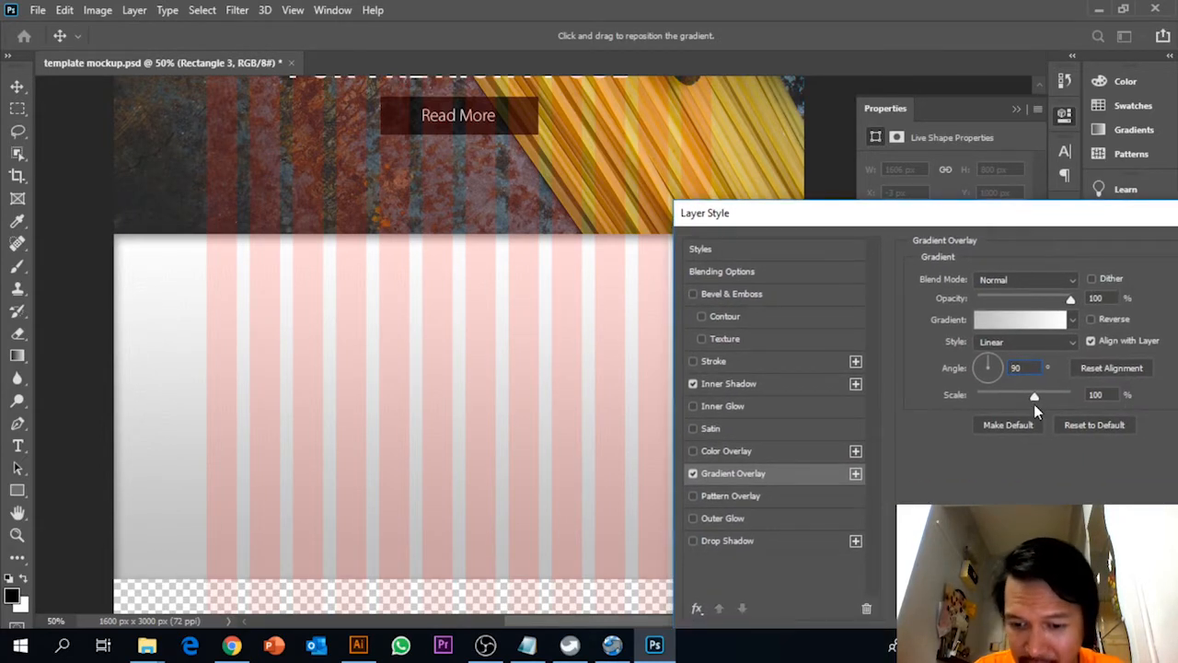
type("-")
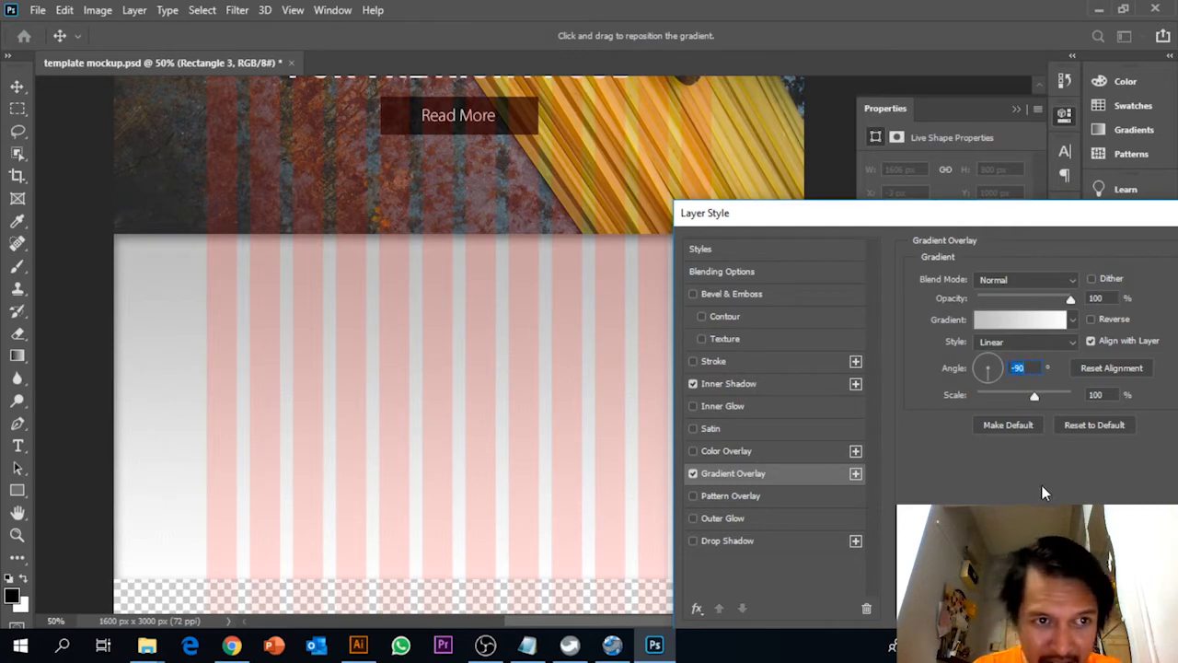
Set the gradient's grey starting colour stop to dedede, apply the layer style and collapse the rectangle's effects list
left_click(979, 321)
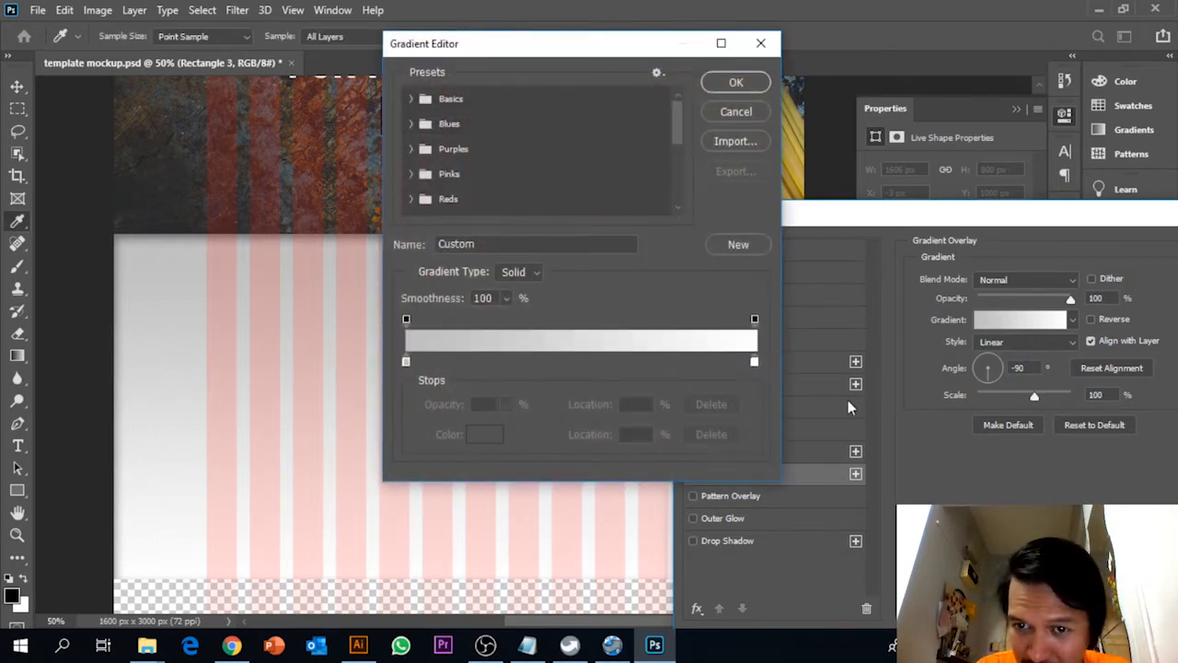
double_click(407, 361)
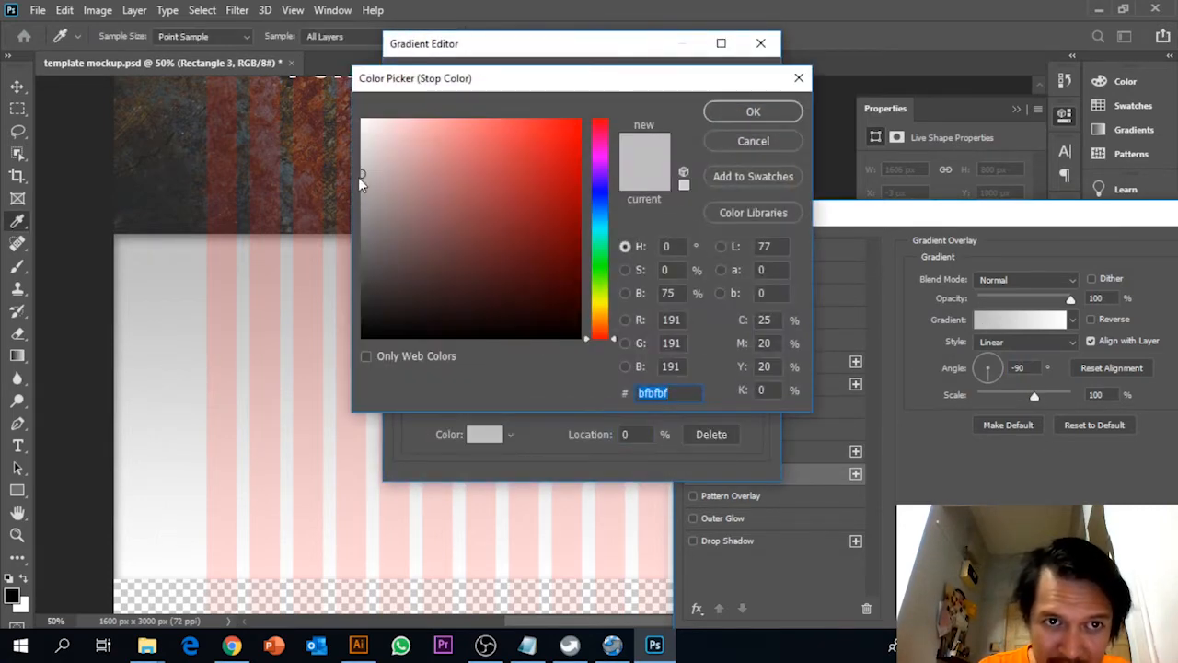
left_click_drag(363, 170, 361, 146)
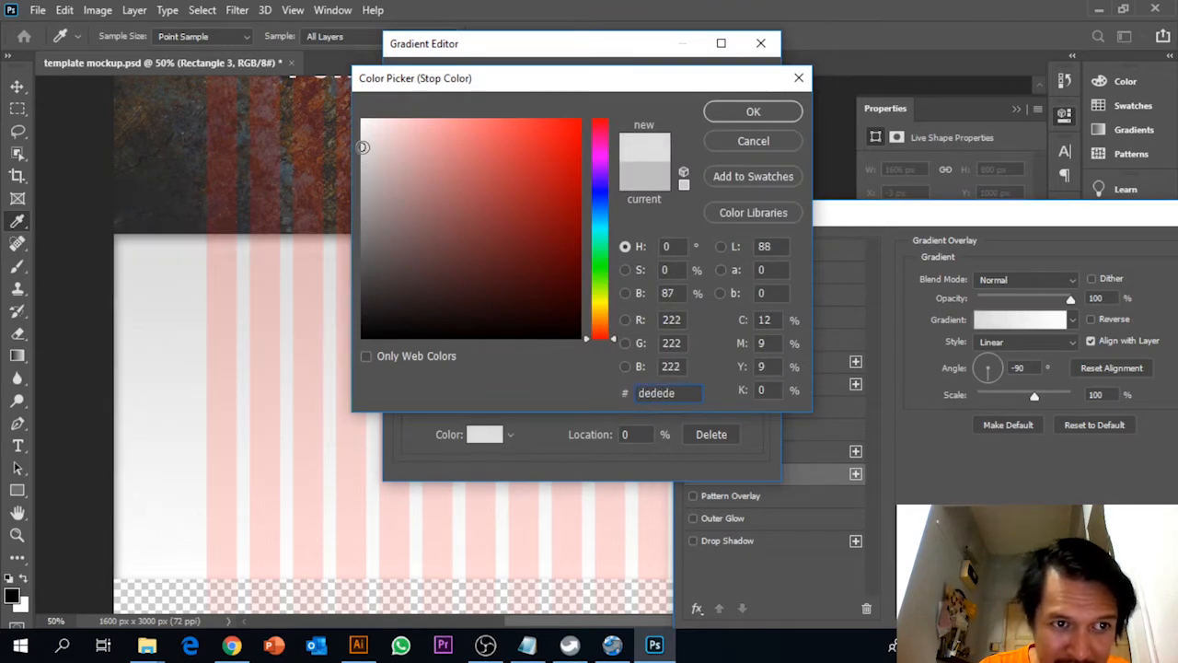
left_click(753, 111)
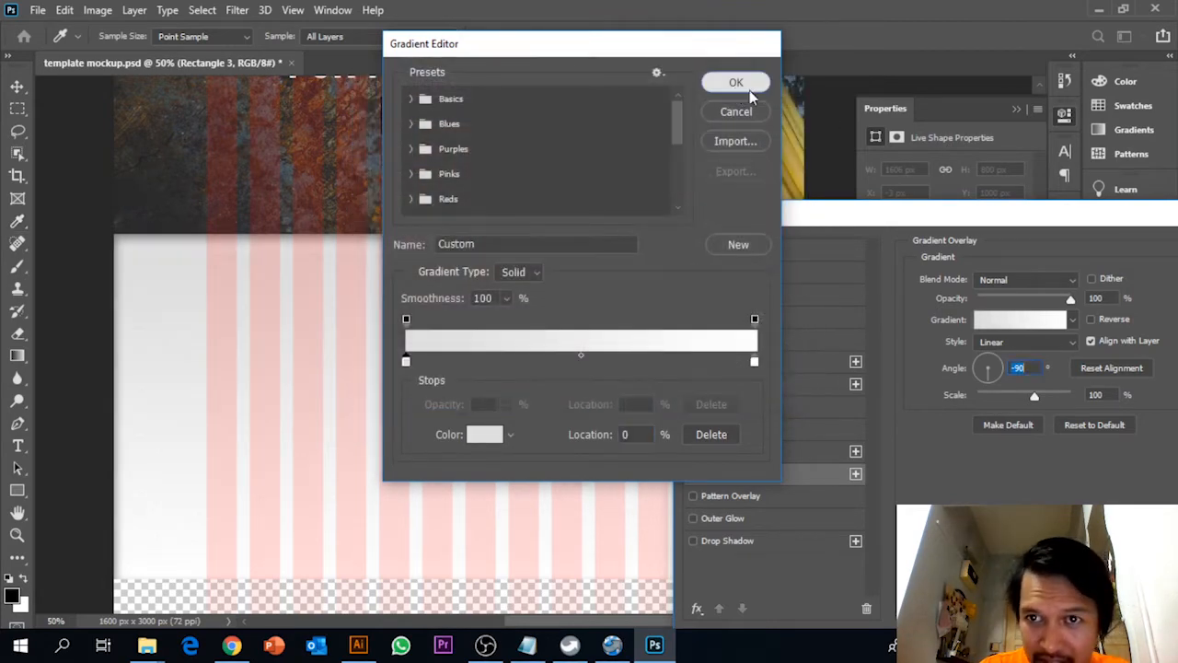
left_click(747, 88)
left_click(763, 168)
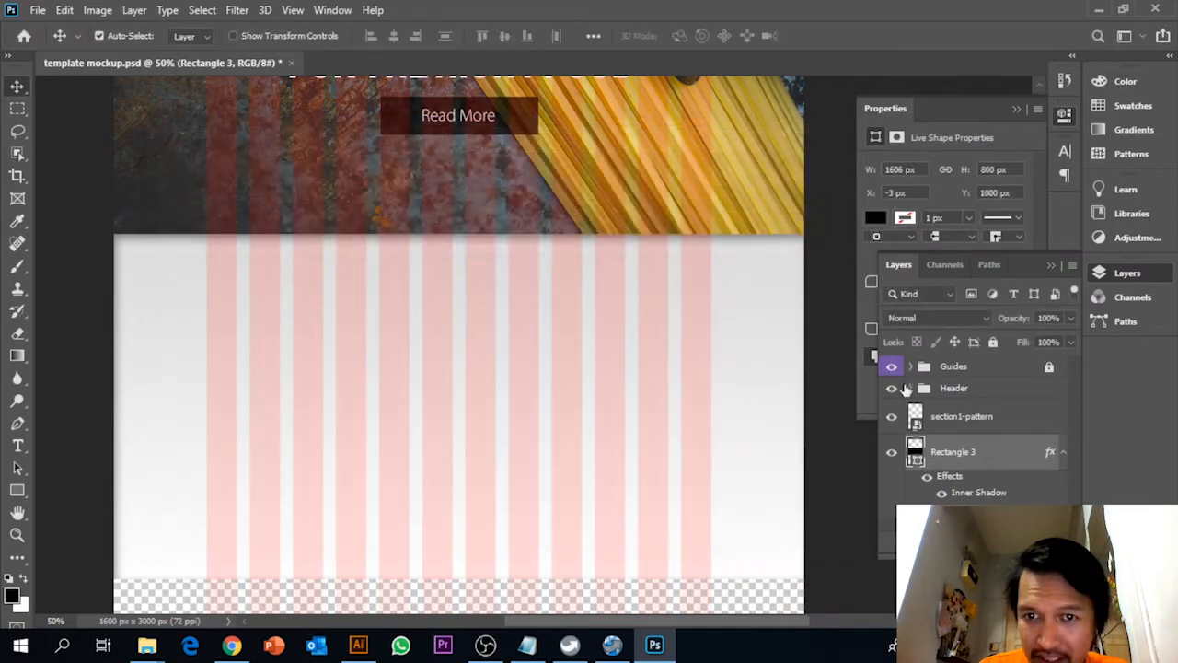
left_click(1064, 455)
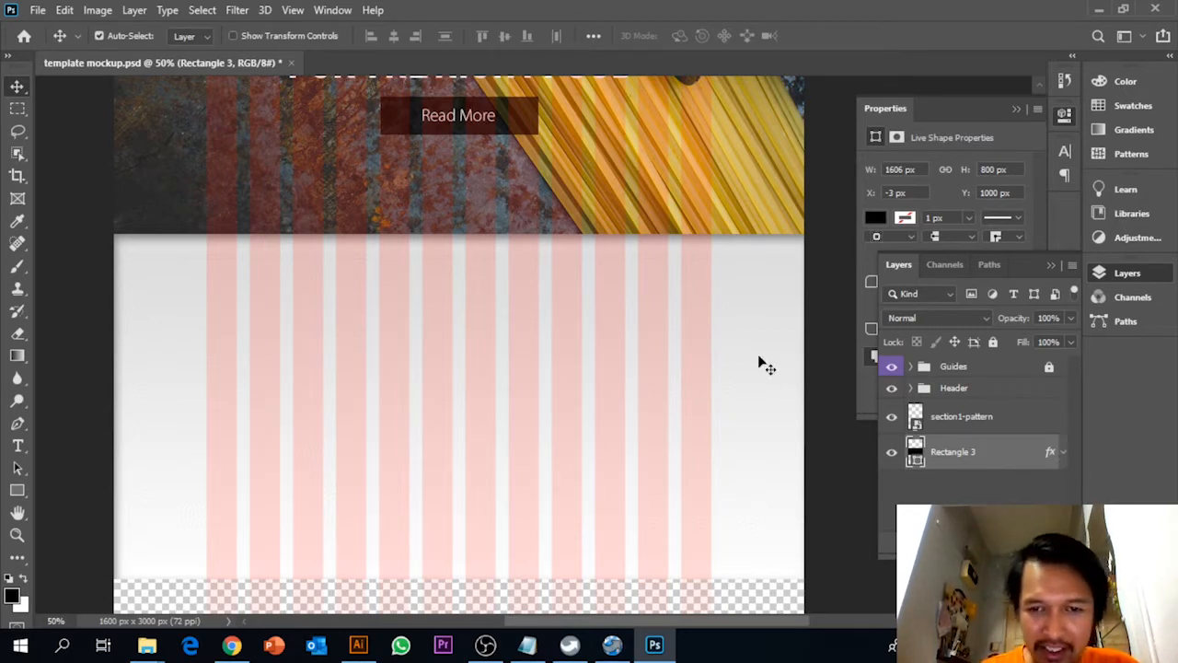
Place the section1-dish image as an embedded object in the new section at about X 686, Y 1109 px
left_click(37, 12)
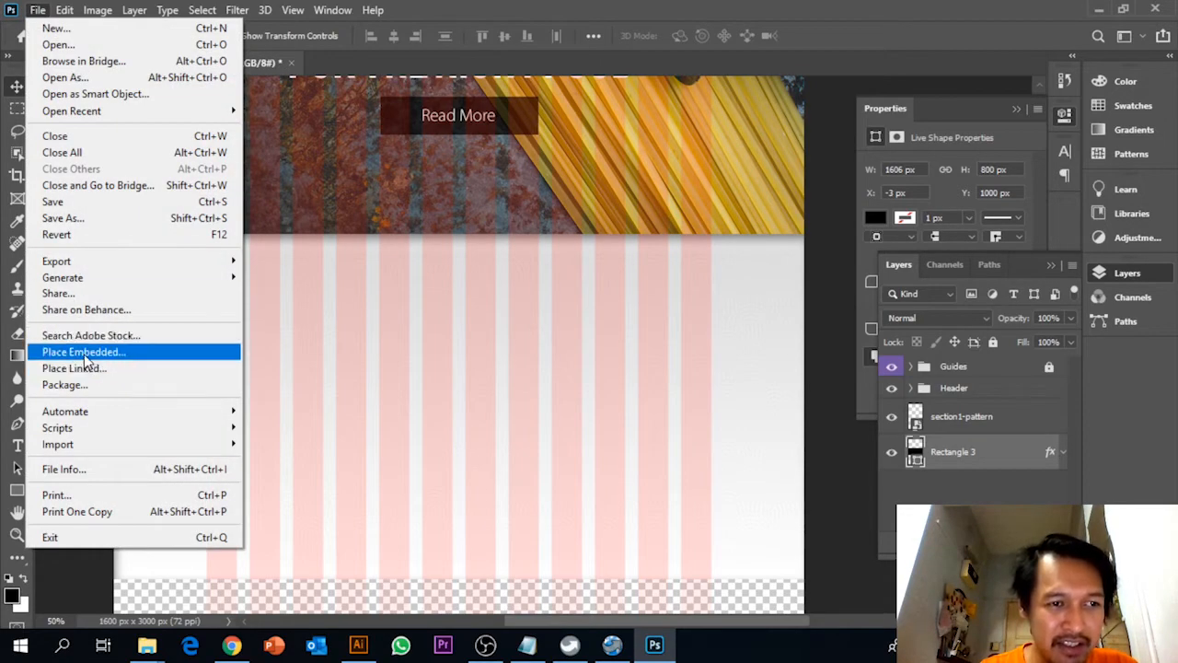
left_click(83, 353)
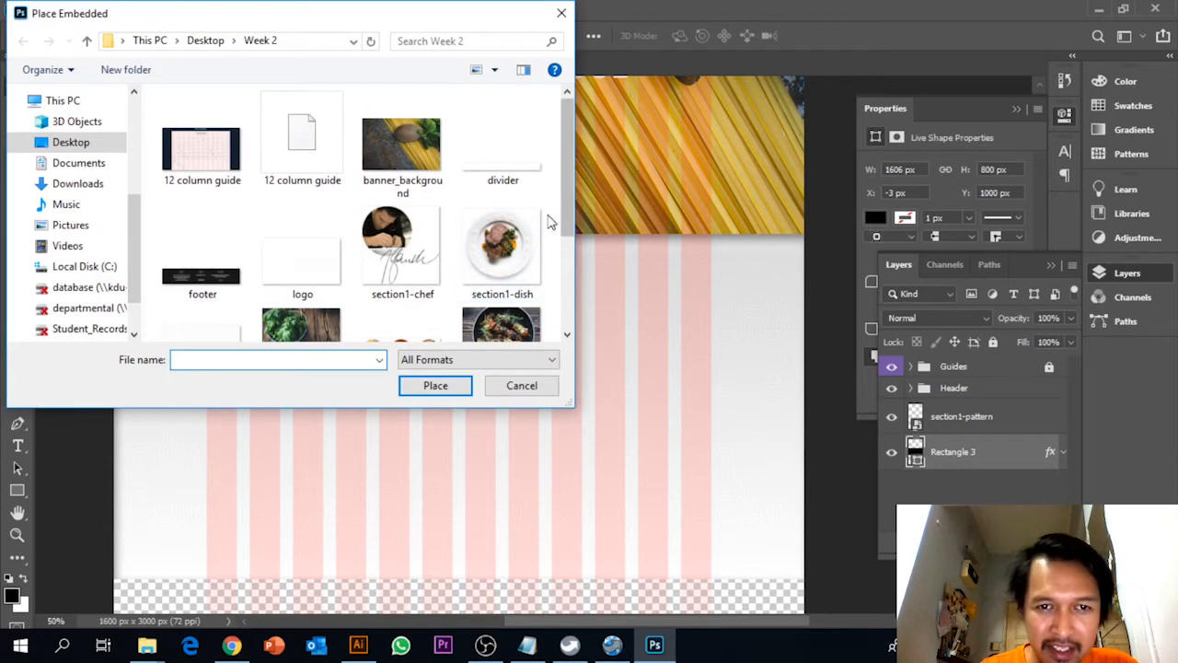
left_click(513, 241)
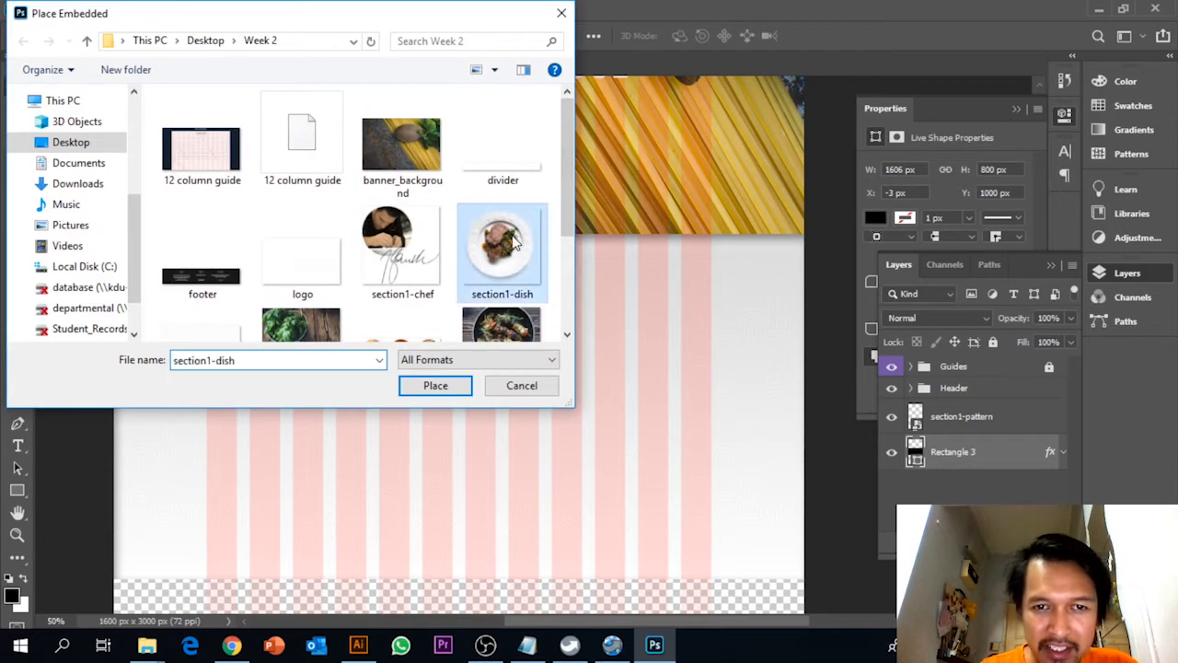
left_click(435, 386)
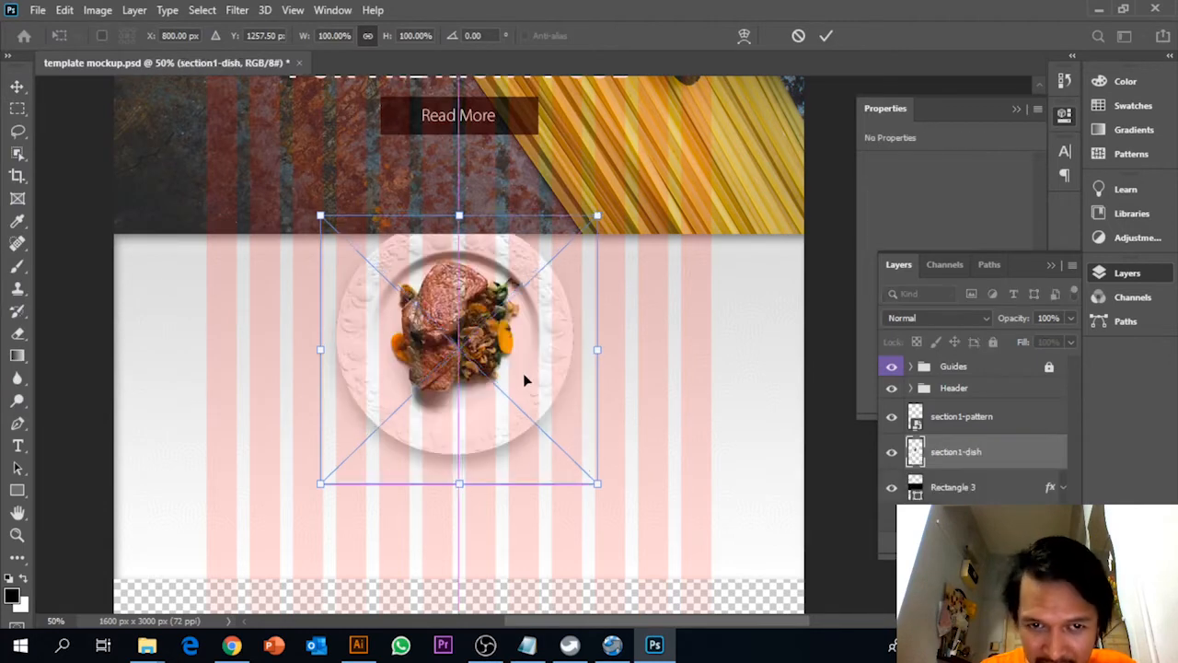
left_click_drag(523, 374, 616, 419)
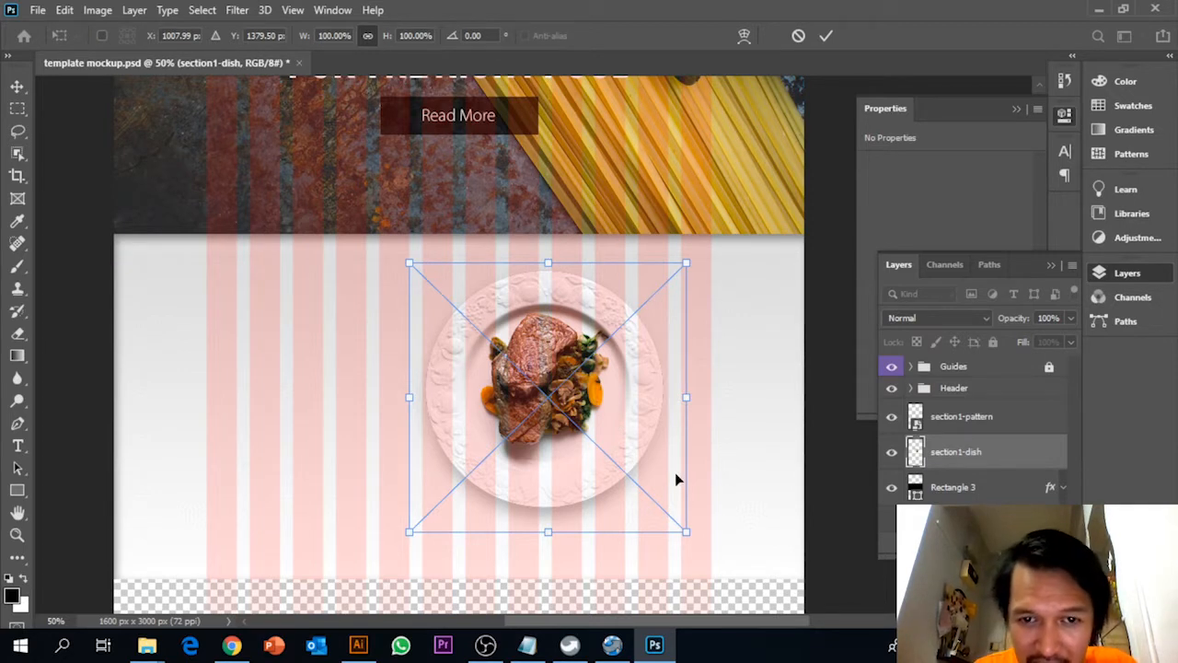
left_click_drag(651, 435, 646, 454)
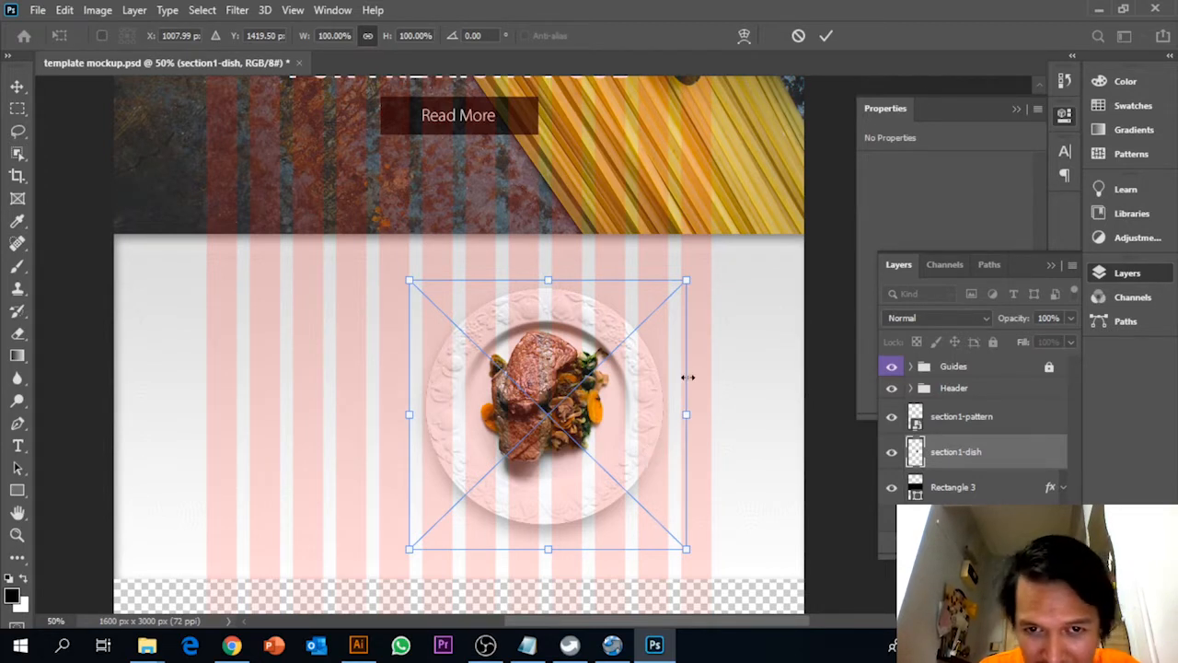
mouse_move(686, 282)
left_mouse_down()
mouse_move(691, 274)
mouse_move(687, 282)
left_mouse_up()
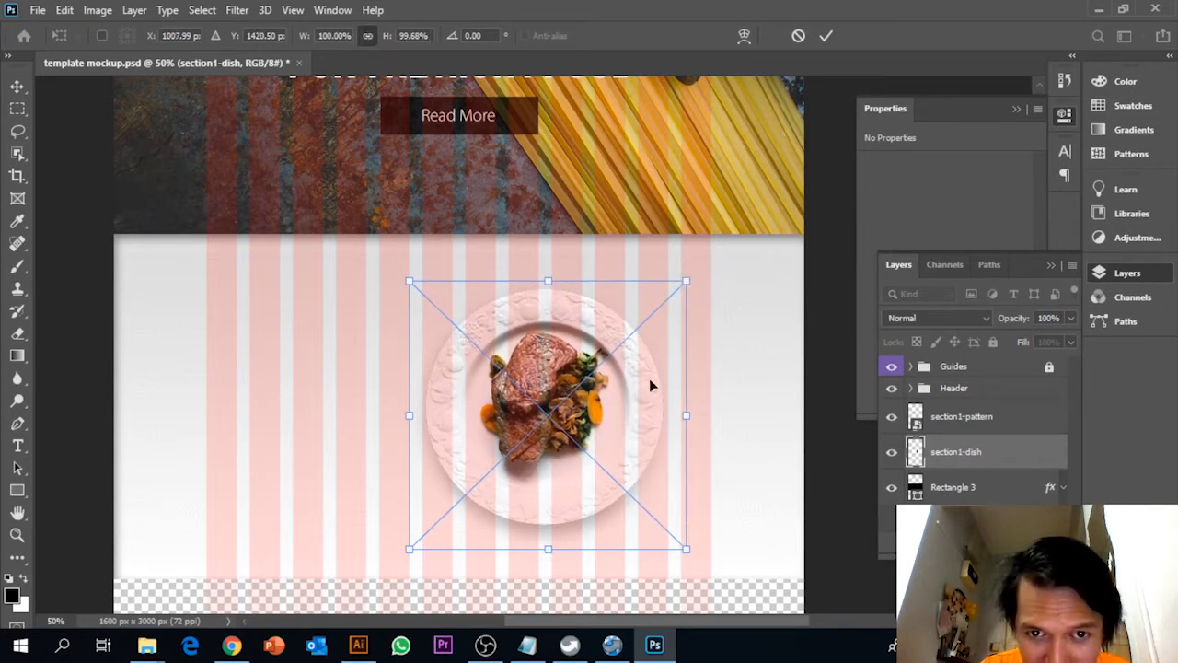
key("Return")
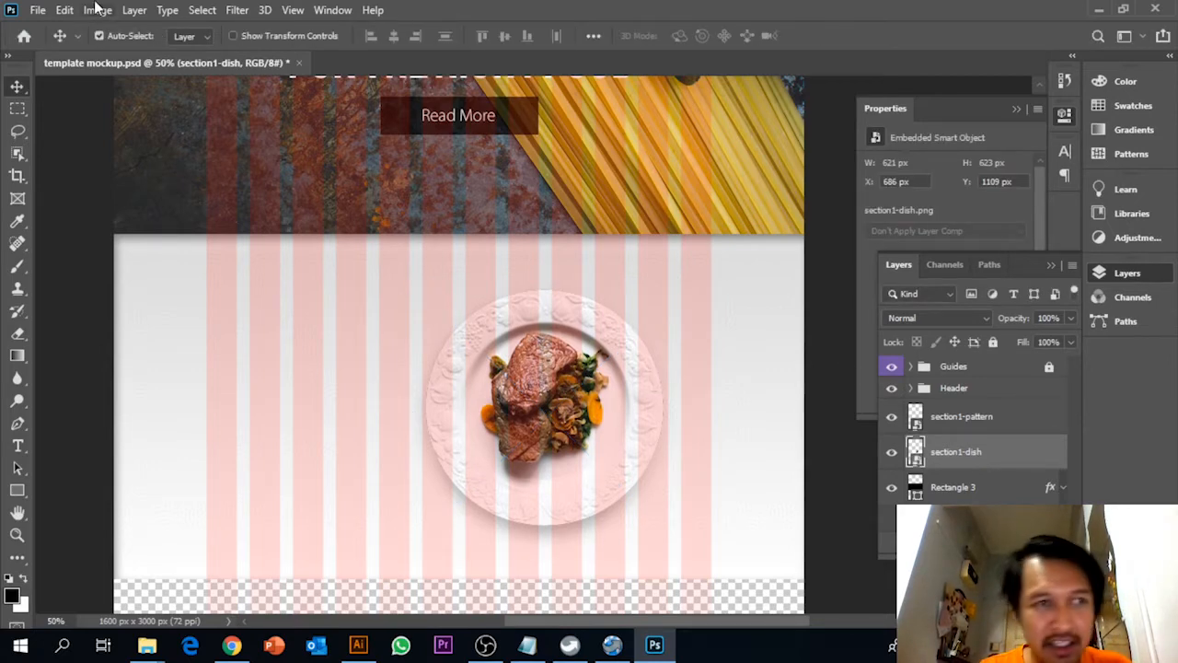
Place the section1-chef image as an embedded object beside the dish at about X 364, Y 1471 px
left_click(38, 10)
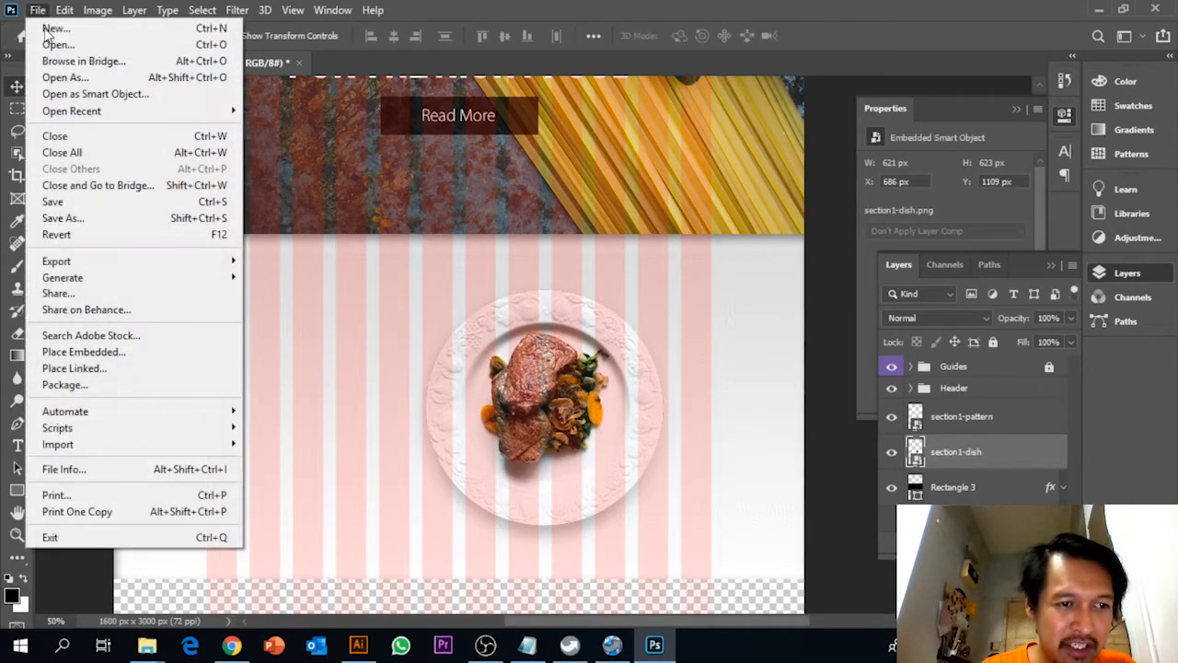
left_click(78, 352)
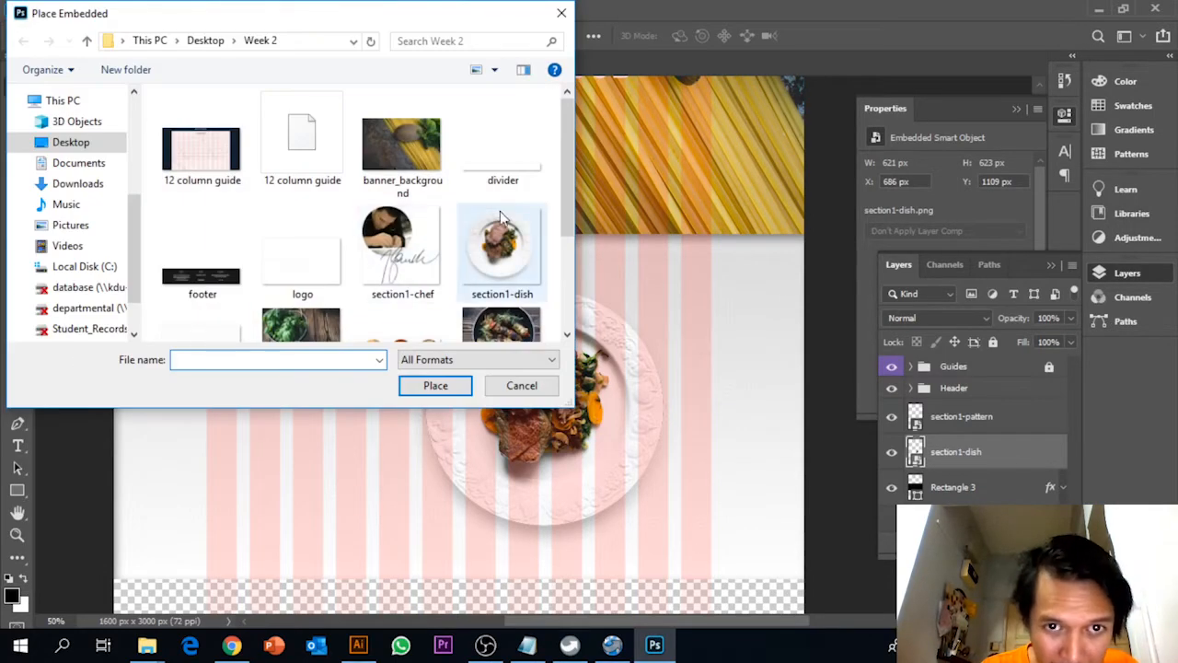
left_click_drag(570, 170, 565, 212)
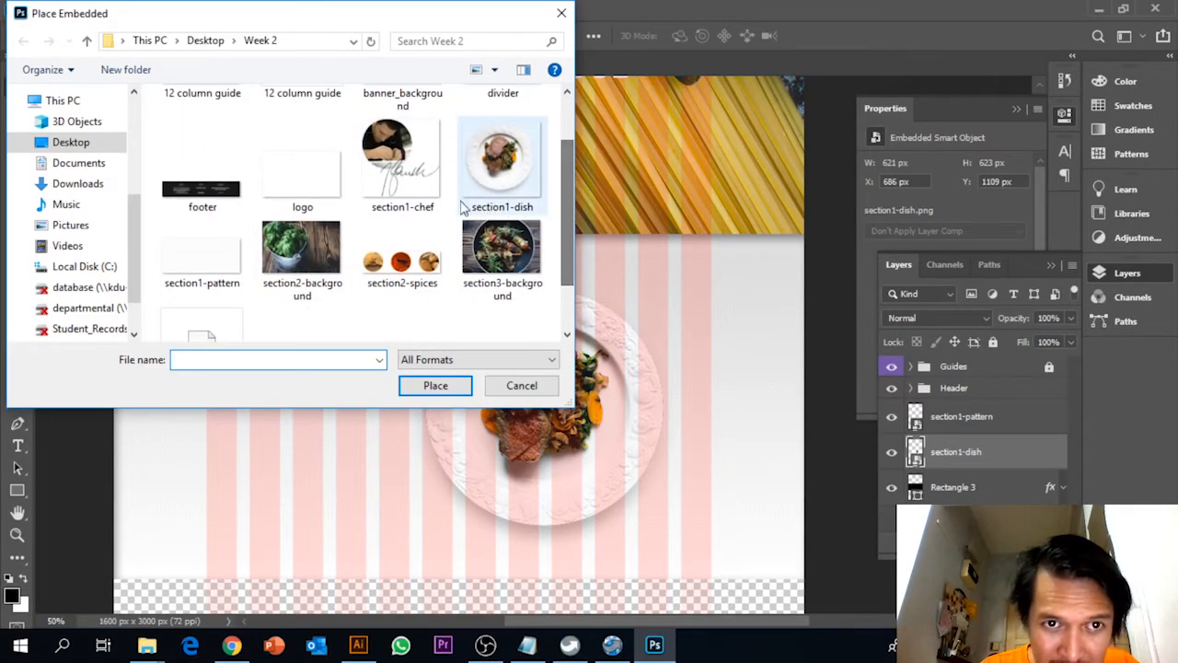
left_click(425, 197)
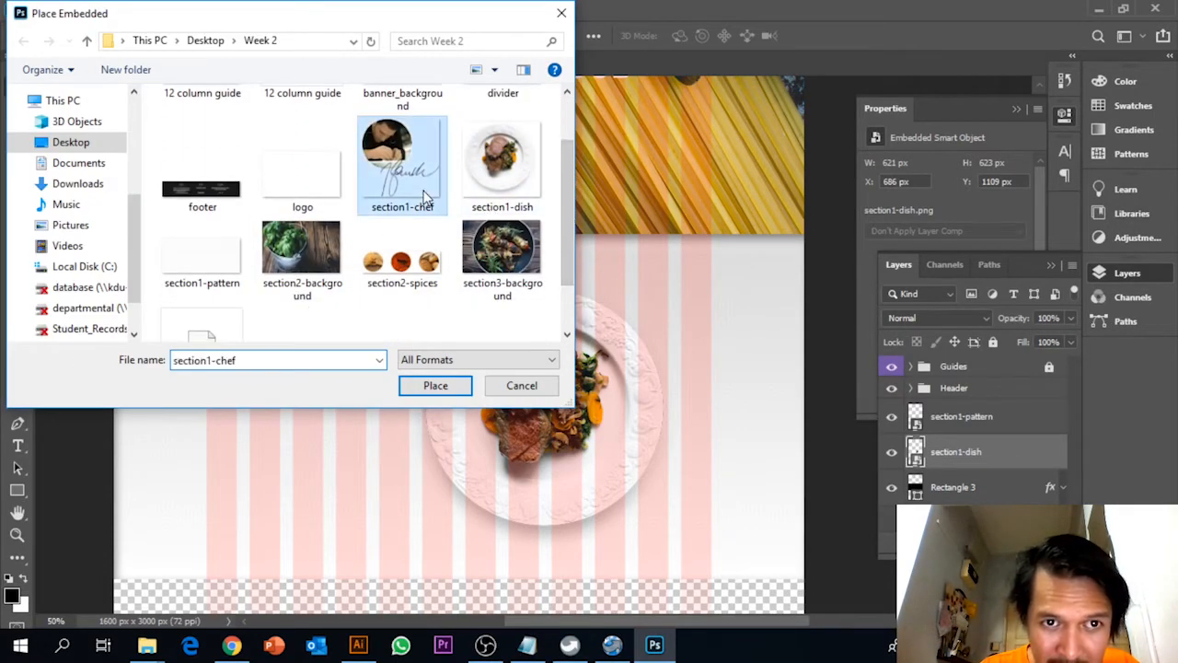
left_click(438, 386)
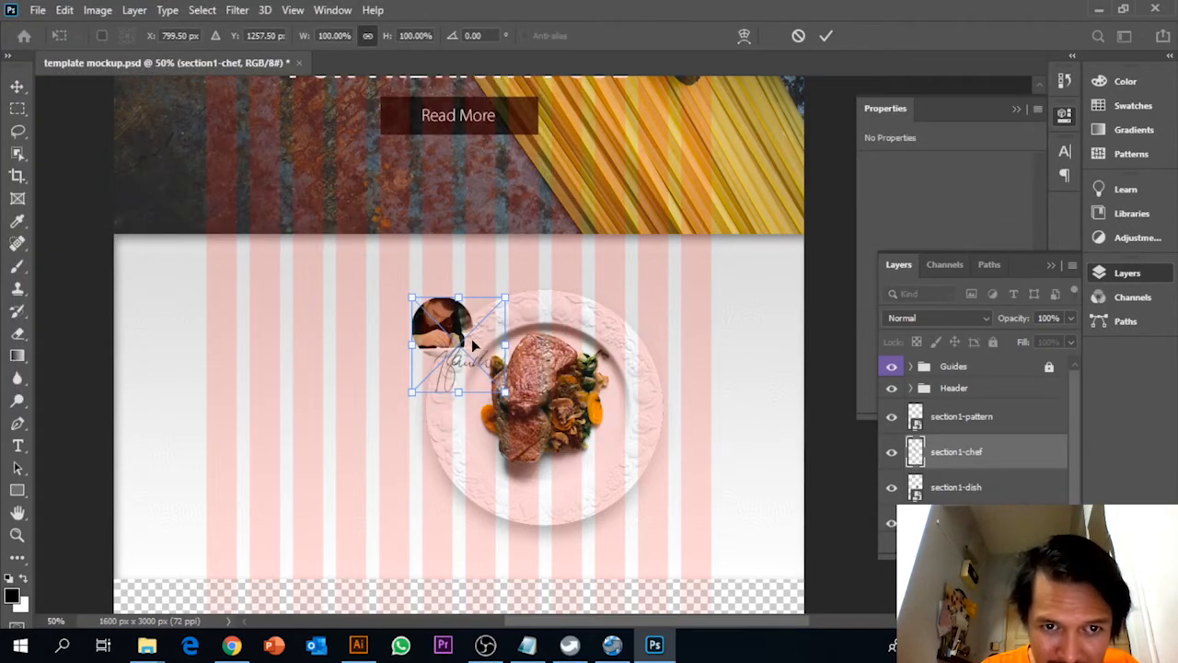
left_click_drag(471, 339, 329, 476)
key("Return")
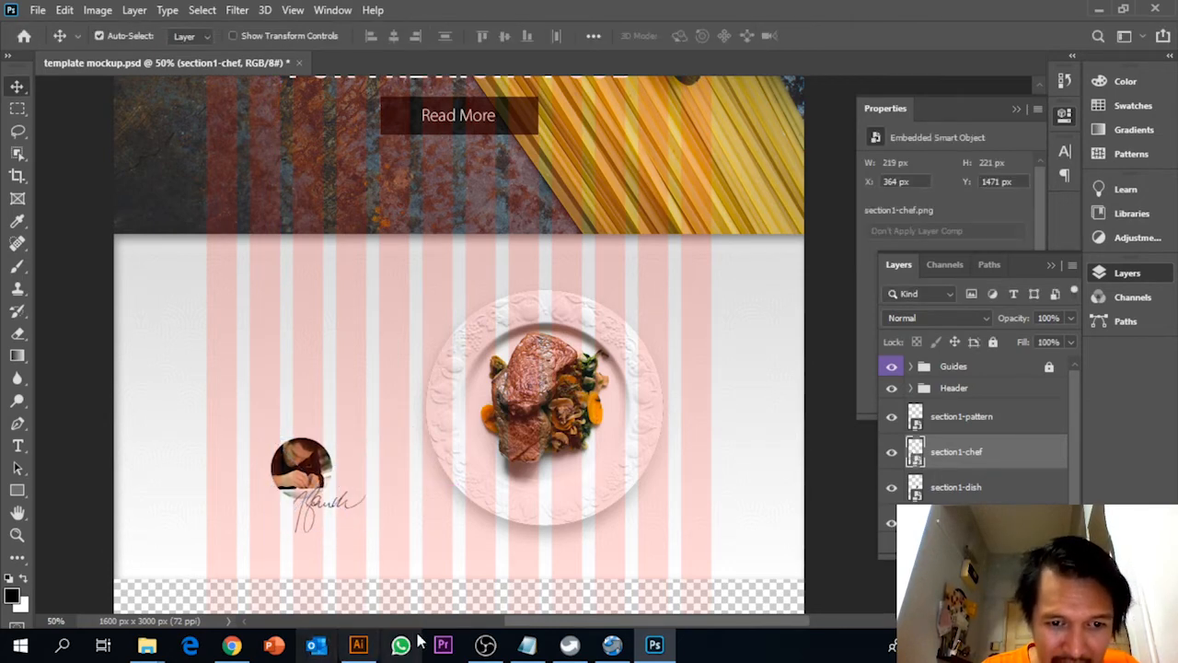
Switch to Notepad and copy the Section1 heading "Just the right food"
left_click(527, 644)
left_click(194, 334)
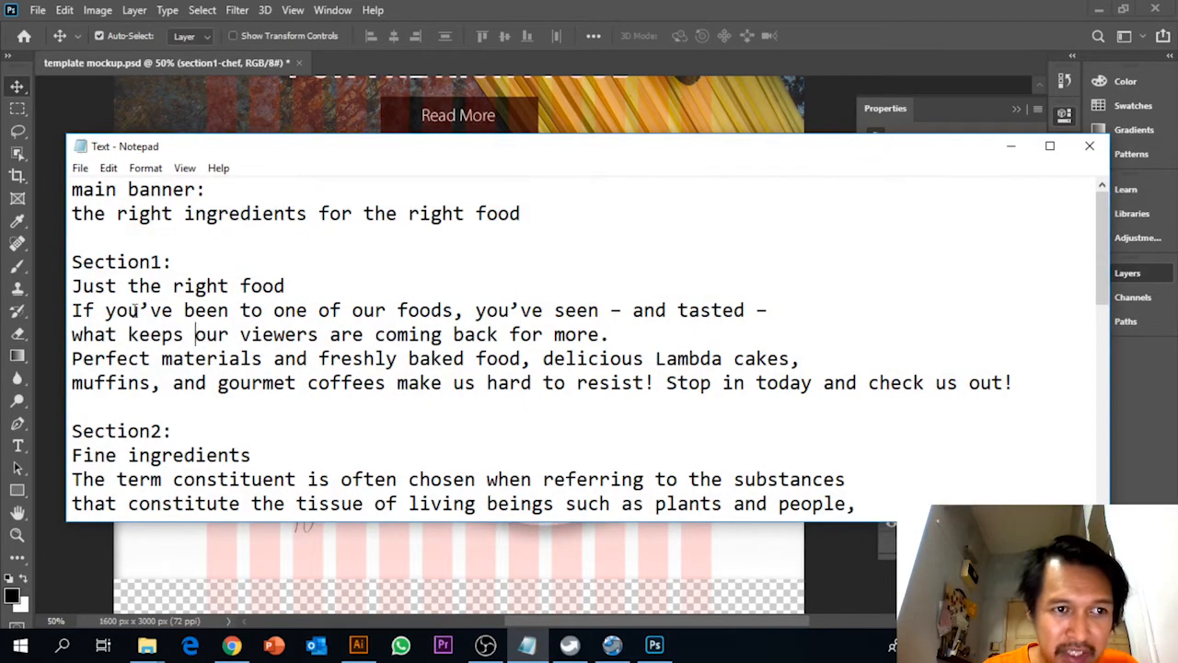
left_click_drag(72, 285, 295, 284)
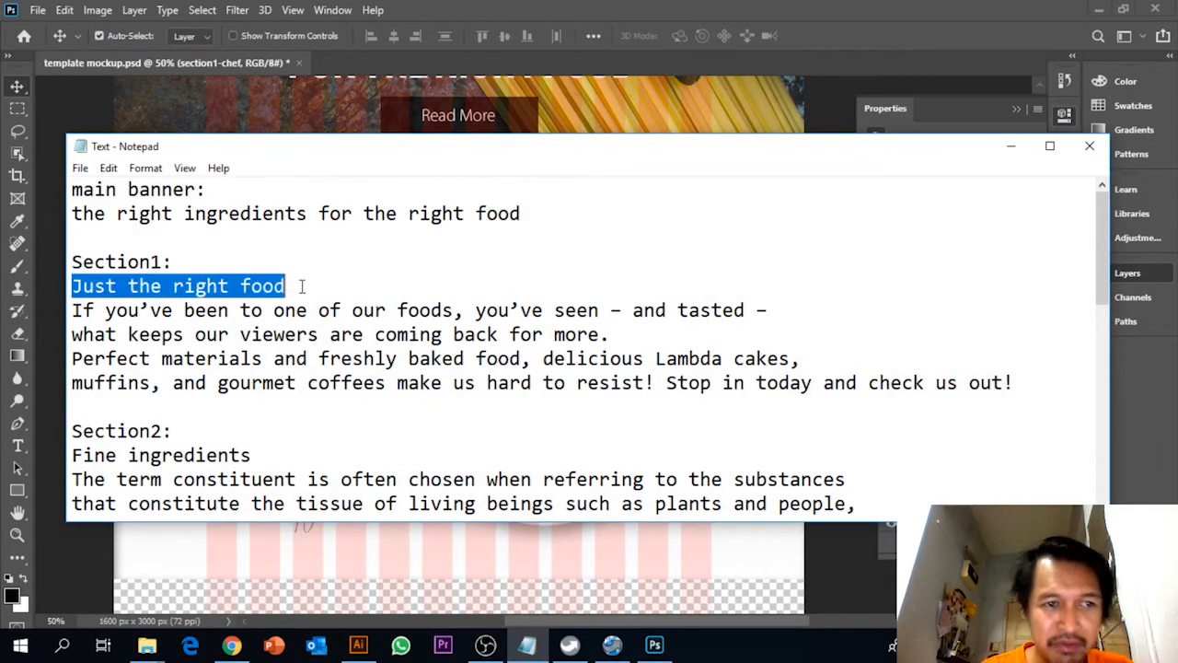
Switch to Photoshop and paste the heading into a new text box beside the dish, layered above section1-pattern
left_click(655, 644)
left_click(979, 423)
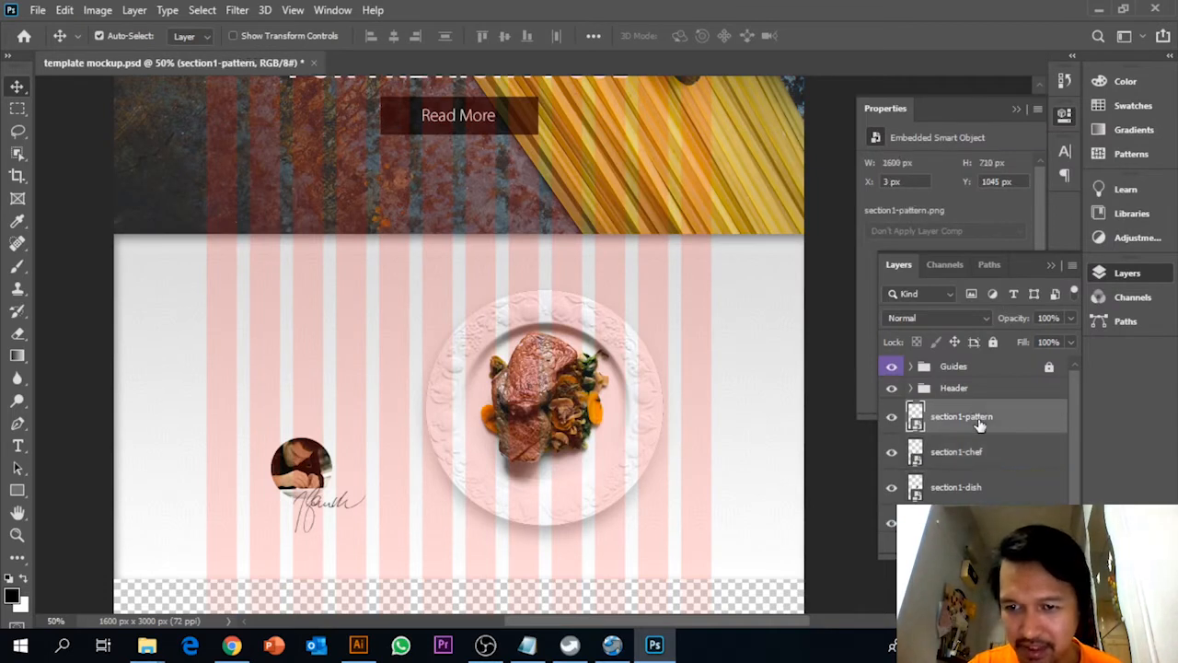
left_click(18, 445)
left_click_drag(268, 344, 410, 370)
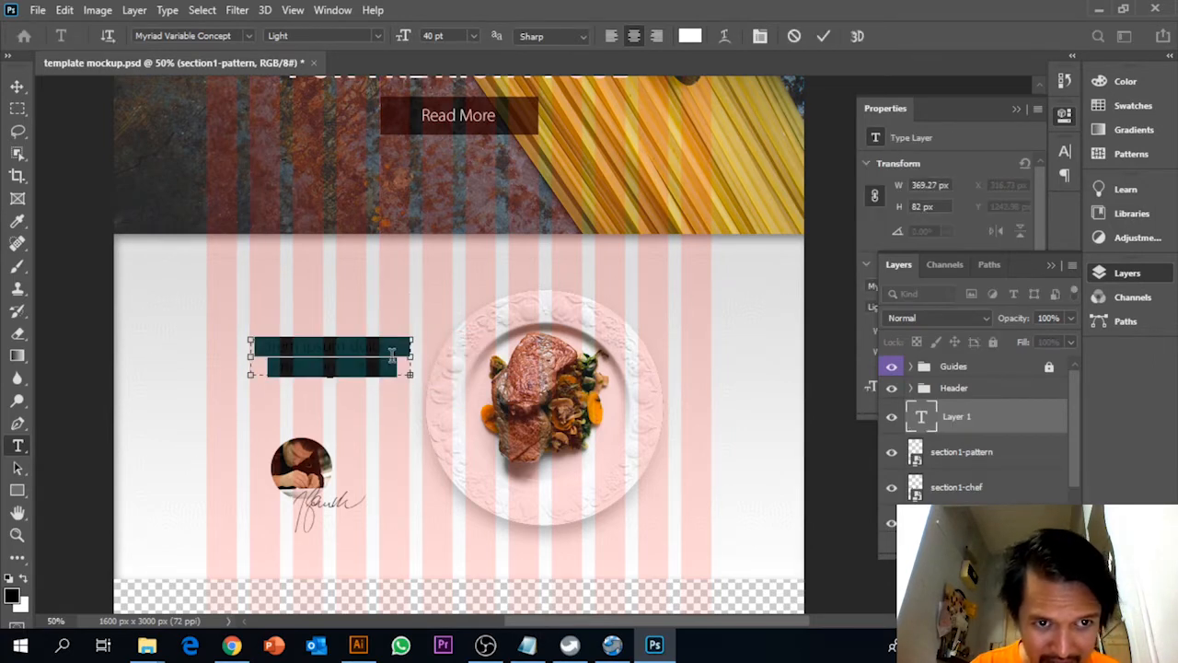
type("Eat the right food")
Colour the "Just the right food" heading black and align it left
key("ctrl+a")
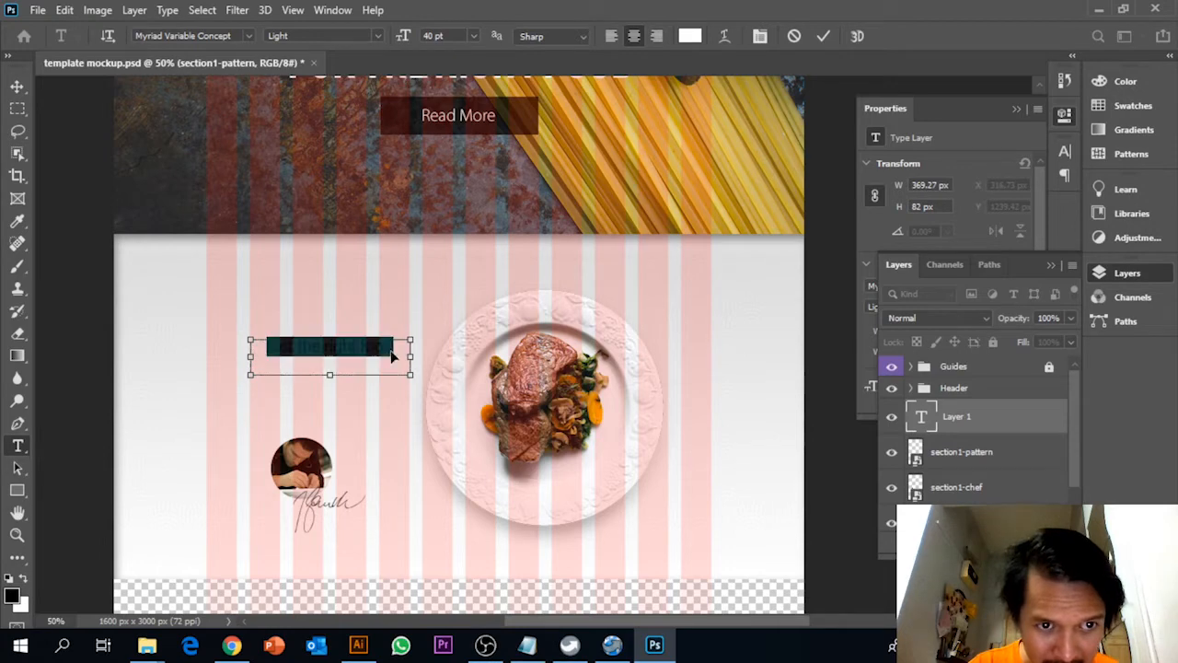
left_click(681, 44)
left_click_drag(525, 246, 208, 389)
left_click(761, 119)
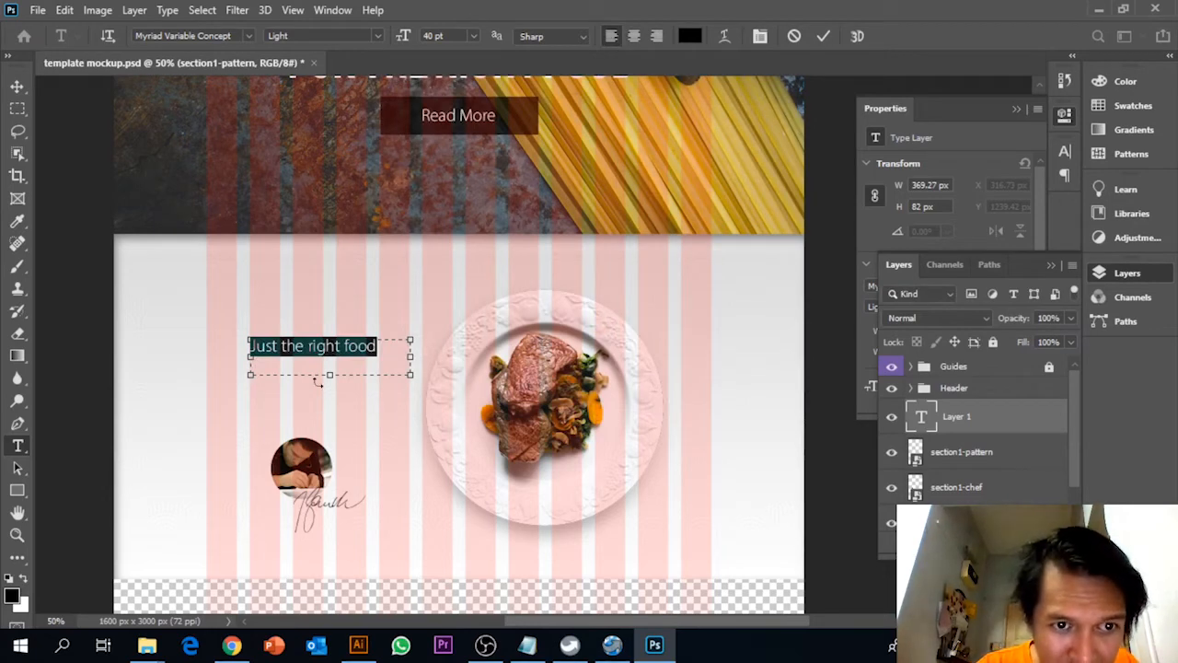
Reposition the heading's shortened text box at about Y 1189 px and scale it proportionally to about 92%
left_click_drag(327, 371, 335, 329)
left_click(17, 85)
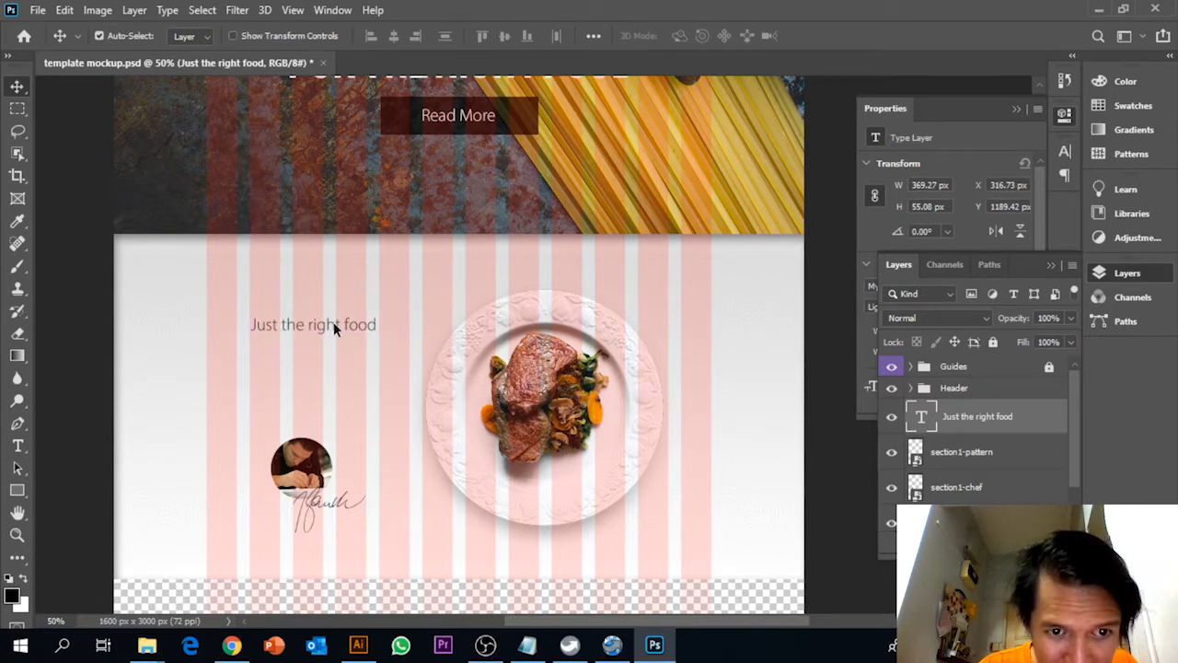
key("ctrl+t")
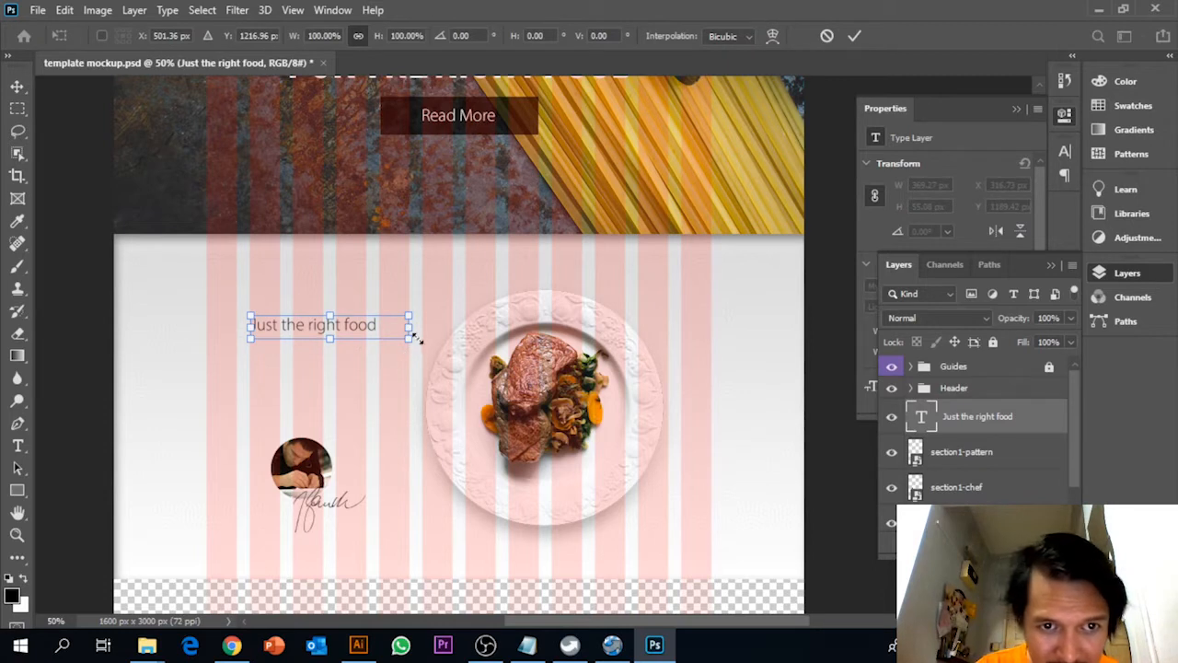
left_click_drag(411, 338, 397, 337)
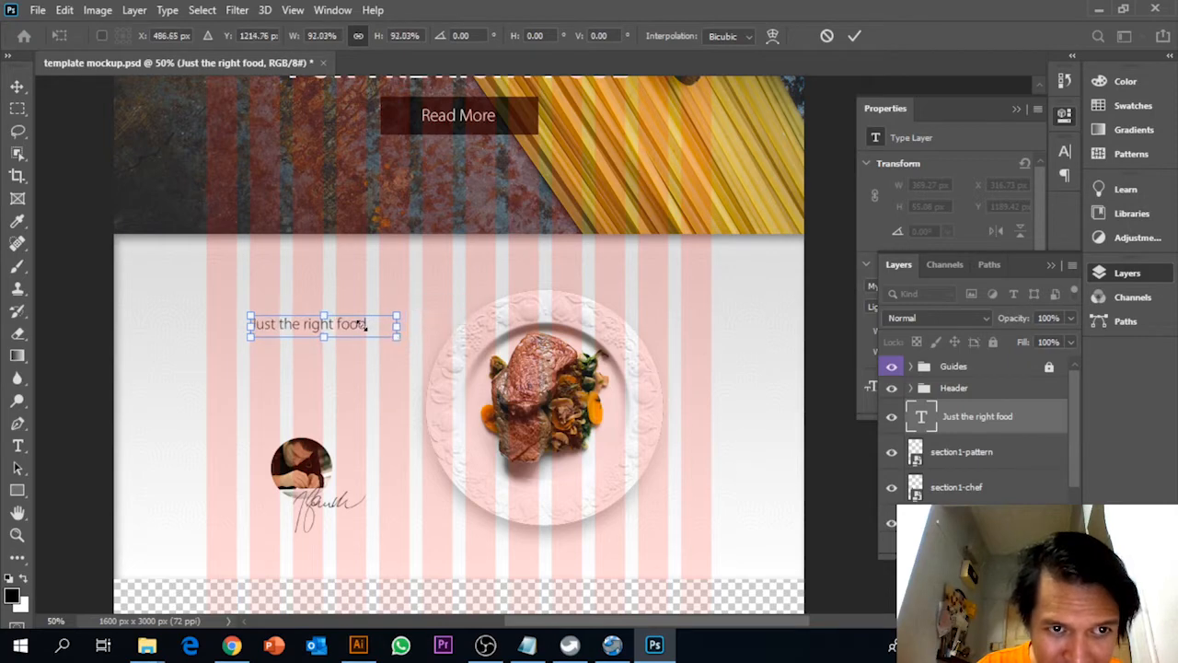
key("Return")
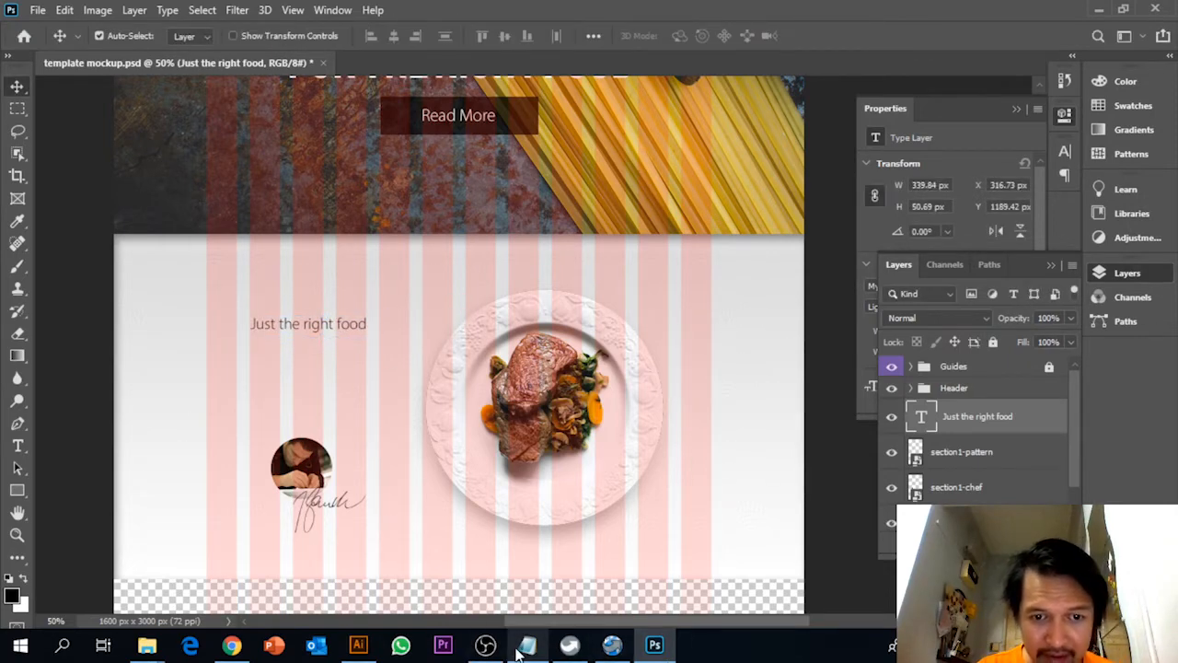
Switch to Notepad and copy the Section1 body text from "If you've been" through "check us out!"
left_click(521, 648)
left_click(368, 359)
left_click_drag(71, 309, 1031, 391)
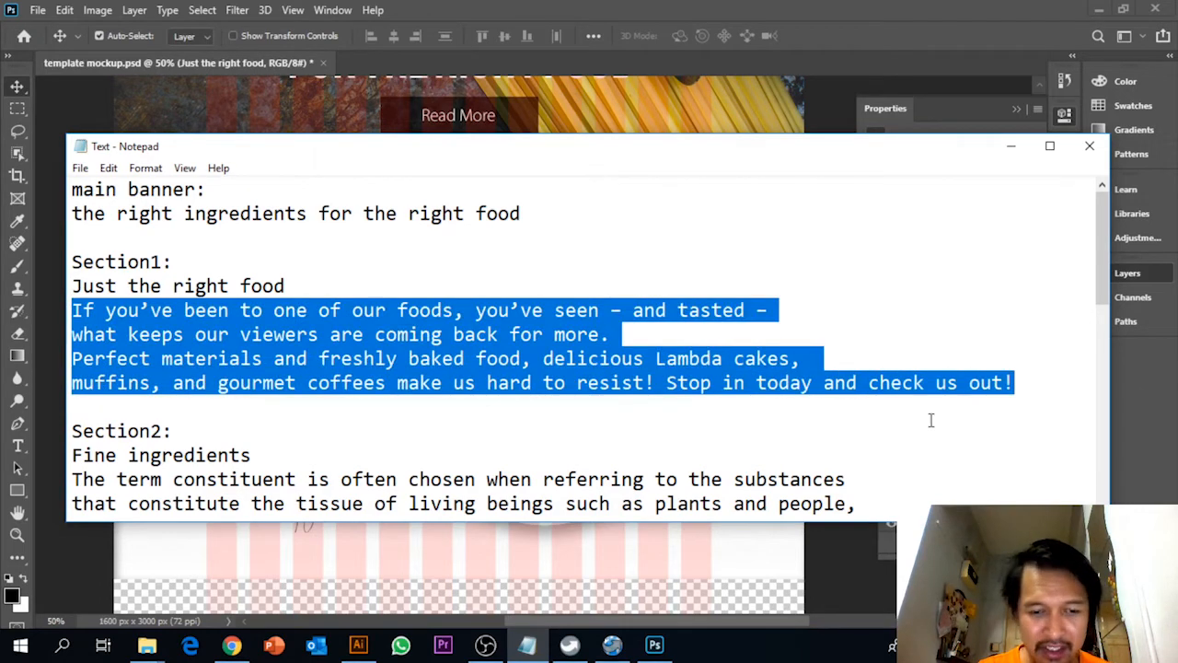
Switch to Photoshop and paste the body text into a new text box about 366 × 214 px below the heading
left_click(654, 644)
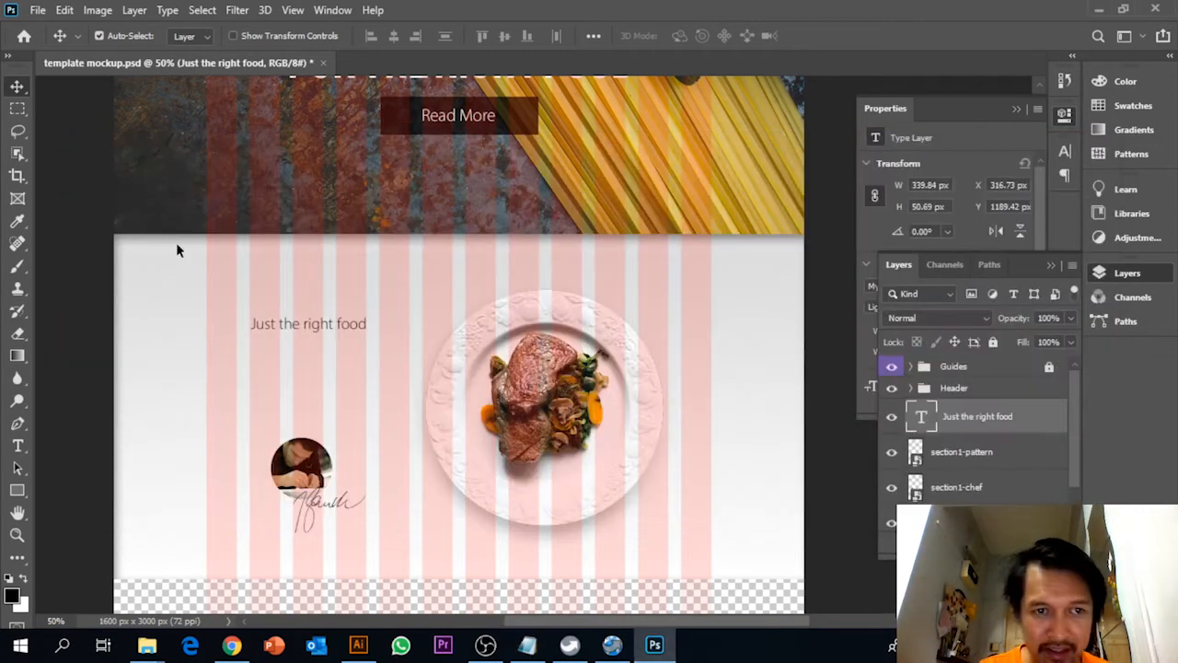
left_click(17, 445)
left_click_drag(254, 339, 408, 425)
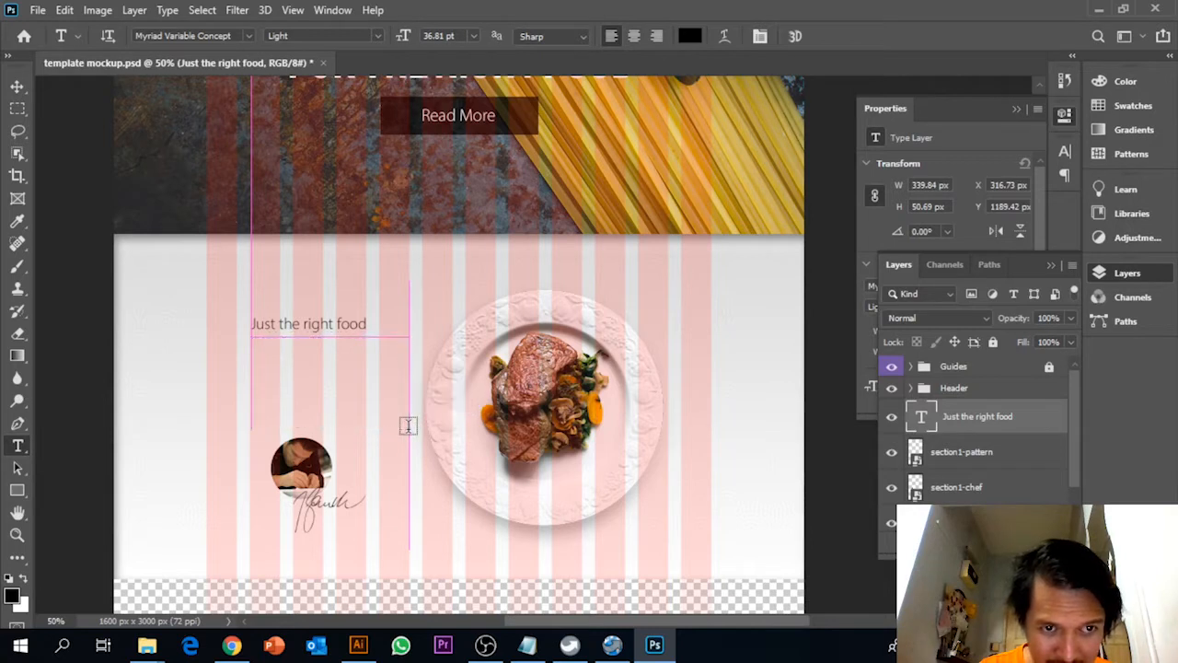
type("If you’ve been to one of our foods, you’ve seen – and tasted – what keeps our")
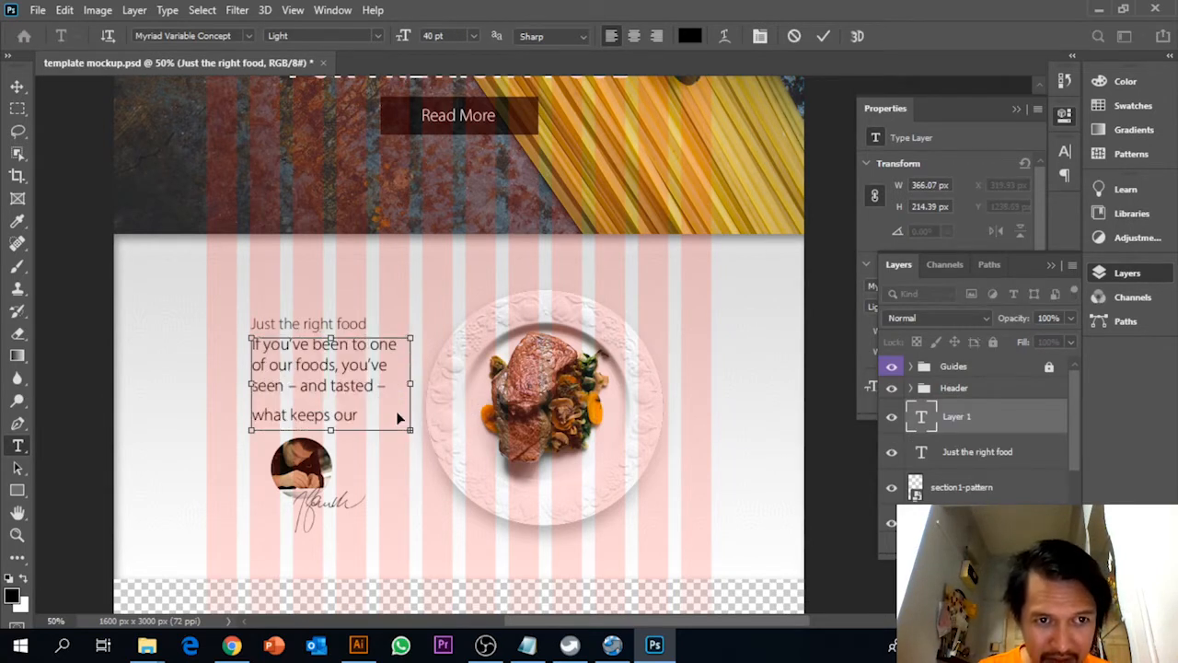
Set the body text size to 30 pt and enlarge its text box to about 369 × 362 px
key("ctrl+a")
left_click(475, 37)
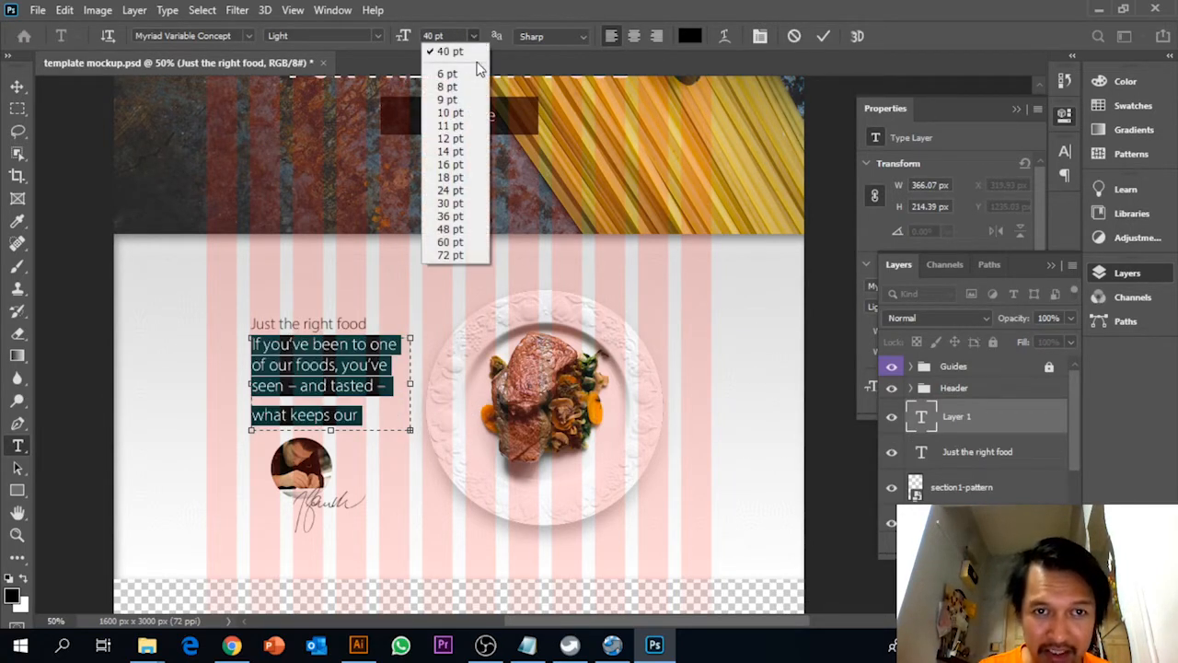
left_click(458, 203)
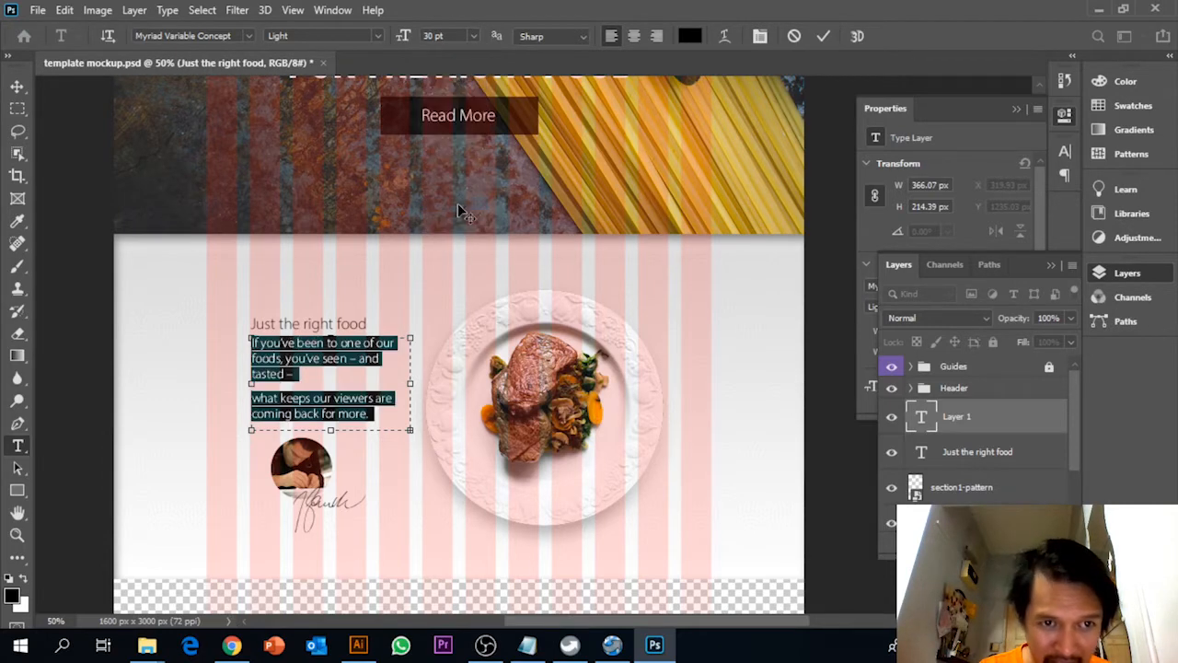
left_click_drag(408, 433, 408, 494)
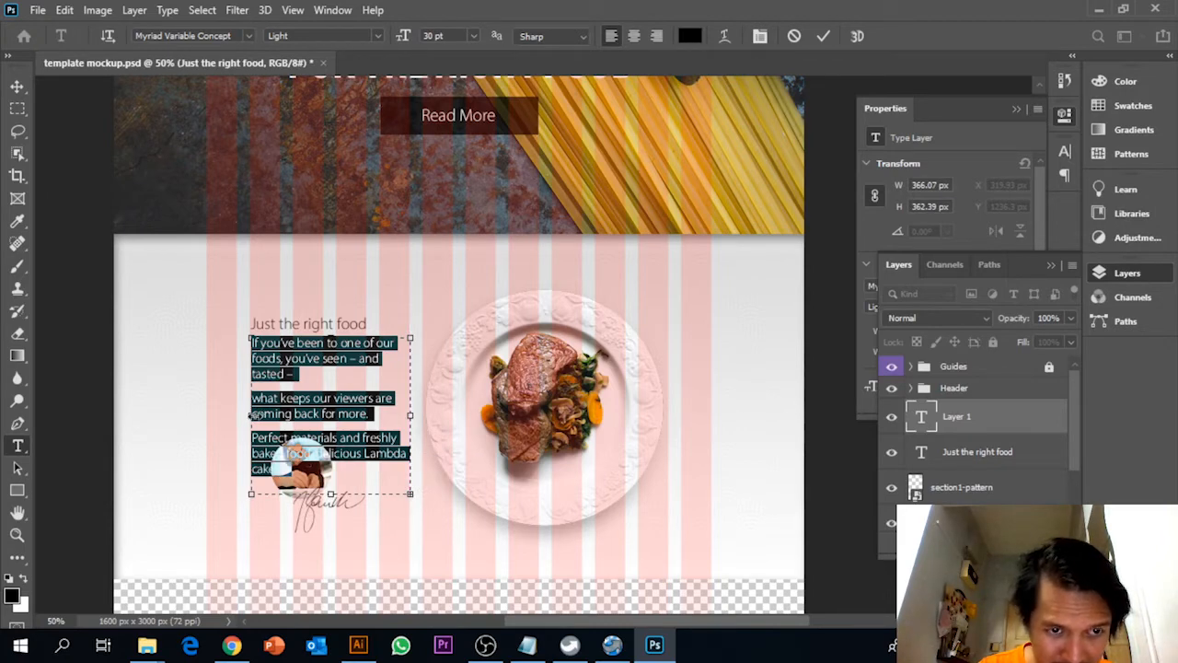
left_click_drag(252, 414, 250, 410)
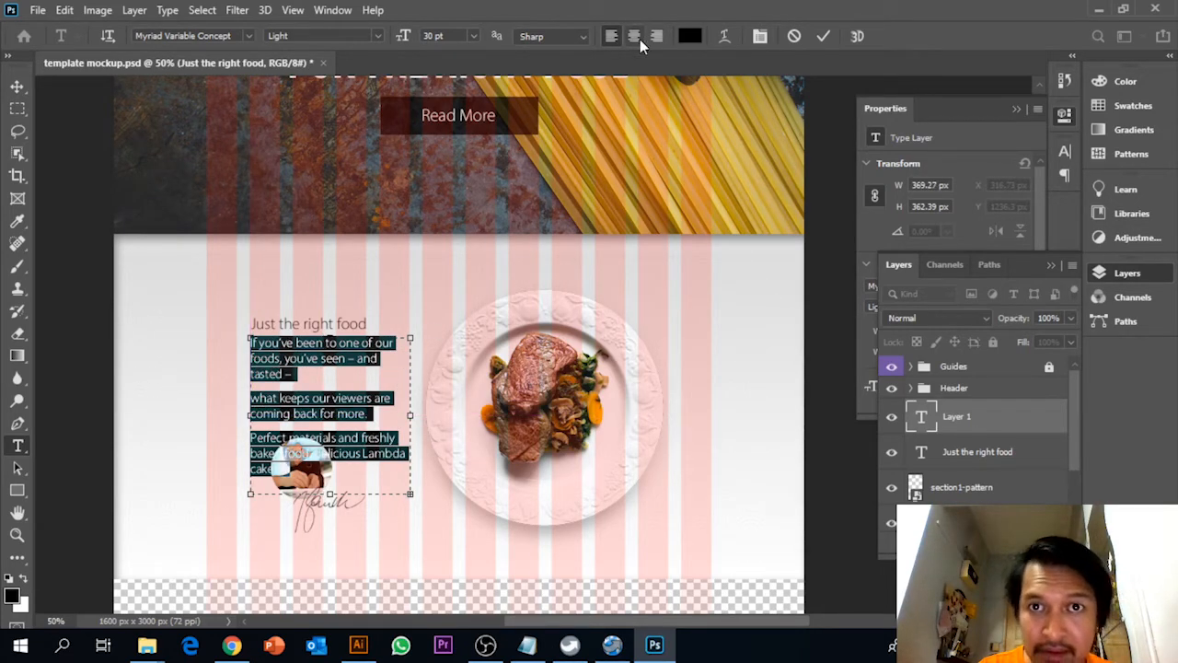
Justify the body text with the last line aligned left and commit the text edit
left_click(988, 155)
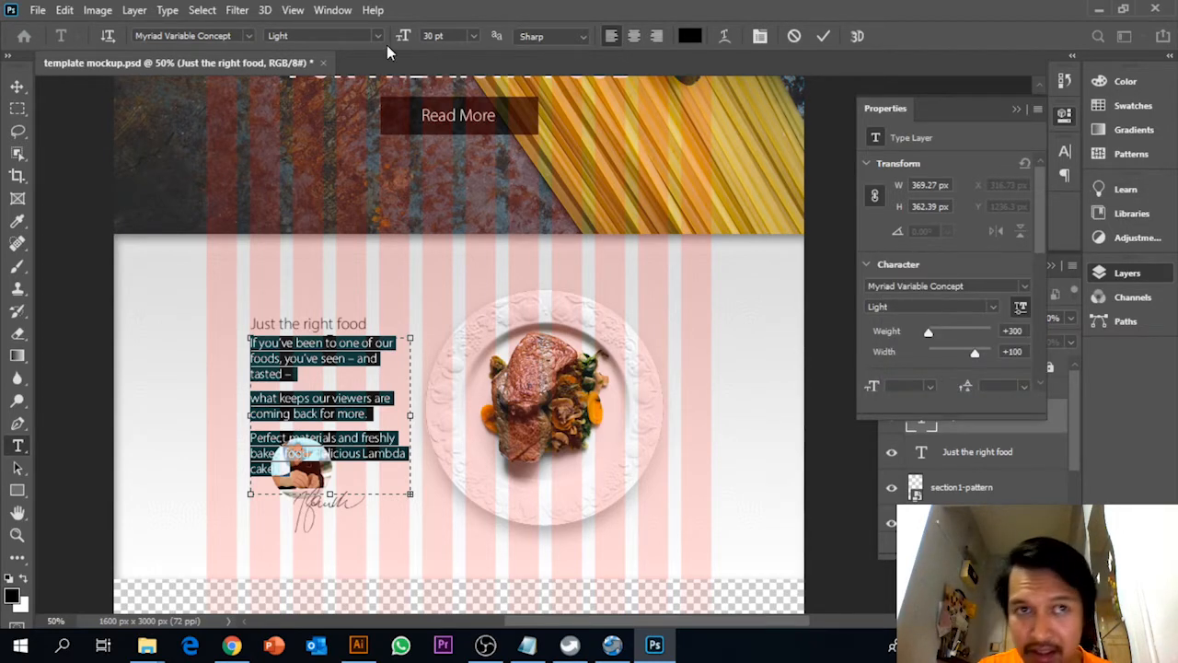
left_click(333, 10)
left_click(436, 209)
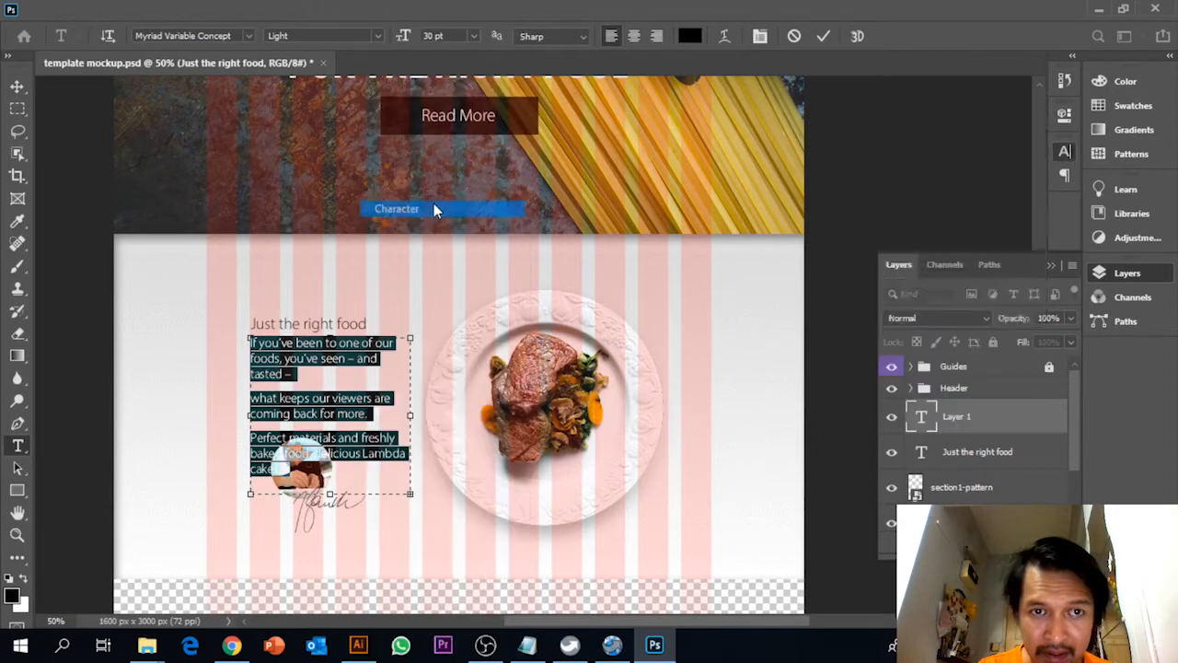
left_click(929, 141)
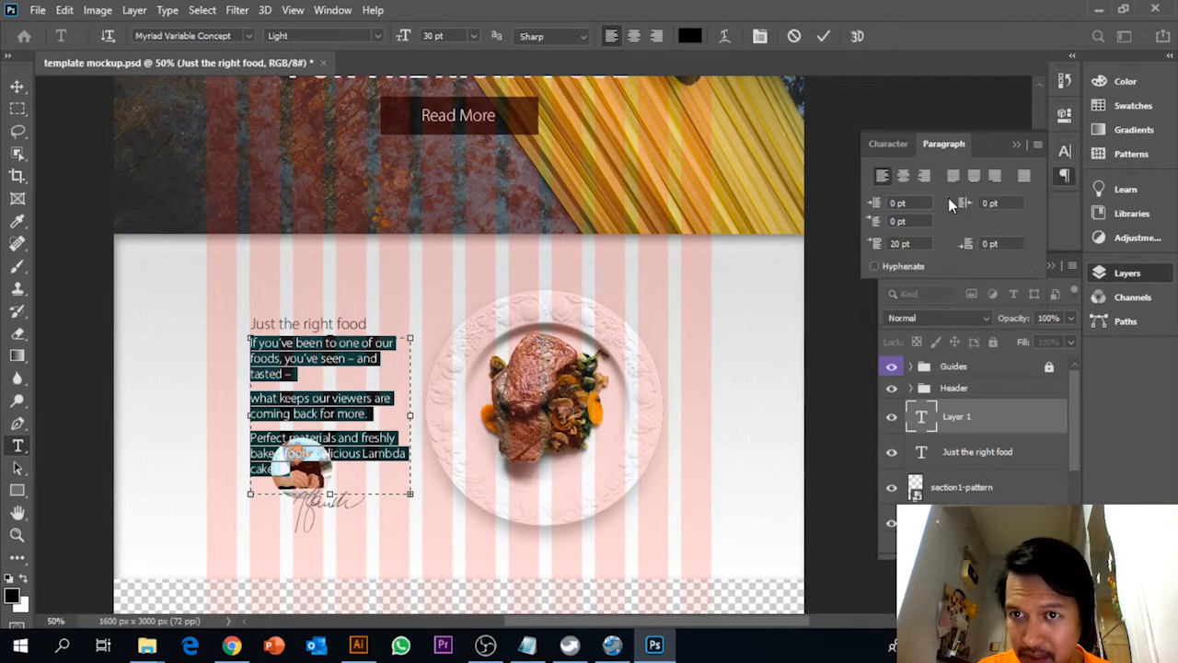
left_click(952, 175)
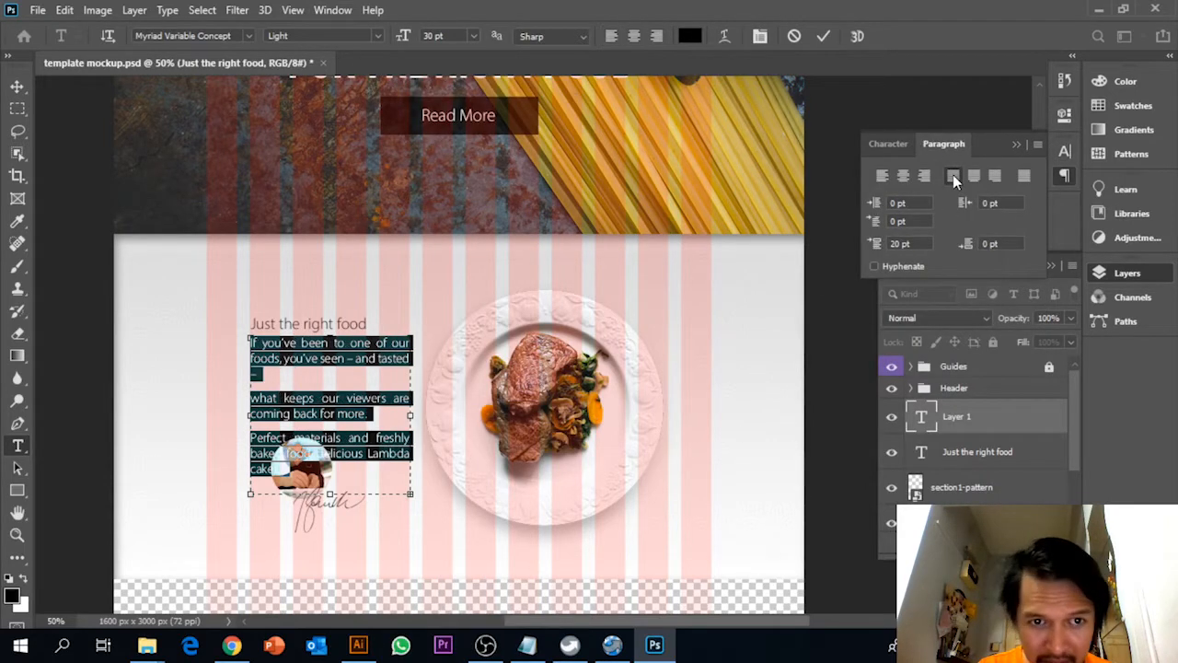
left_click(374, 379)
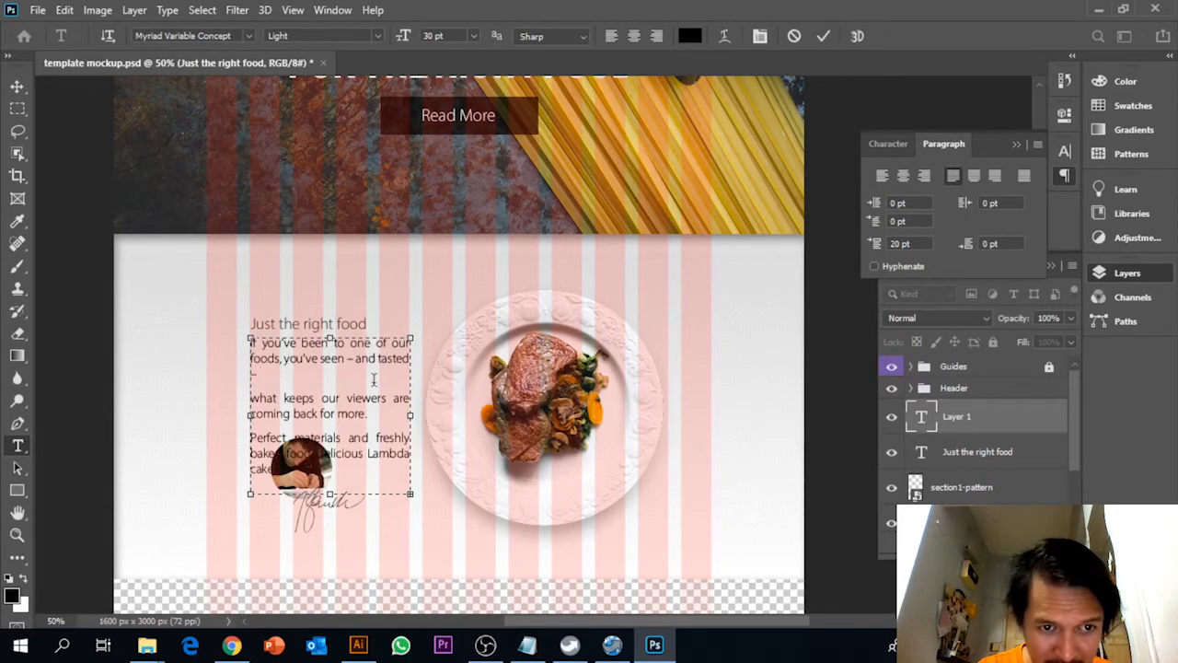
left_click(19, 87)
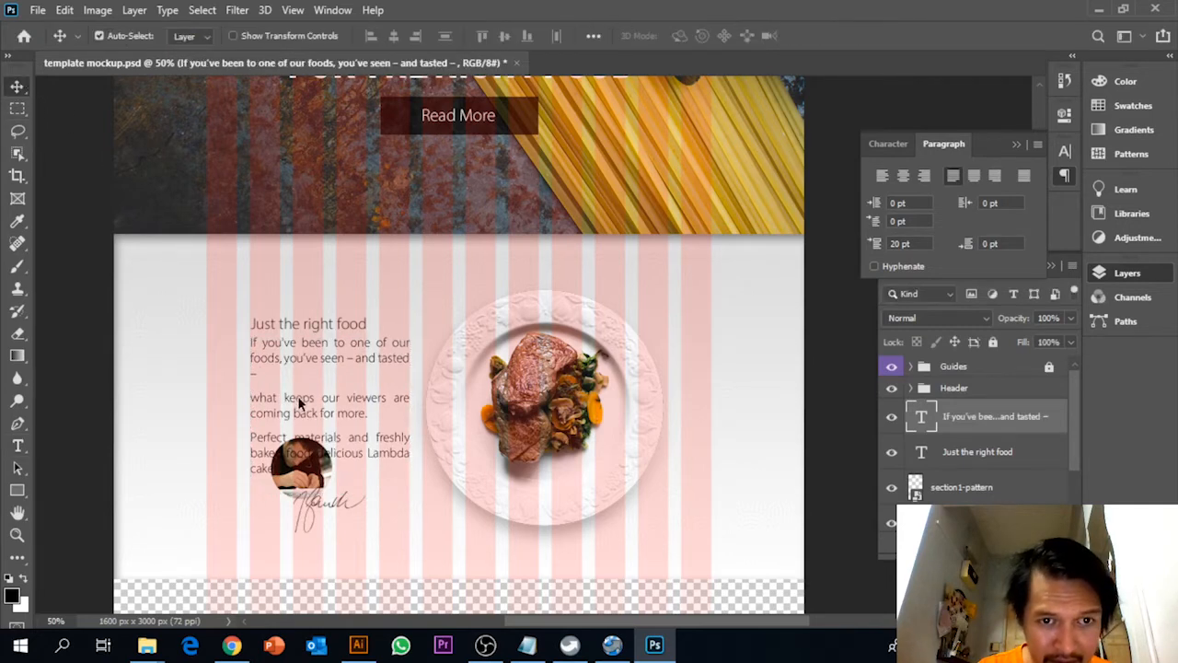
Move the section1-chef image down and to the right so it sits below the body text
right_click(310, 491)
left_click(324, 493)
right_click(310, 494)
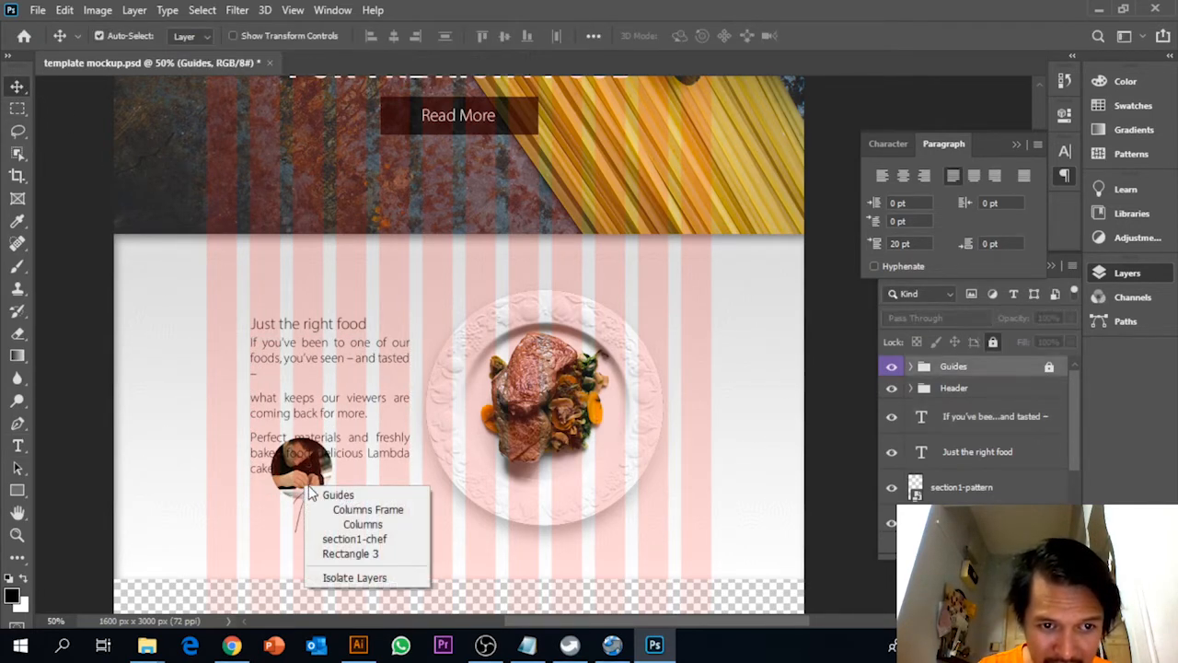
left_click(354, 538)
left_click_drag(318, 501, 358, 550)
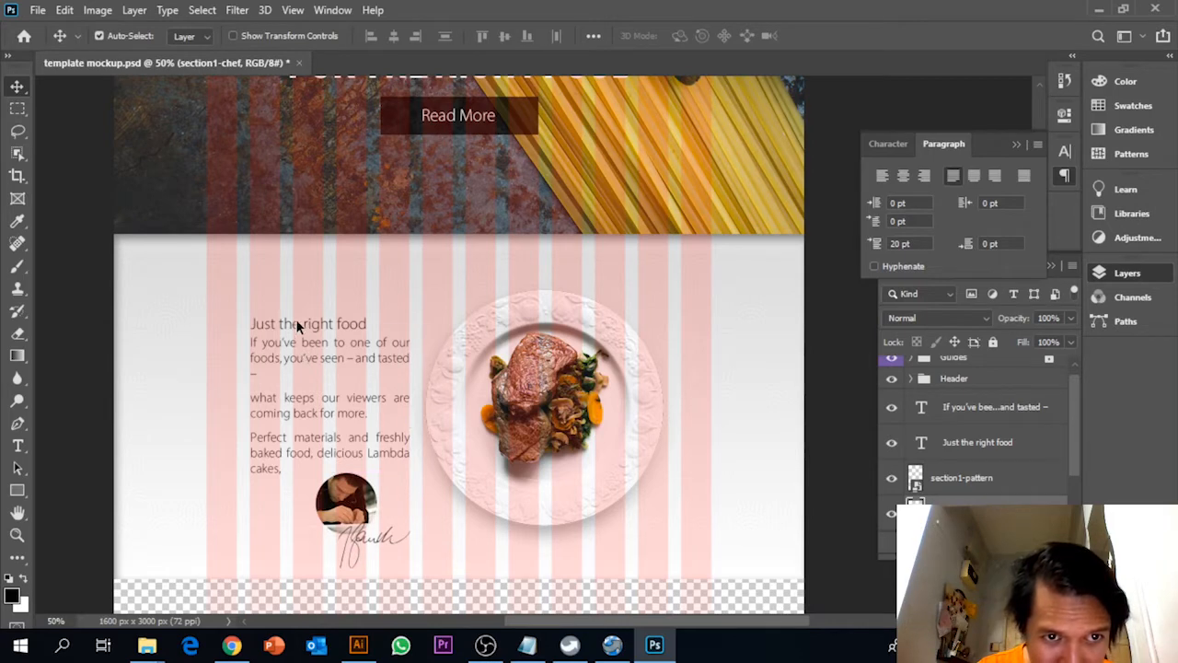
Move the "Just the right food" heading up to leave a gap above the body text
right_click(296, 327)
left_click(327, 329)
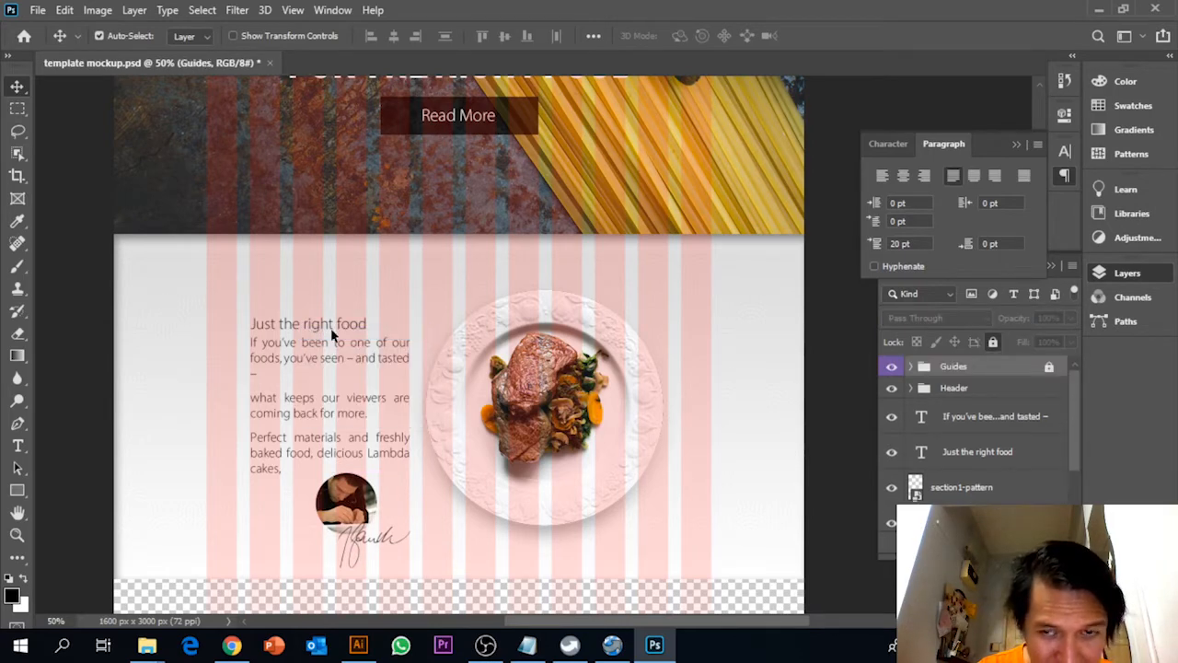
left_click(1002, 432)
left_click(1003, 448)
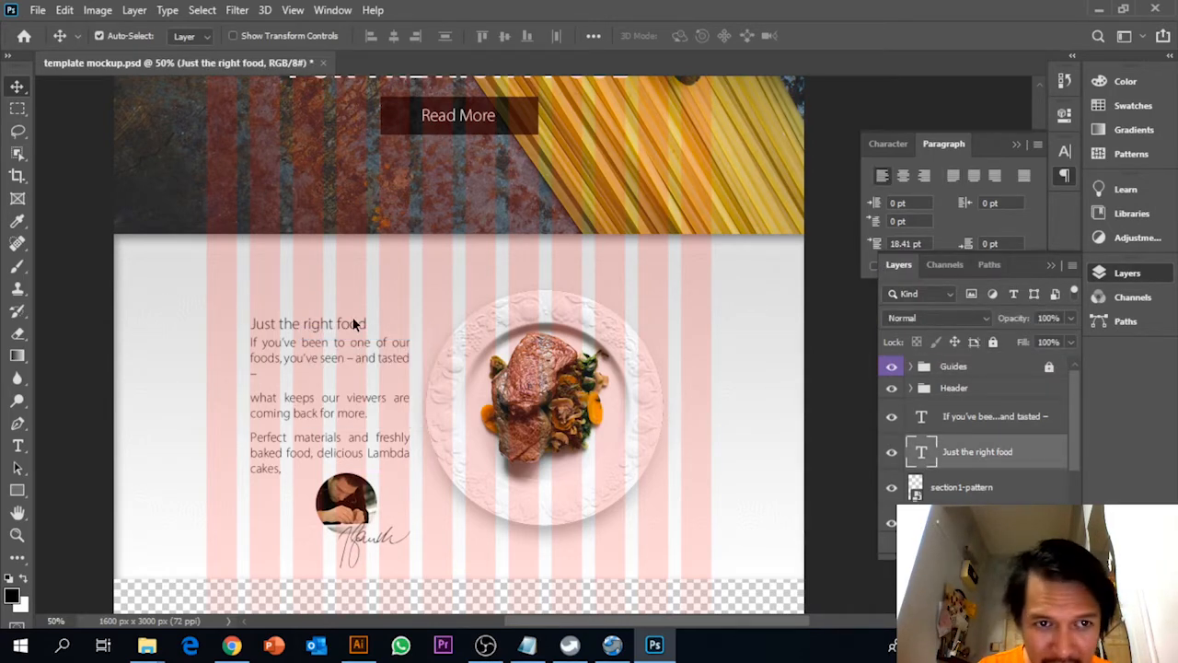
left_click_drag(353, 323, 347, 299)
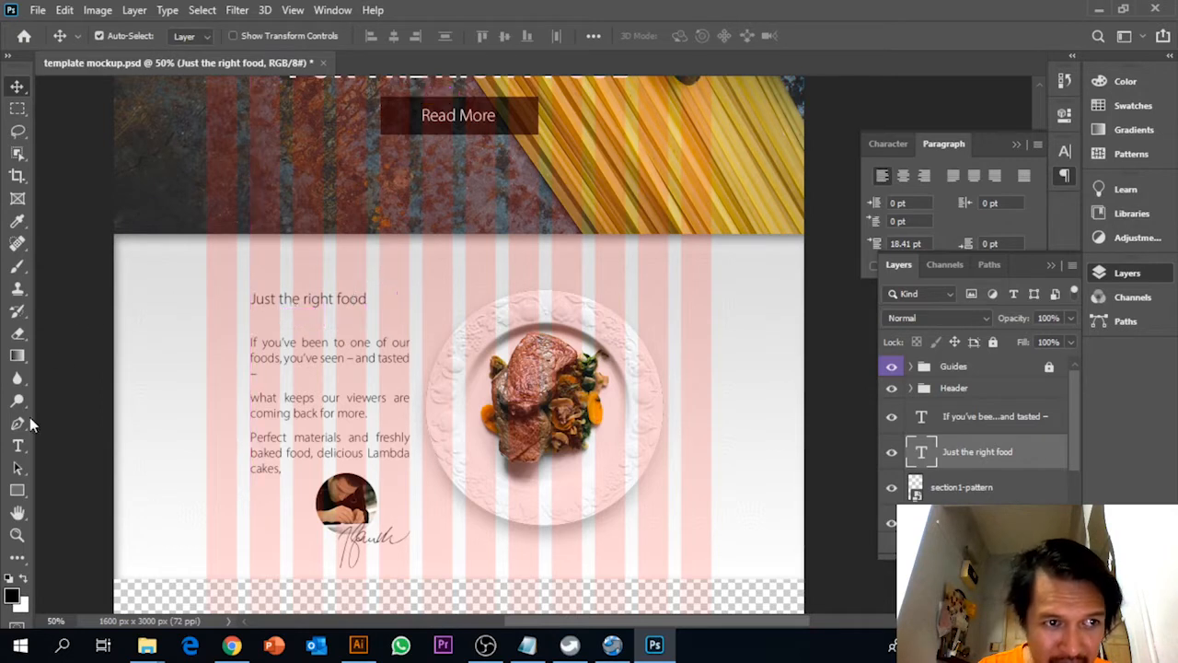
Centre the heading in a text box widened to the body text's width and move it slightly down
left_click(18, 445)
left_click(276, 297)
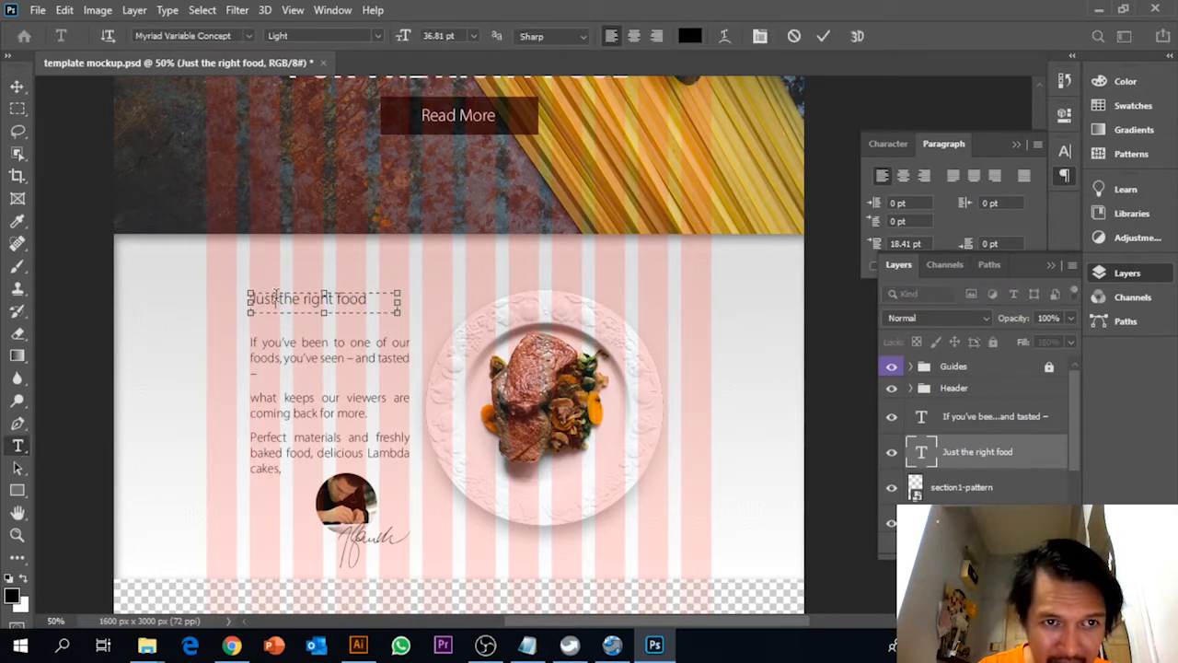
left_click(635, 36)
left_click_drag(401, 298, 410, 299)
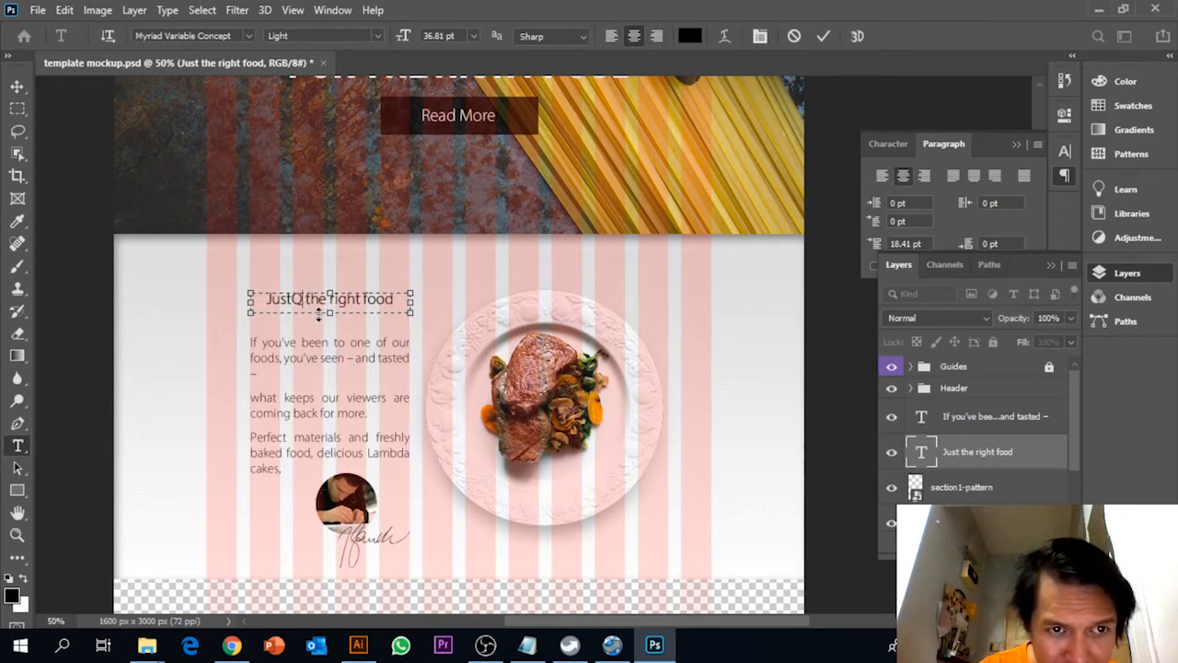
key("BackSpace")
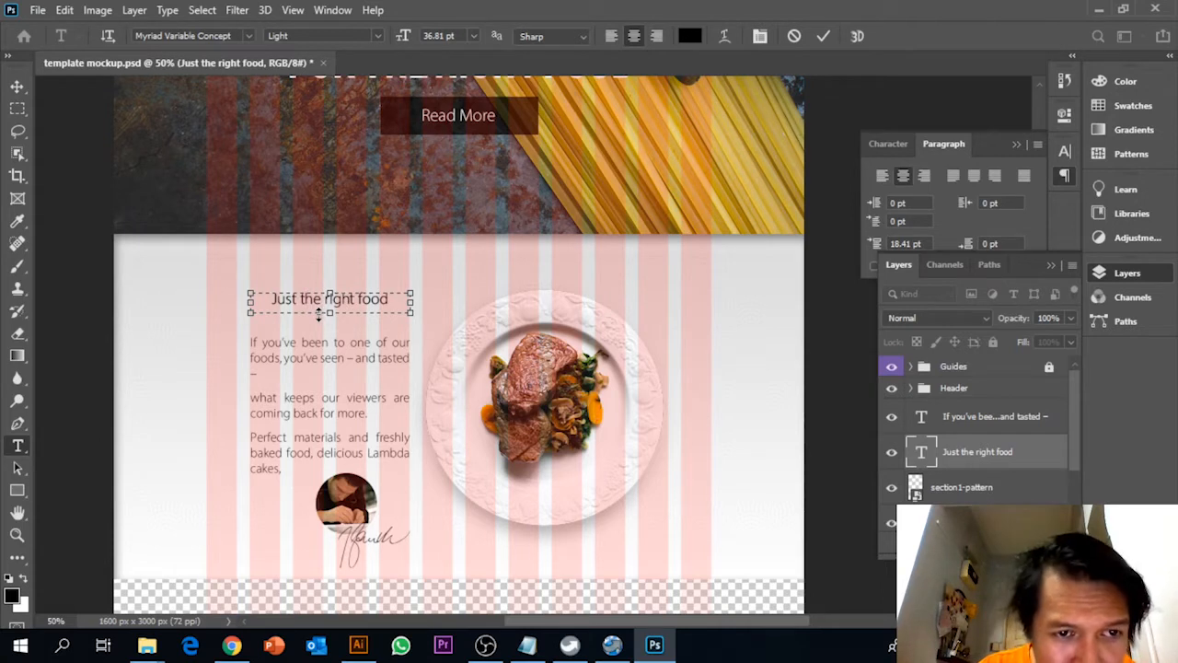
left_click(16, 86)
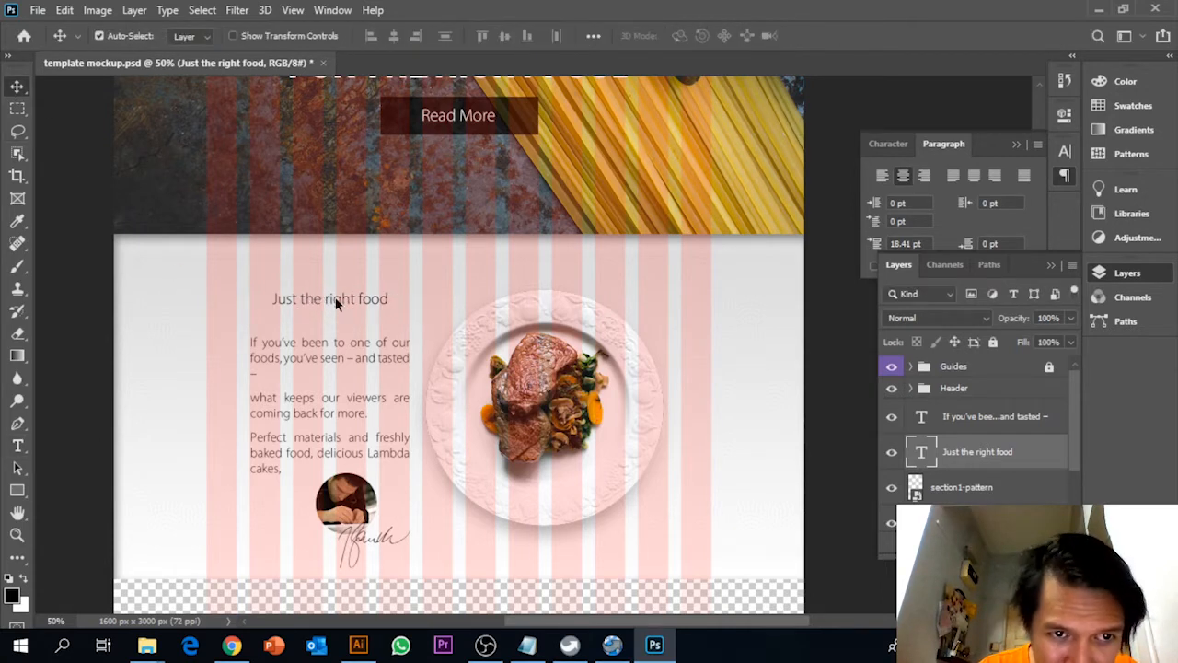
left_click_drag(338, 300, 334, 310)
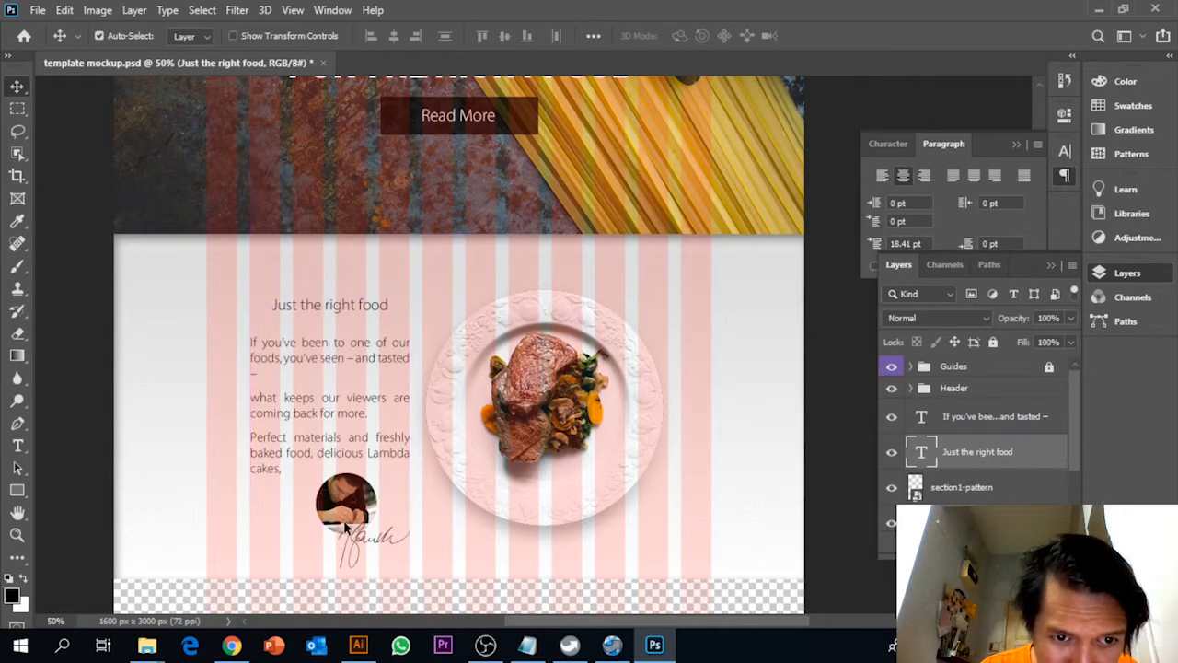
Select the section1-chef layer and move the chef image slightly up, closer to the body text
right_click(356, 521)
left_click(996, 431)
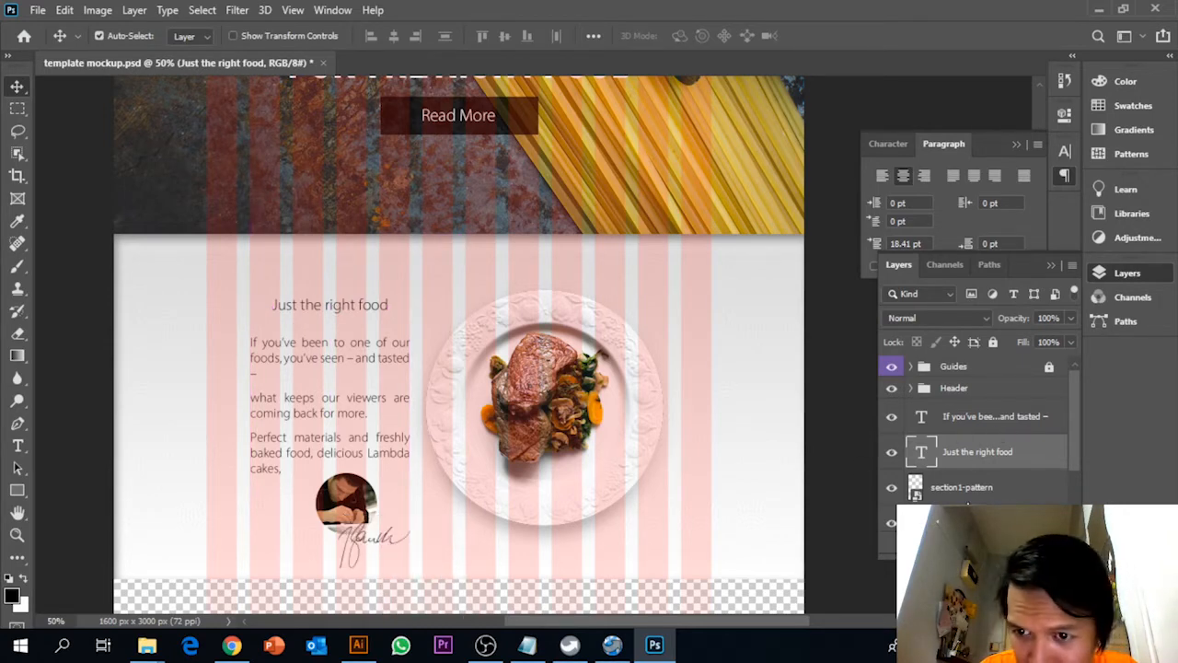
scroll(968, 500, "down", 1)
left_click(967, 498)
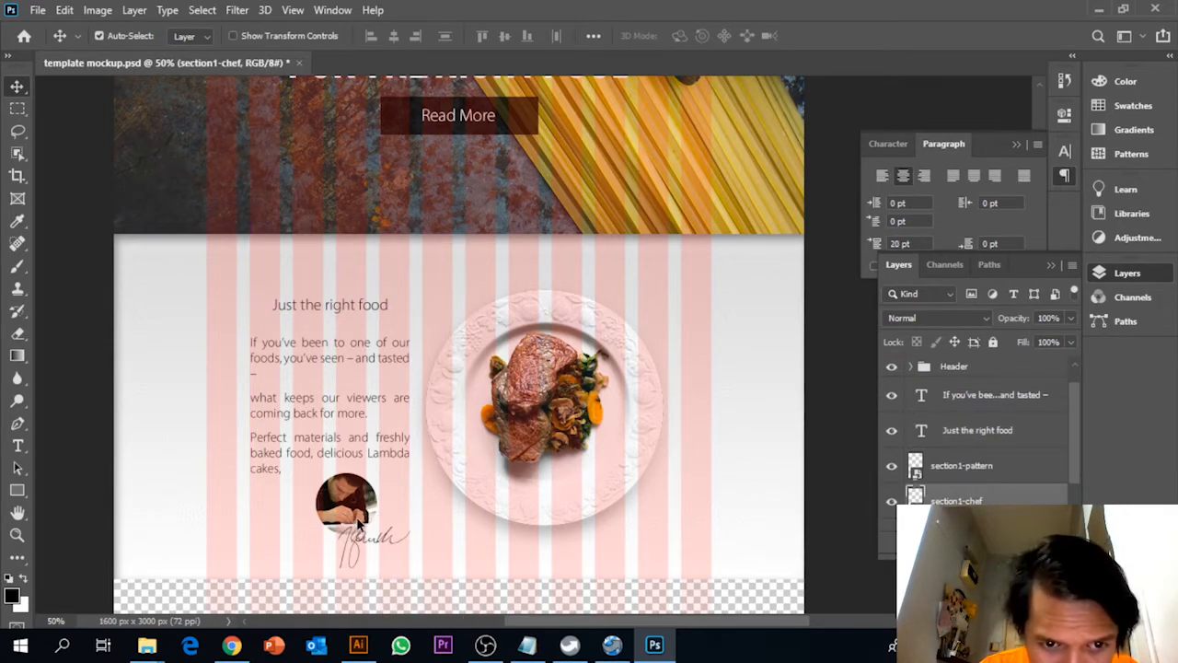
left_click_drag(355, 512, 356, 506)
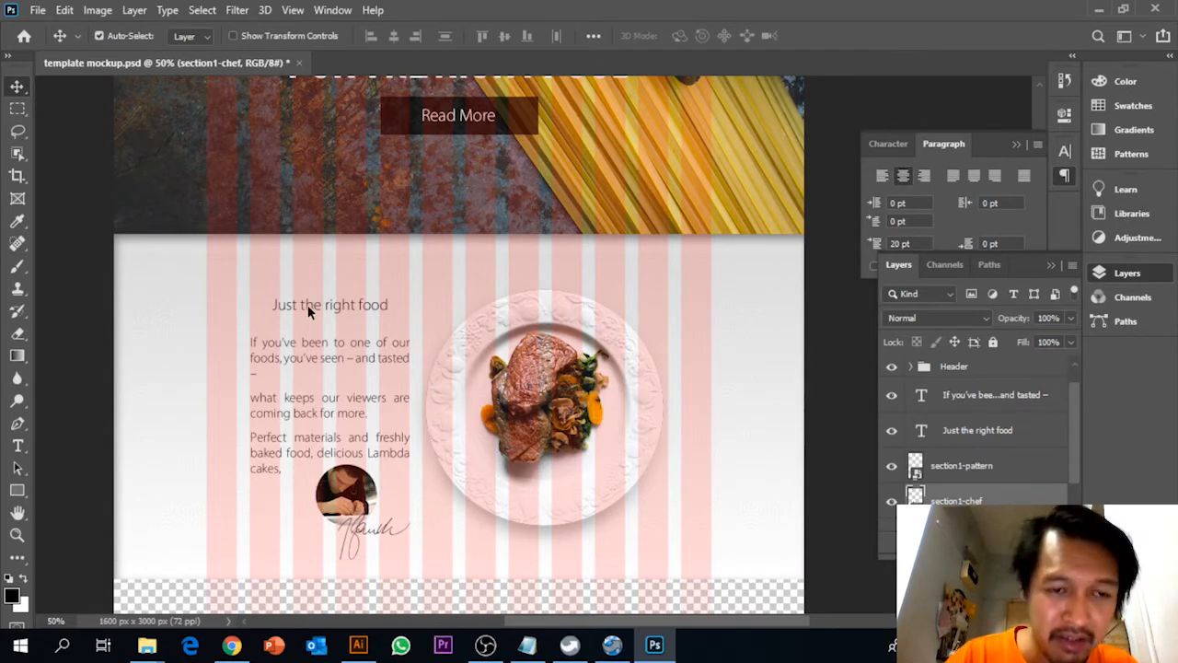
Place the divider image as an embedded file and position it between the "Just the right food" heading and the body text
left_click(38, 9)
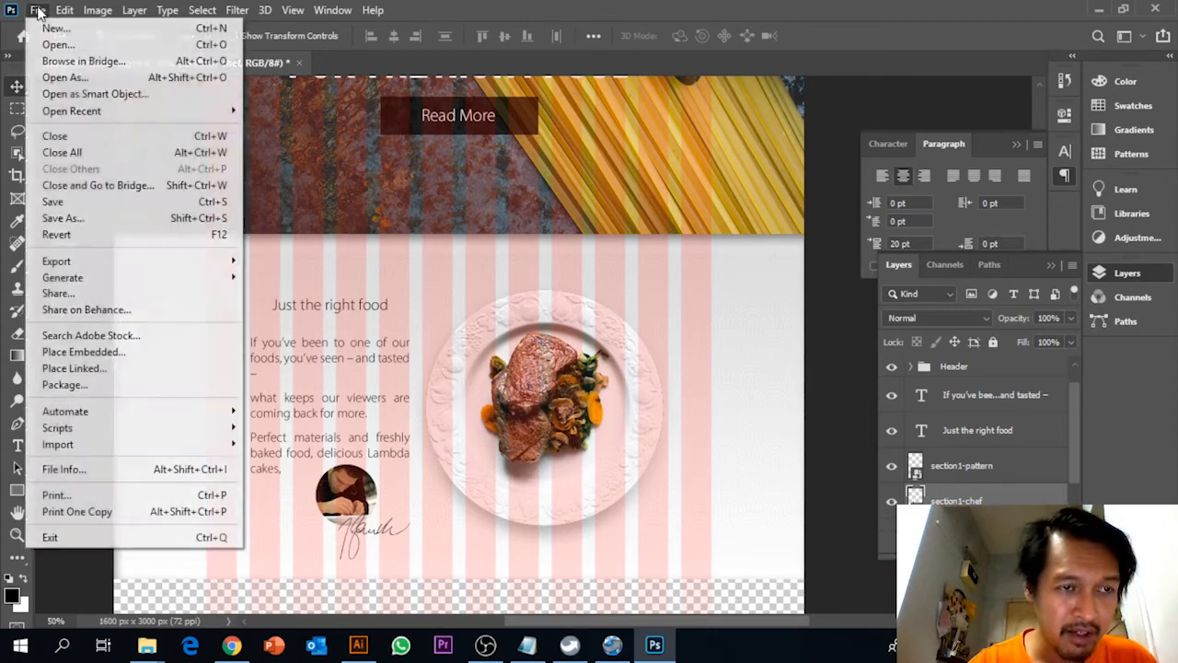
left_click(93, 351)
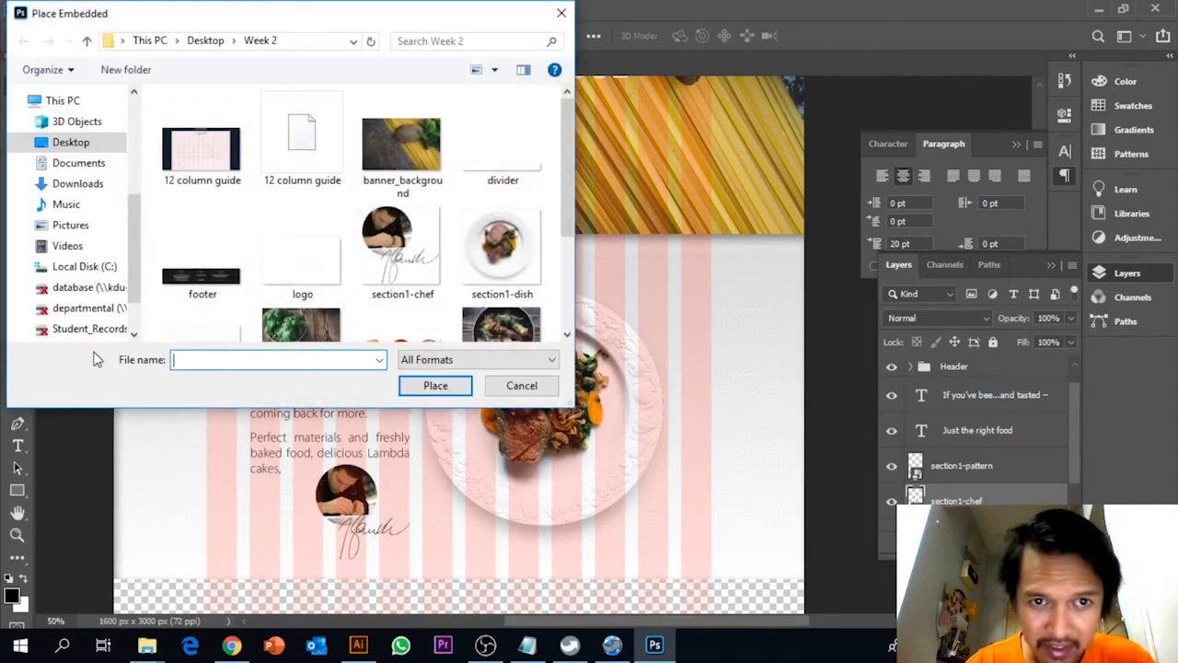
left_click(515, 152)
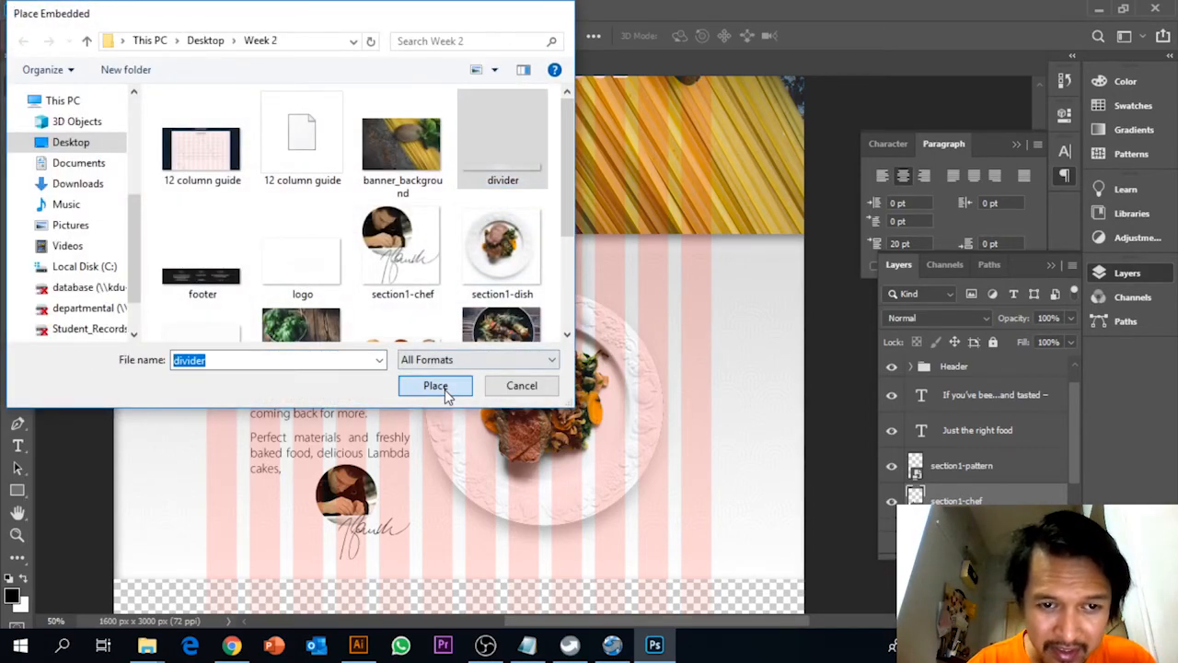
left_click(445, 389)
left_click_drag(446, 346, 313, 324)
key("Return")
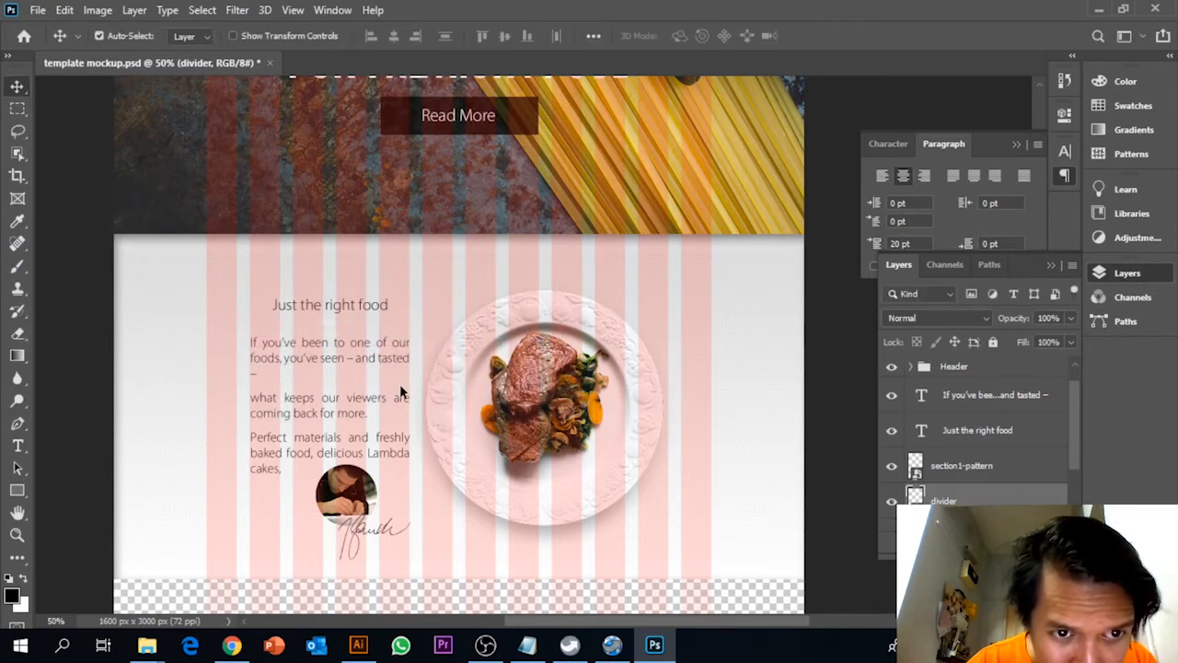
Examine the divider under the heading up close, with the Guides group hidden and shown again
key("ctrl+plus")
key("ctrl+plus")
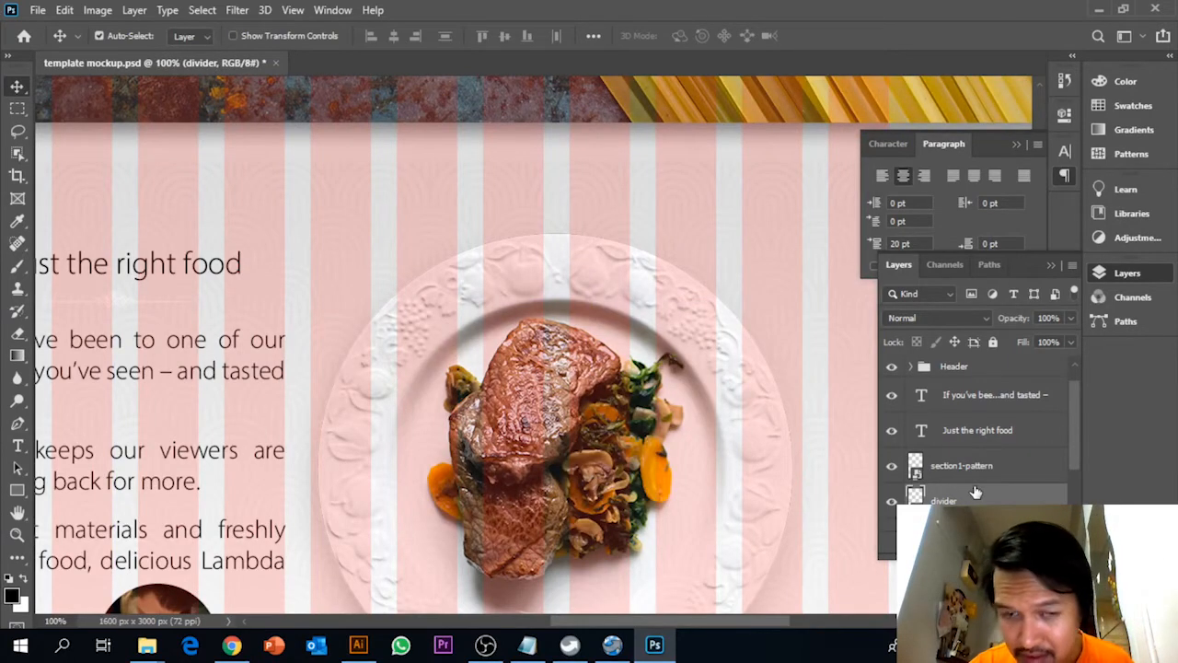
left_click_drag(391, 323, 629, 327)
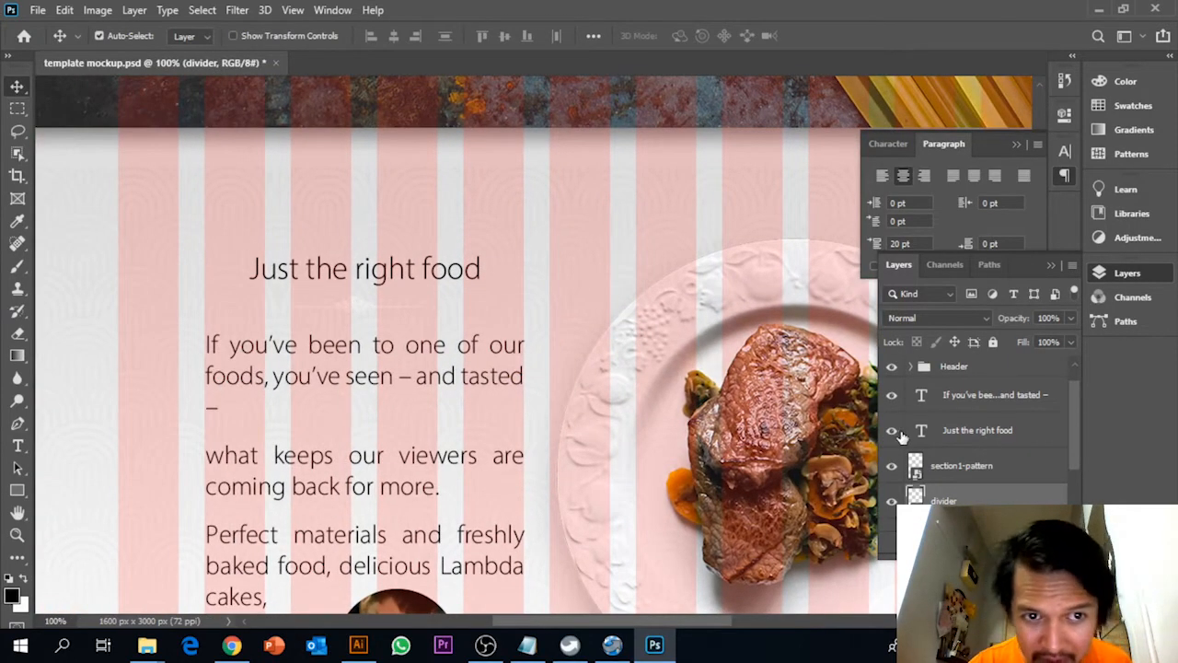
scroll(893, 371, "up", 1)
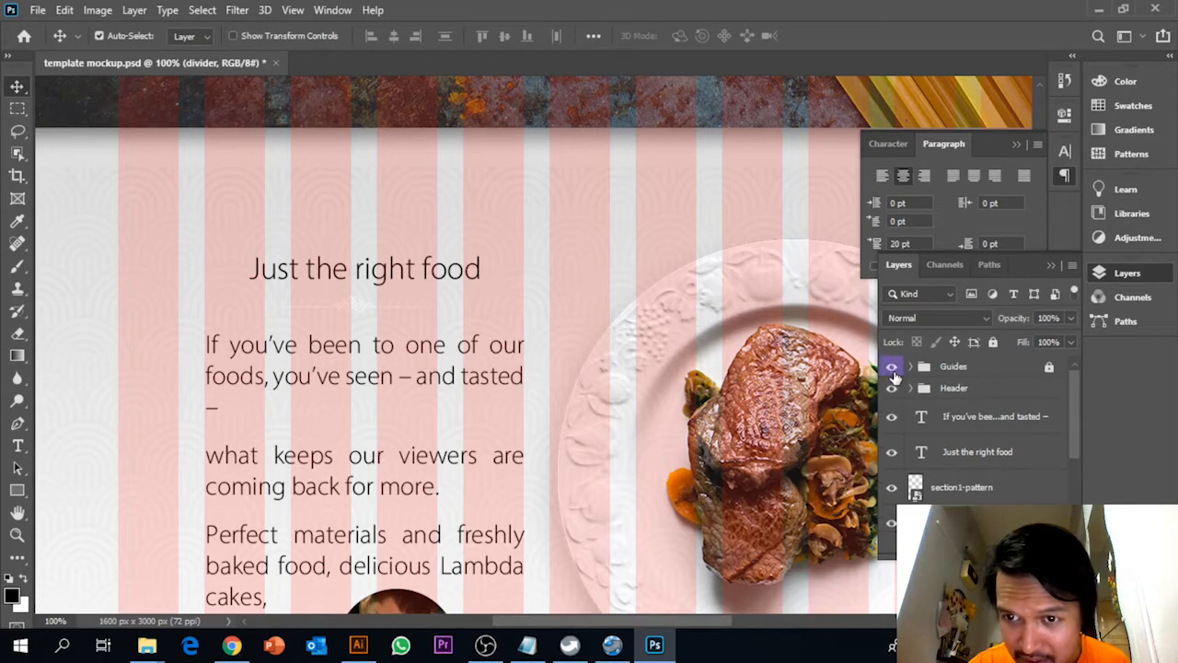
left_click(893, 367)
left_click(893, 367)
scroll(971, 470, "down", 1)
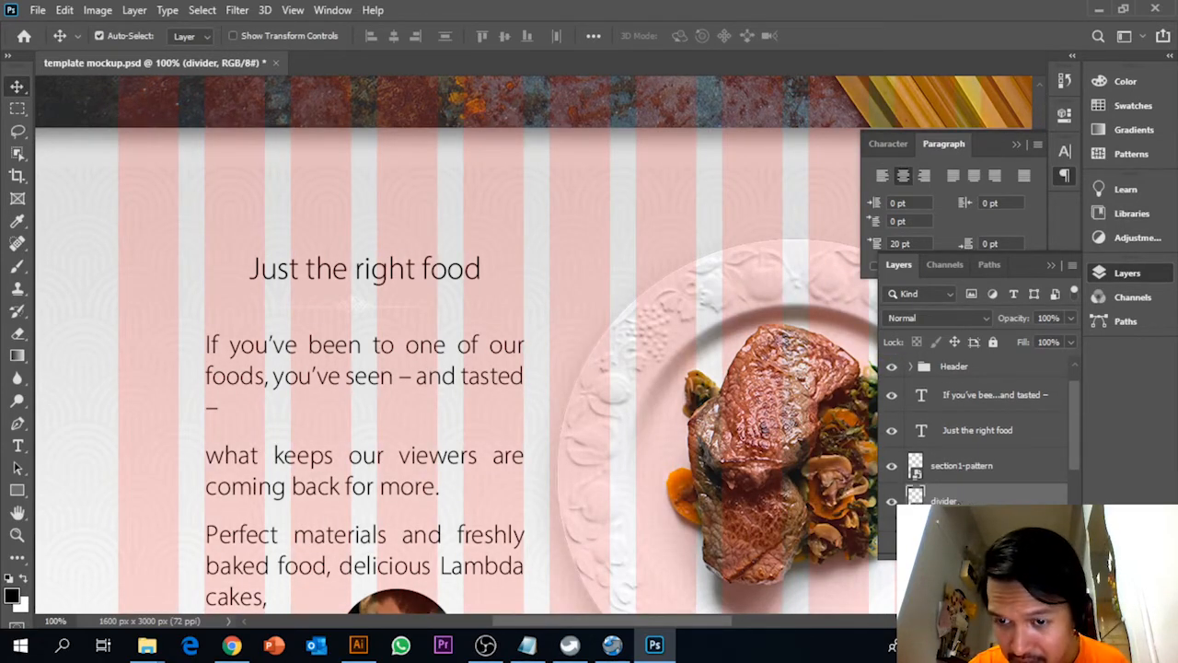
Add a Color Overlay effect to the divider layer with the colour #555555
right_click(959, 503)
left_click(822, 25)
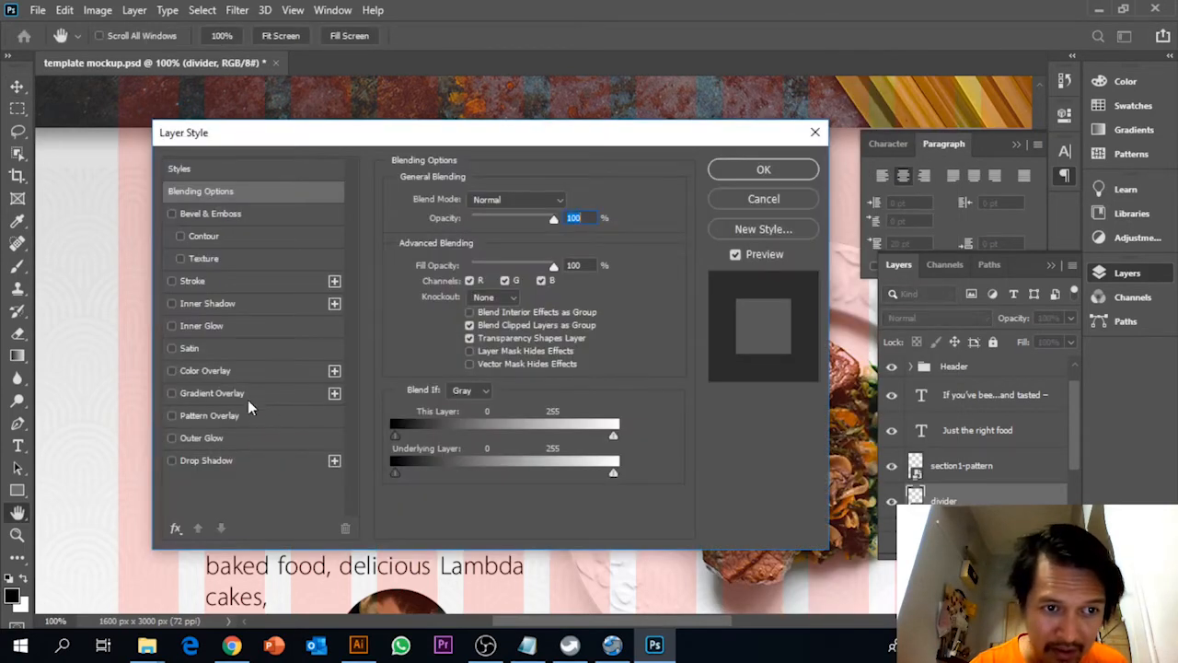
left_click(241, 371)
left_click_drag(421, 138, 744, 154)
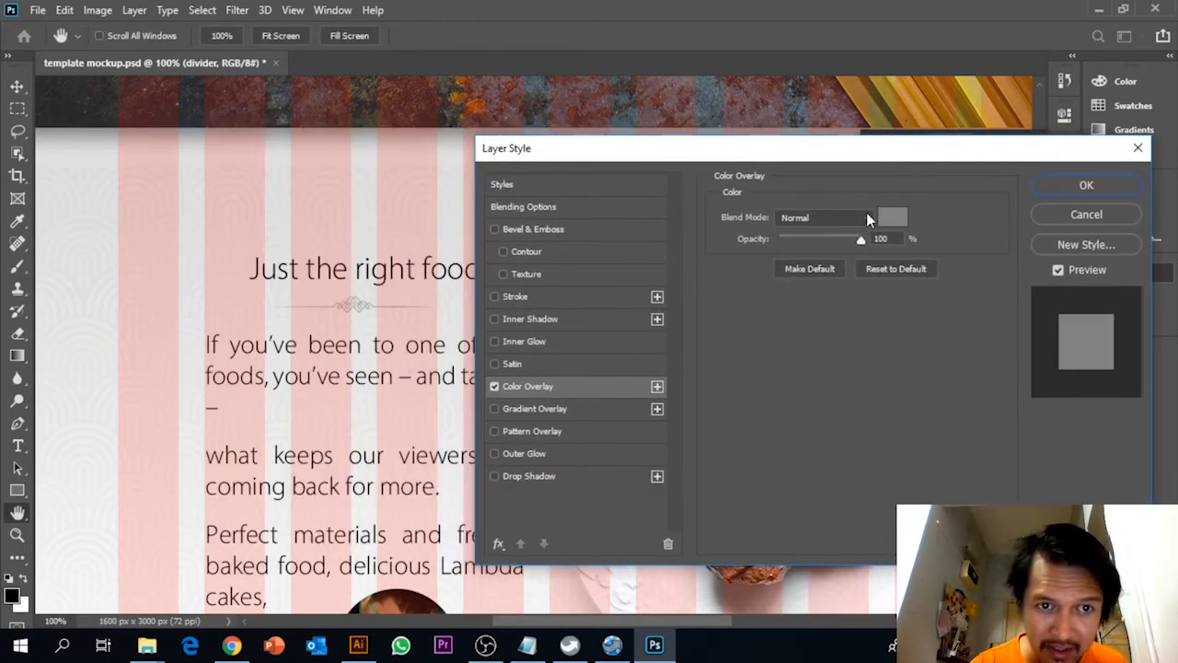
left_click(897, 219)
left_click_drag(510, 80, 626, 80)
type("555555")
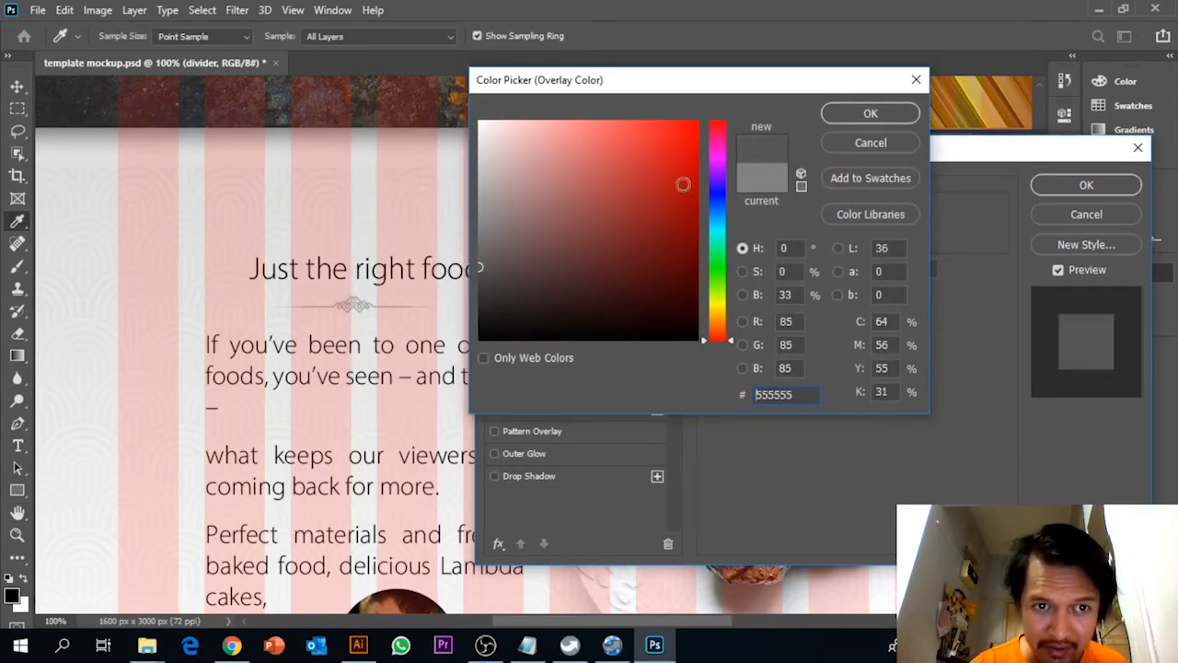
left_click(876, 112)
left_click(1055, 183)
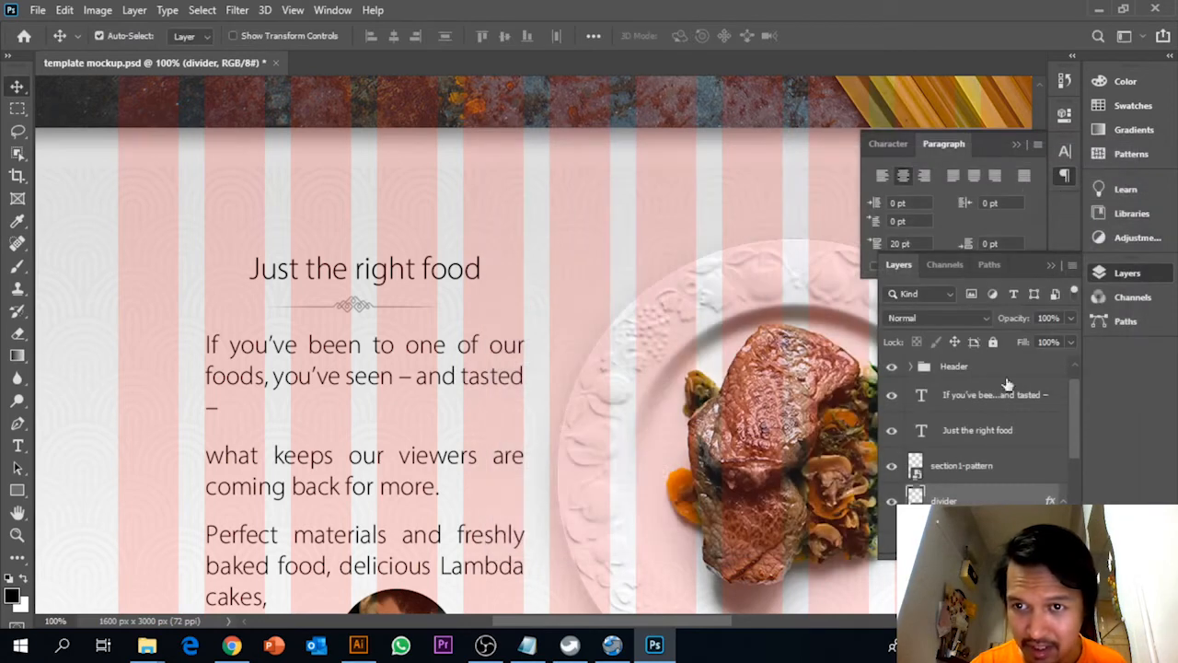
Hide the Guides group so the section shows without the column overlay
scroll(962, 419, "up", 1)
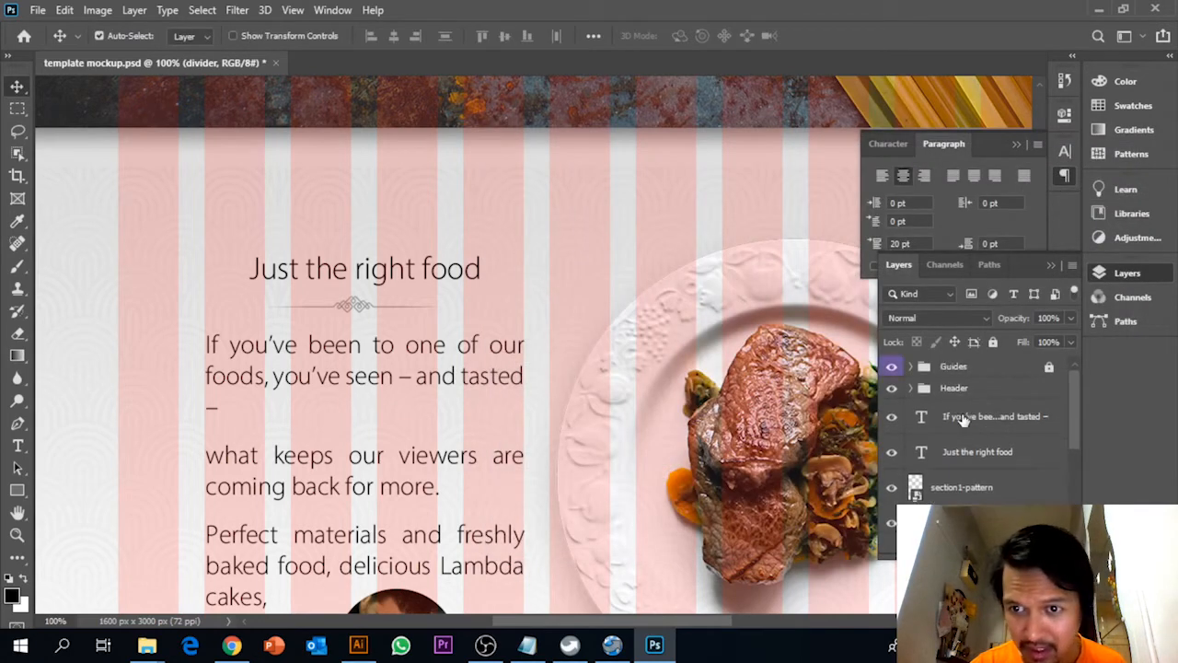
left_click(893, 368)
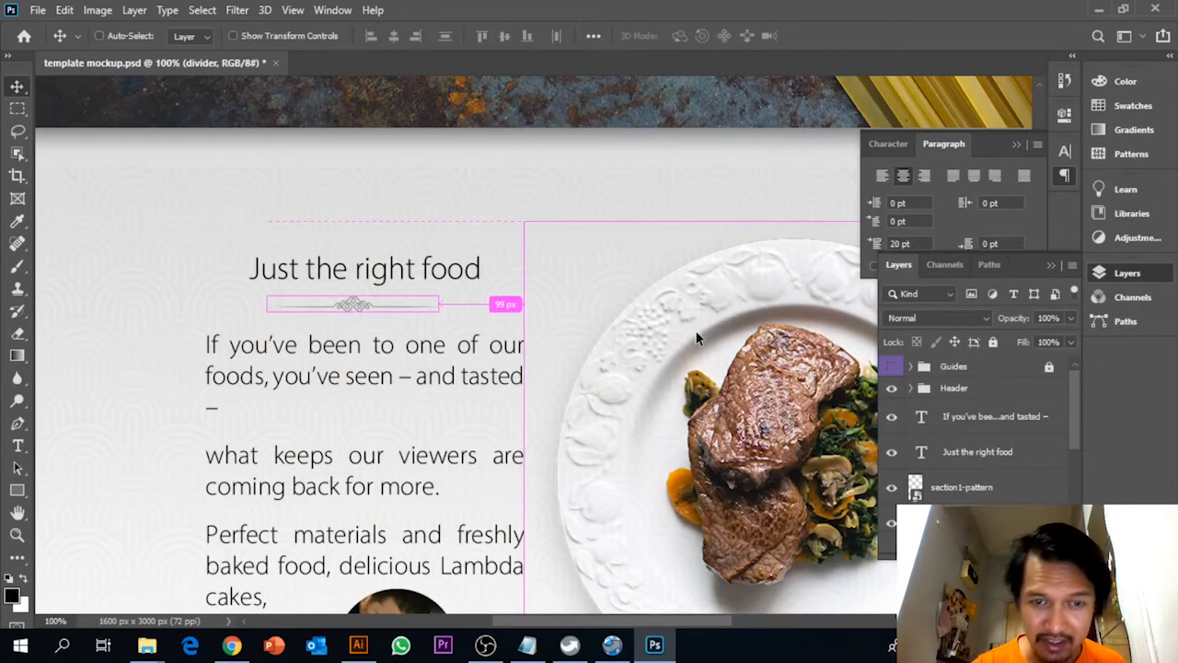
key("ctrl+minus")
key("ctrl+minus")
key("ctrl+plus")
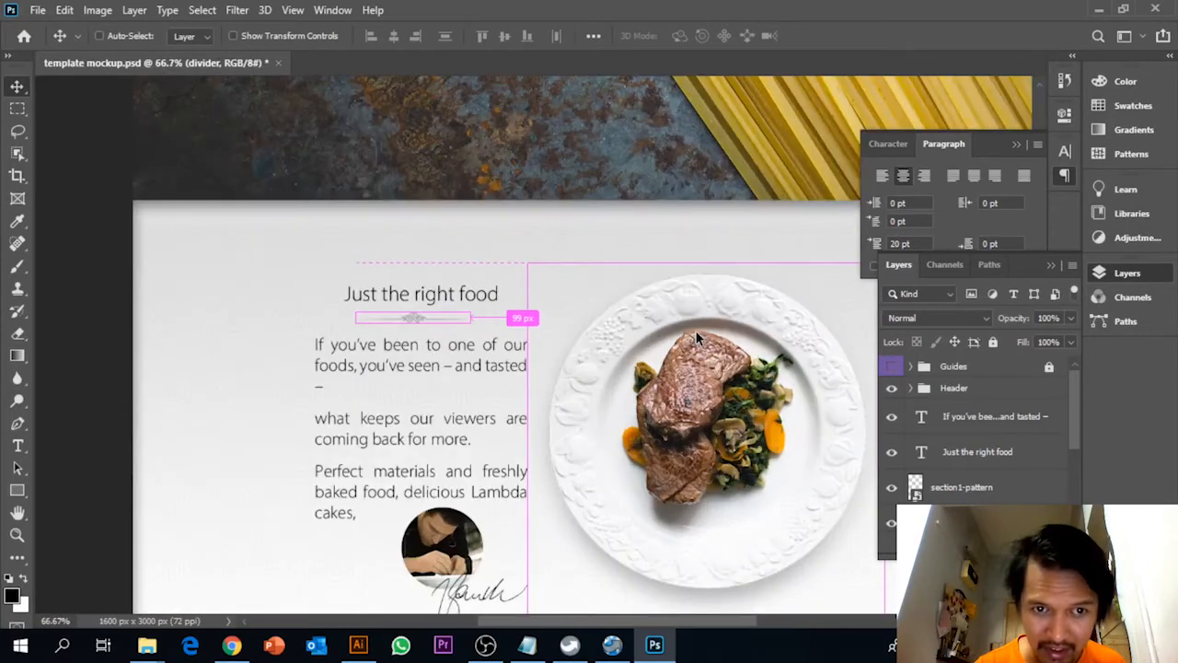
Join the "what keeps our viewers" line to the first paragraph of the body text and put a hyphen before "what"
left_click(17, 446)
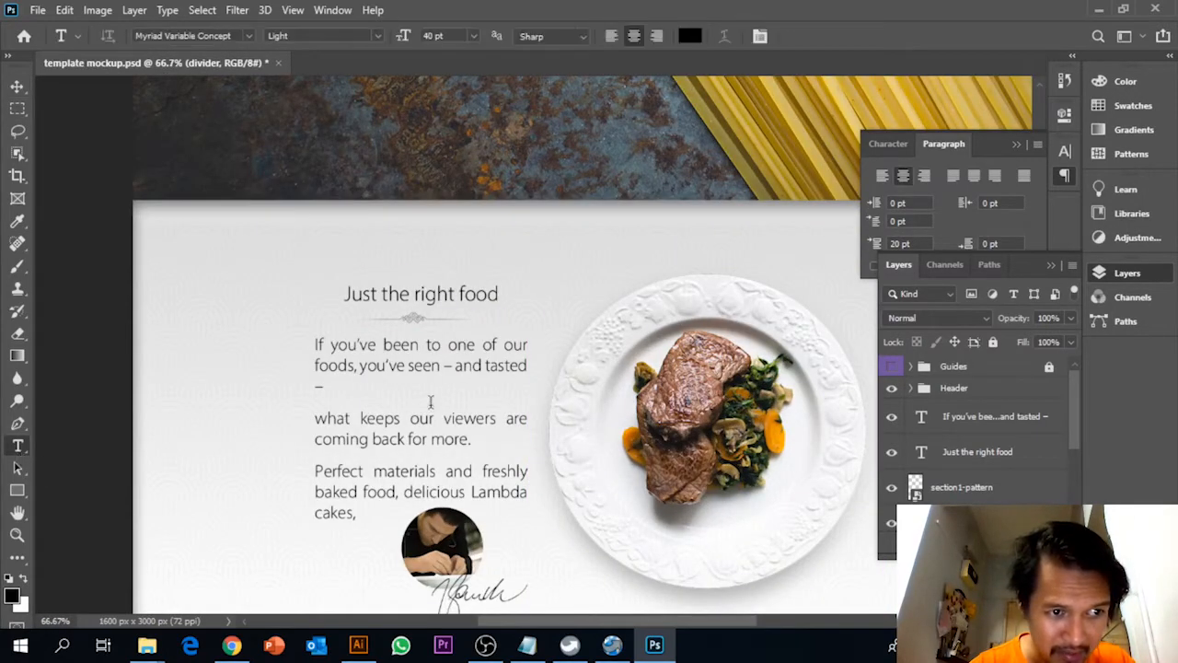
left_click(331, 418)
key("BackSpace")
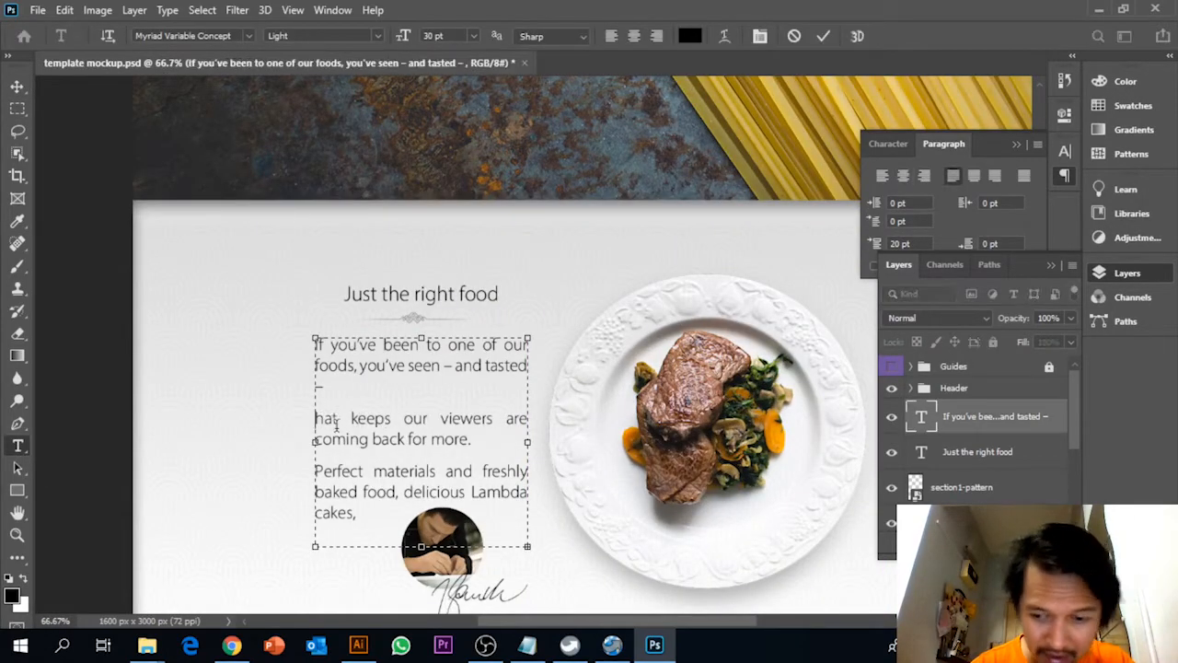
type("w")
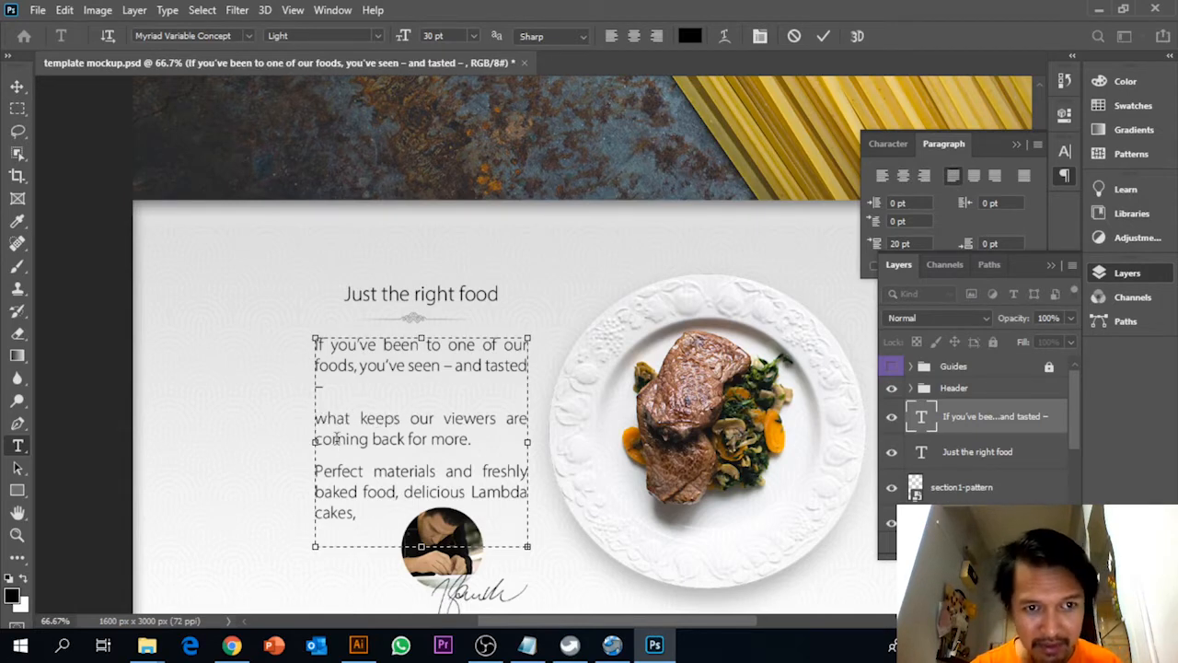
key("Delete")
key("BackSpace")
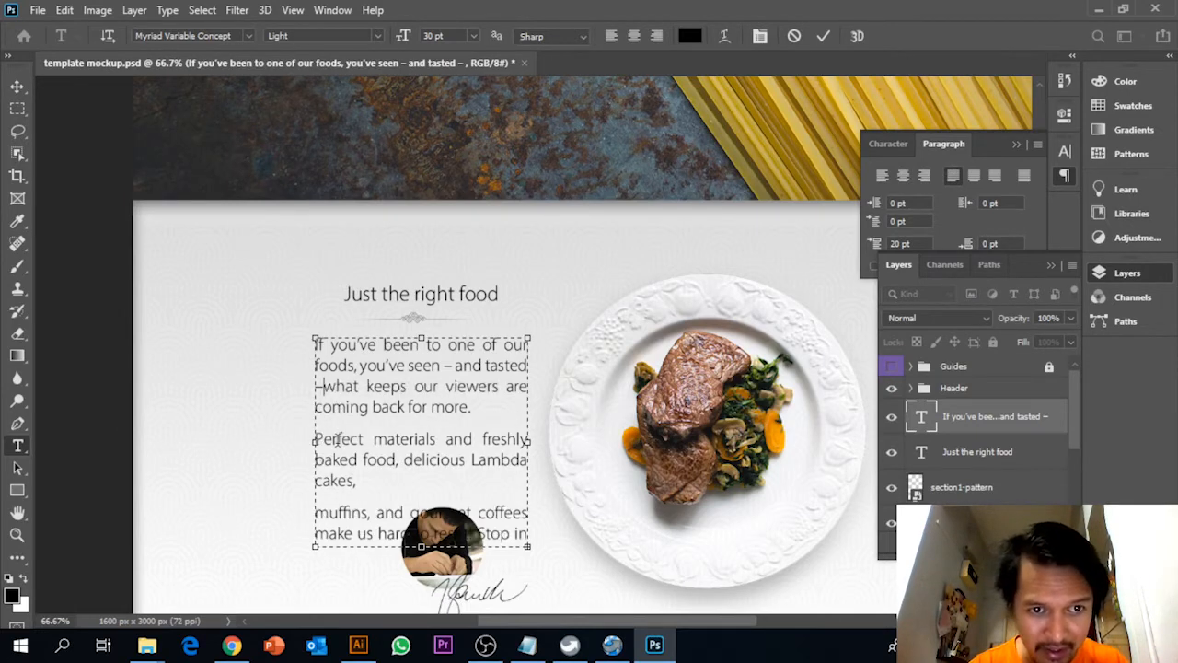
key("Delete")
type("-")
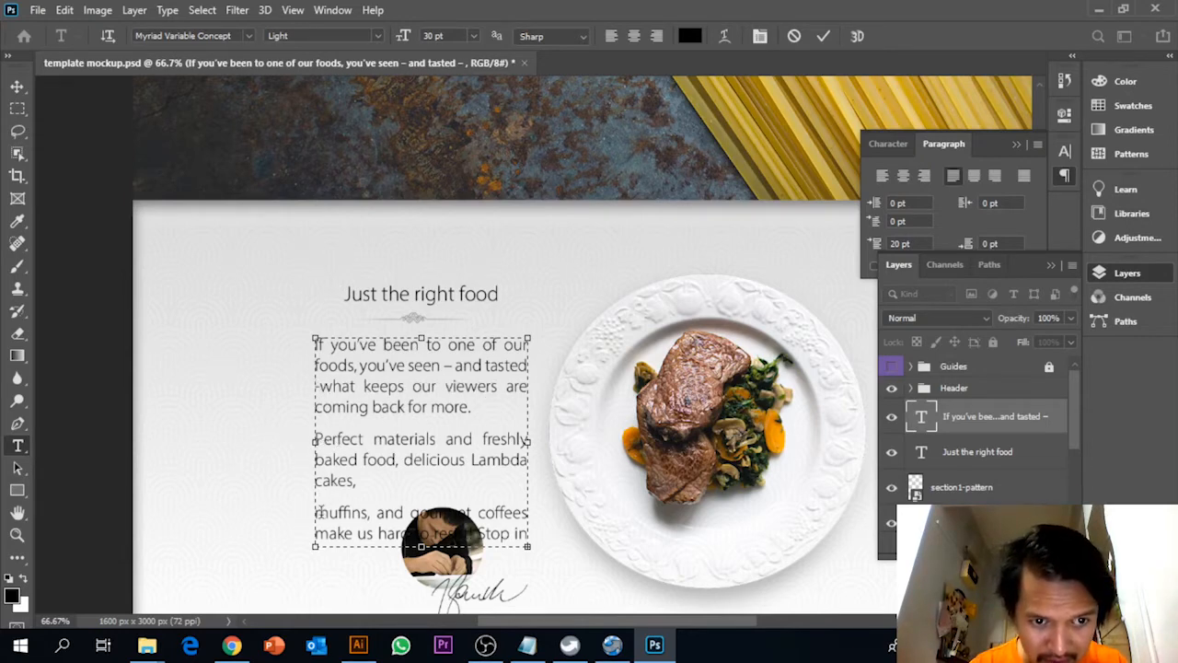
Join the "muffins" line directly onto "cakes," keep the paragraph justified with its last line left-aligned, and commit the text
key("Delete")
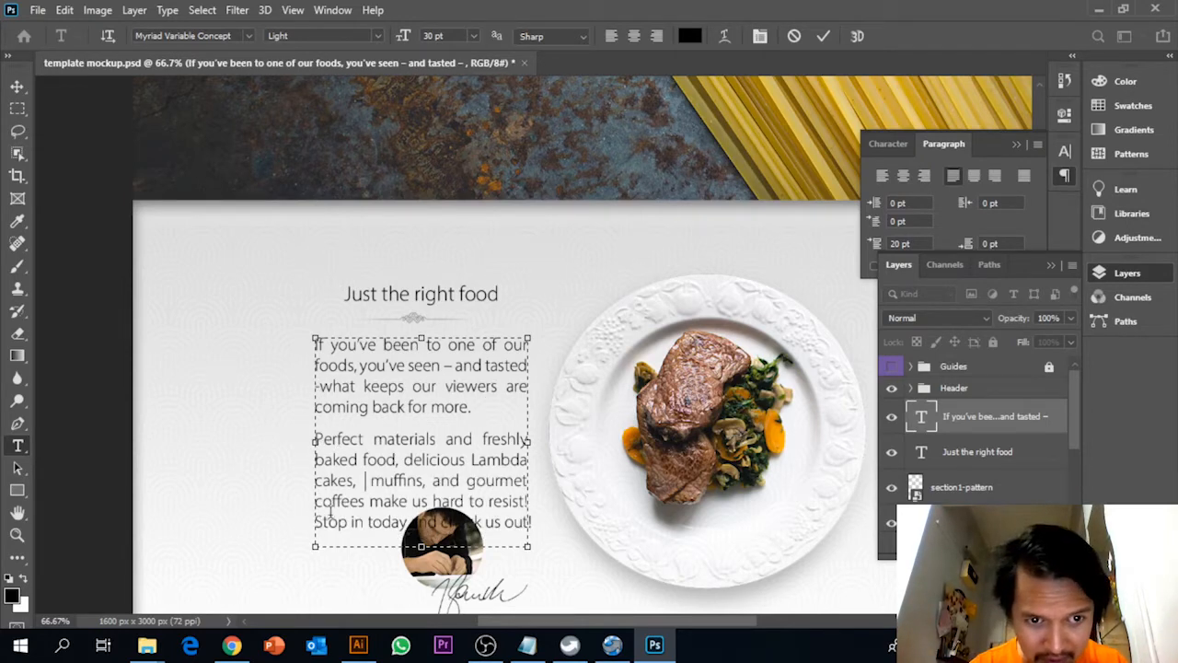
key("BackSpace")
key("BackSpace")
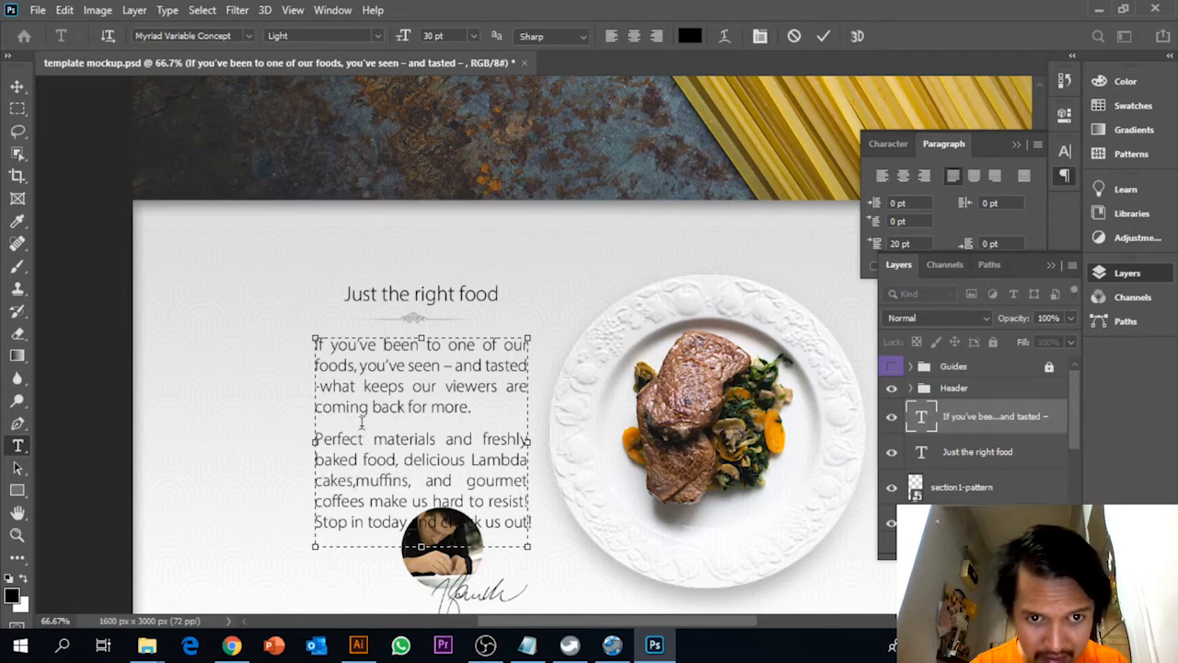
left_click(612, 38)
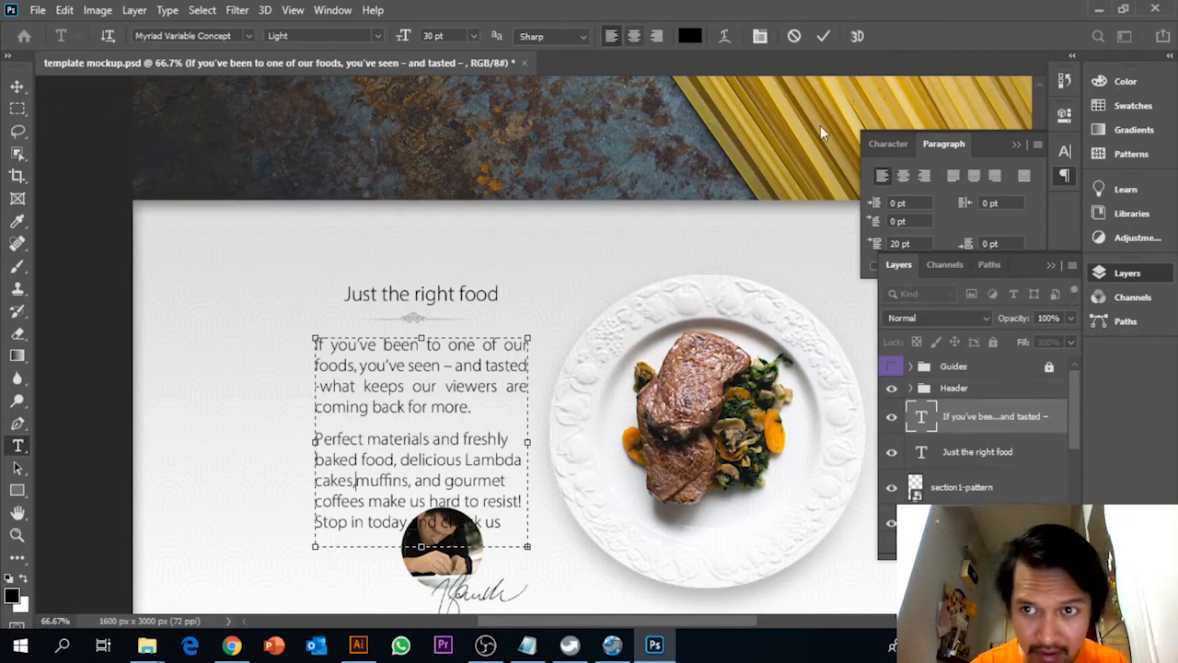
left_click(952, 179)
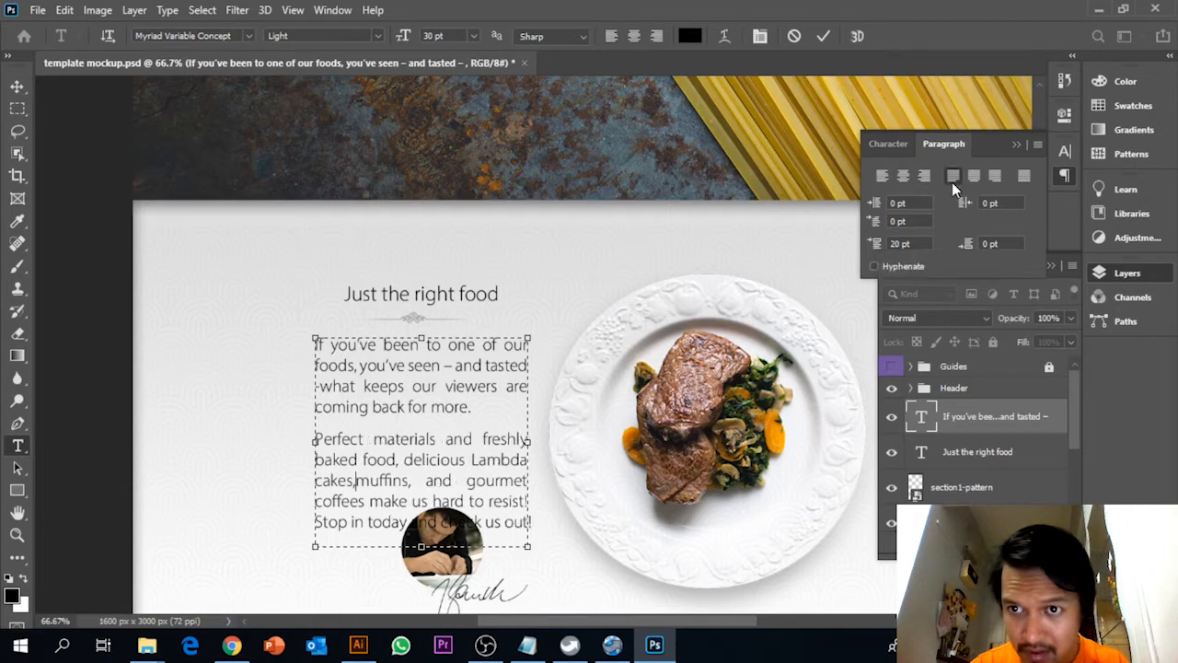
left_click(17, 85)
Move the section1-chef image down and slightly right so it clears the last line of the body text
scroll(138, 248, "down", 5)
right_click(454, 407)
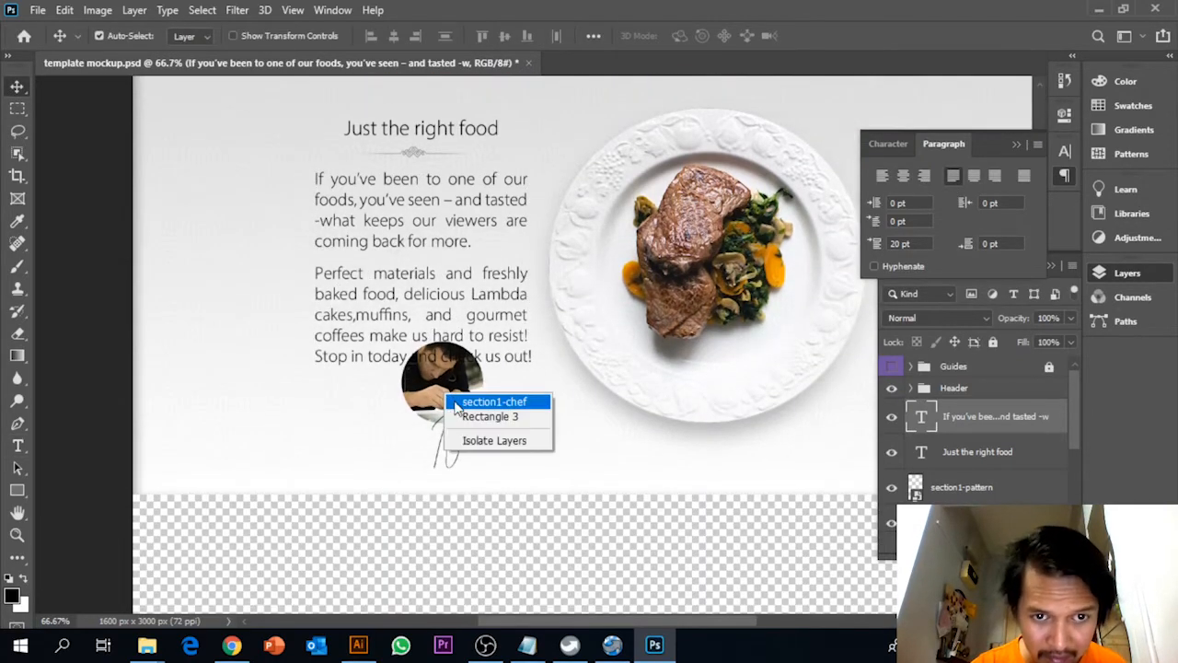
left_click(455, 406)
left_click_drag(454, 407, 467, 422)
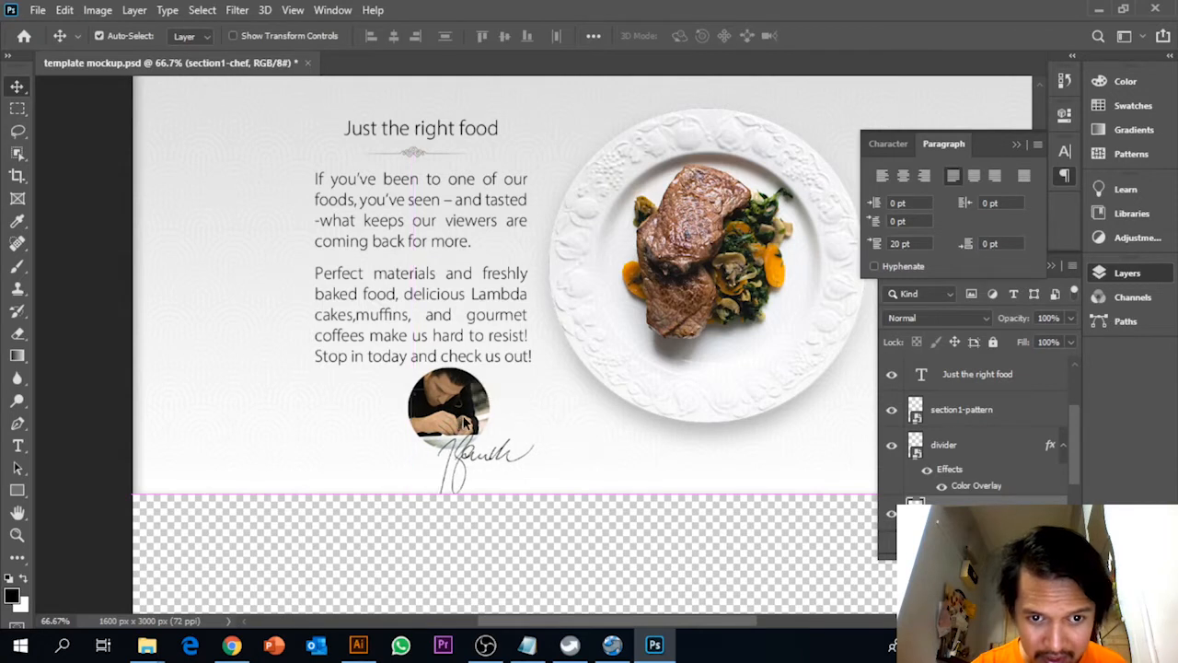
Show the rulers and scale the section1-chef image down, leaving a gap below the body text
key("ctrl")
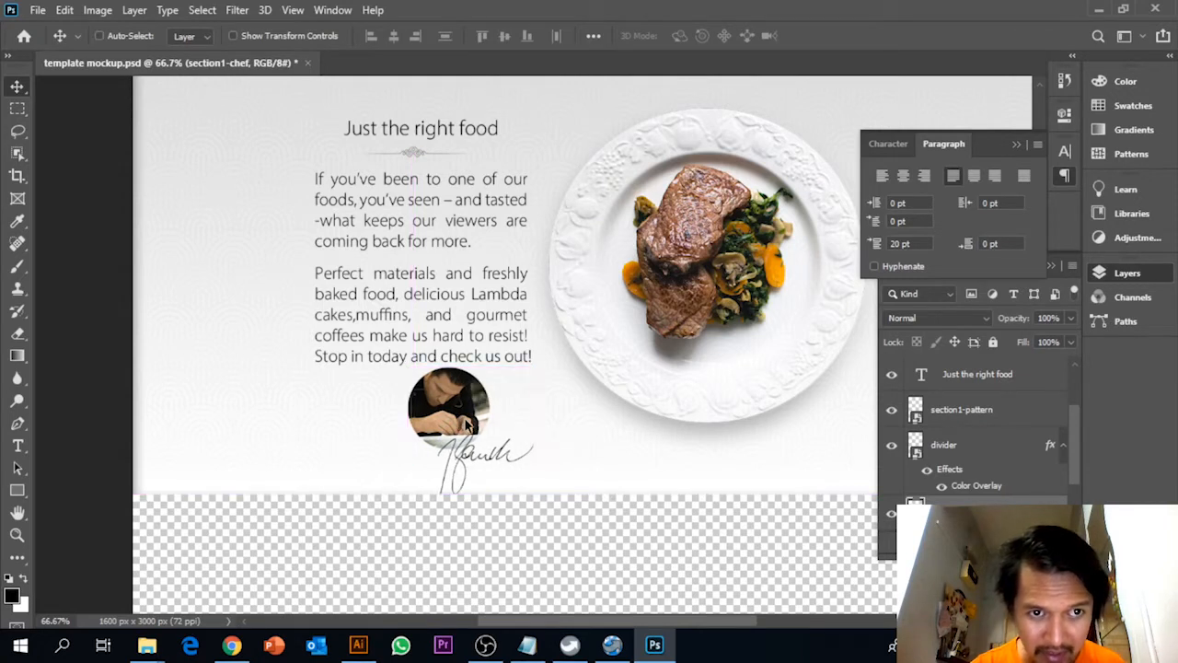
key("ctrl+r")
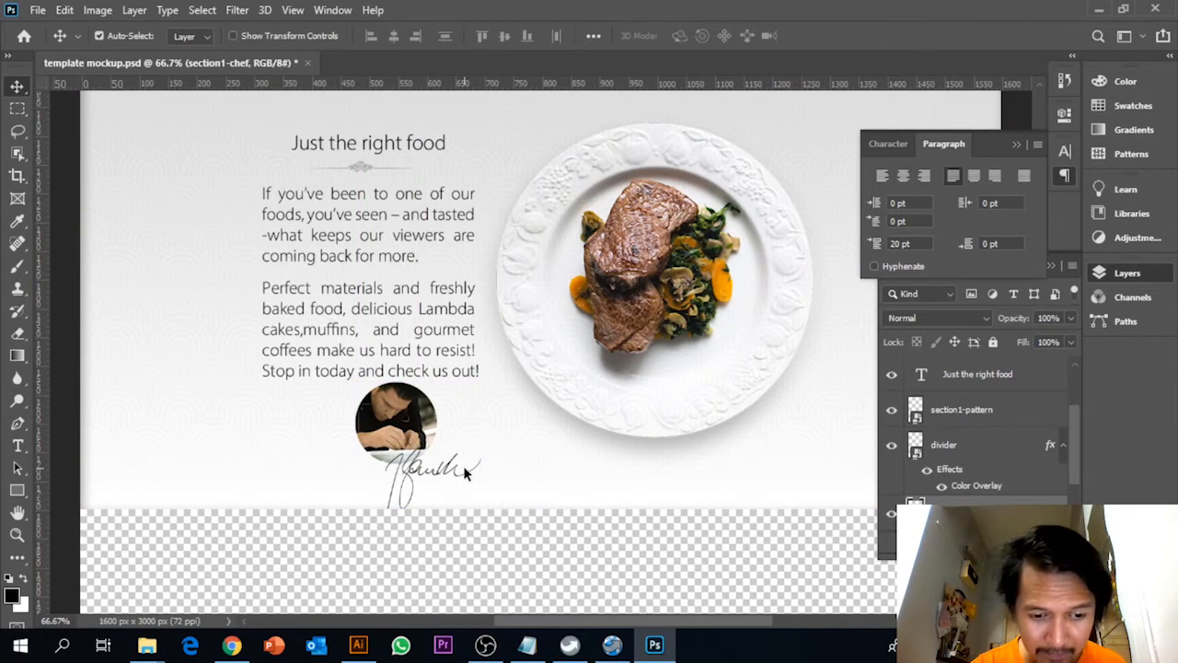
key("ctrl+t")
mouse_move(481, 507)
left_mouse_down()
mouse_move(463, 478)
mouse_move(484, 492)
mouse_move(478, 500)
mouse_move(448, 457)
mouse_move(415, 446)
mouse_move(440, 440)
mouse_move(316, 441)
mouse_move(436, 436)
left_mouse_up()
key("Return")
left_click(499, 430)
Review the section's layout within the whole page and up close, and bring the Guides group into view in the layer list
key("ctrl+0")
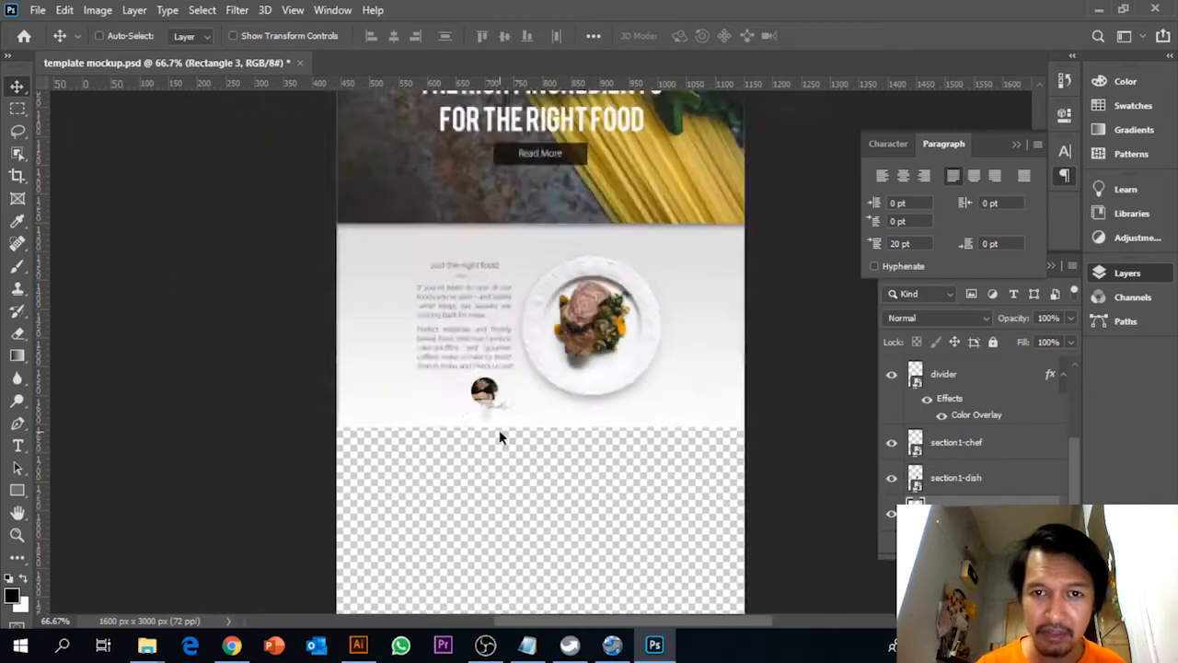
key("ctrl+plus")
key("ctrl+plus")
key("ctrl+plus")
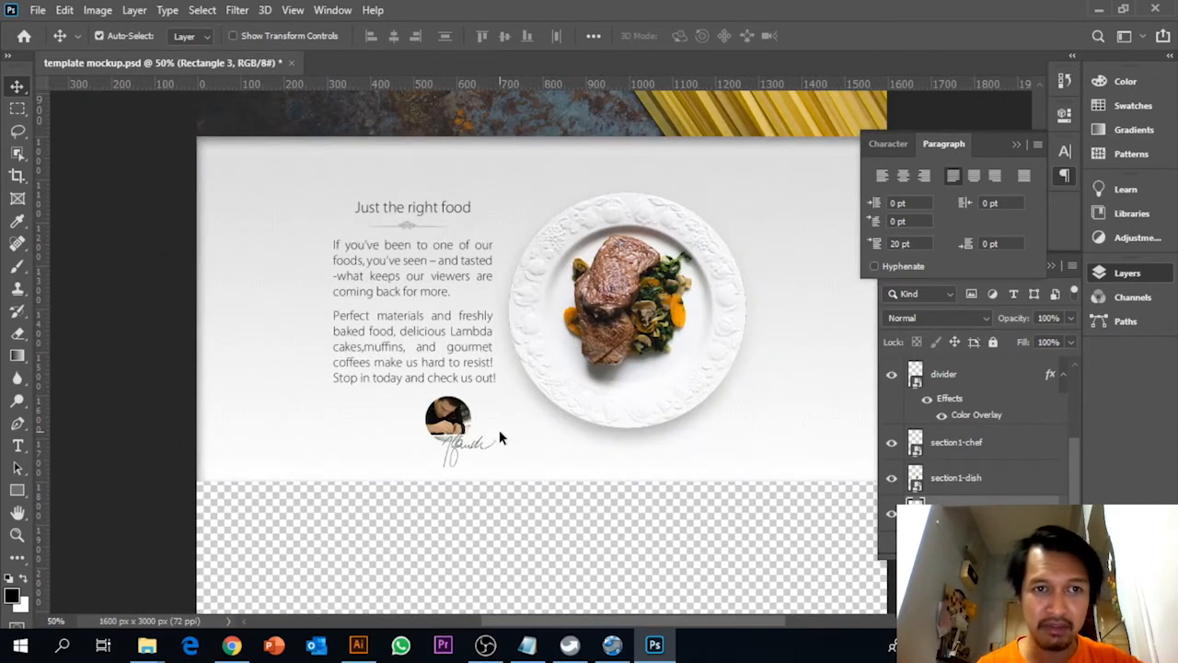
scroll(693, 347, "up", 3)
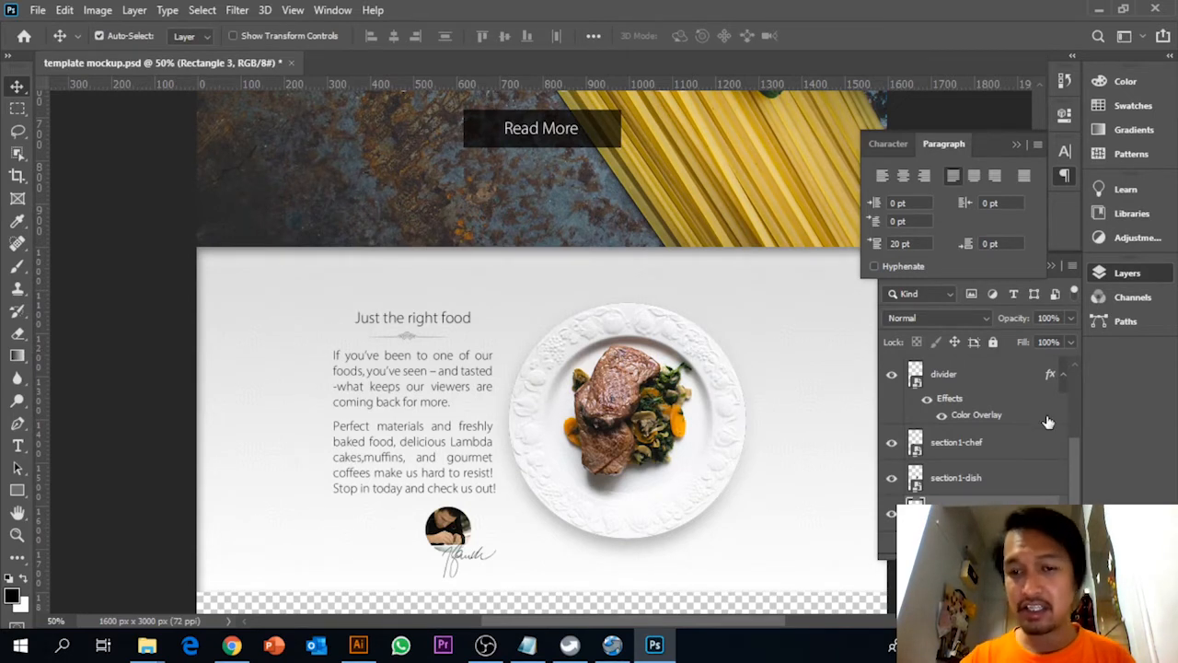
scroll(948, 402, "up", 3)
scroll(913, 405, "up", 1)
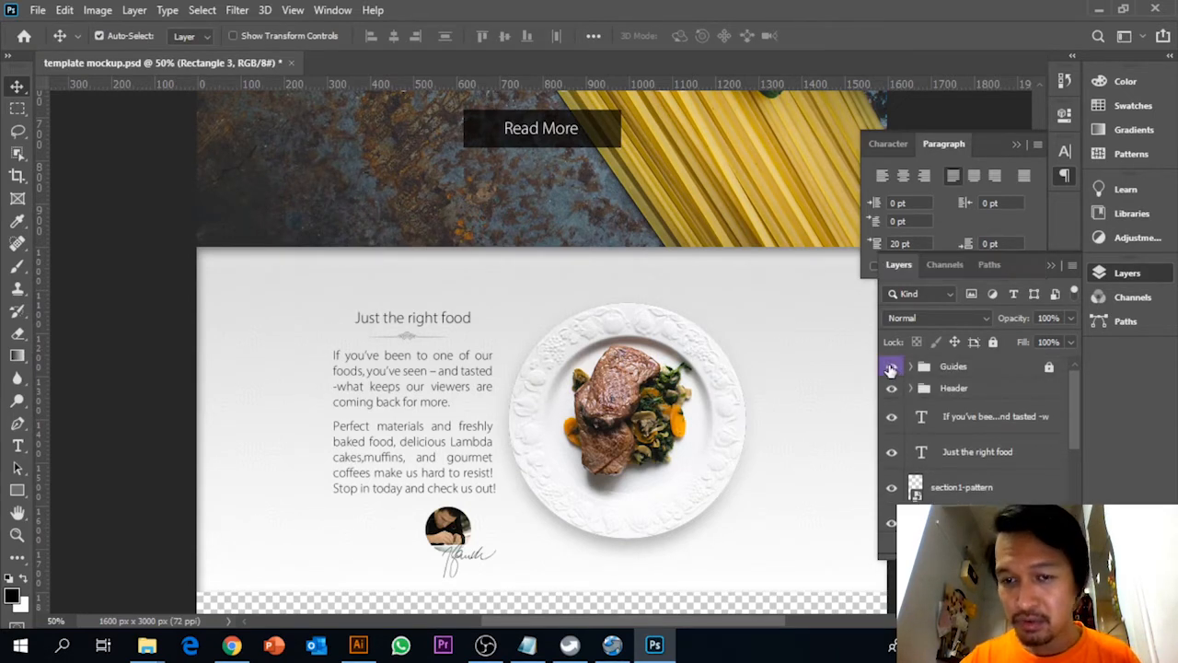
Show the Guides group and create a layer group named Section1 directly below the Header group
left_click(891, 368)
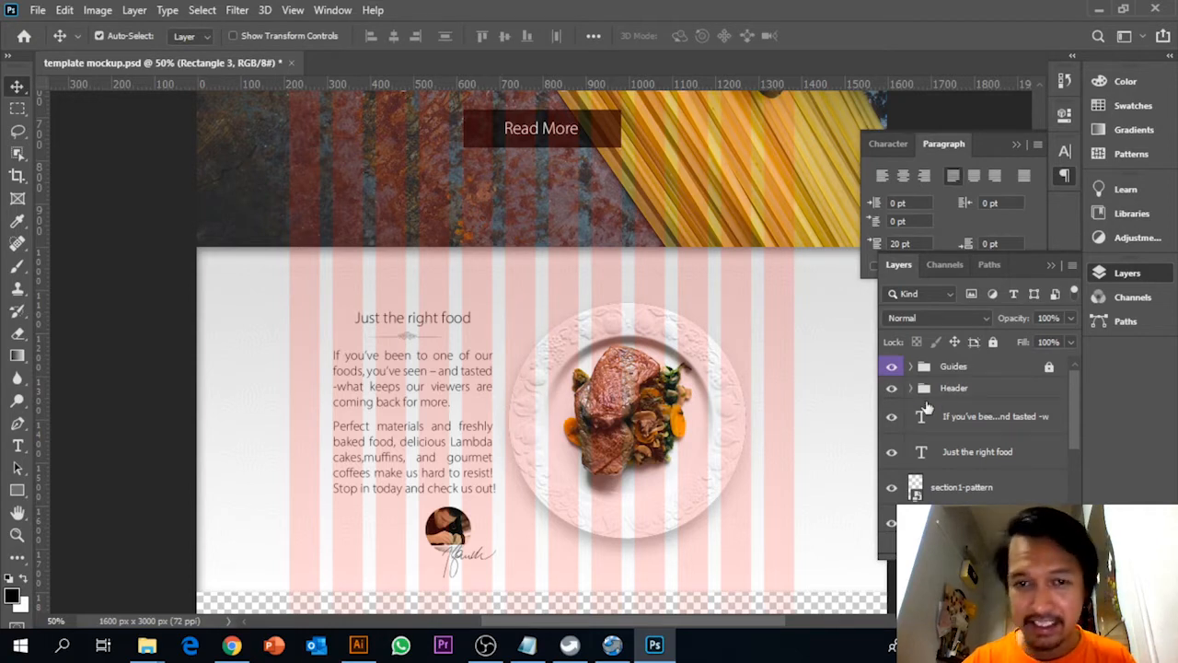
left_click(962, 392)
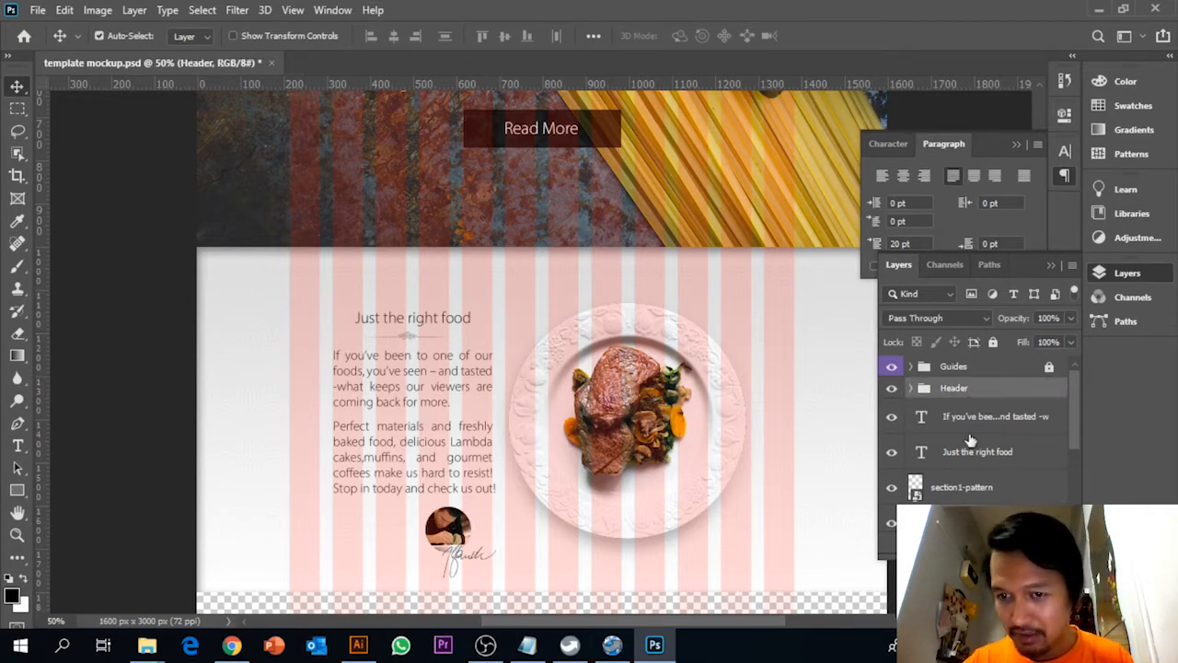
left_click(988, 423)
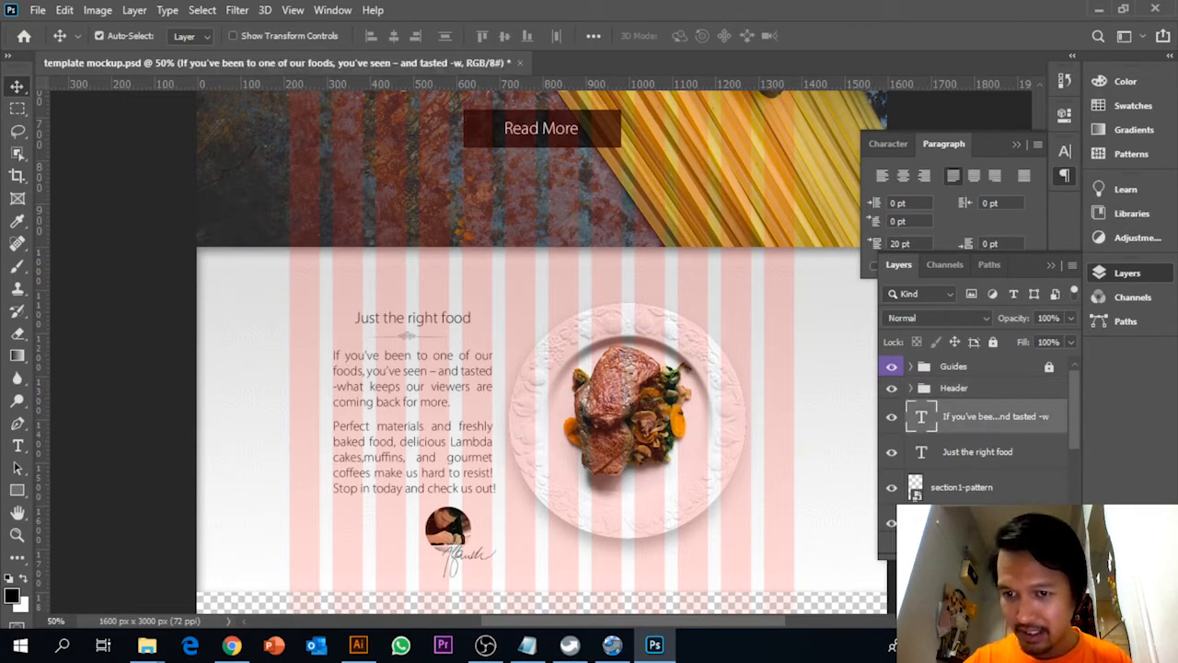
left_click(977, 451, "shift")
key("ctrl+g")
double_click(955, 411)
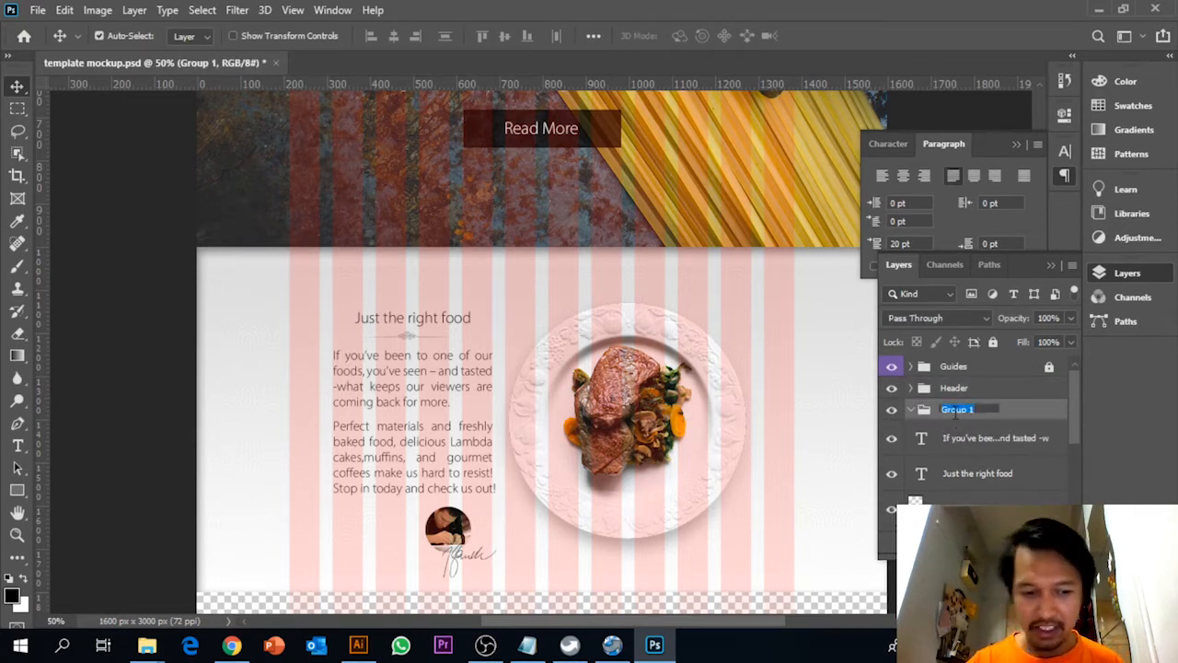
type("Section1")
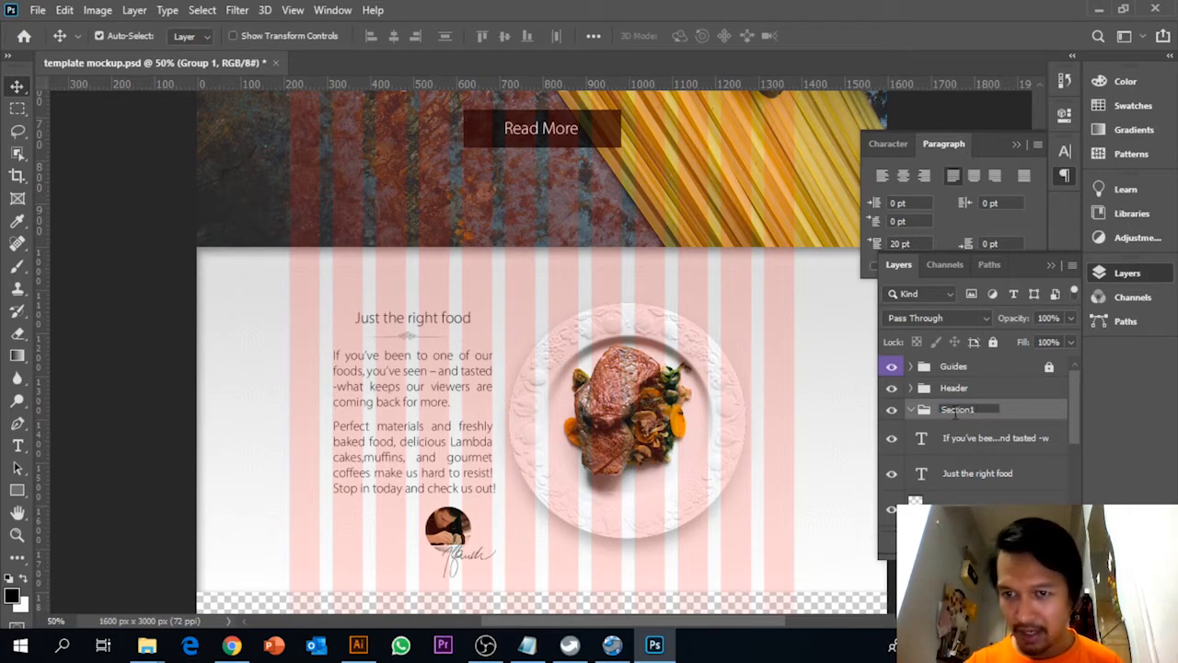
Move all the section's layers, from the body text down to the bottommost layer, into the Section1 group and collapse it
left_click(994, 438)
scroll(994, 440, "down", 3)
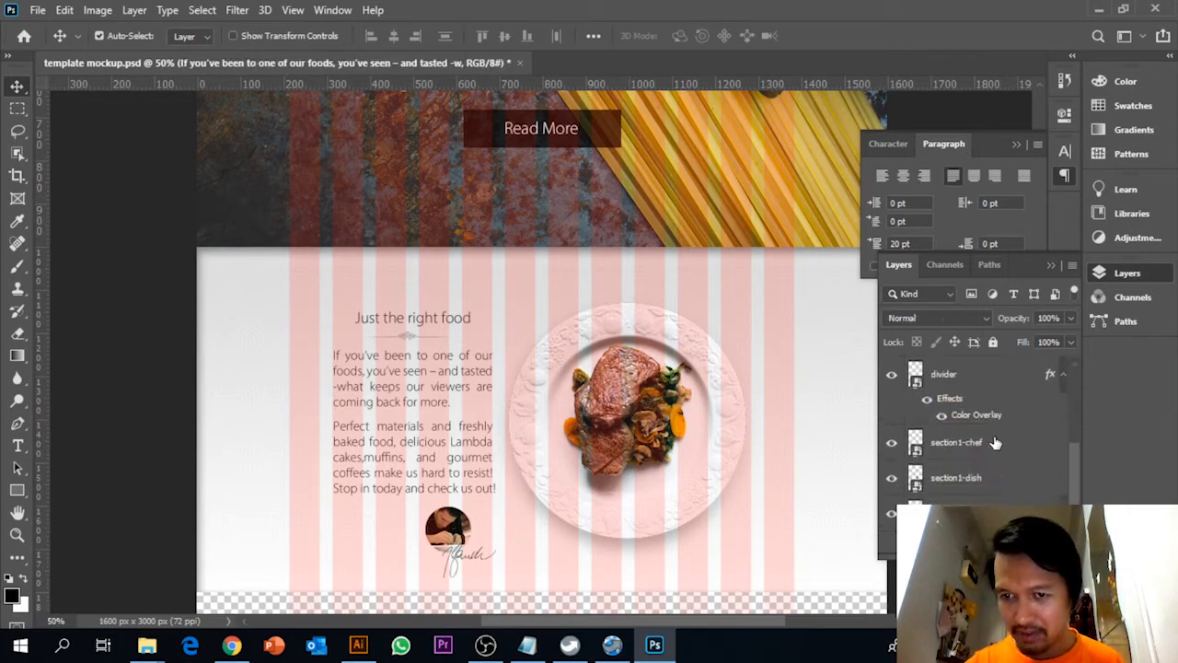
left_click(977, 514, "shift")
scroll(978, 511, "up", 4)
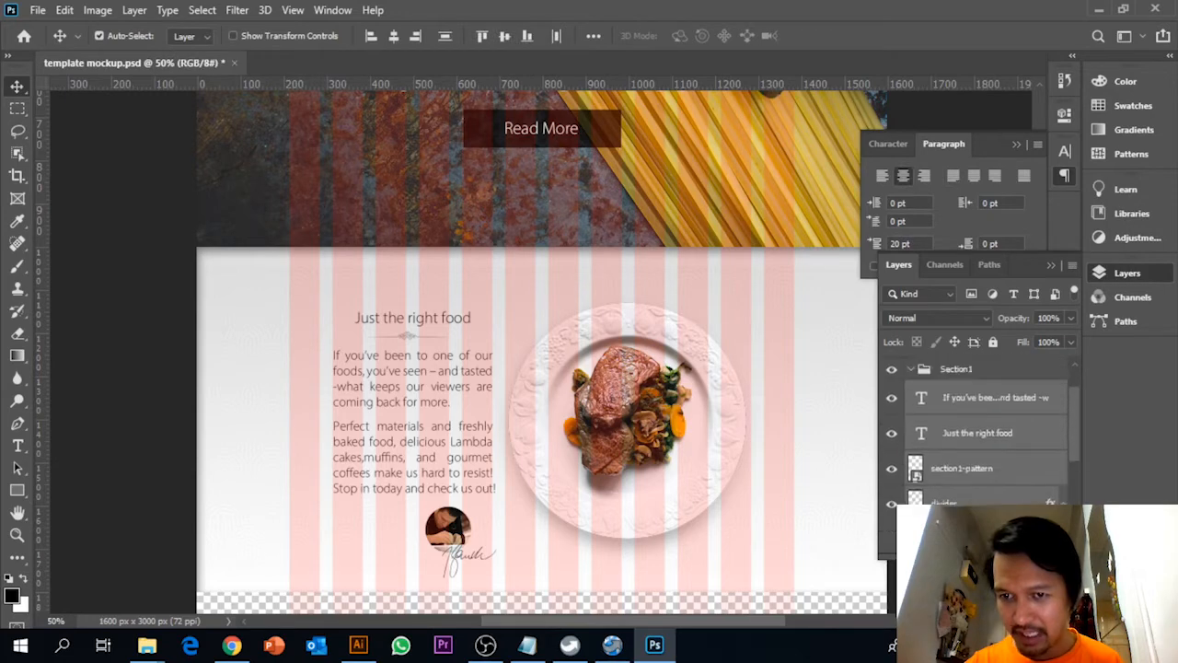
left_click_drag(976, 442, 969, 416)
left_click(911, 410)
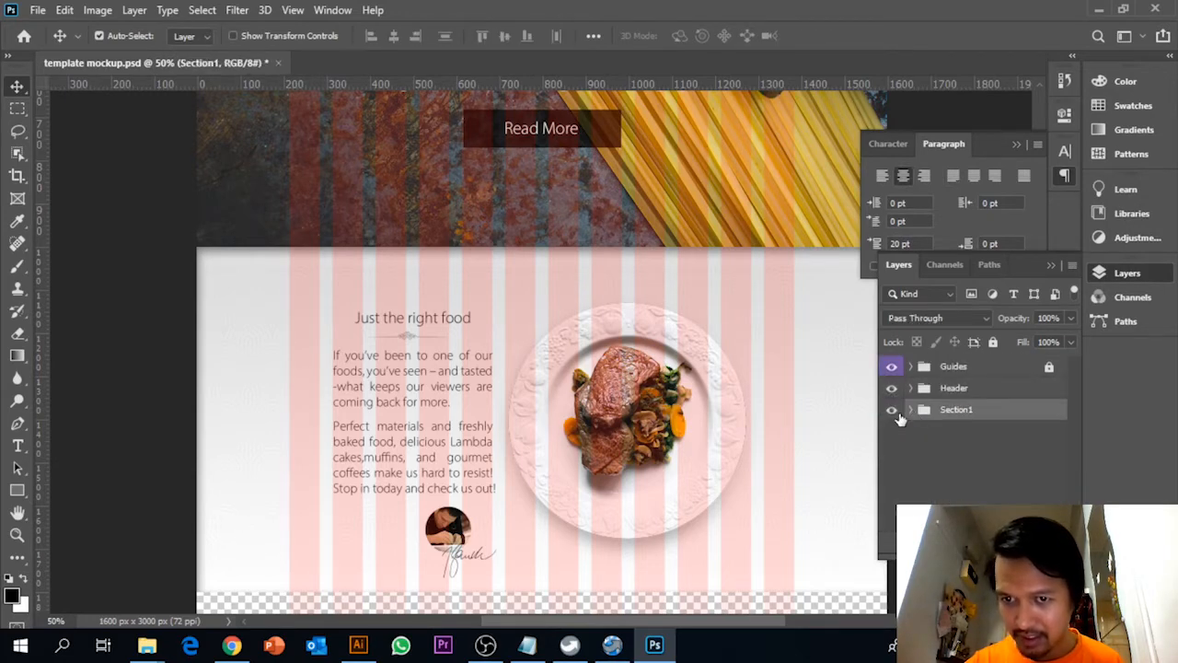
left_click(893, 411)
left_click(893, 411)
Review the header and first section together, and save the mockup file
key("ctrl")
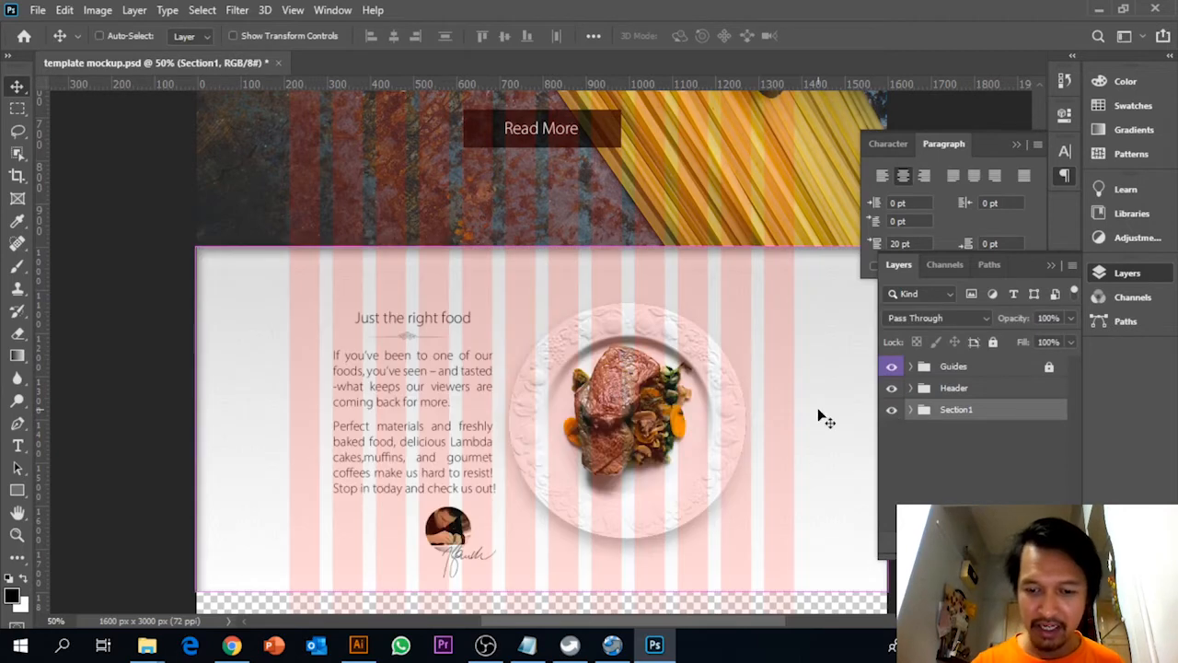
key("ctrl+minus")
scroll(819, 423, "up", 3)
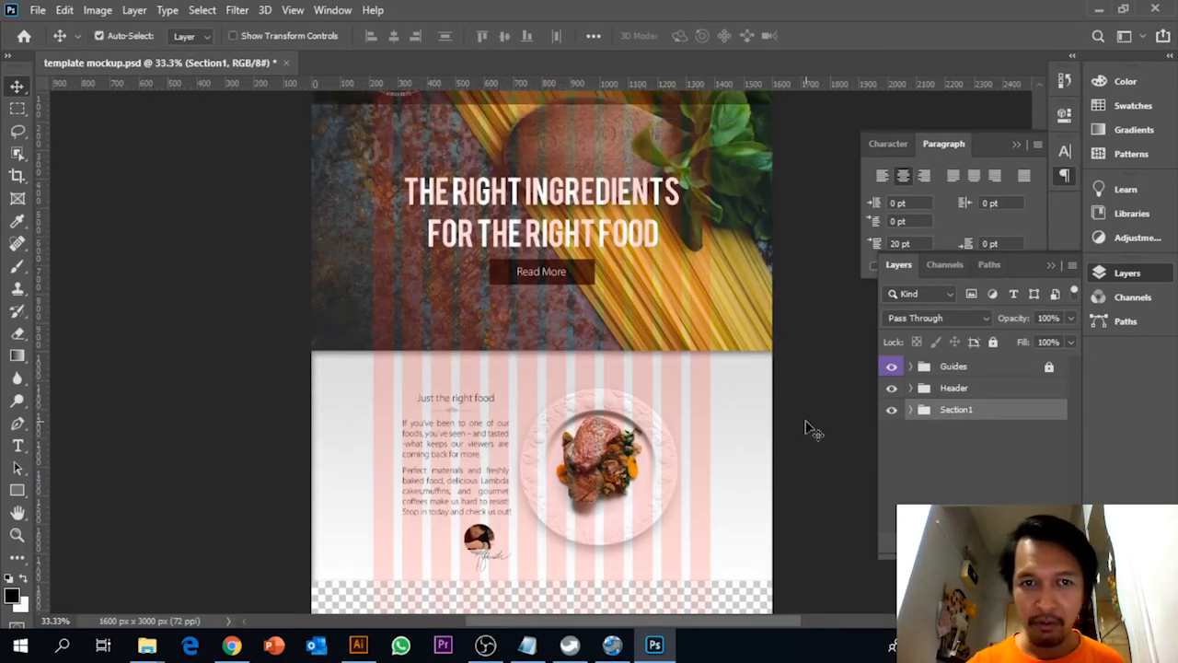
scroll(814, 429, "down", 3)
scroll(808, 430, "up", 3)
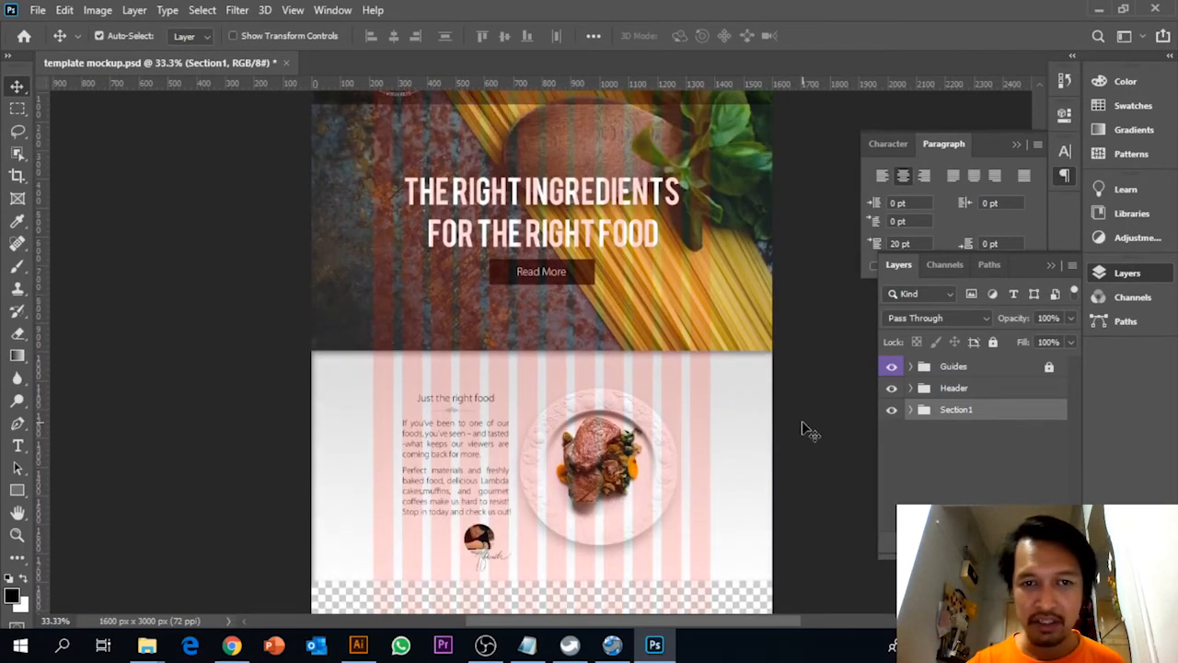
key("ctrl+s")
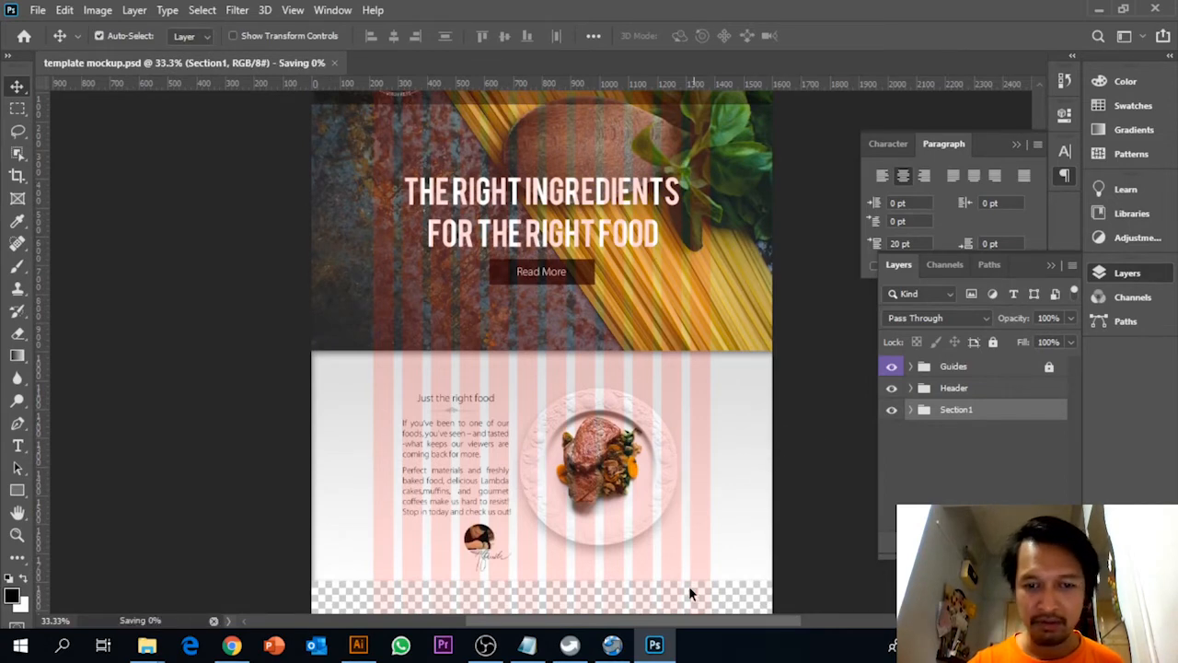
Draw a black rectangle about 1589 px wide across the empty area below the first section, and set its height to 800 px
scroll(298, 337, "down", 12)
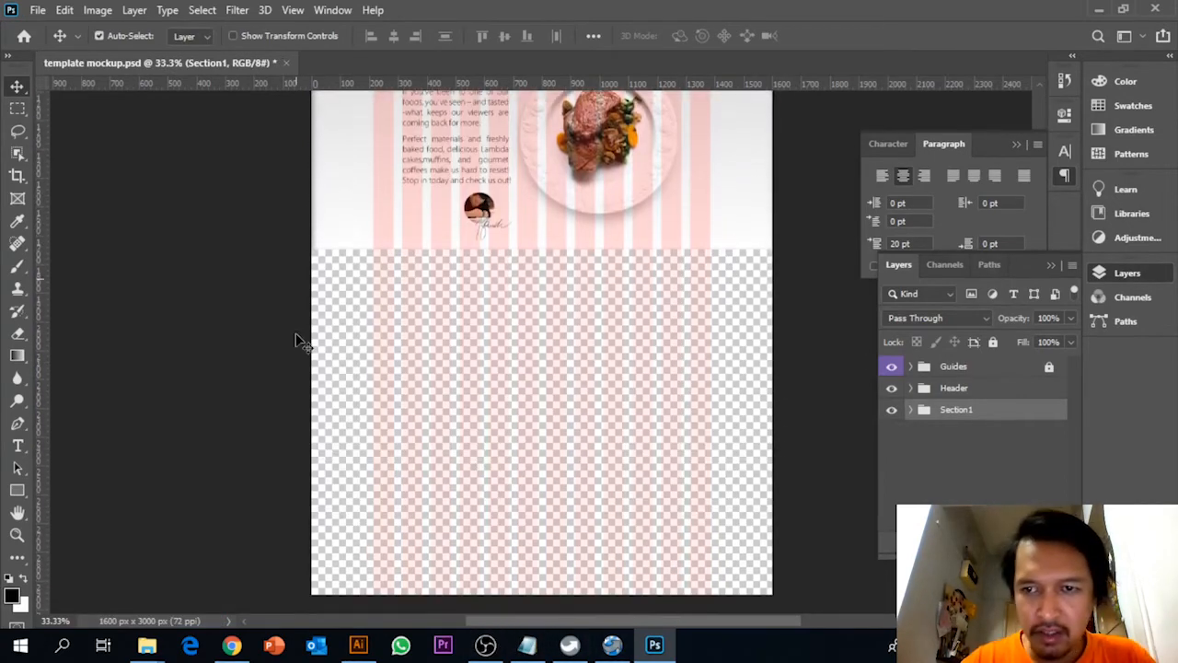
scroll(298, 337, "up", 3)
scroll(456, 364, "down", 6)
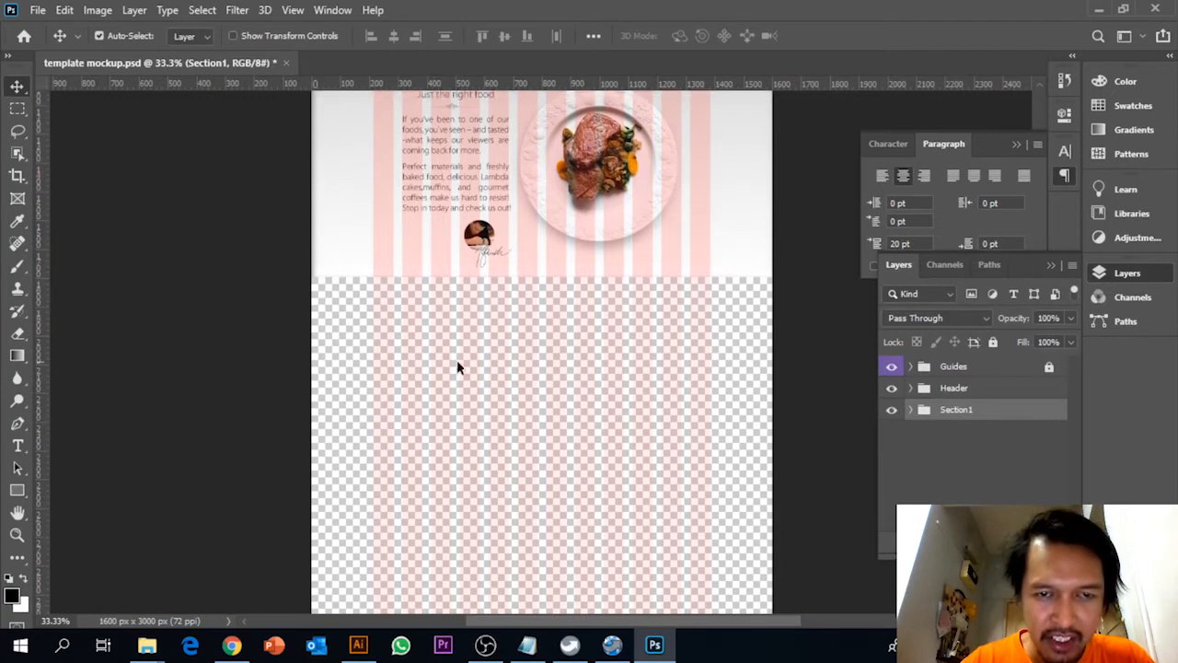
scroll(441, 373, "up", 4)
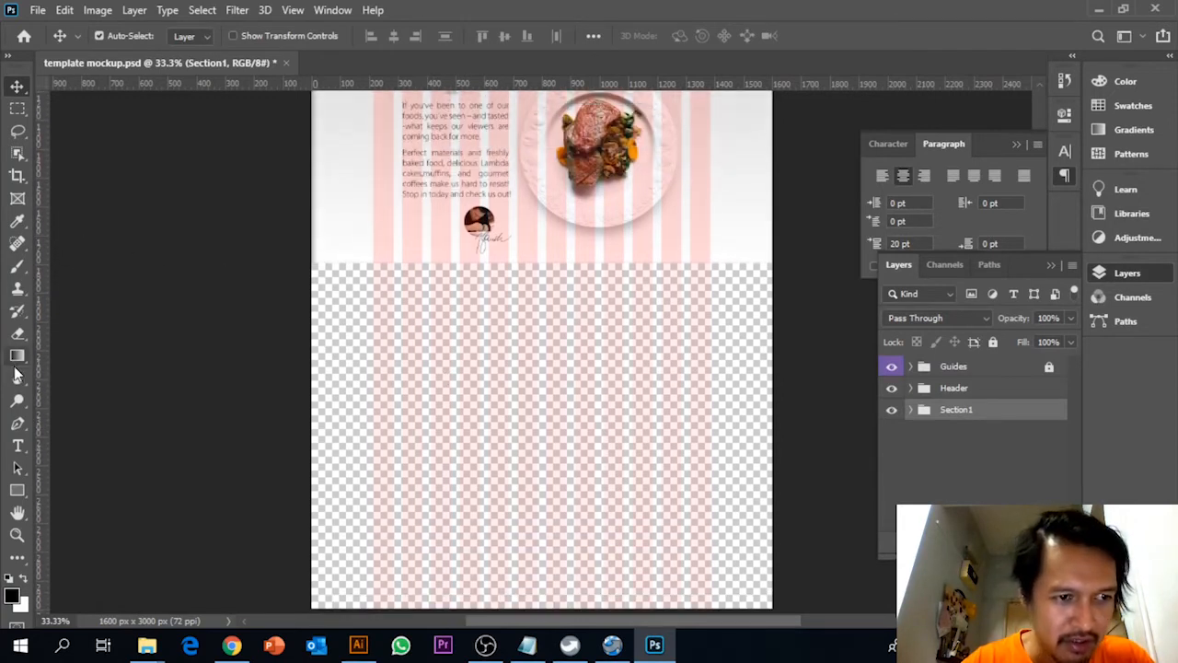
left_click(18, 491)
right_click(22, 491)
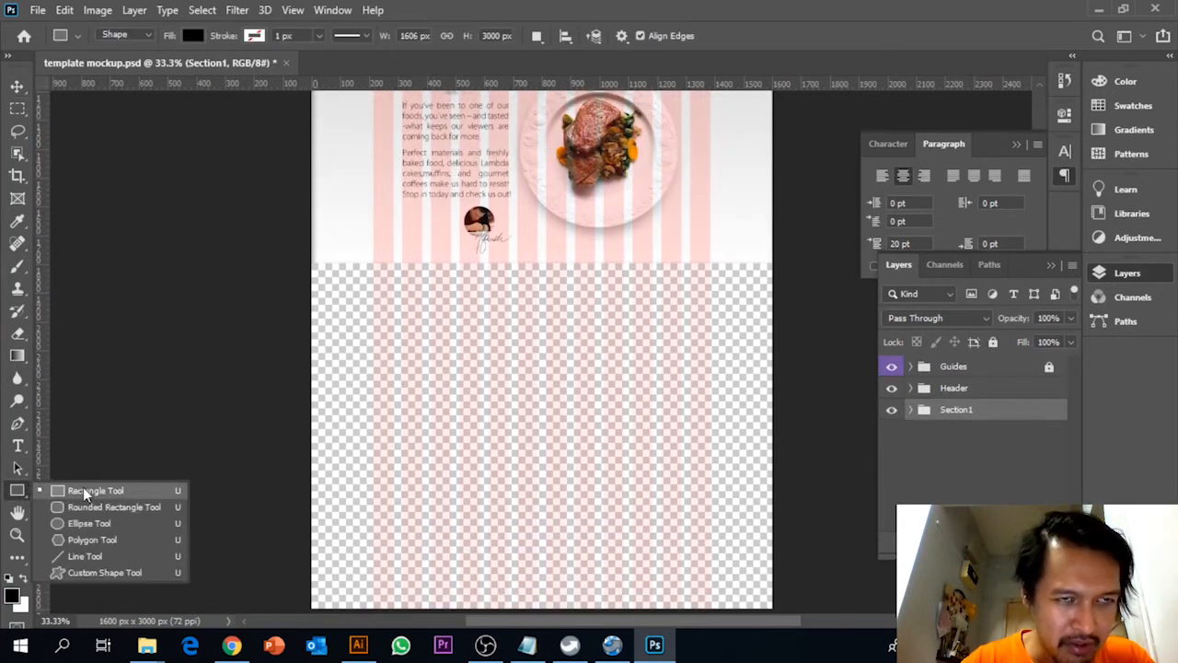
left_click(83, 487)
right_click(24, 491)
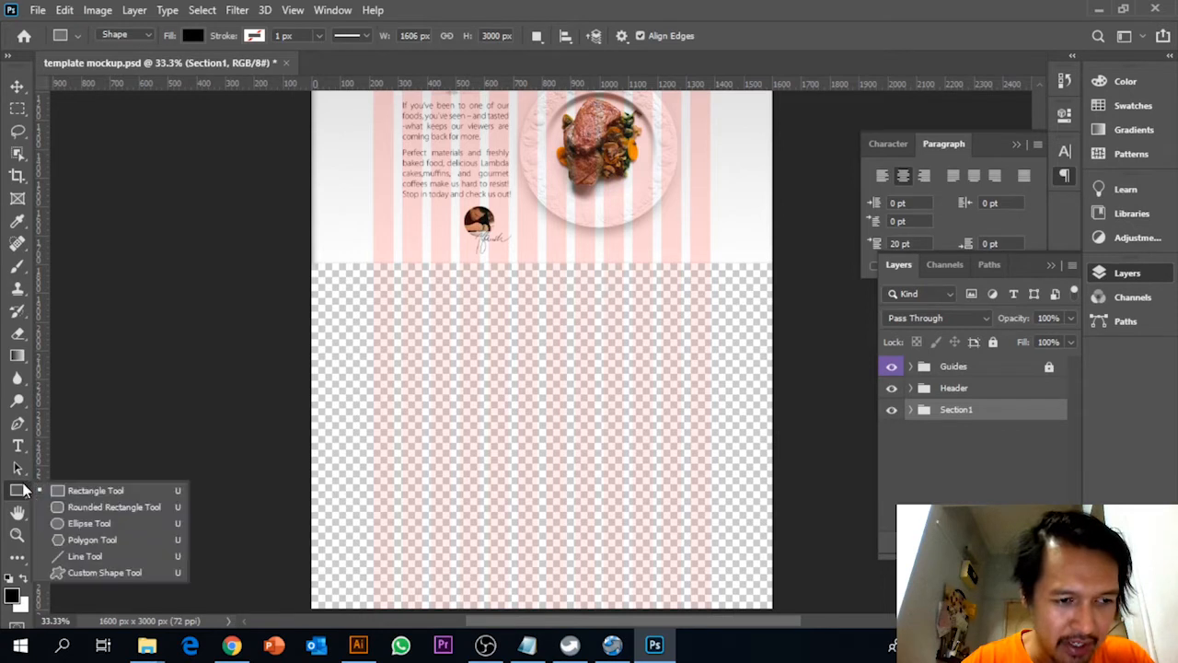
left_click(70, 487)
left_click_drag(313, 266, 771, 493)
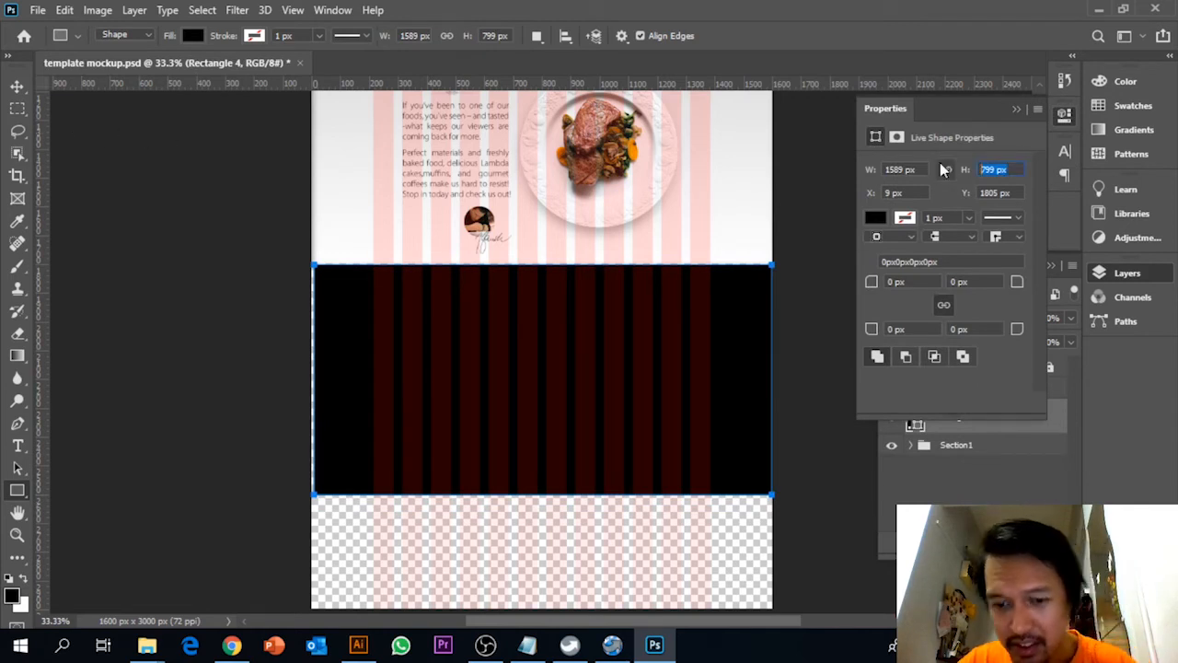
type("800p")
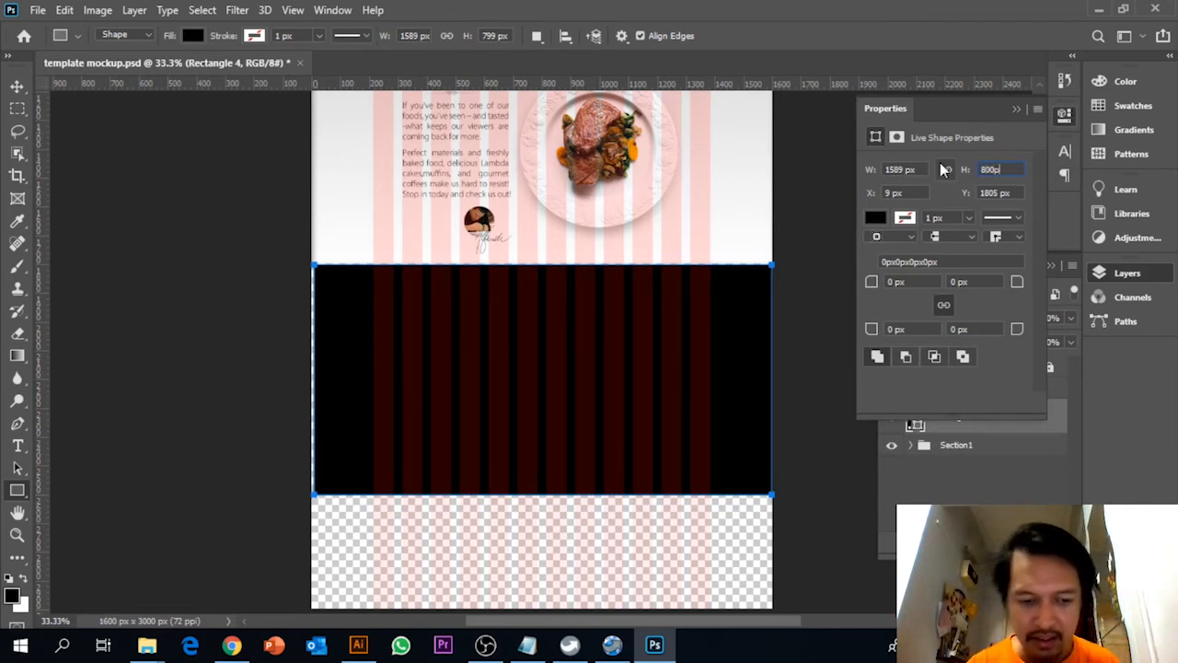
key("Return")
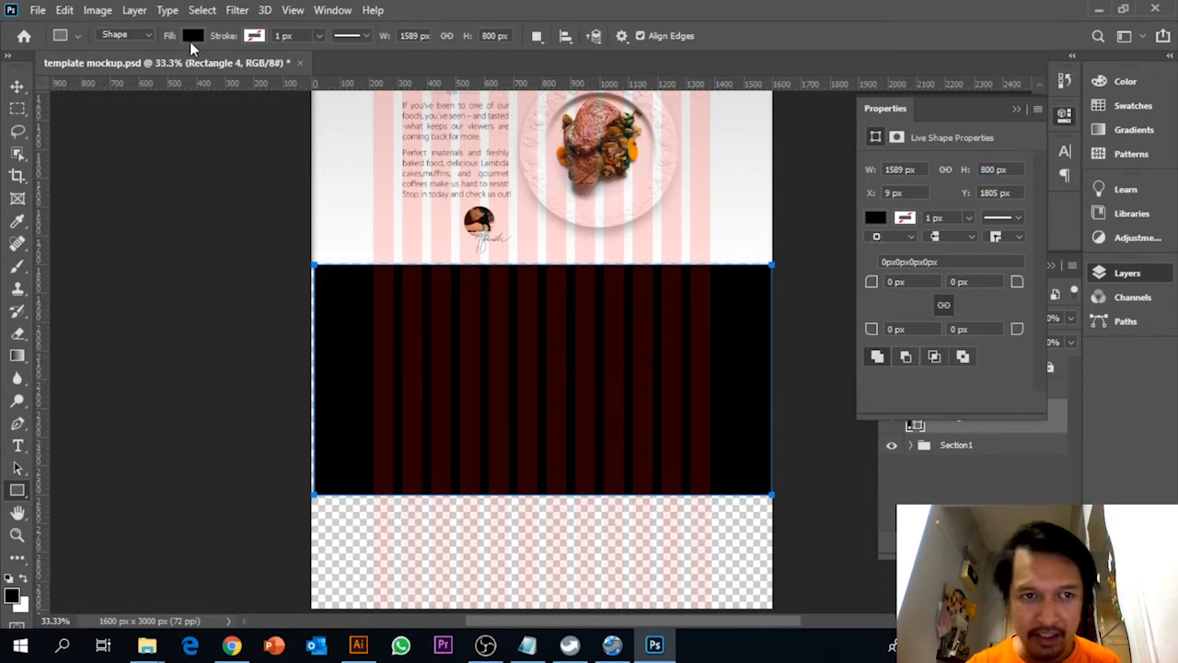
Transform the black rectangle to span the full 1600 px canvas width, with its upper edge against the first section at Y 1800 px
left_click(15, 86)
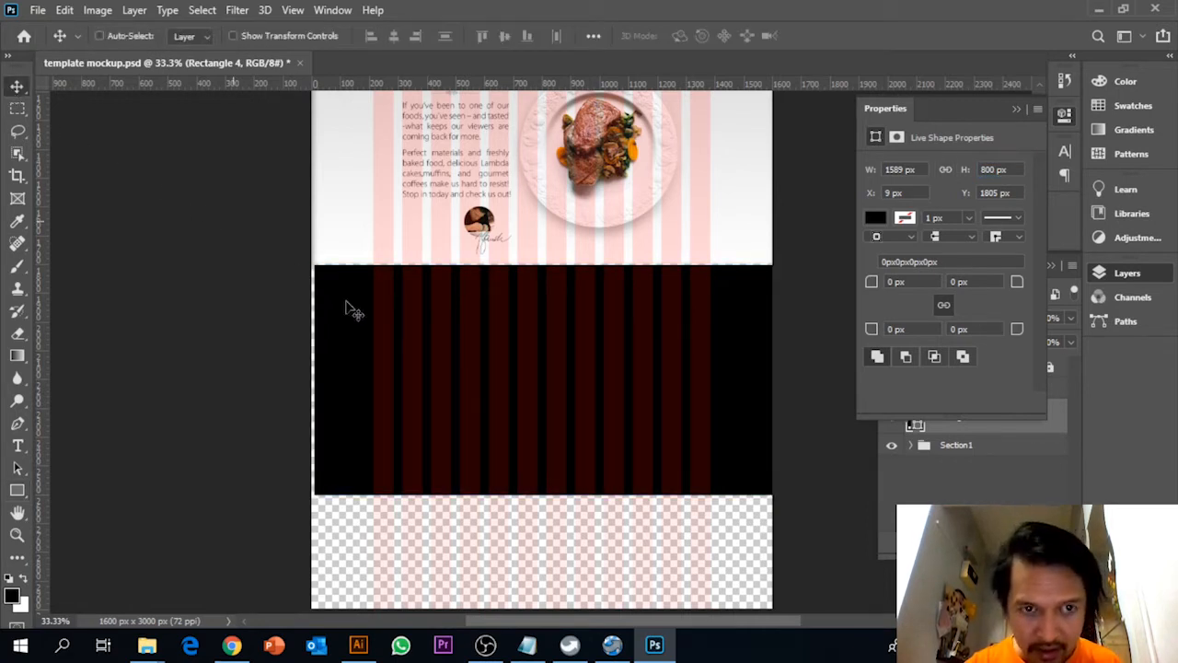
key("ctrl+t")
left_click_drag(741, 372, 773, 378)
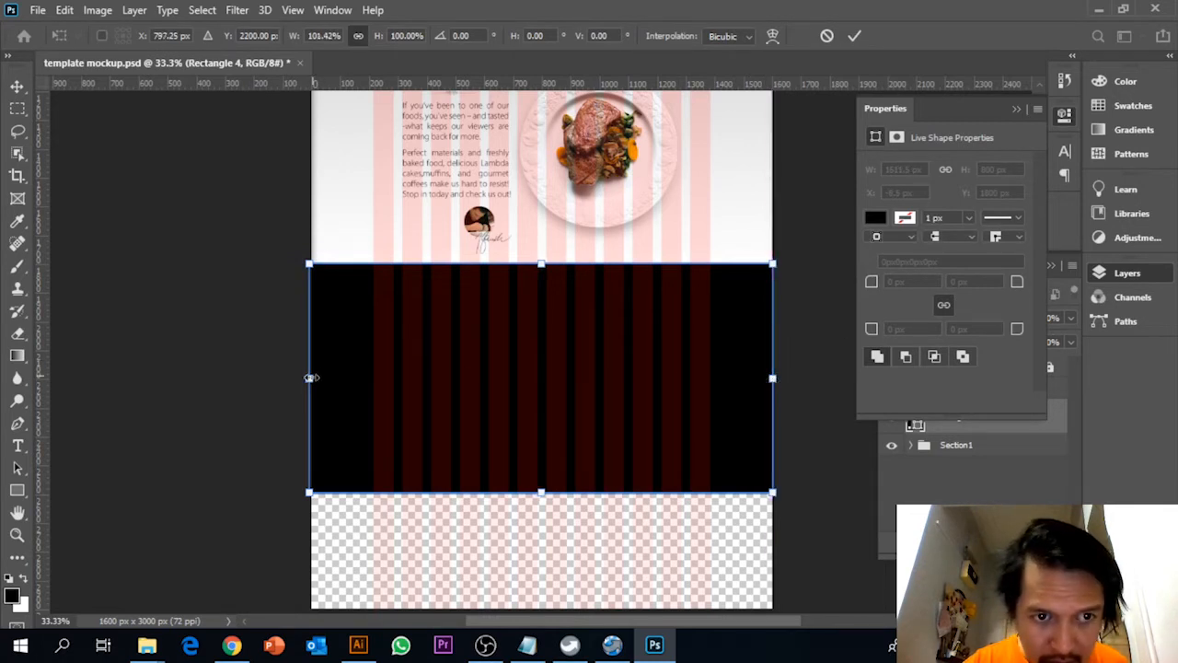
left_click_drag(311, 378, 330, 372)
key("Return")
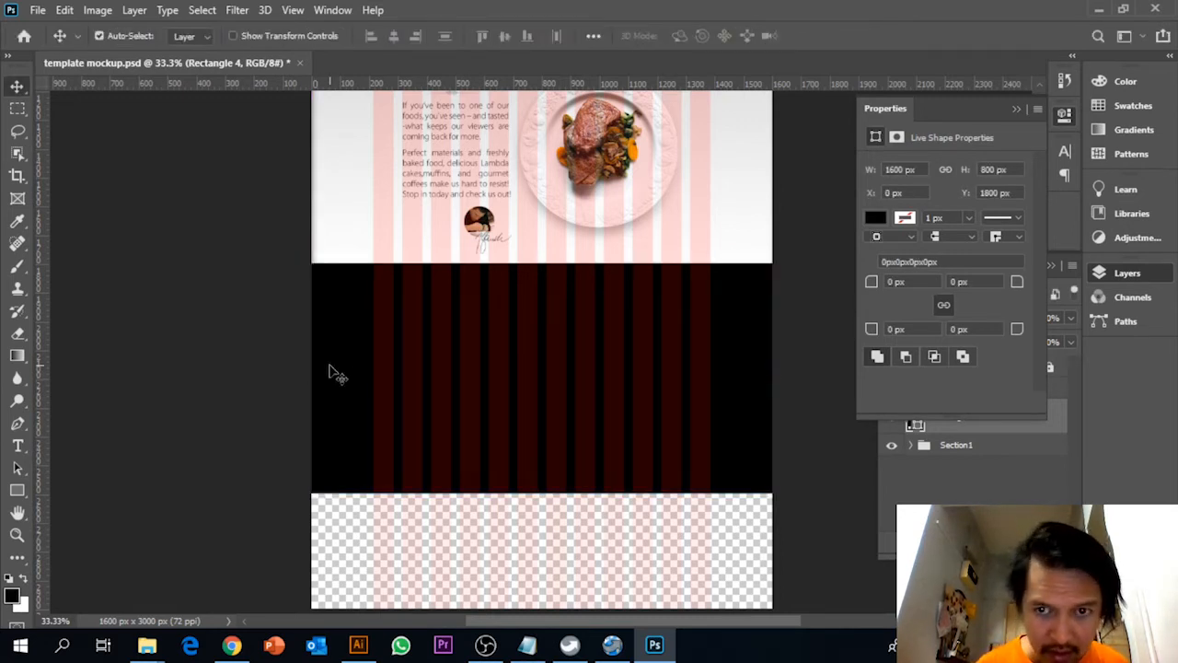
Examine the rectangle's edges against the canvas and first section up close, and check its fit in the whole page
key("ctrl+plus")
key("ctrl+plus")
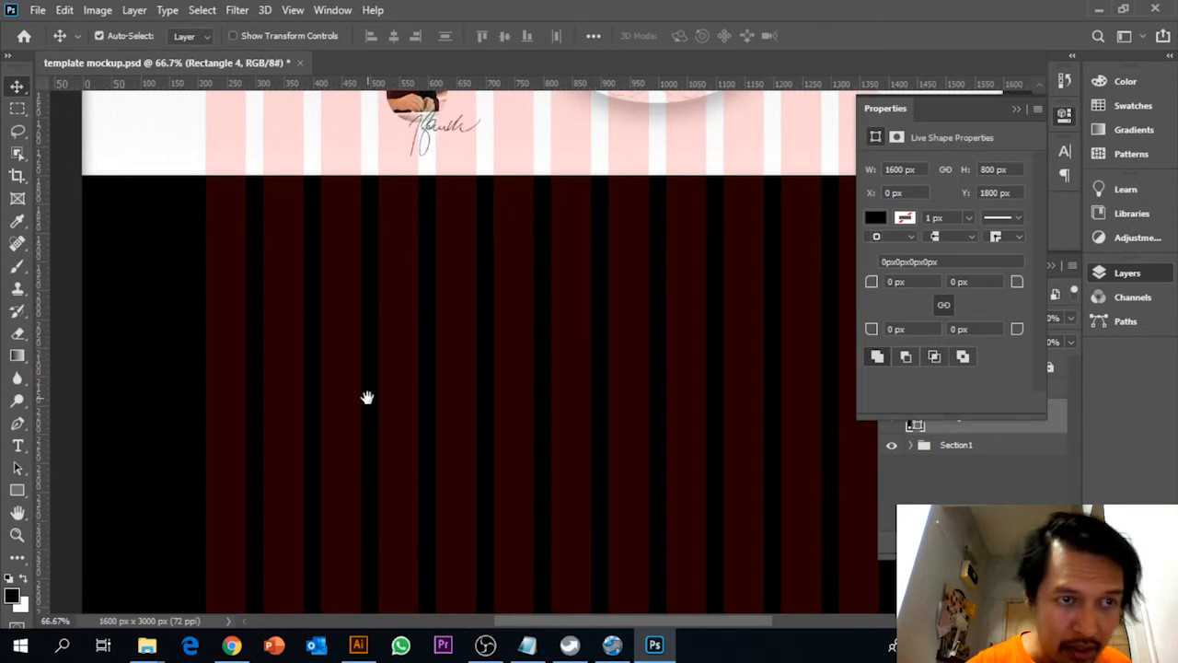
left_click_drag(130, 228, 38, 336)
left_click(351, 353)
left_click(314, 403)
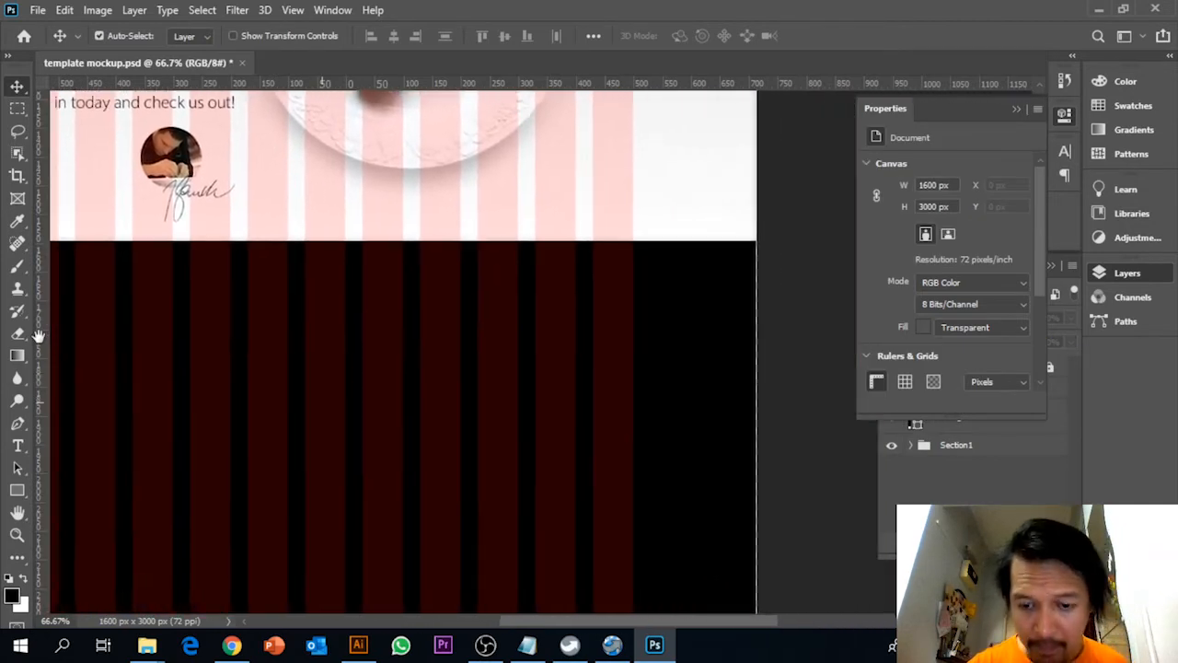
key("ctrl+0")
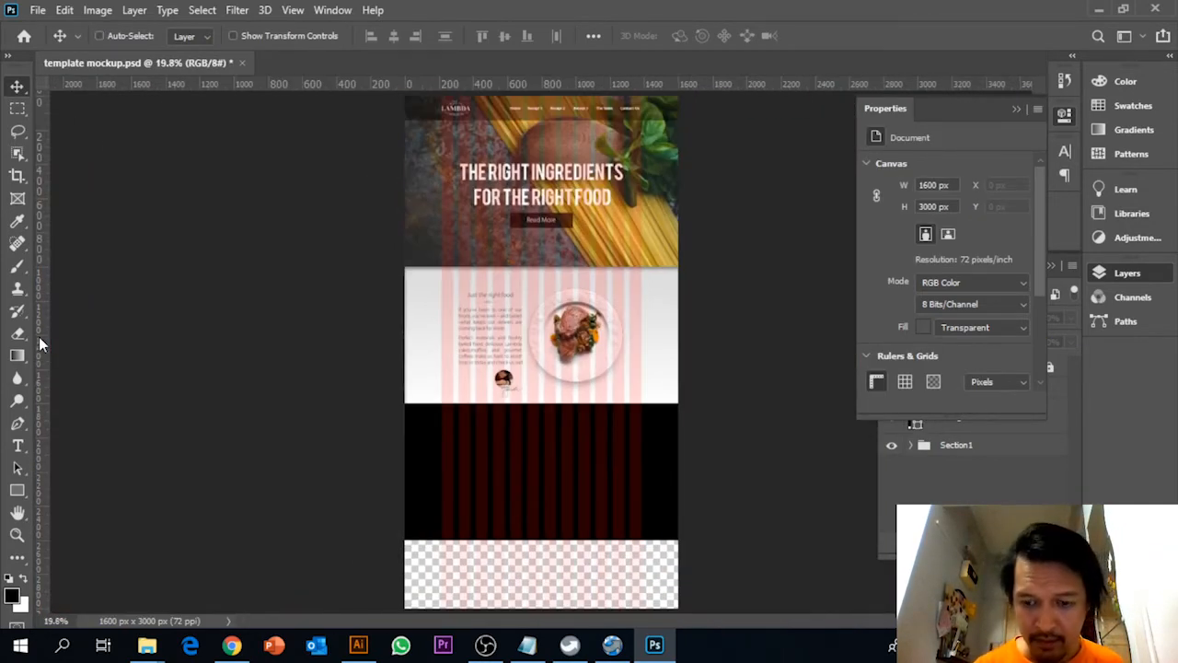
key("ctrl+plus")
key("ctrl+plus")
key("ctrl+plus")
Move the Rectangle 4 layer below the Section1 group in the layer order
left_click(976, 463)
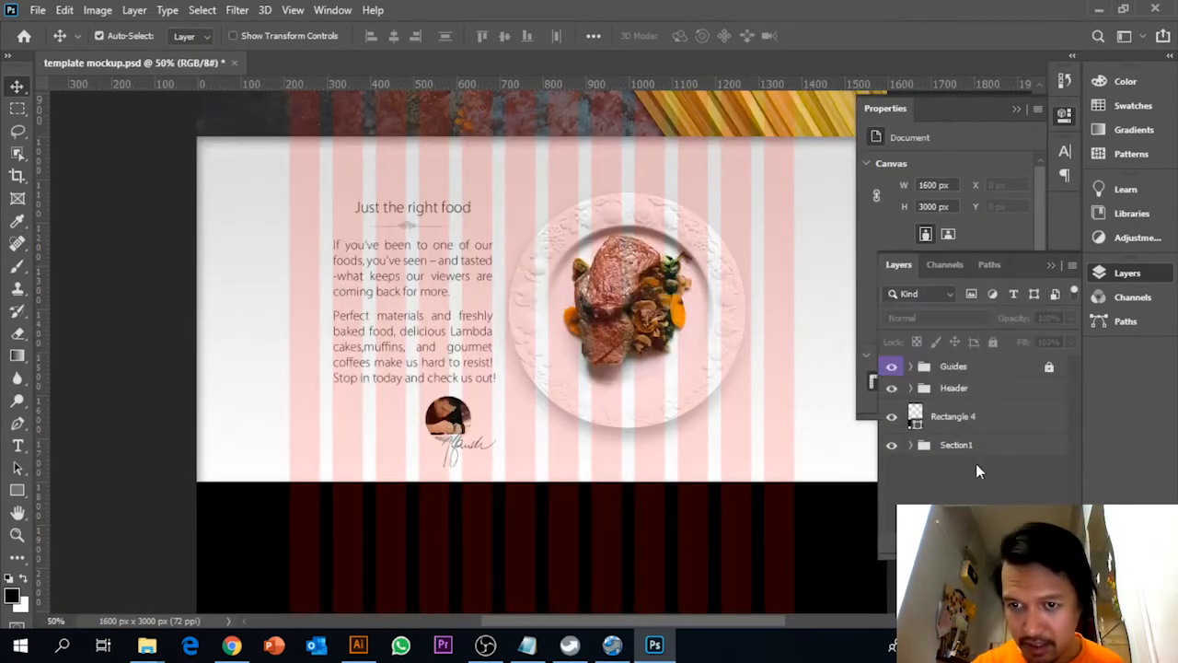
left_click_drag(969, 416, 985, 469)
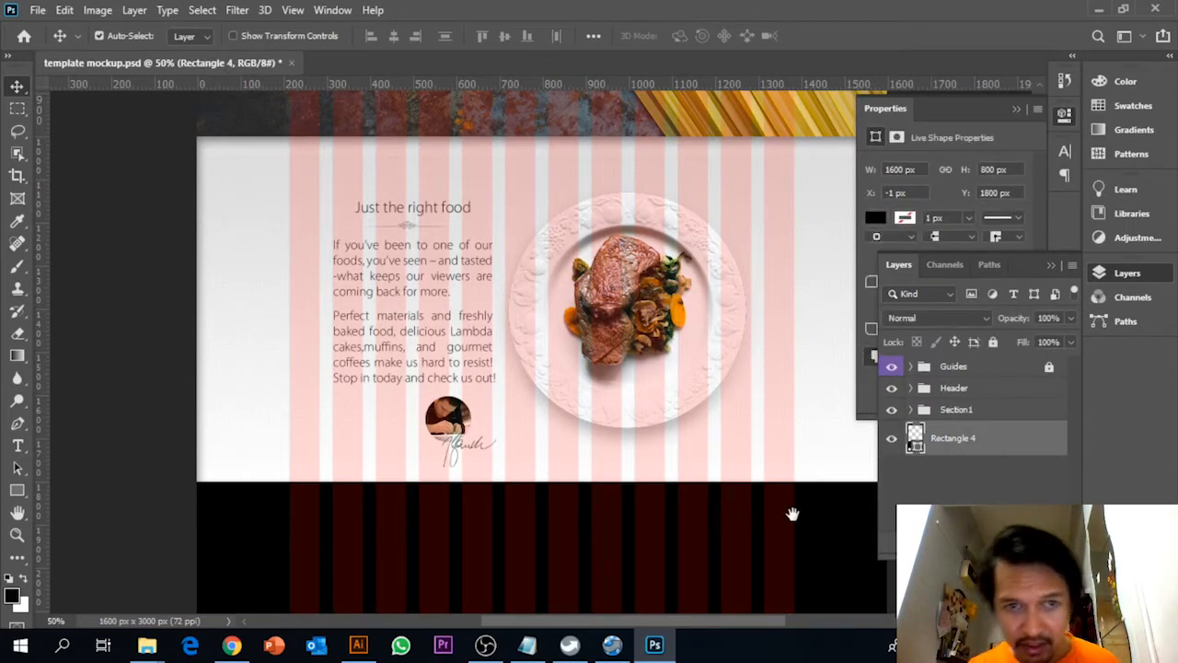
left_click_drag(792, 514, 608, 247)
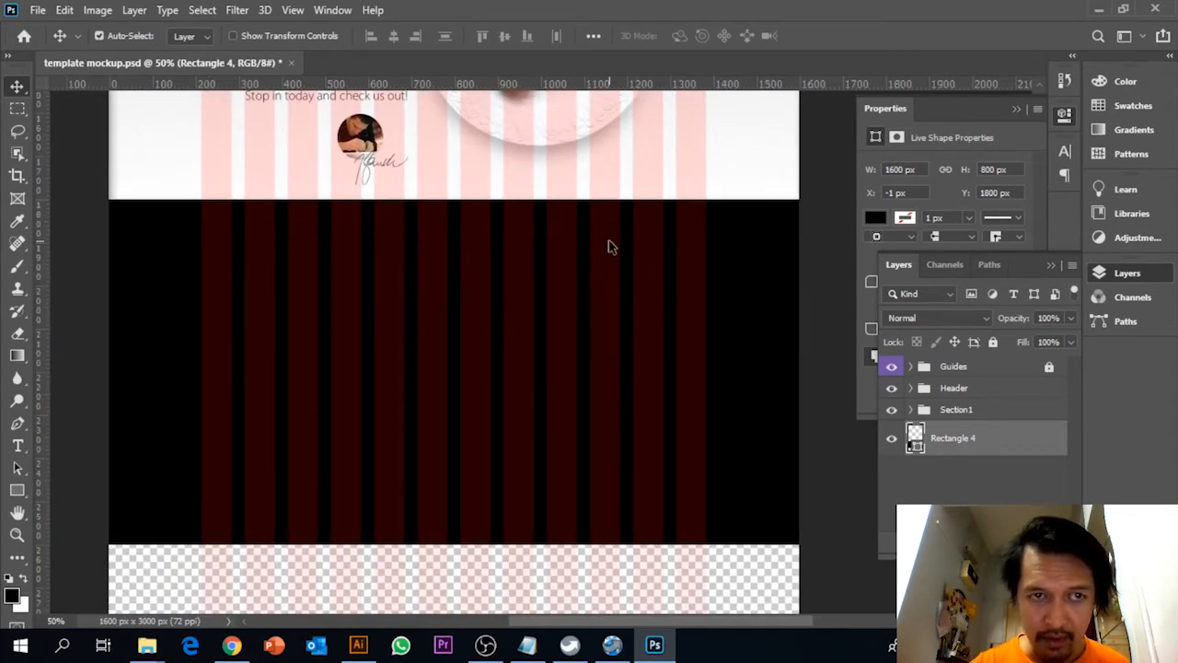
Place the section2-background image from the Week 2 folder as an embedded object above the Rectangle 4 layer
left_click(38, 10)
left_click(104, 354)
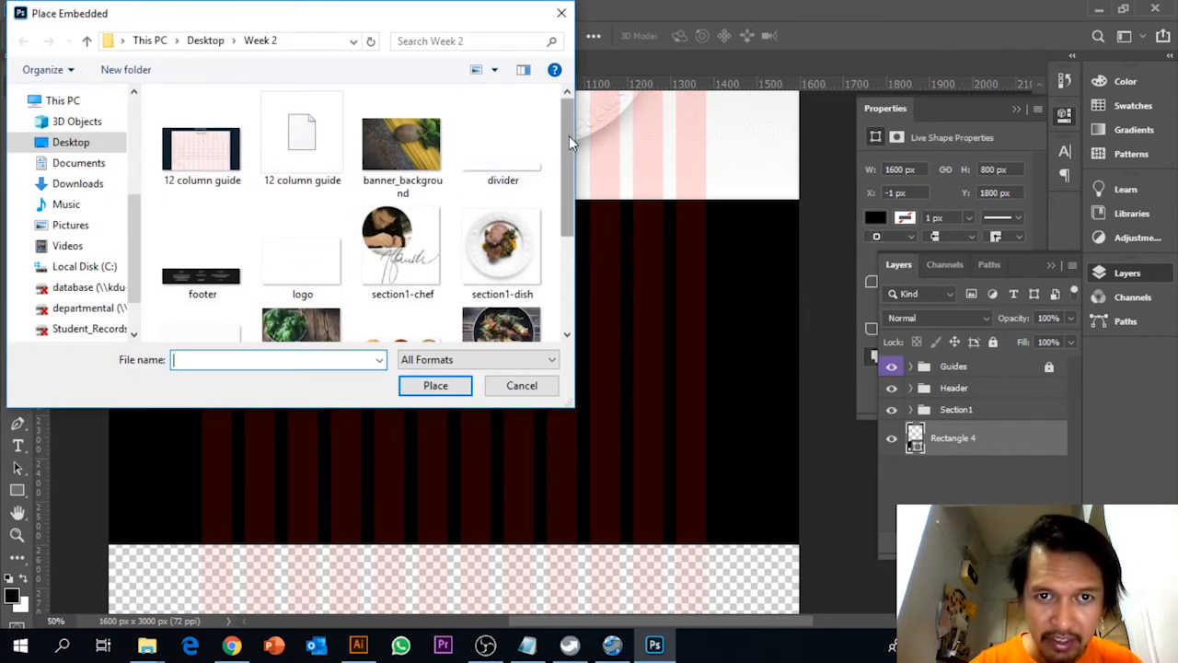
left_click_drag(569, 135, 564, 183)
left_click(302, 244)
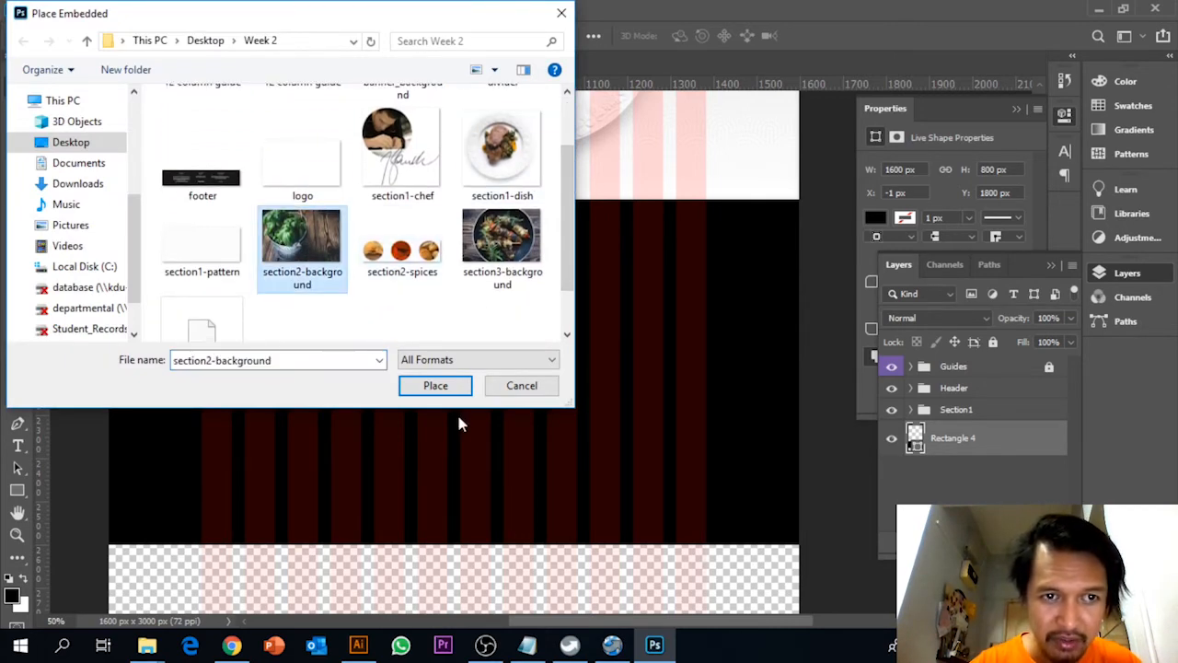
left_click(442, 385)
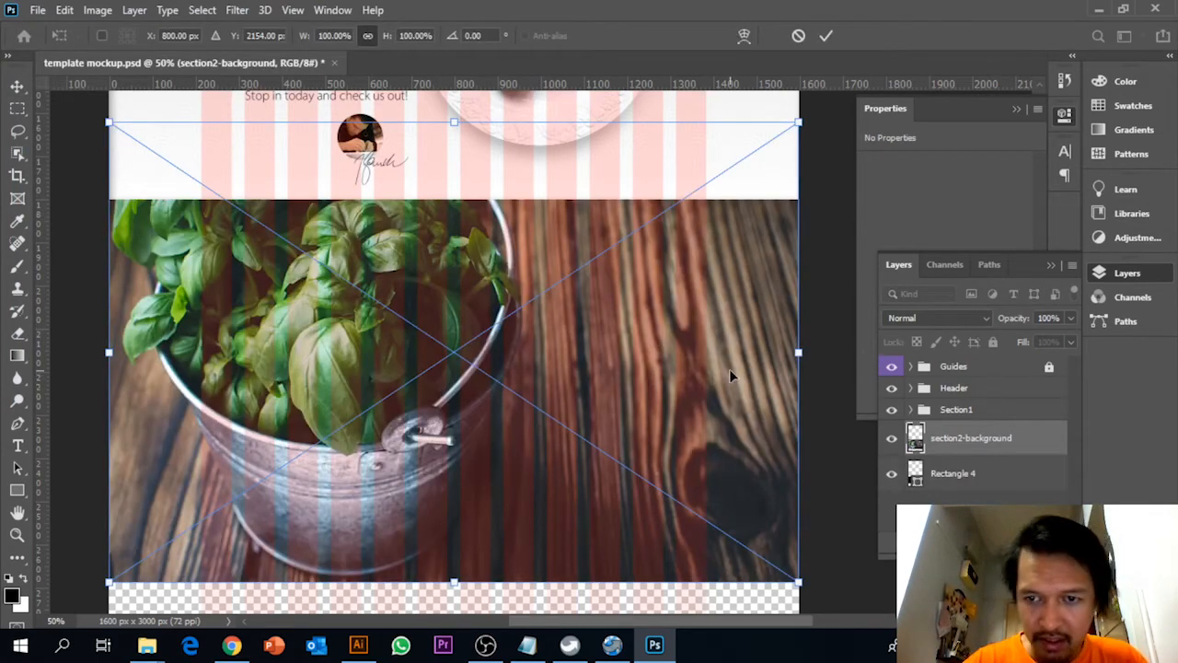
Move the section2-background image down over the black rectangle to about Y 1685 px and nudge it left to X -1 px
left_click_drag(727, 405, 759, 427)
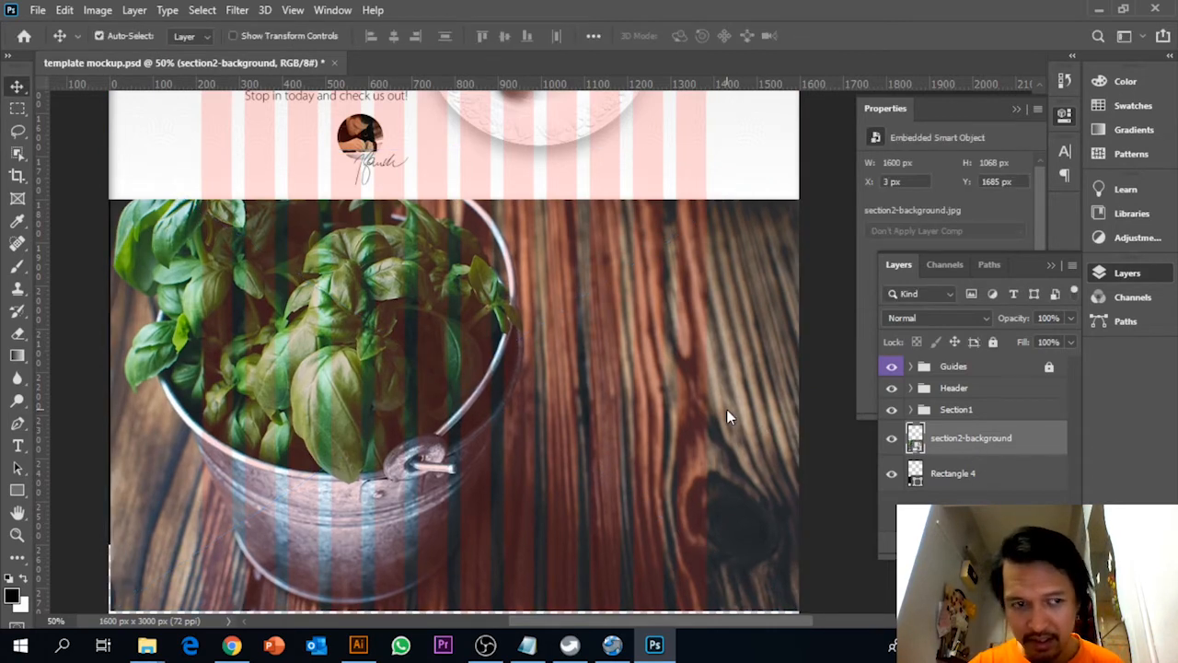
key("Left")
key("Left")
key("Left")
key("Left")
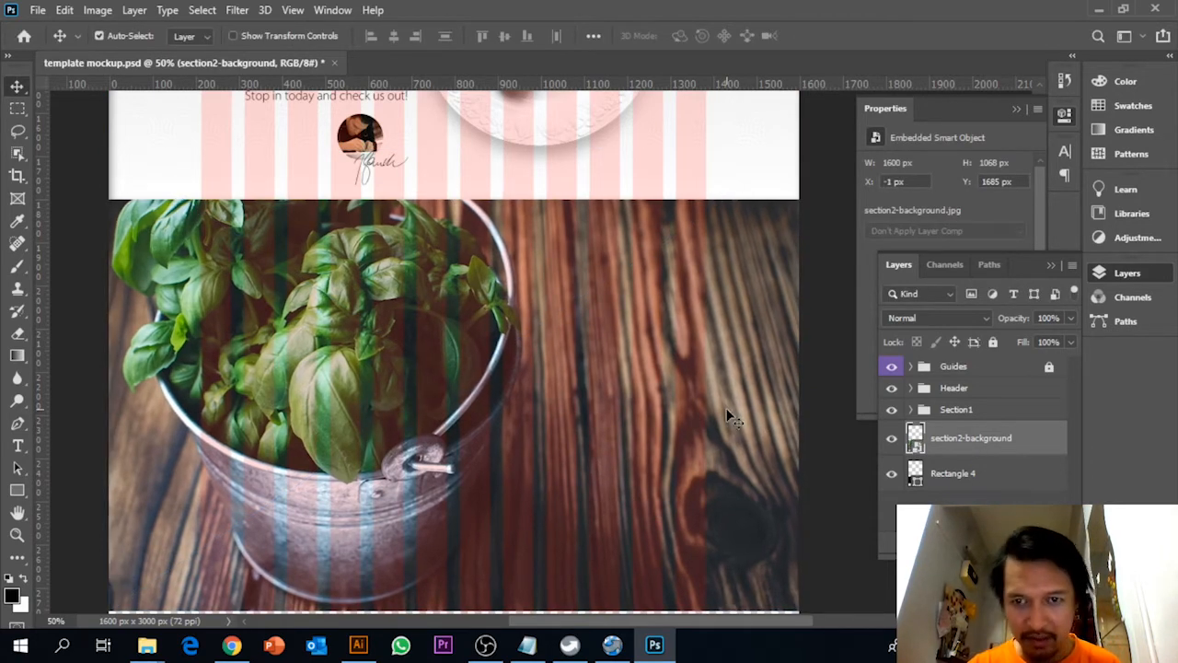
Create a clipping mask so the section2-background image is clipped to the Rectangle 4 layer
right_click(1010, 441)
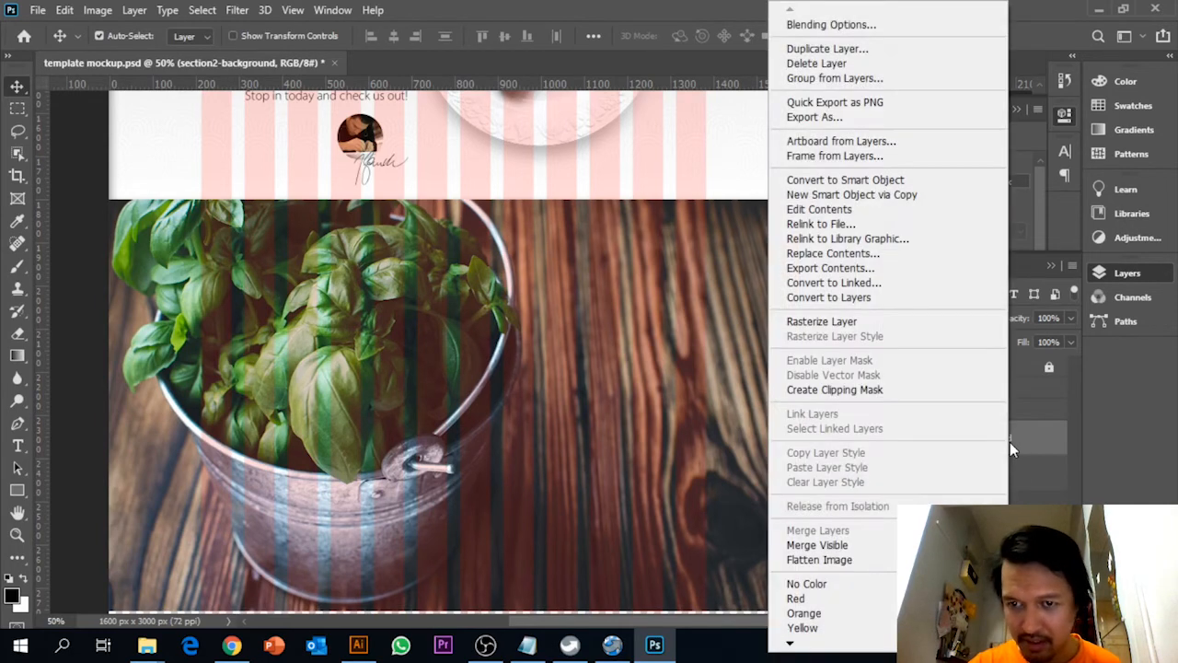
left_click(943, 392)
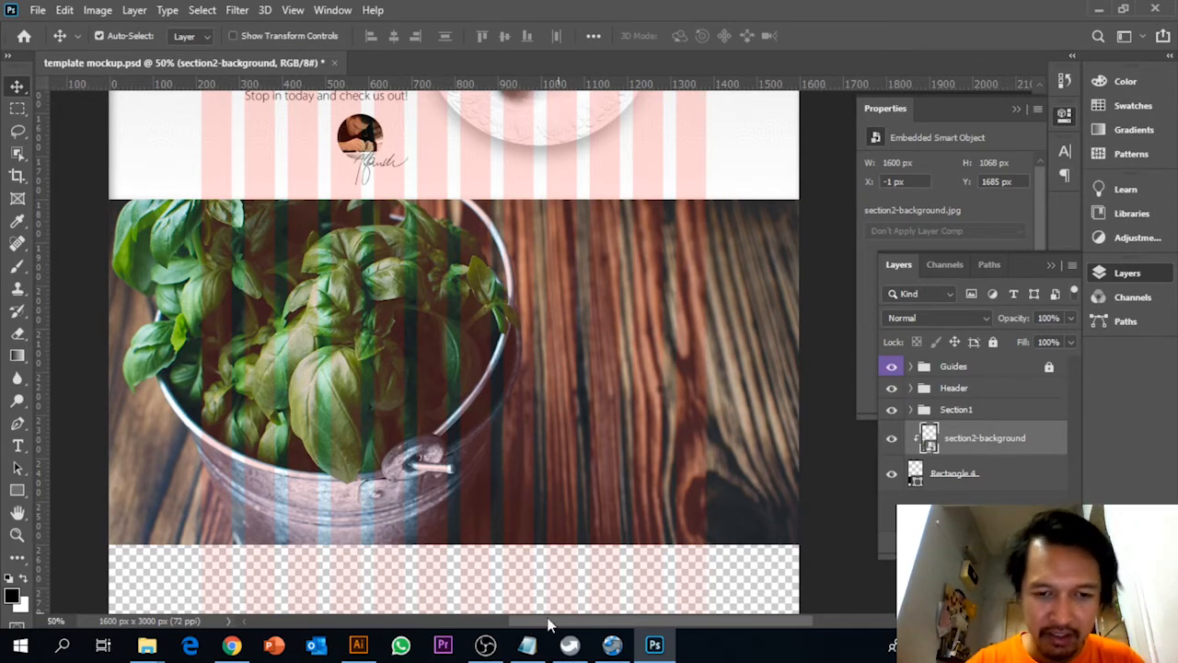
Check the Section2 copy in the Notepad text file and draw a black rectangle about 471 by 490 px over the Photoshop background image
left_click(527, 644)
scroll(167, 366, "down", 3)
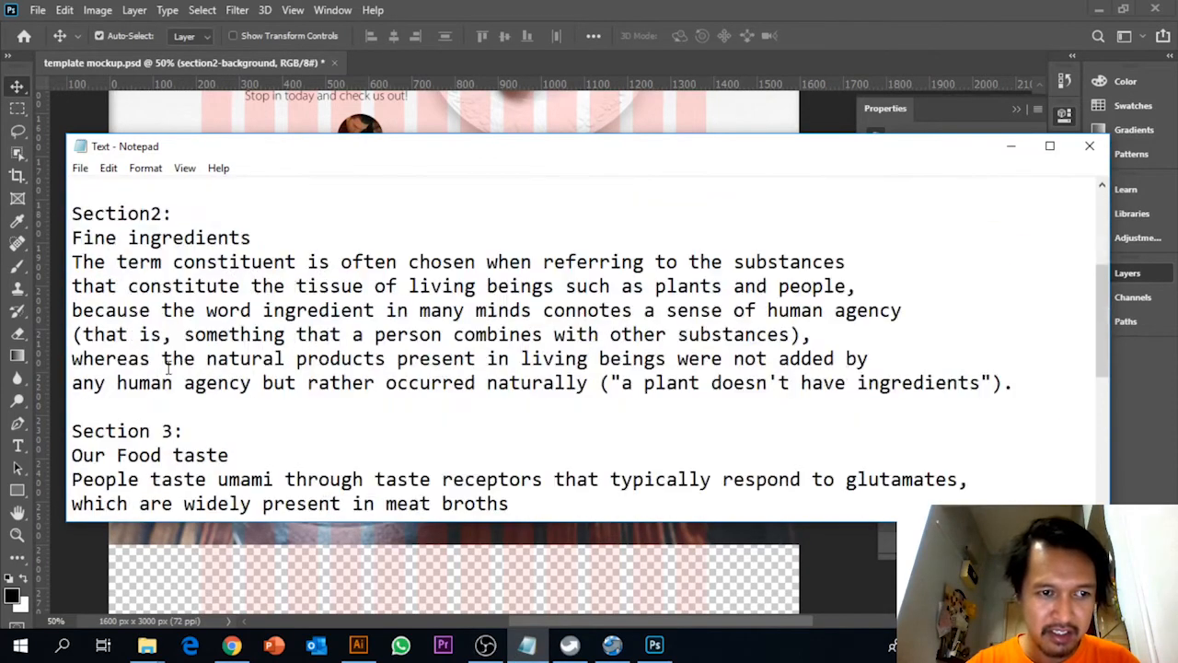
scroll(169, 378, "down", 3)
scroll(169, 370, "up", 5)
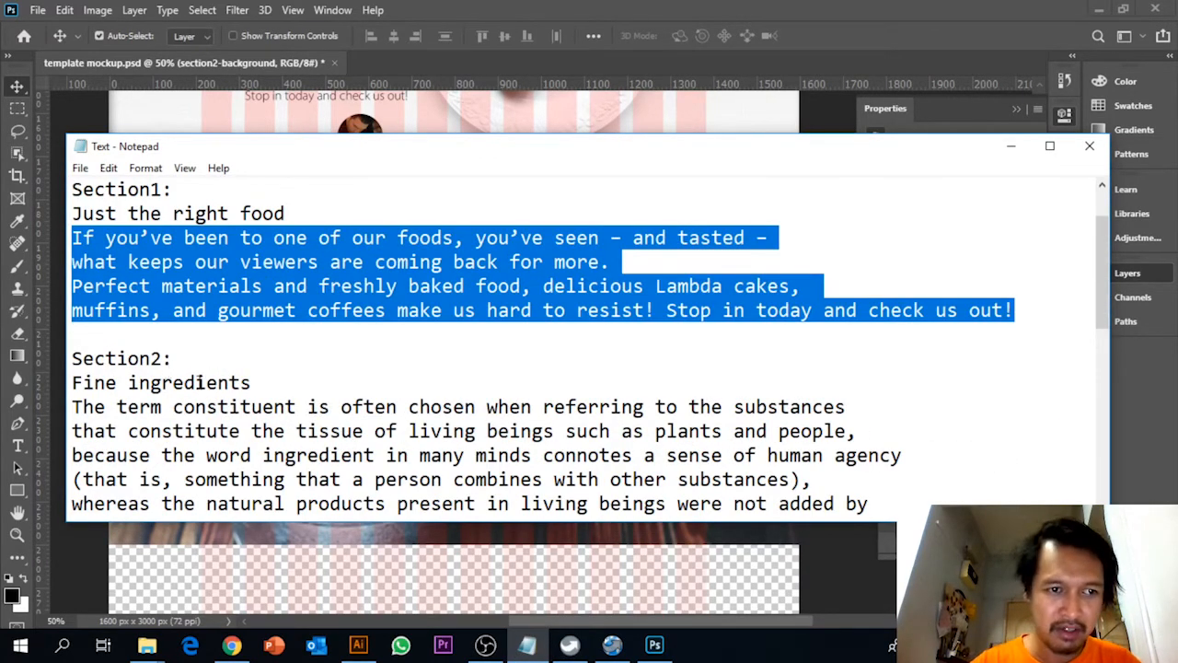
left_click(248, 382)
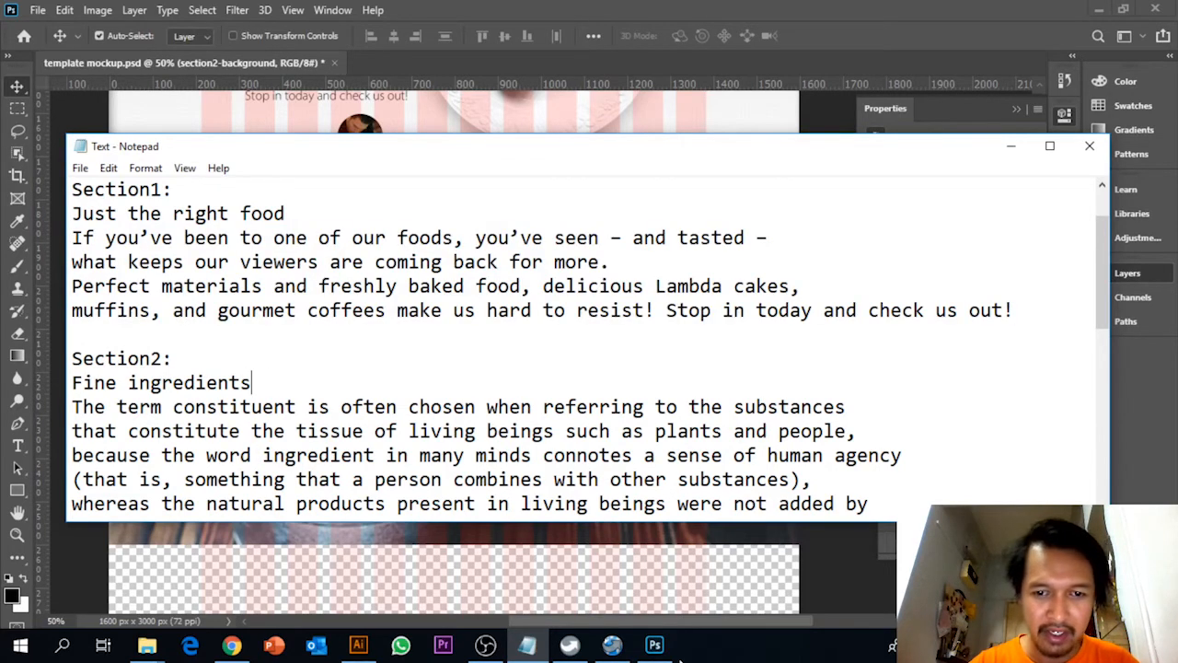
left_click(654, 645)
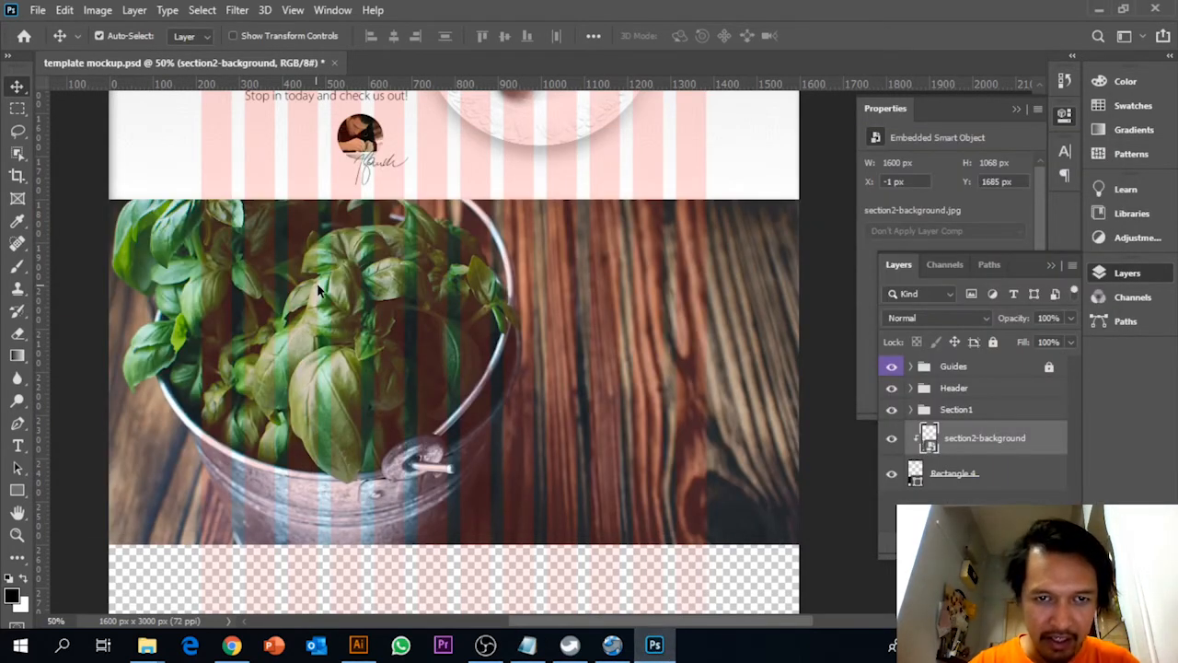
left_click(15, 488)
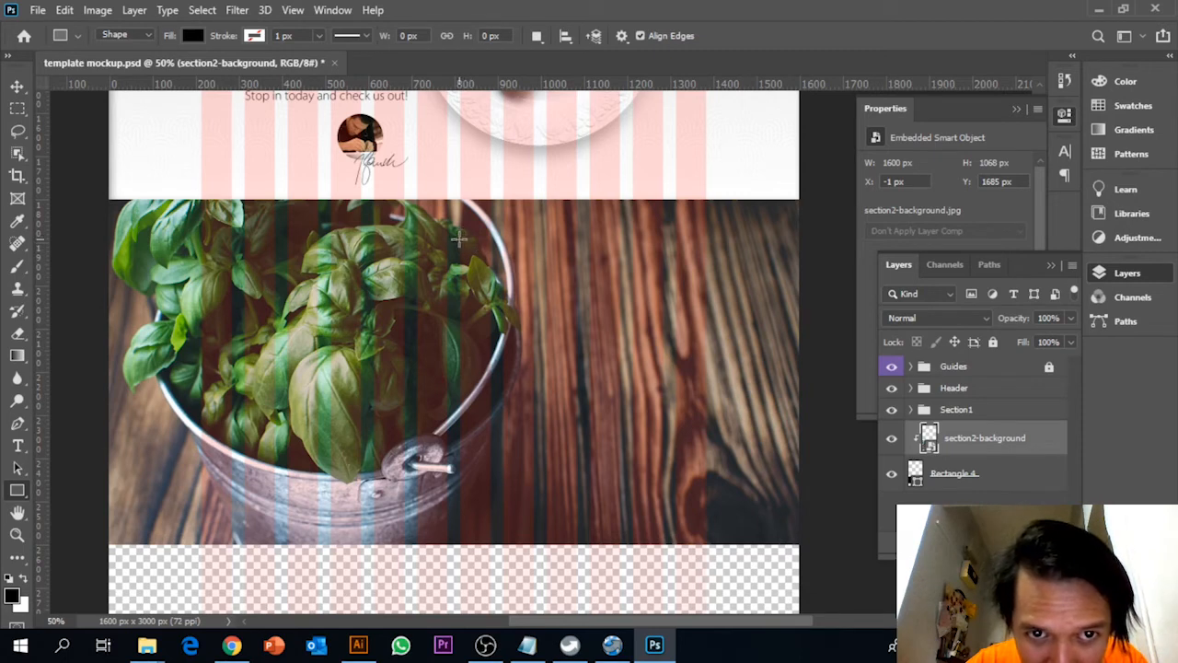
left_click_drag(458, 239, 662, 450)
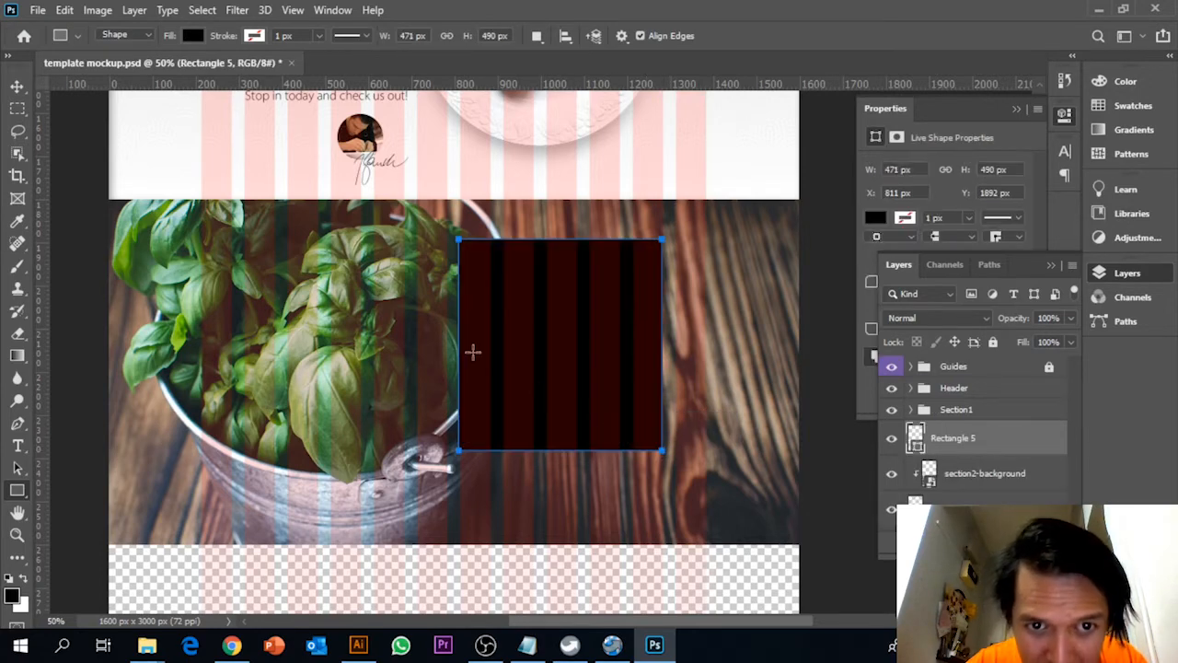
Fit the black rectangle to the column guides at about 470 by 485 px, X 814 and Y 1935 px, and set its opacity to 60%
left_click(16, 86)
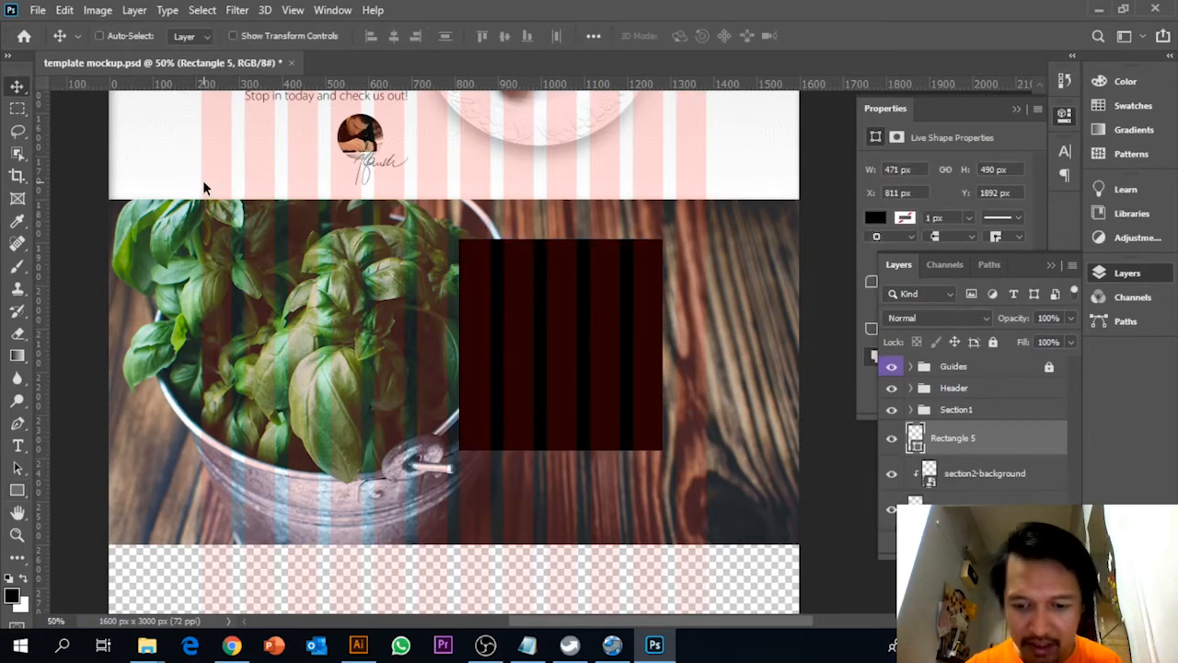
key("ctrl+plus")
key("ctrl+t")
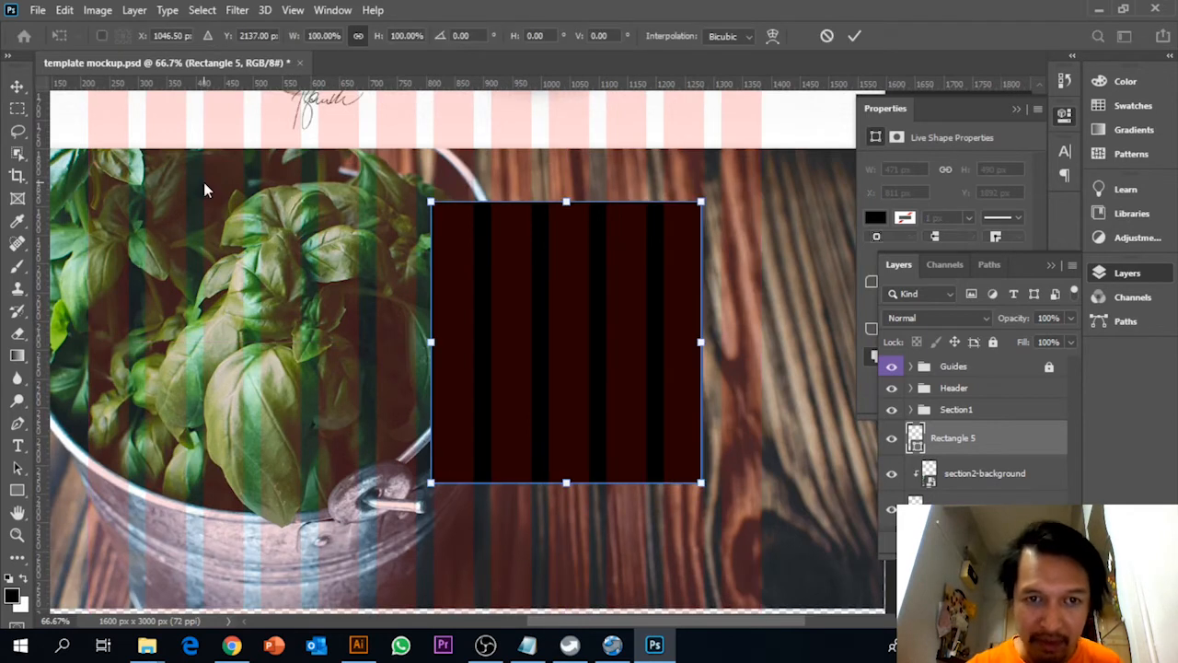
mouse_move(432, 342)
left_mouse_down()
mouse_move(452, 343)
mouse_move(434, 348)
left_mouse_up()
left_click_drag(620, 428, 623, 453)
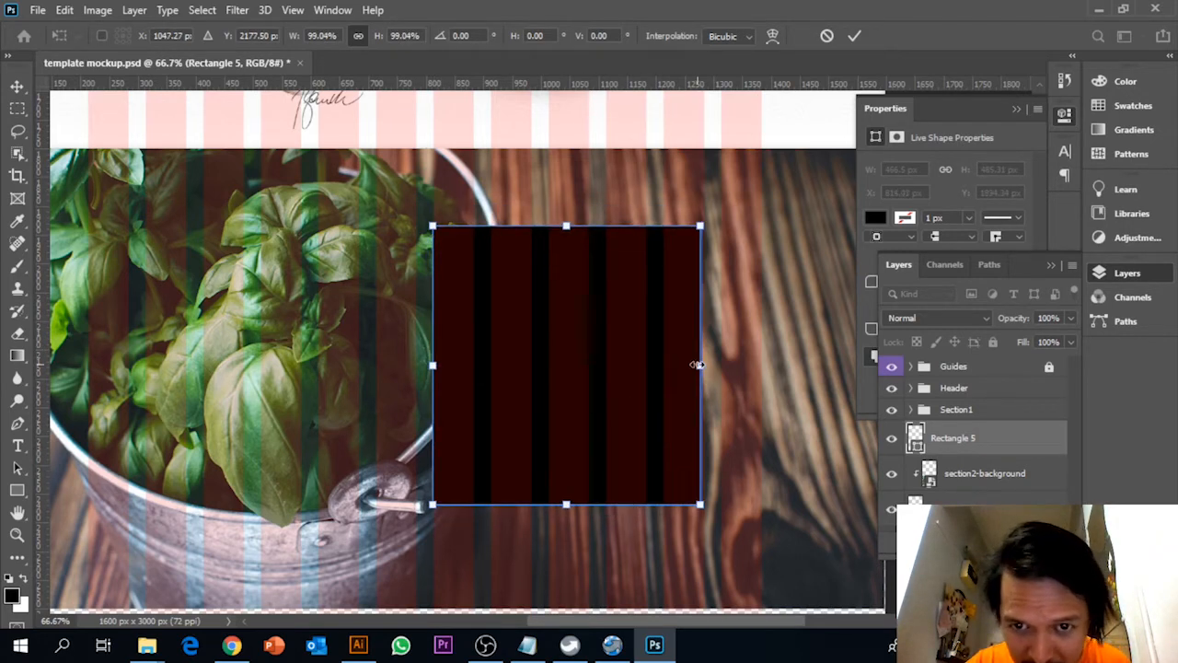
mouse_move(697, 365)
left_mouse_down()
mouse_move(674, 365)
mouse_move(701, 369)
left_mouse_up()
key("Return")
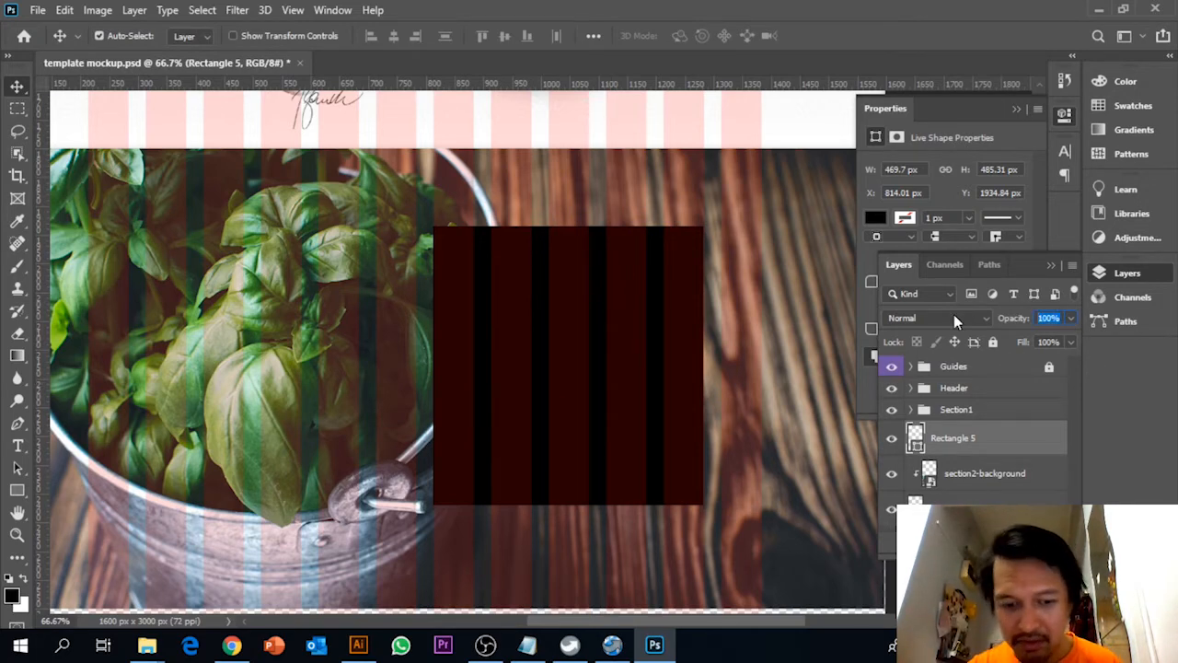
type("60")
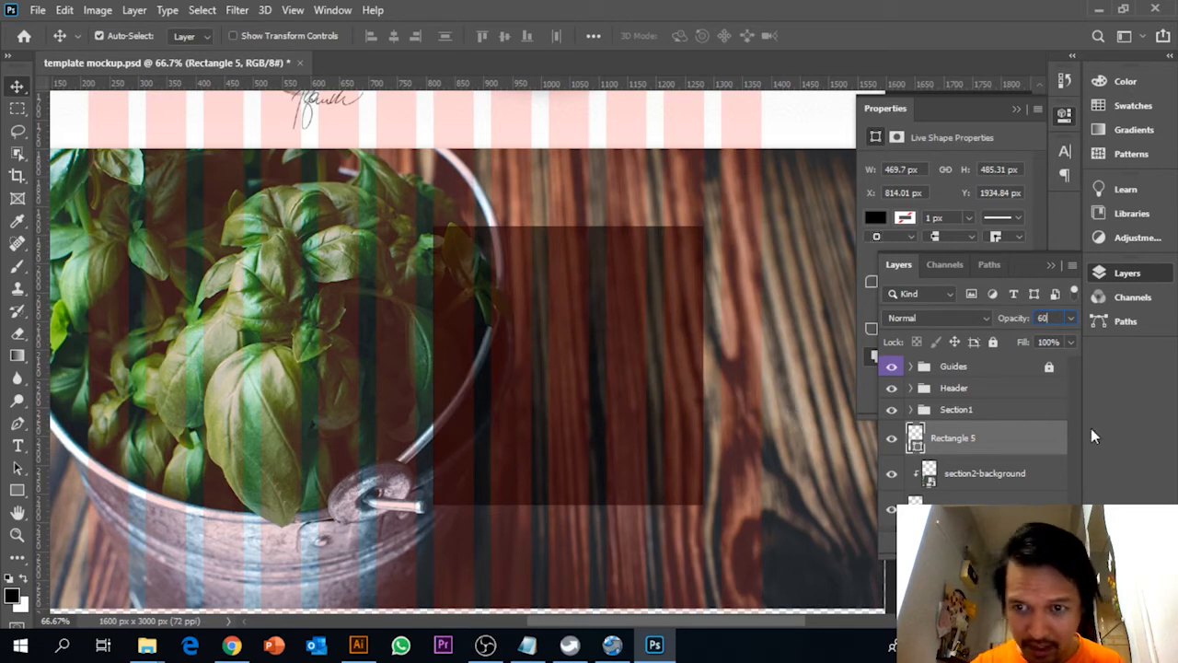
Copy the Section2 heading "Fine ingredients" from the Notepad text file and return to Photoshop
left_click(527, 644)
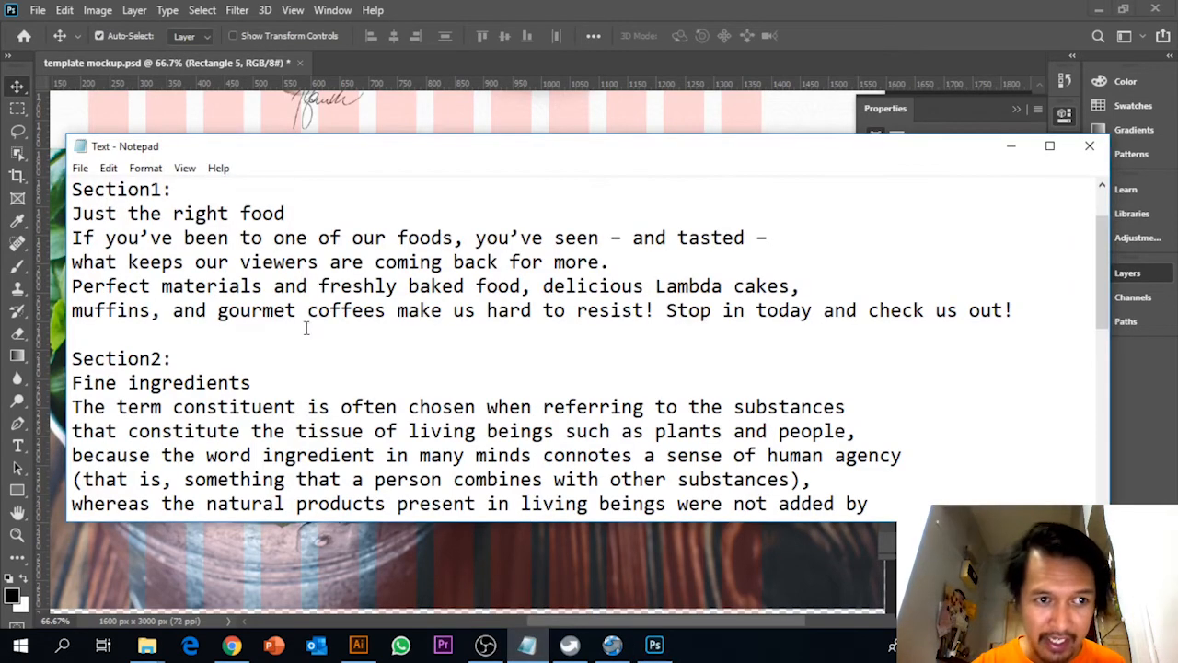
scroll(307, 329, "down", 5)
scroll(300, 382, "up", 2)
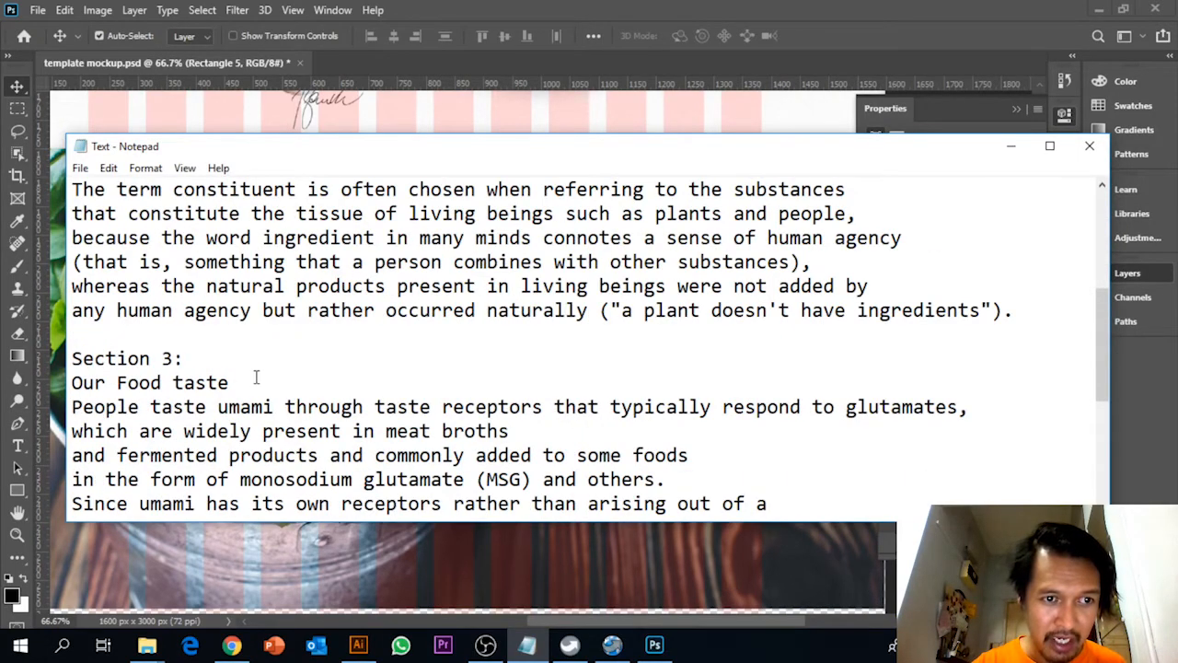
left_click_drag(256, 377, 72, 382)
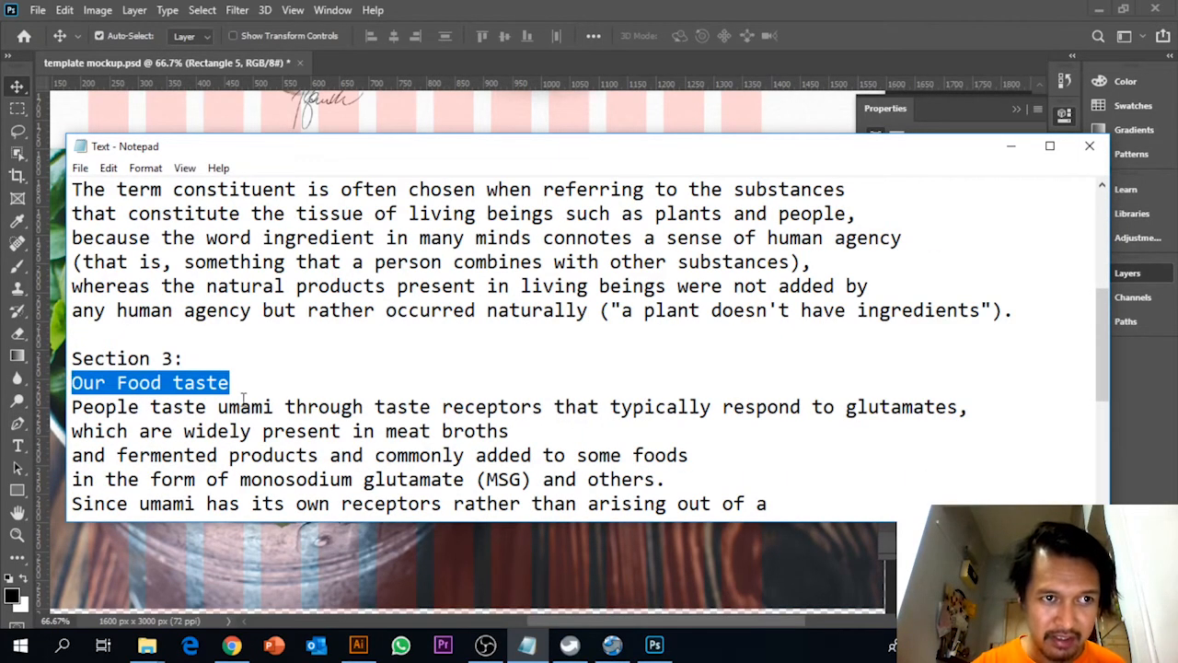
scroll(244, 398, "up", 2)
left_click_drag(242, 309, 49, 310)
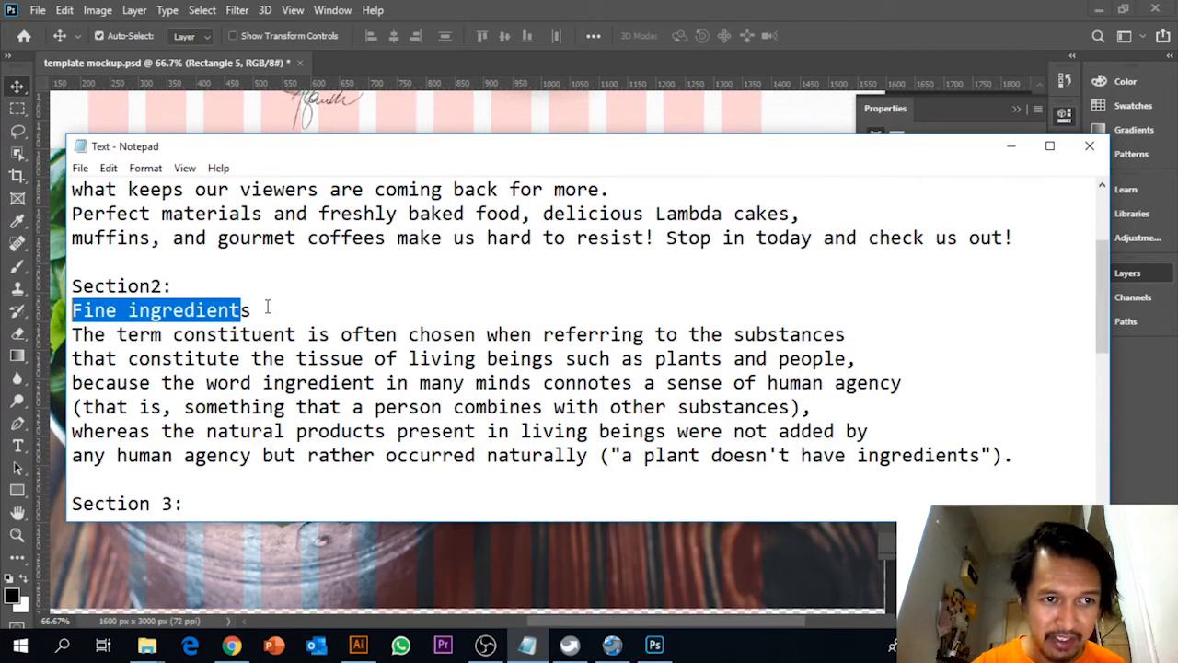
left_click_drag(267, 309, 70, 311)
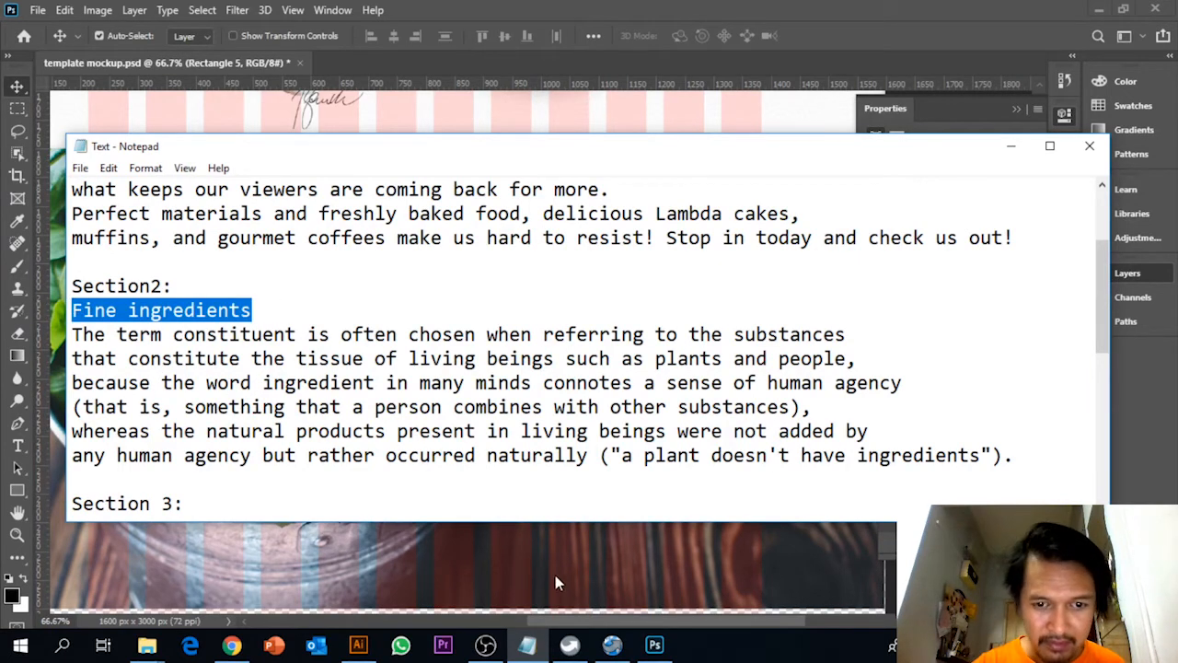
left_click(654, 645)
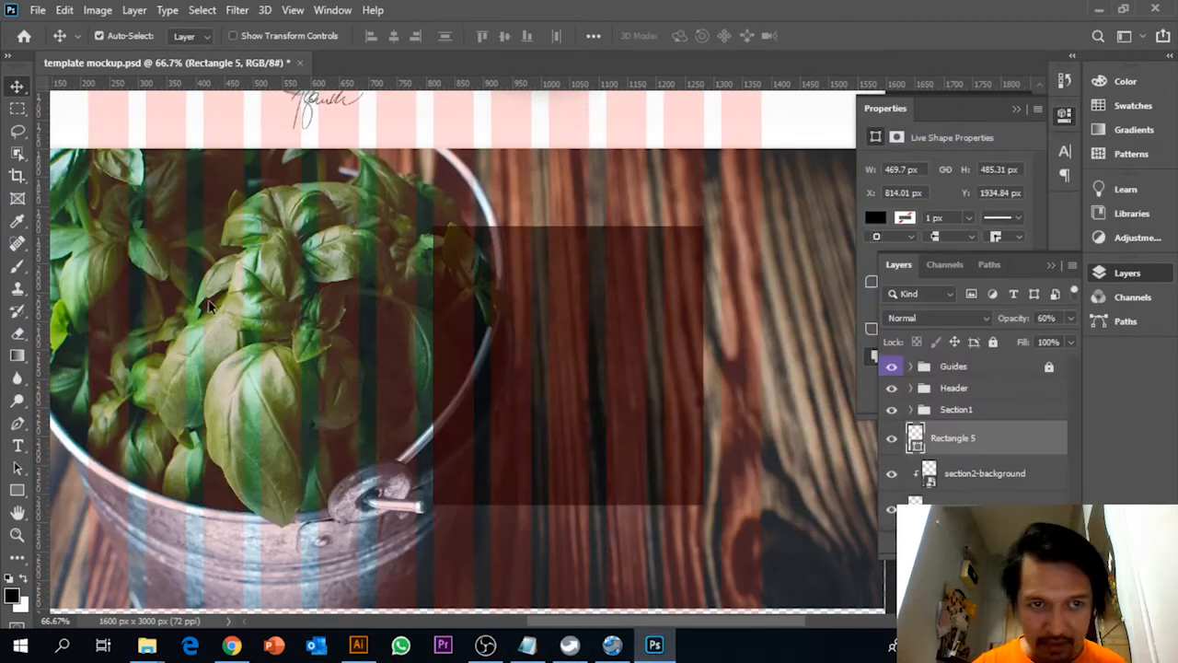
left_click(18, 445)
left_click(614, 320)
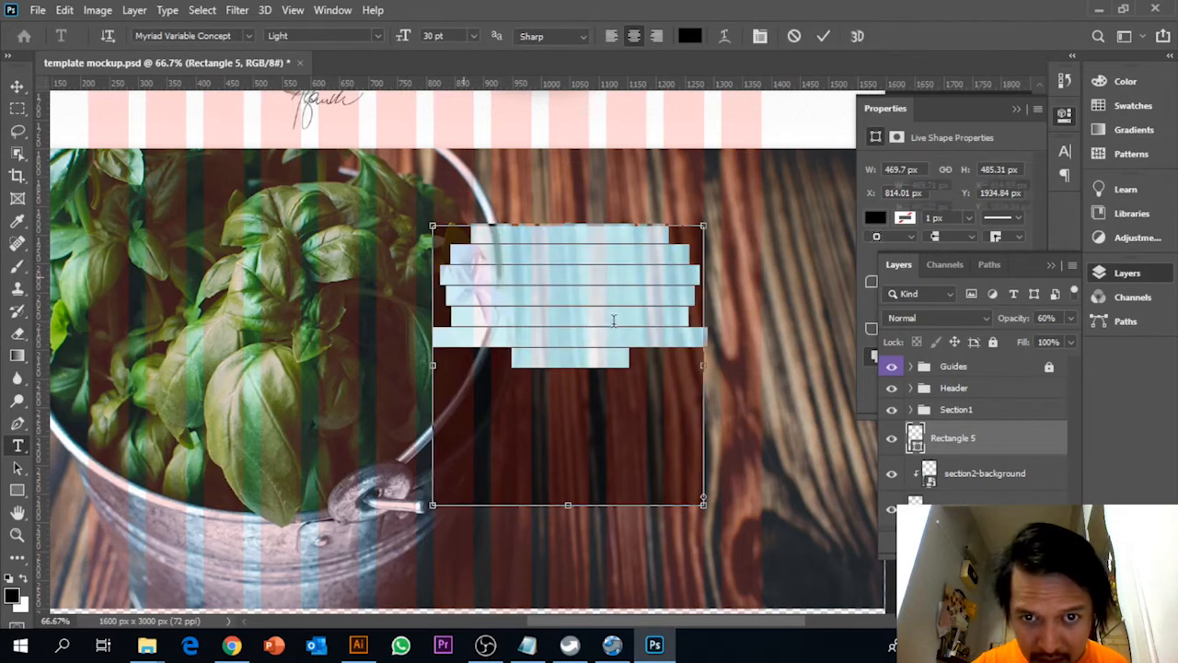
left_click(18, 86)
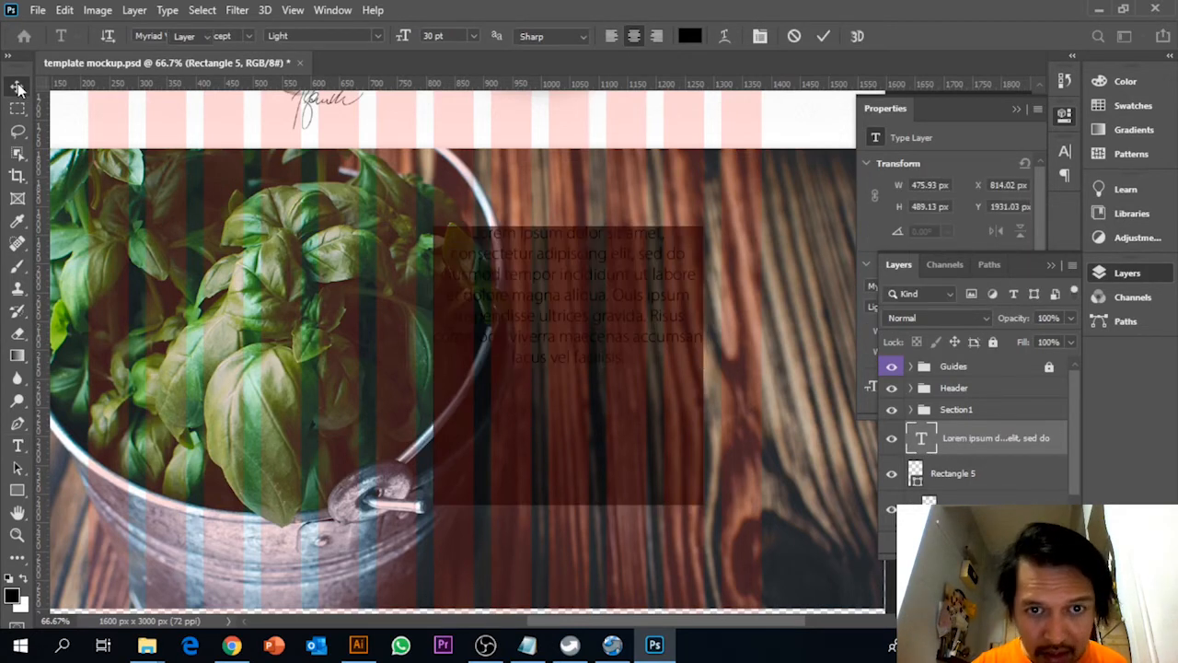
key("Delete")
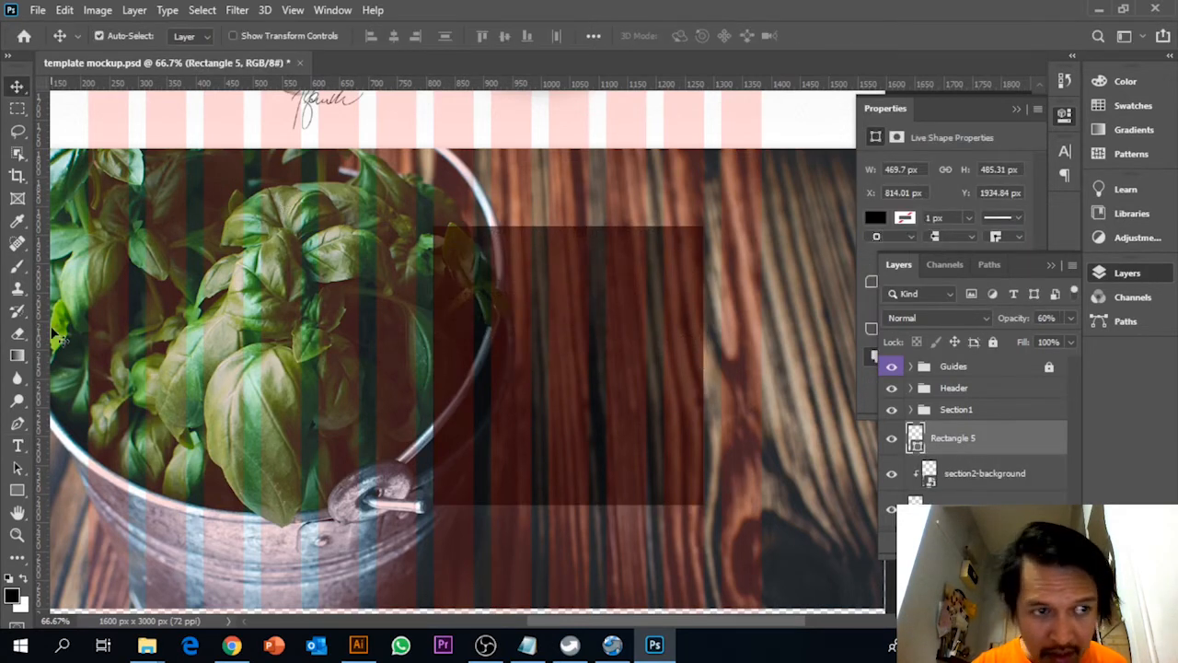
Create a text box about 262 by 138 px containing "Fine ingredients" and move it onto the upper part of the dark rectangle
left_click(17, 445)
left_click_drag(226, 288, 375, 359)
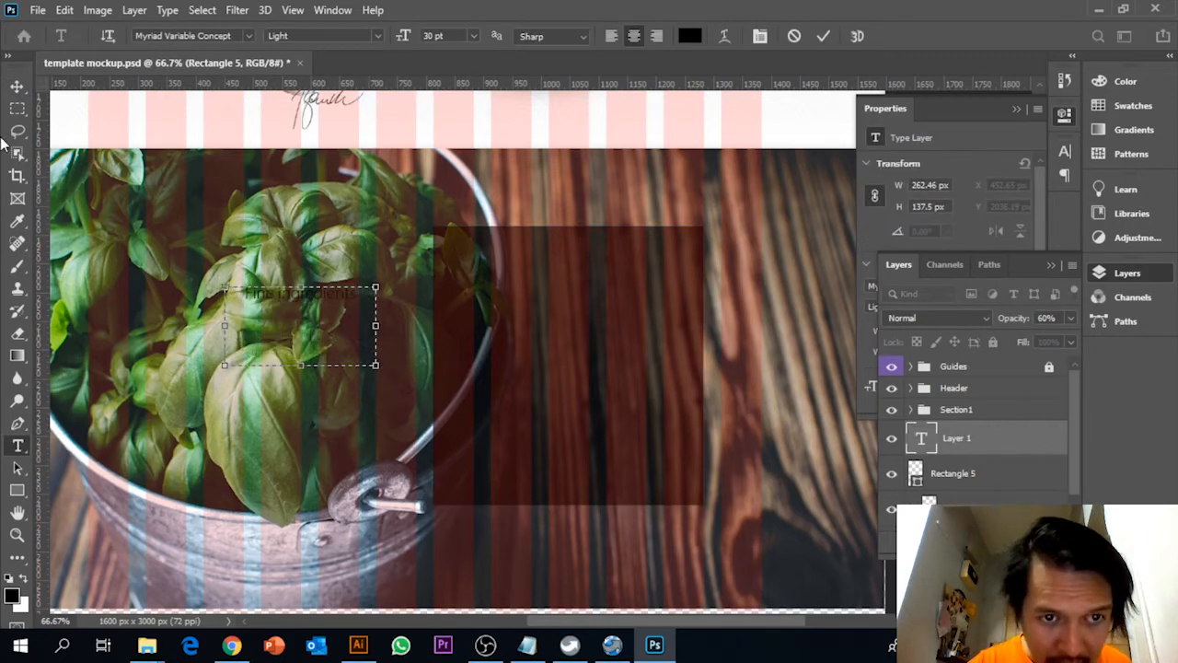
left_click(17, 86)
left_click_drag(305, 295, 554, 255)
key("ctrl+t")
left_click_drag(624, 286, 681, 289)
key("ctrl+z")
Widen the heading's text box on both sides to about 466 px so it spans the dark rectangle
left_click(18, 446)
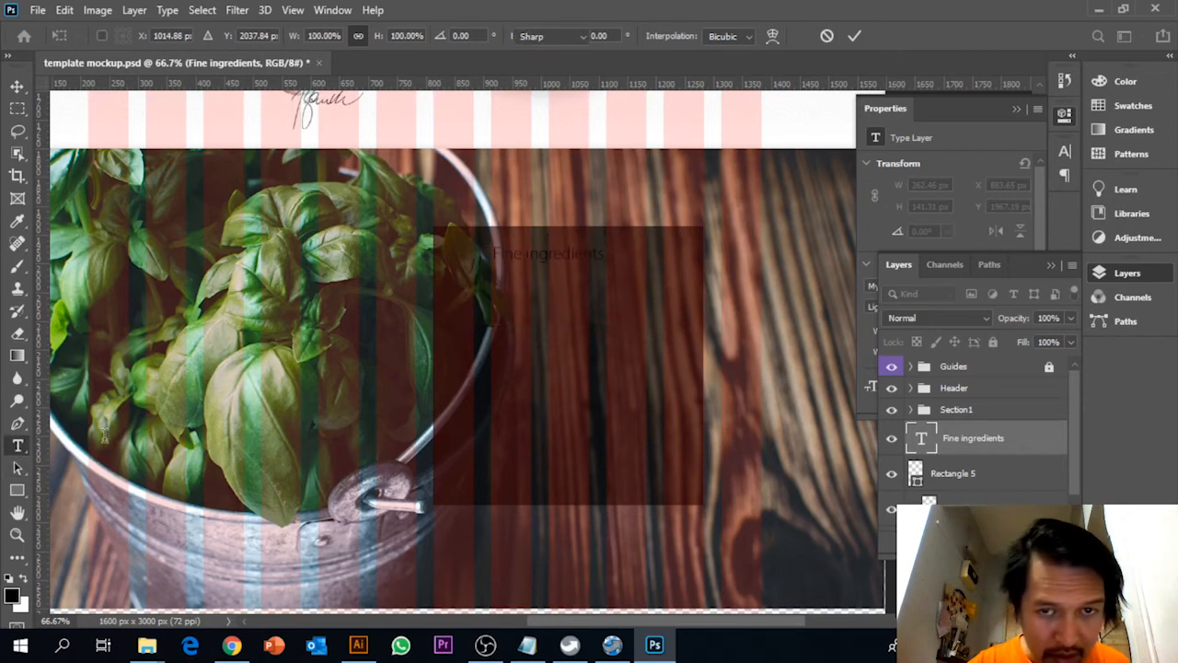
left_click(592, 254)
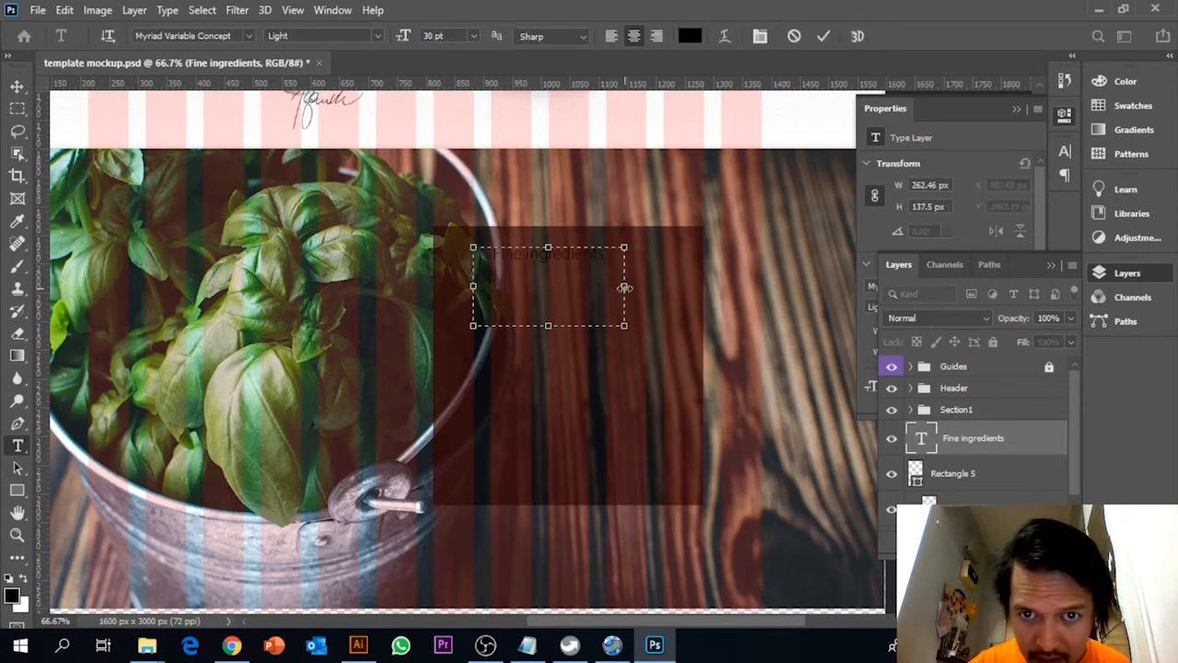
left_click_drag(624, 287, 699, 289)
left_click_drag(473, 287, 434, 293)
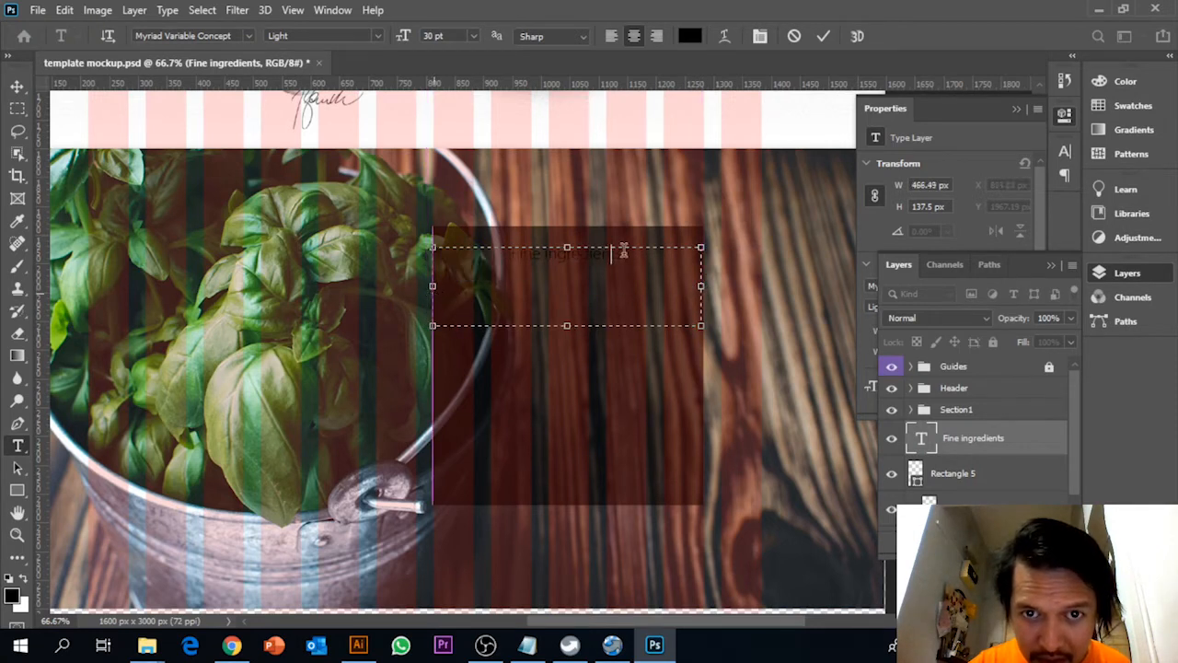
Set the "Fine ingredients" heading's text colour to white, ffffff
left_click_drag(624, 253, 447, 247)
left_click(689, 36)
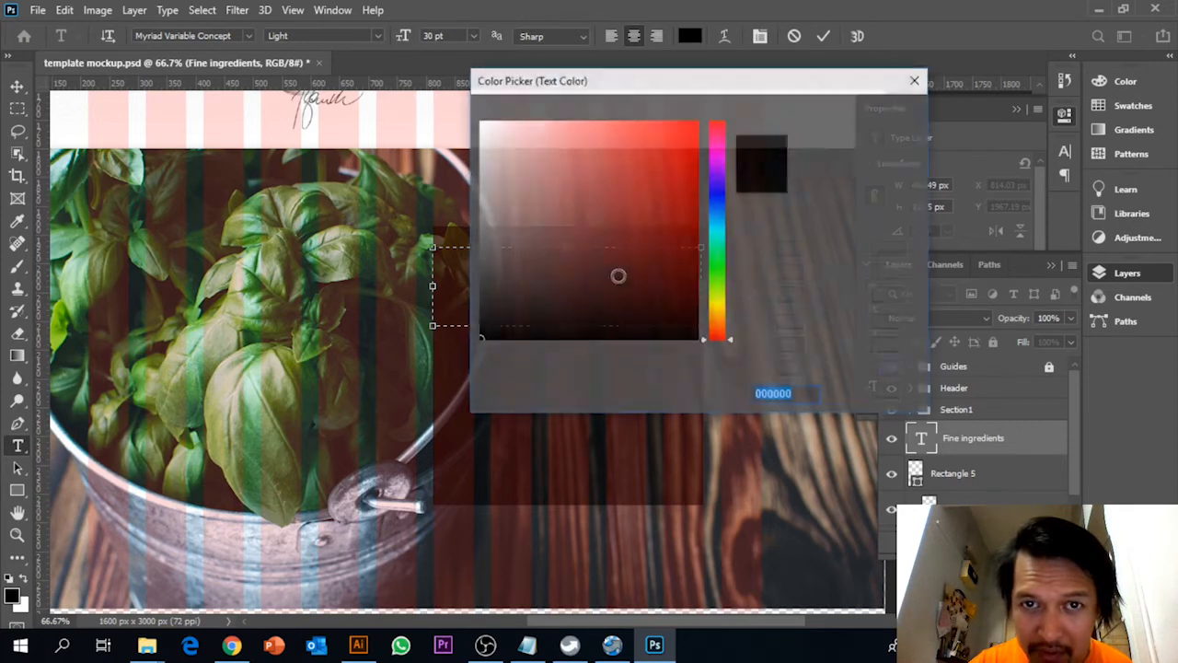
type("ffffff")
left_click(844, 112)
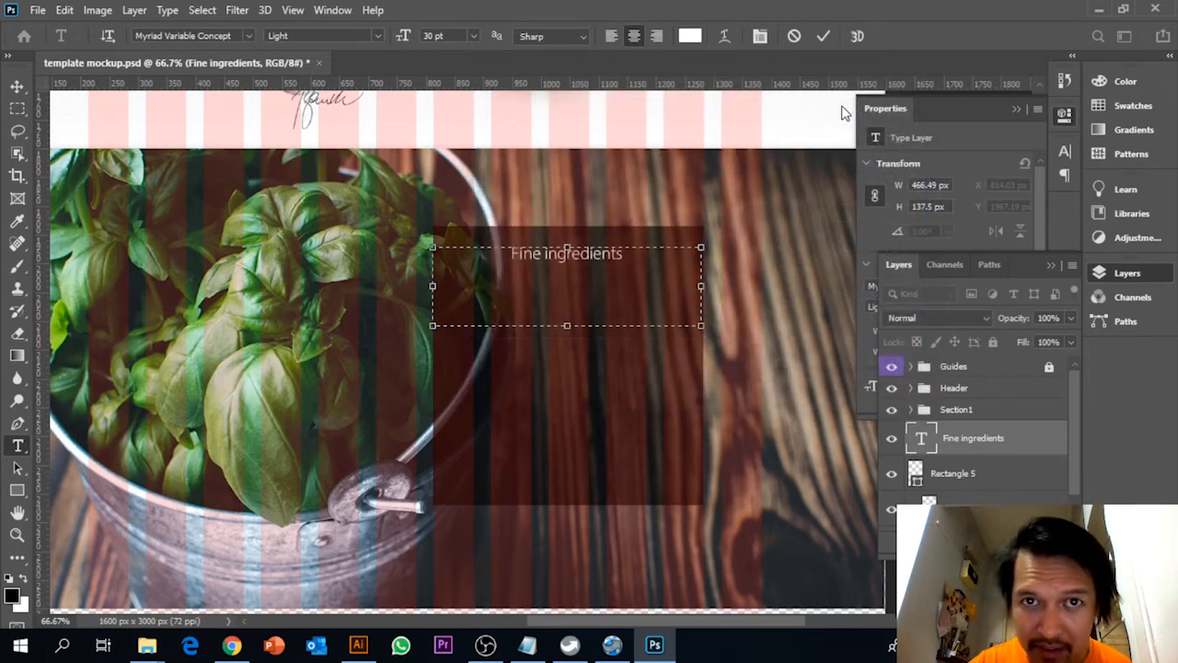
Try the Bold style on the heading and settle on Semibold in Myriad Variable Concept
left_click(248, 35)
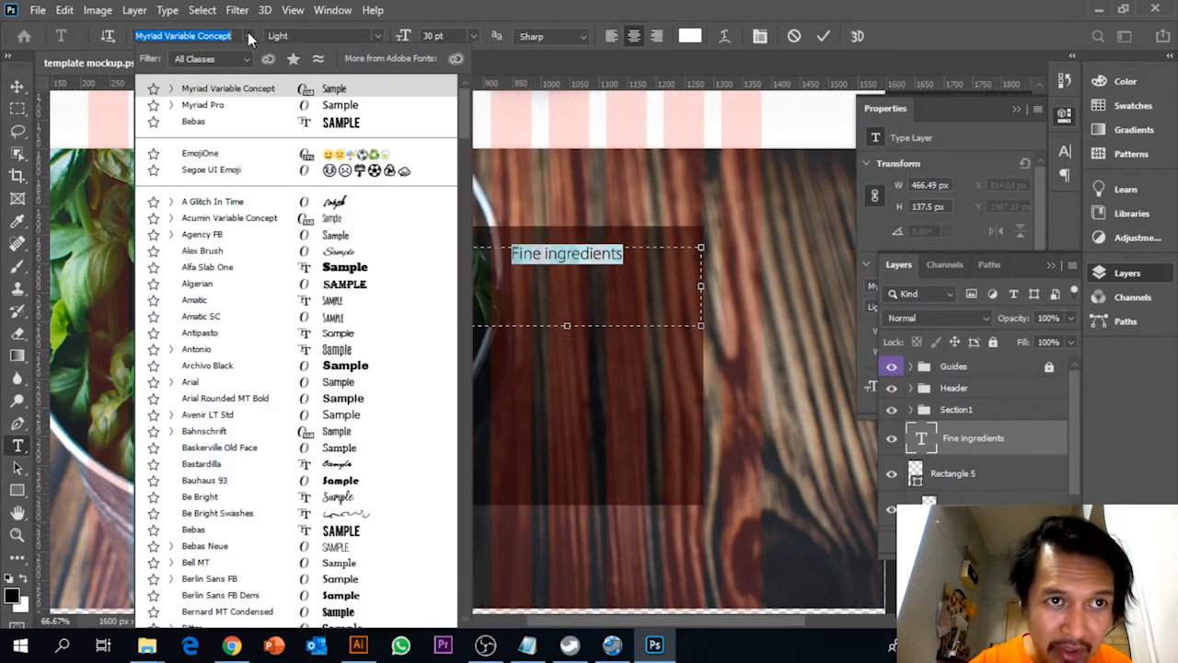
left_click(248, 35)
left_click(376, 36)
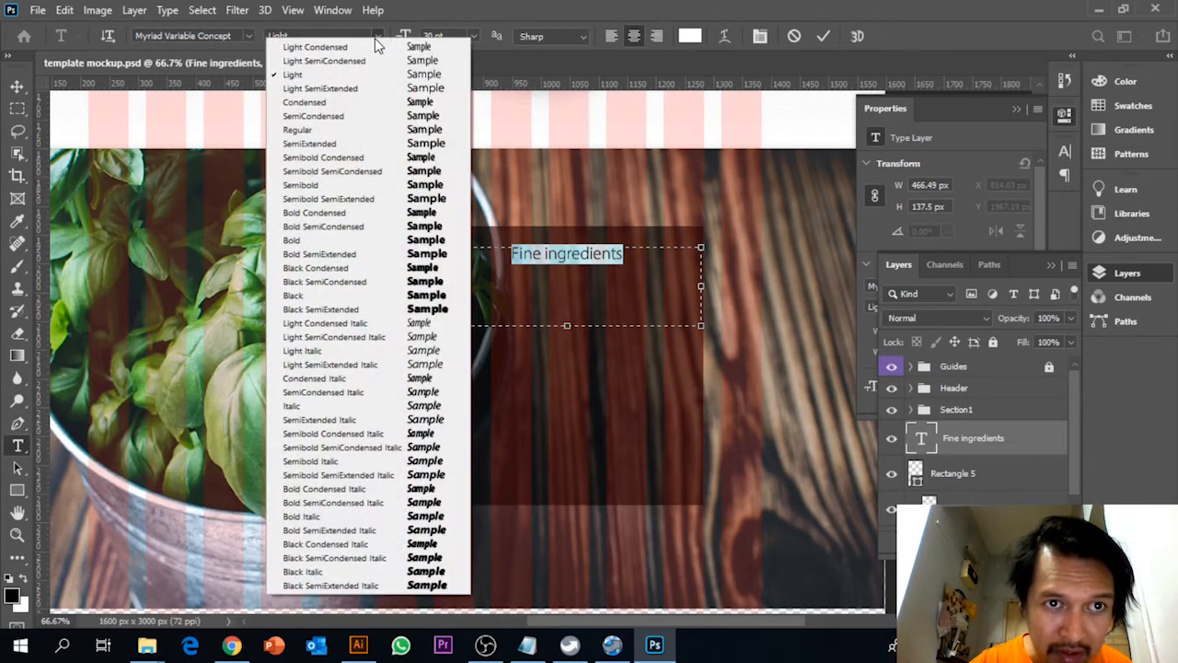
left_click(340, 239)
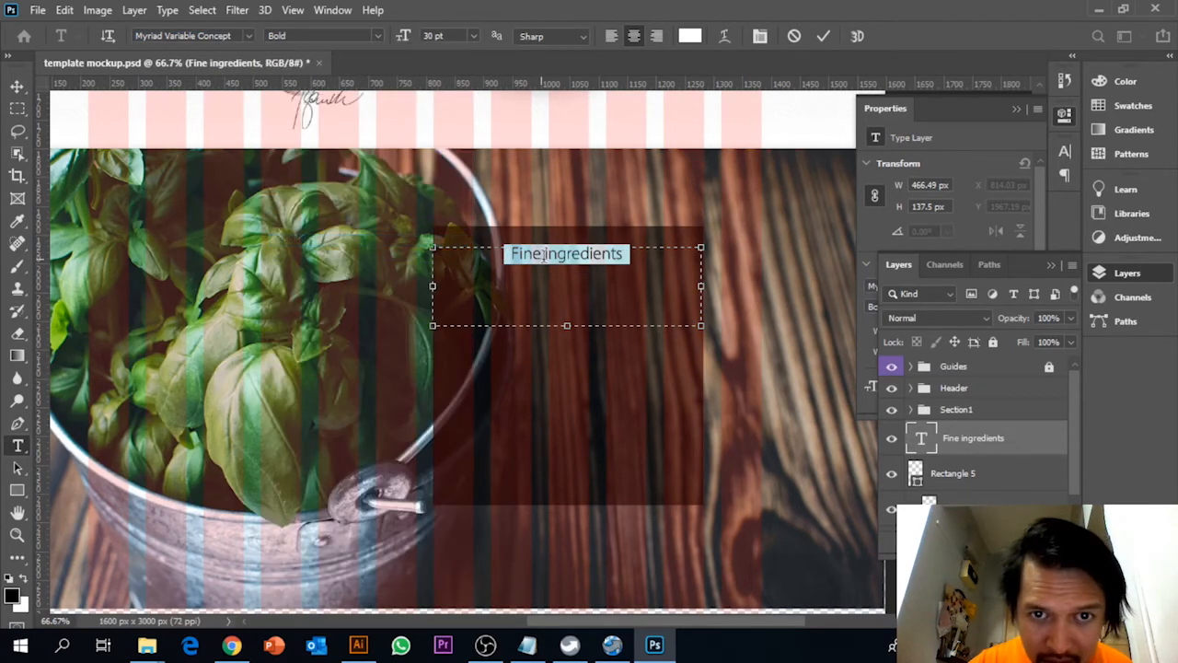
left_click(376, 35)
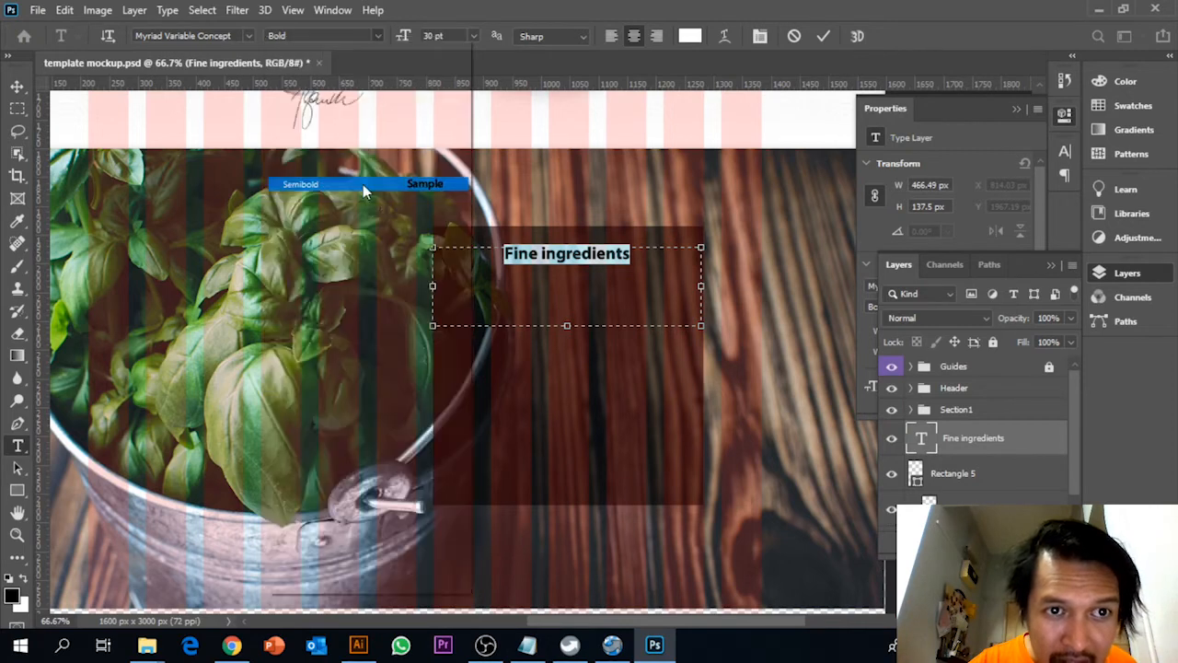
left_click(363, 184)
Capitalise the second word of the heading so it reads "Fine Ingredients"
left_click(569, 258)
left_click_drag(632, 254, 466, 246)
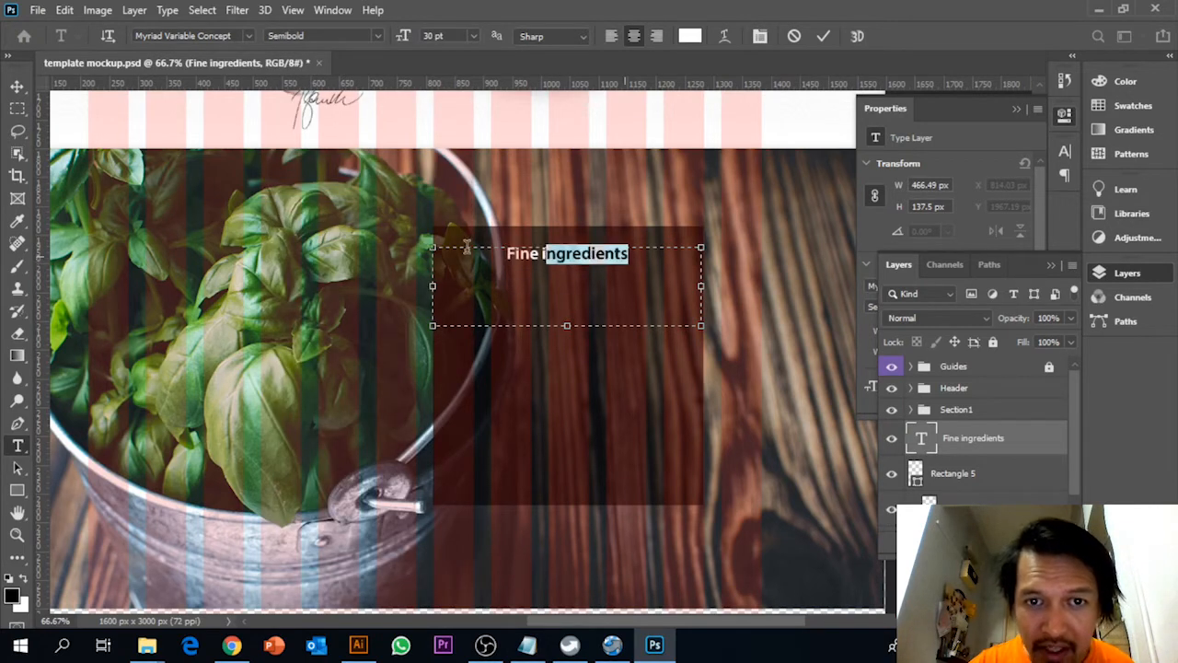
left_click(549, 257)
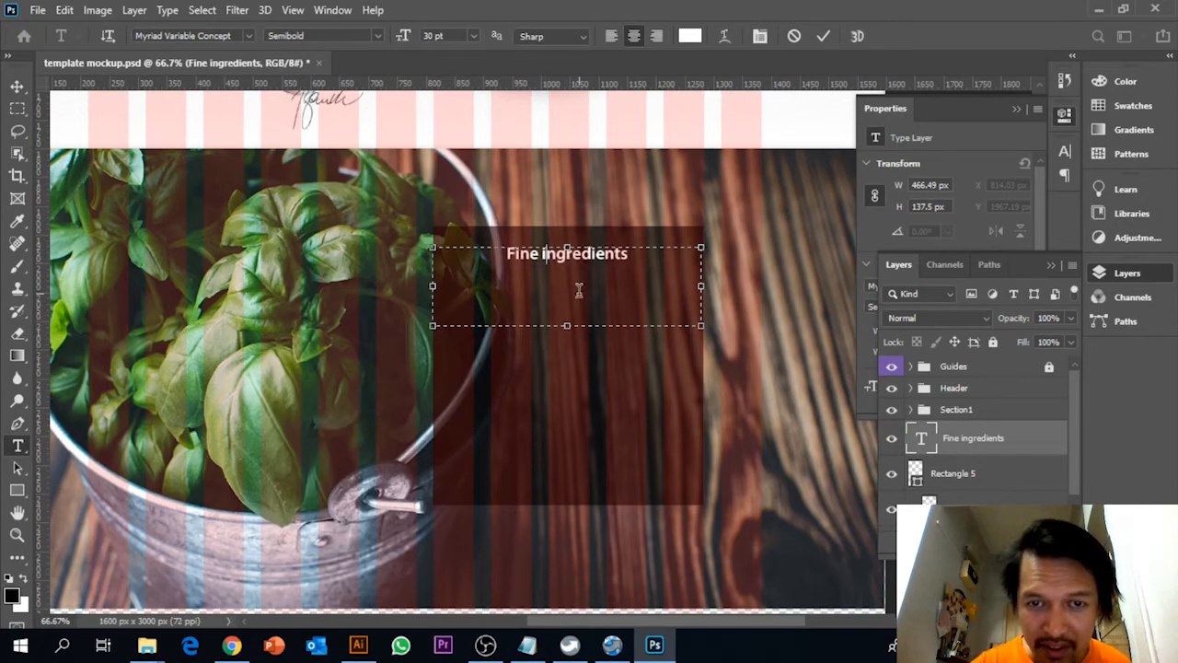
key("BackSpace")
type("I")
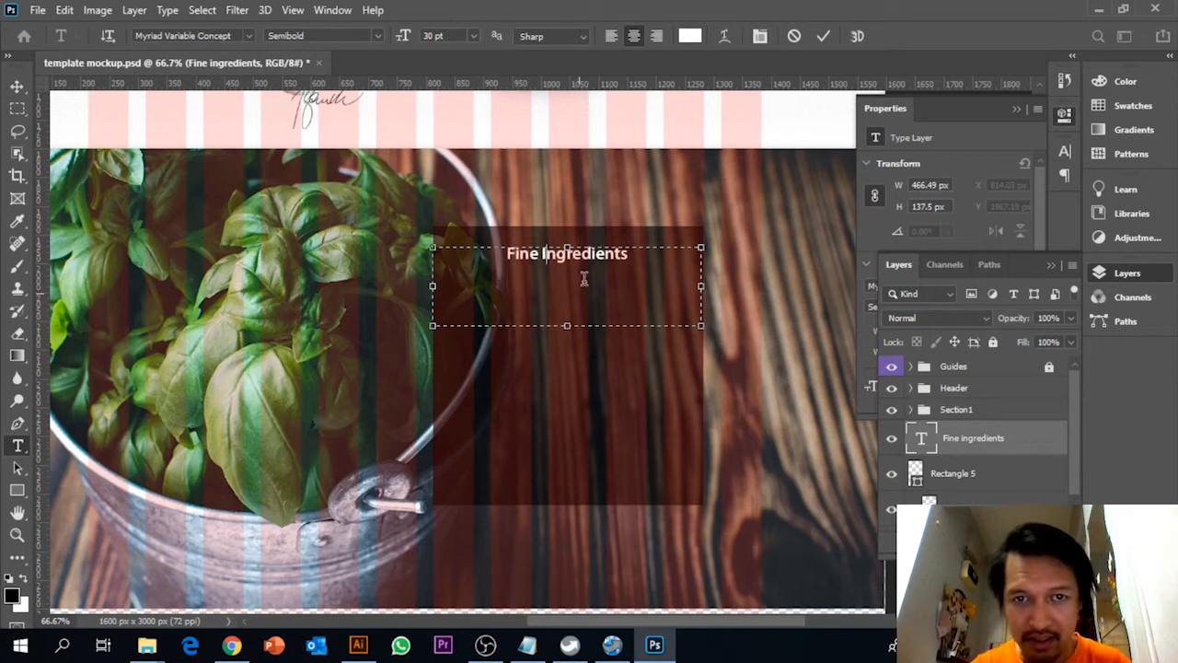
Shorten the "Fine Ingredients" text box to about 50 px high and commit the text edit
left_click_drag(571, 324, 568, 273)
left_click(16, 87)
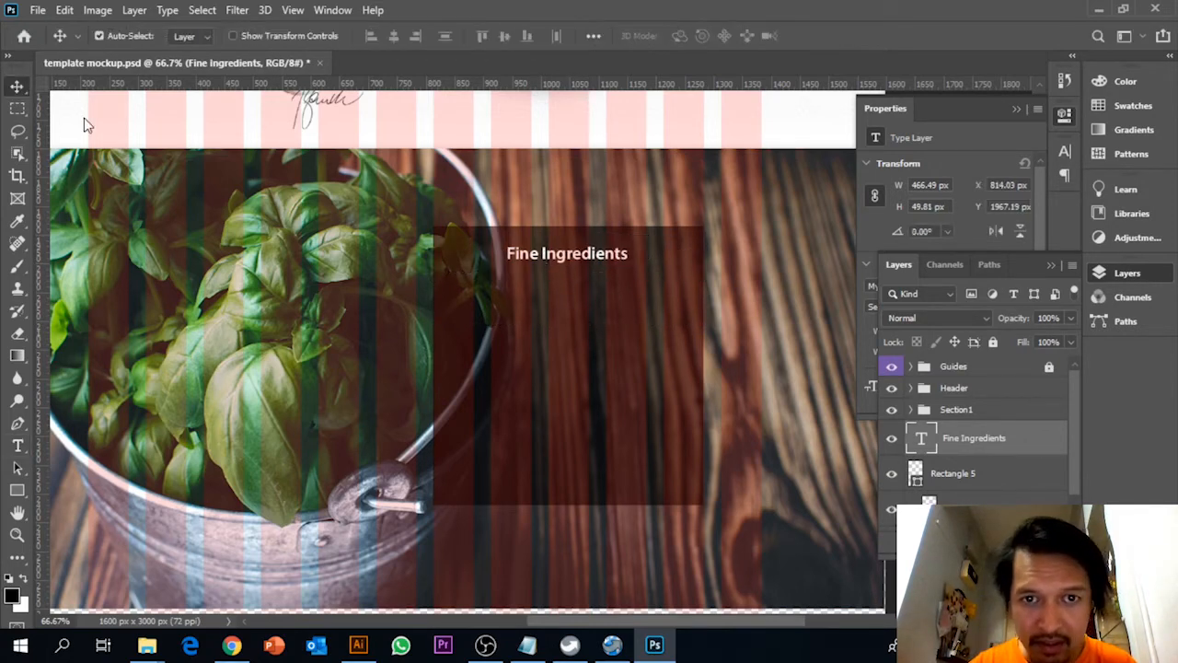
Switch to Notepad, copy the Section2 paragraph starting "The term constituent", and return to Photoshop
left_click(527, 645)
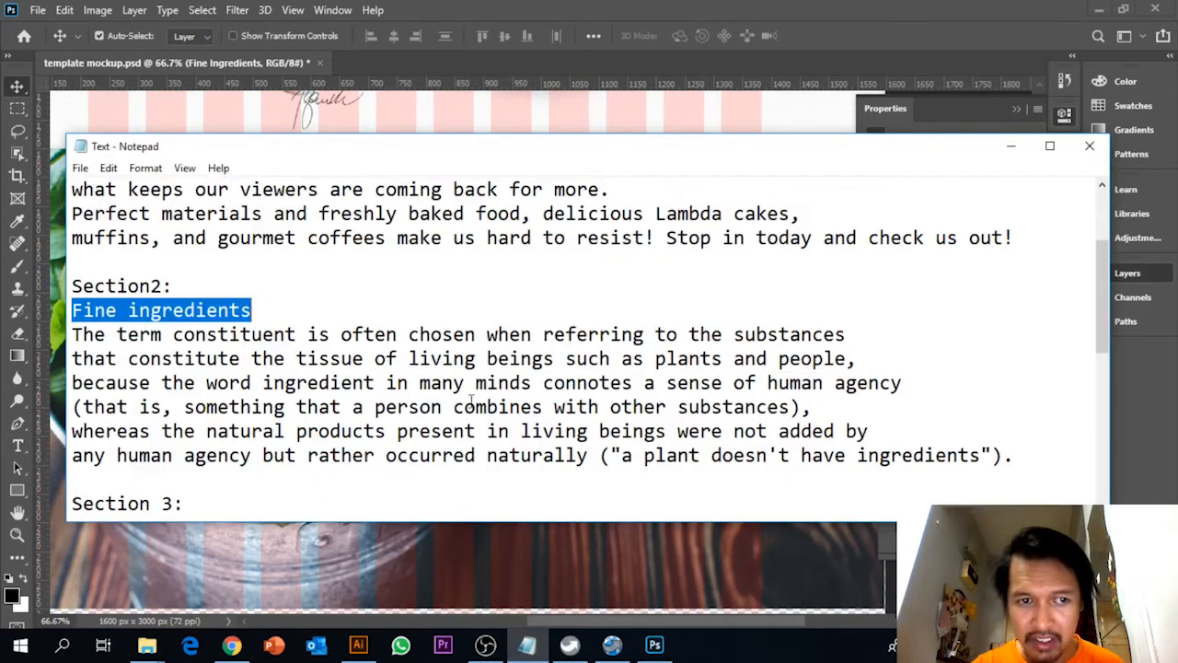
left_click(367, 383)
left_click_drag(80, 339, 1034, 462)
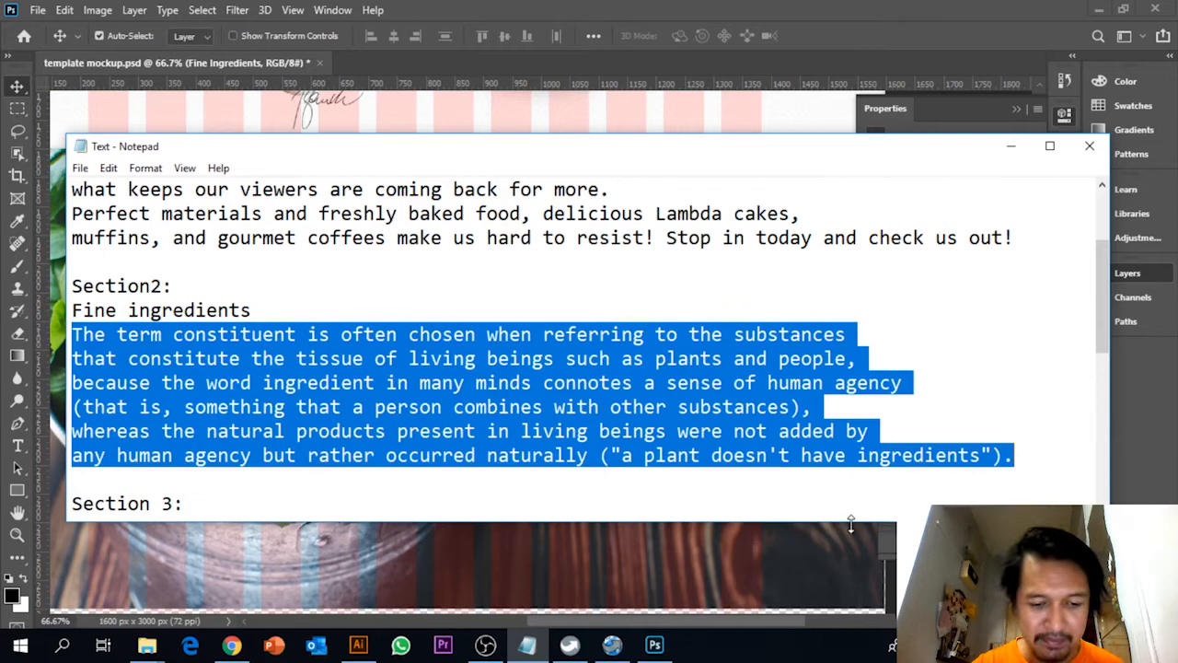
left_click(655, 644)
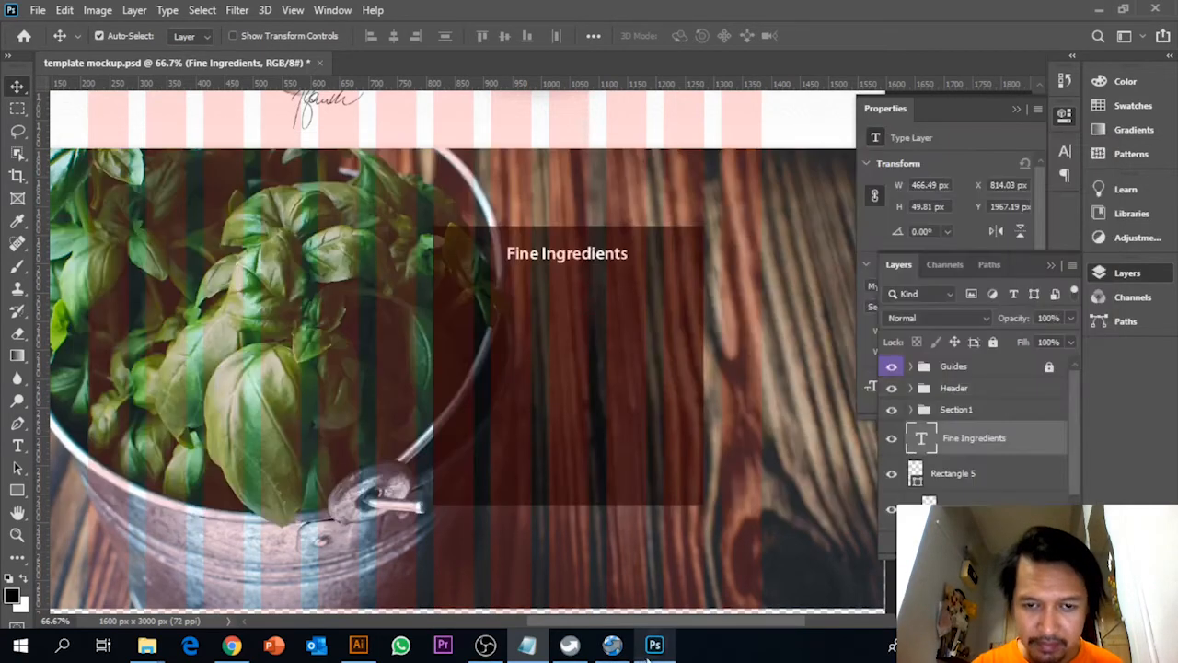
Create a text box about 366 by 188 px over the basil and paste the copied paragraph into it
left_click(17, 446)
left_click_drag(204, 307, 416, 412)
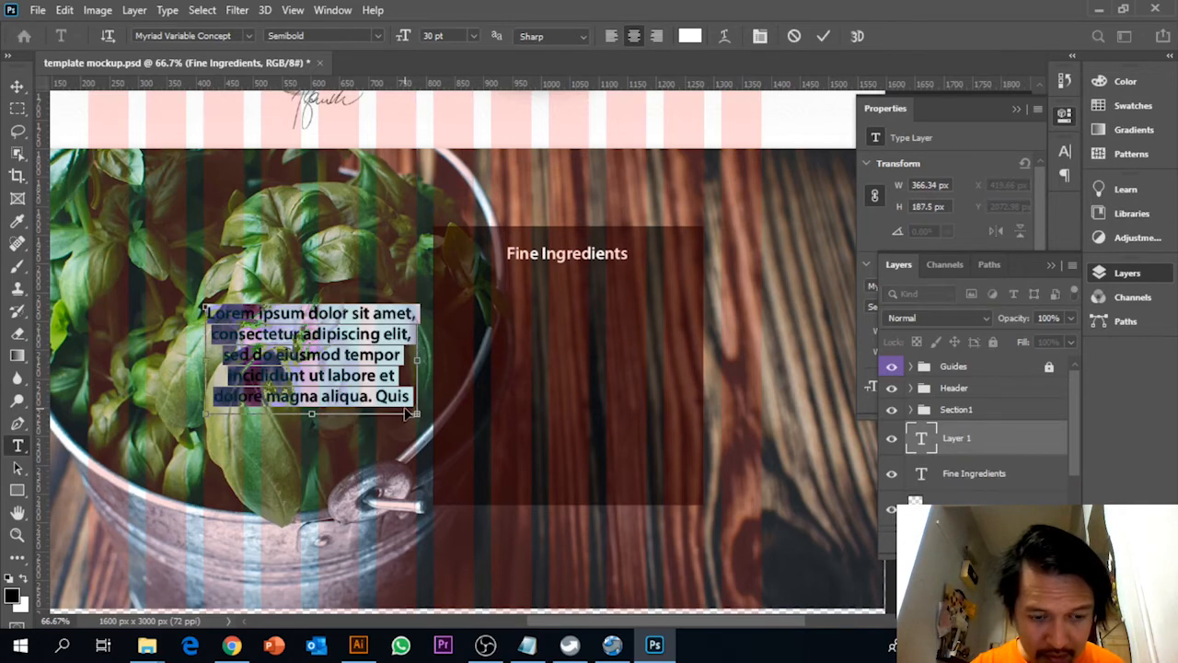
type("The term constituent is often chosen when referring to the substances that constitute the tissue of living beings such as plants")
Set the whole paragraph to Regular style at 16 pt and move it onto the dark rectangle below the heading
key("ctrl+a")
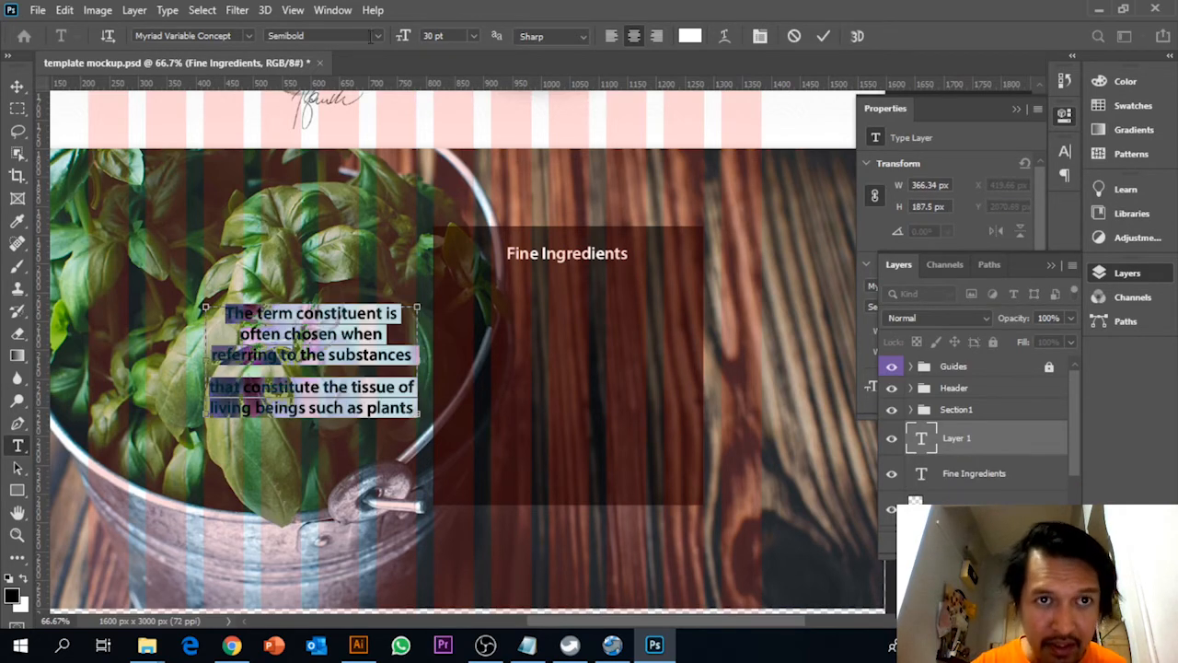
left_click(378, 37)
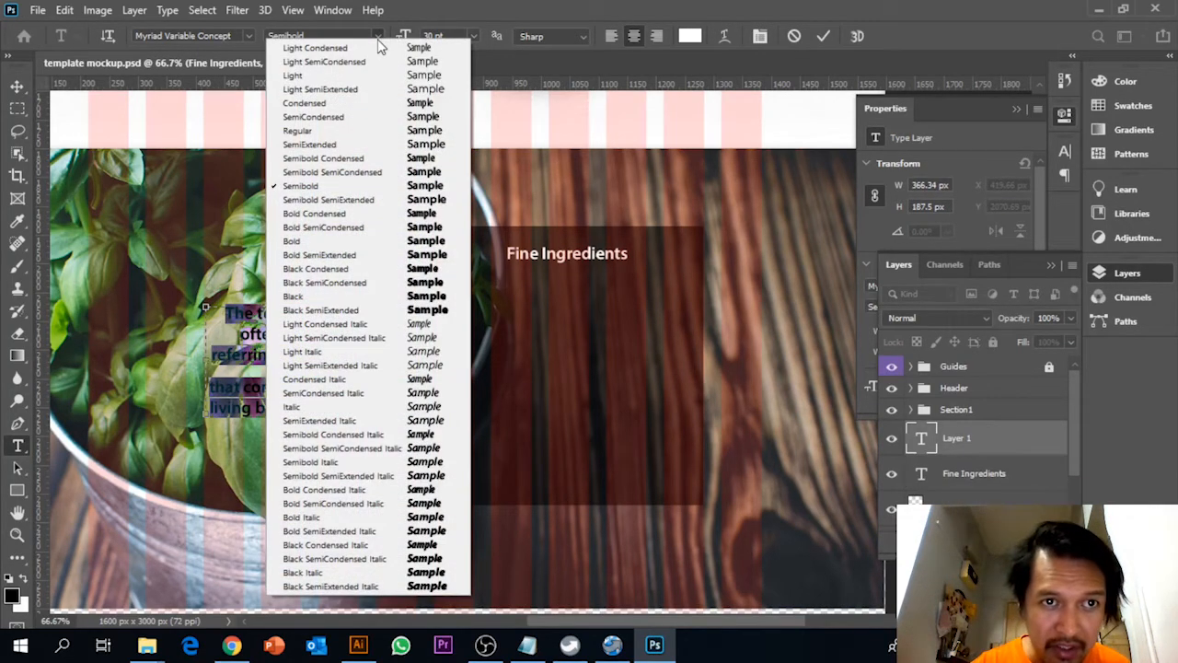
left_click(337, 131)
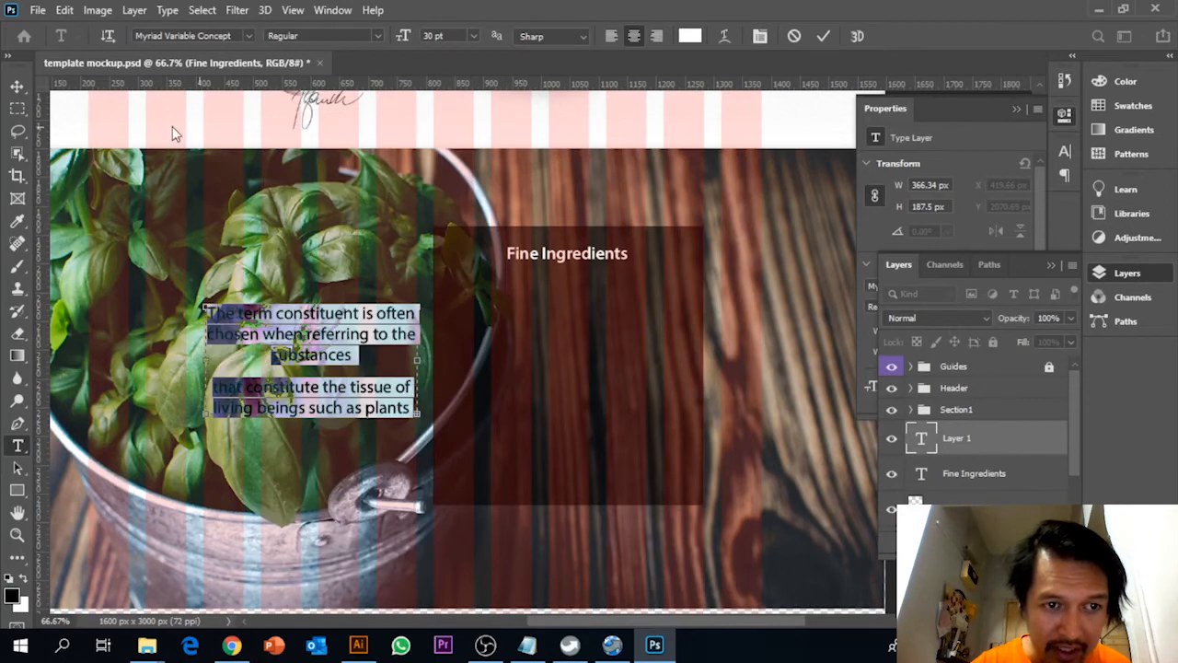
left_click(473, 38)
left_click(451, 164)
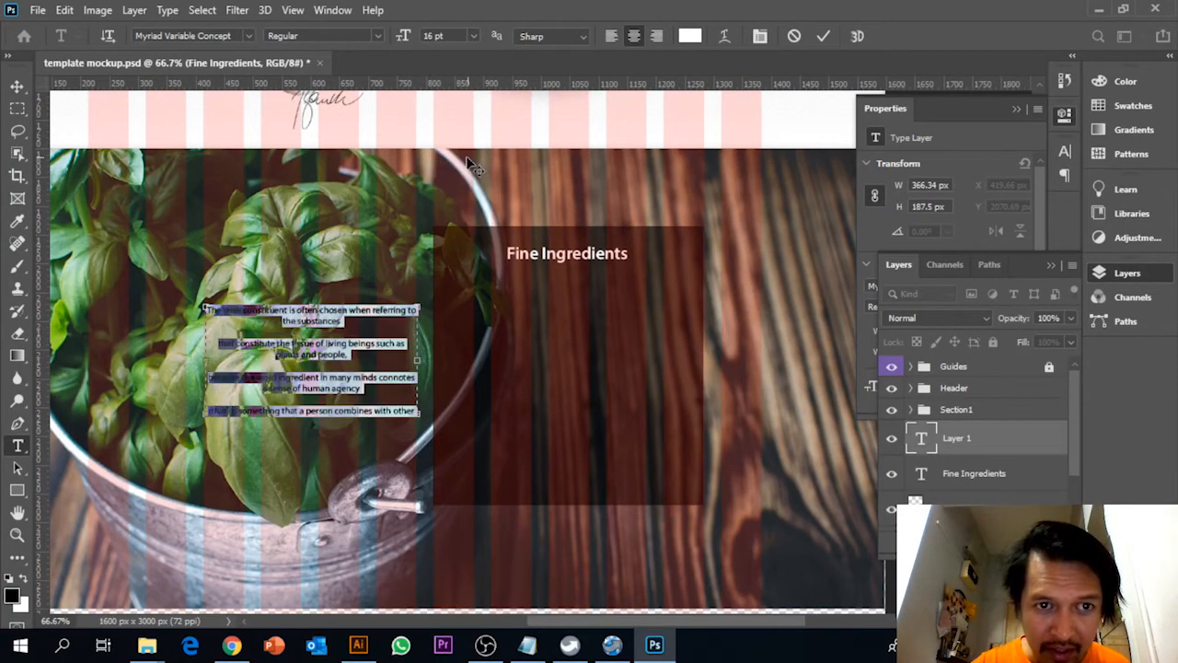
left_click(17, 85)
left_click_drag(307, 331, 571, 378)
Remove the line breaks inside the pasted text so it runs as one continuous paragraph
left_click(16, 445)
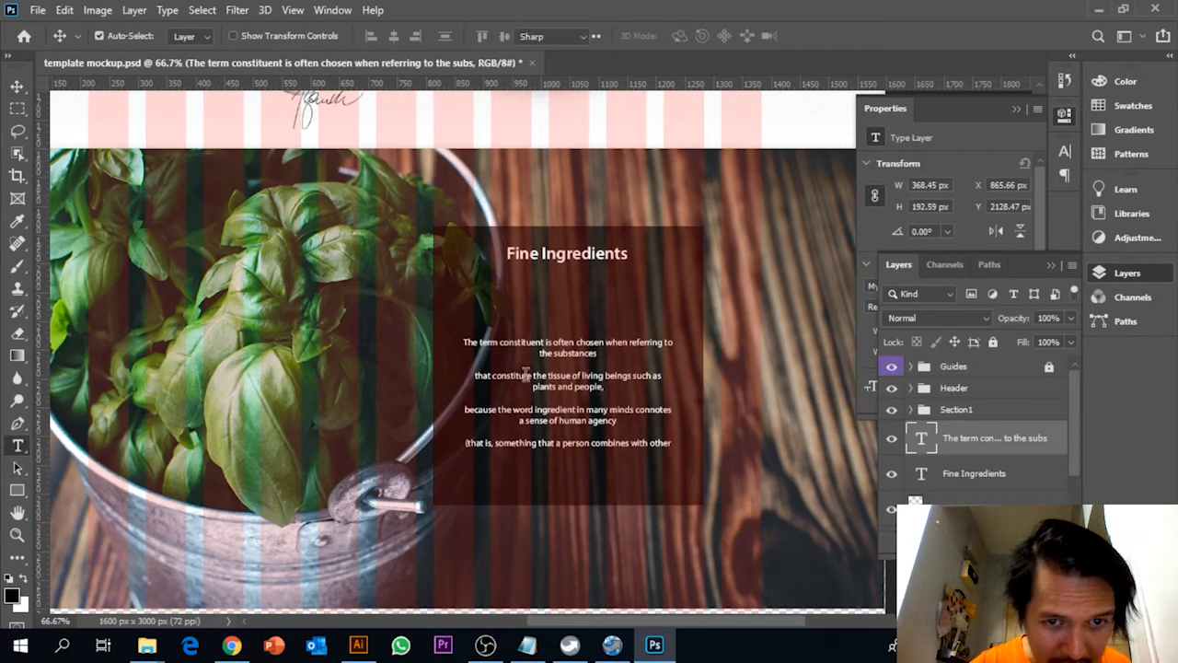
left_click(488, 376)
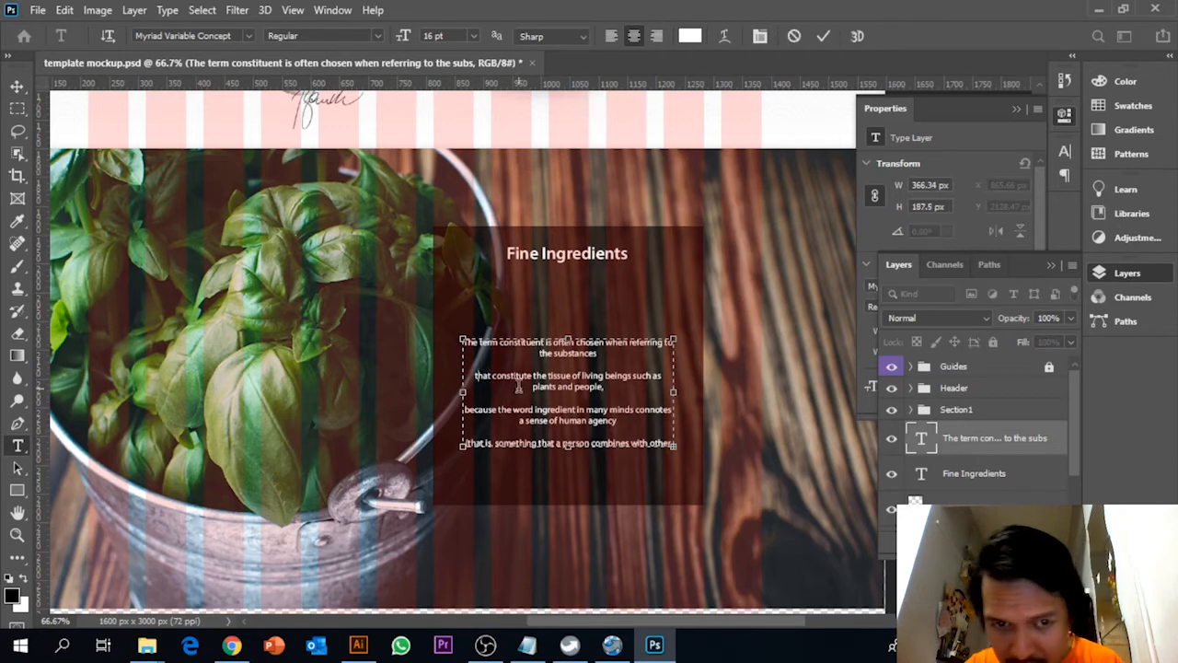
key("BackSpace")
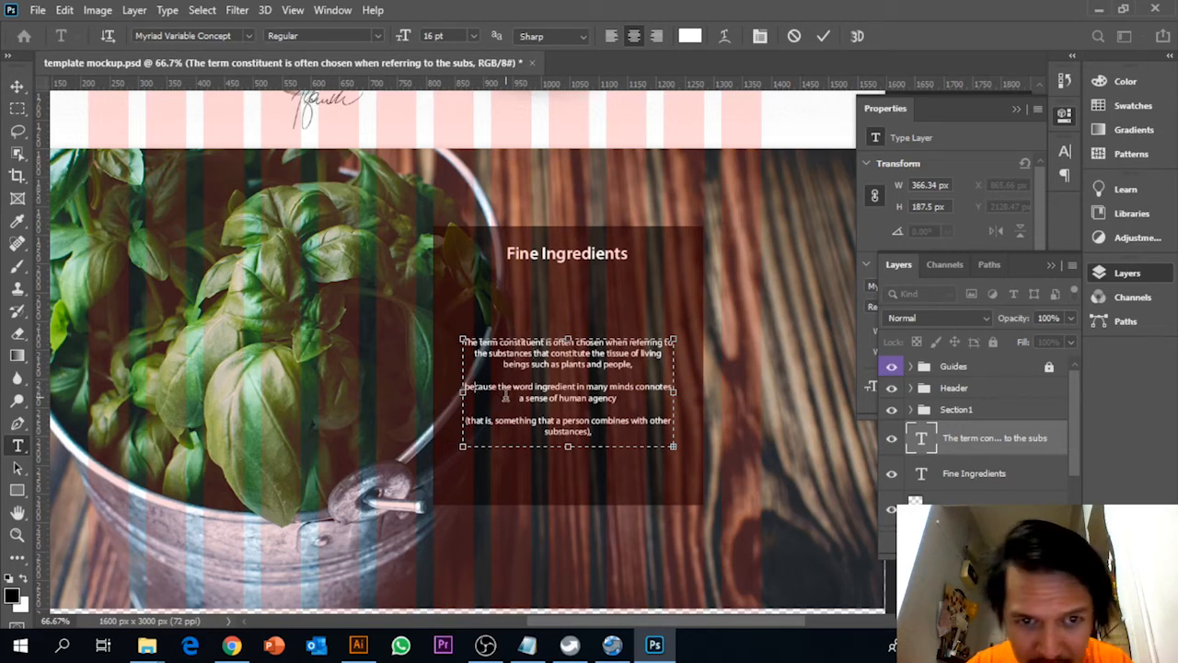
key("BackSpace")
key("BackSpace")
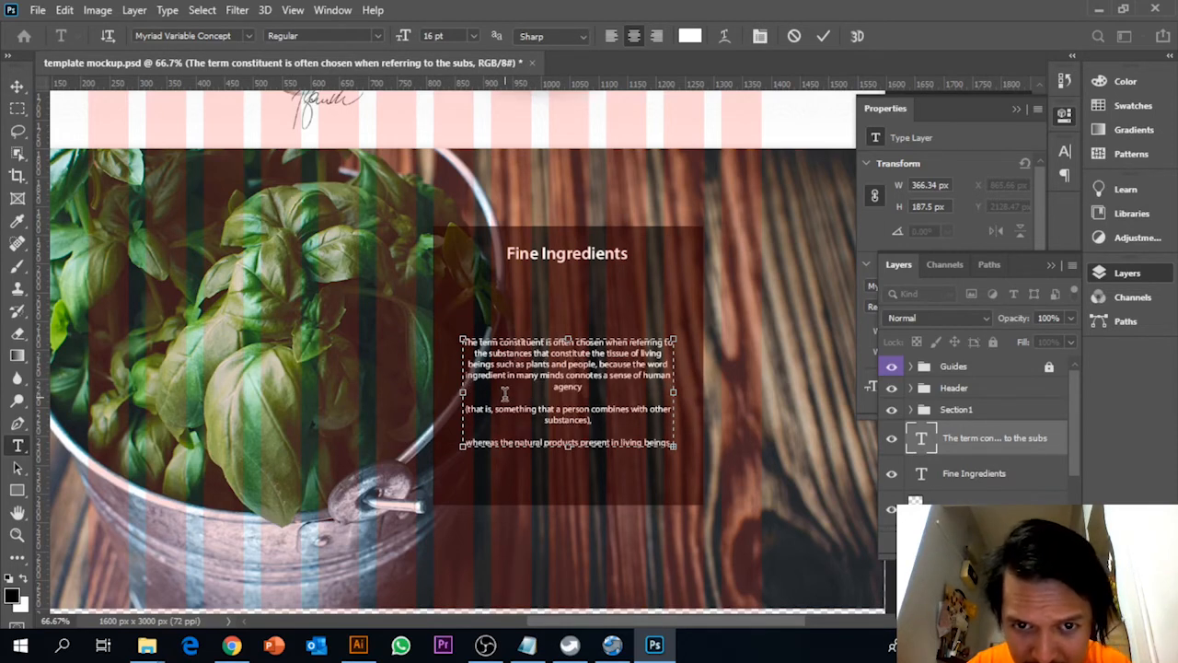
left_click(480, 409)
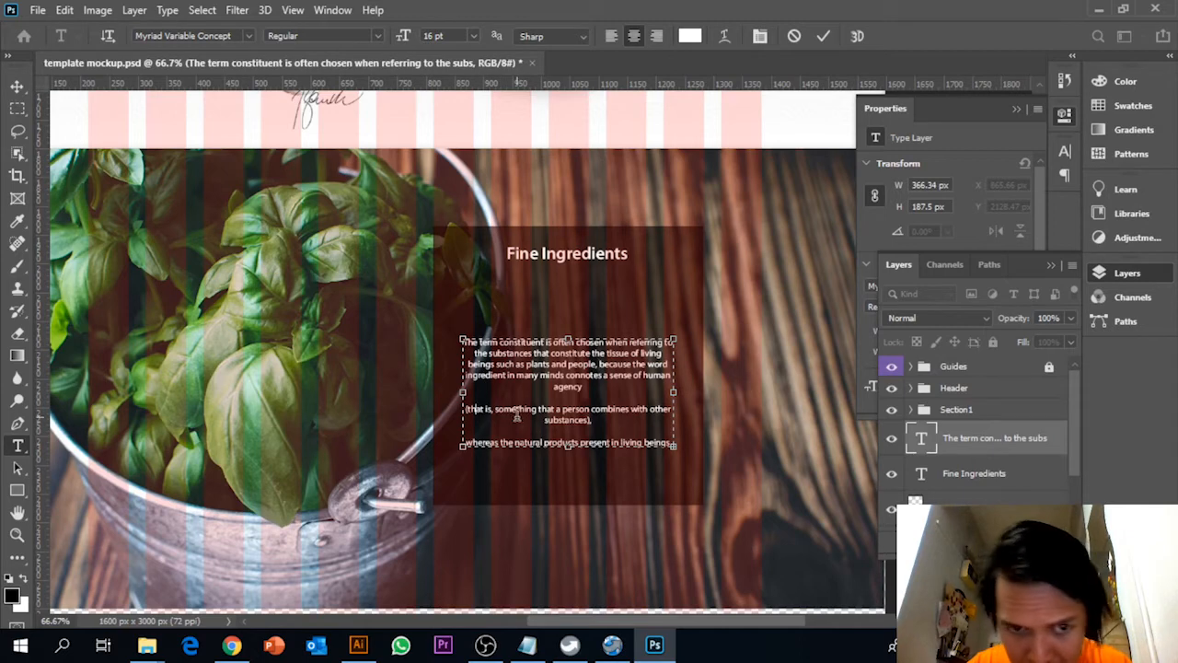
key("BackSpace")
key("BackSpace")
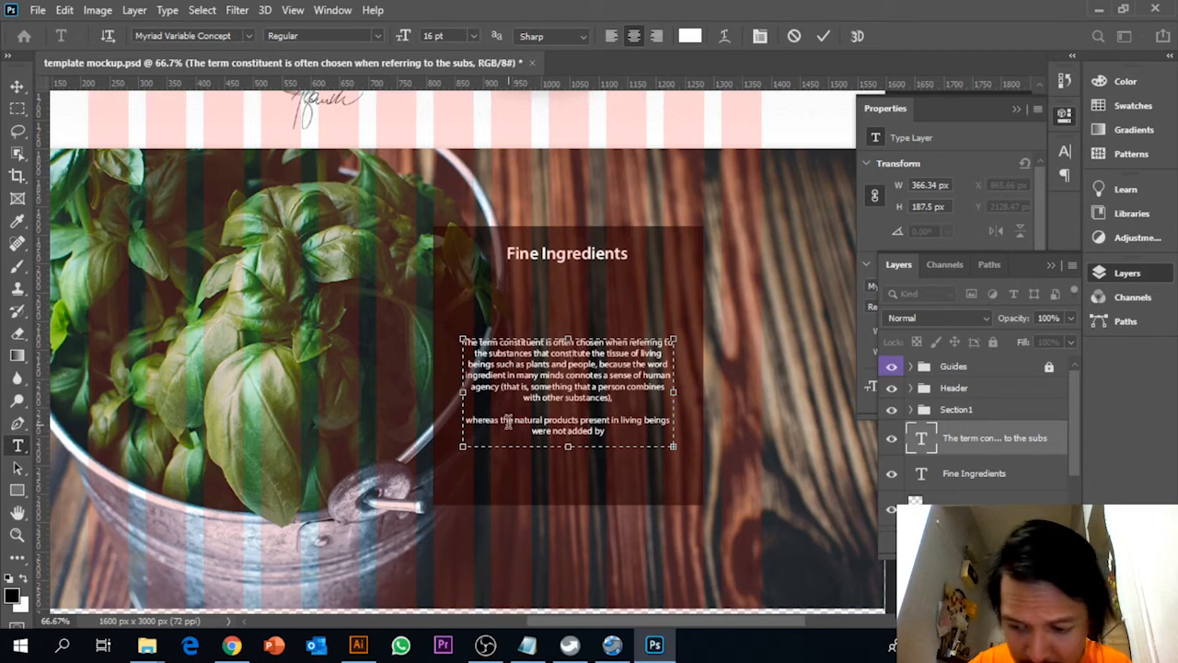
key("BackSpace")
key("BackSpace")
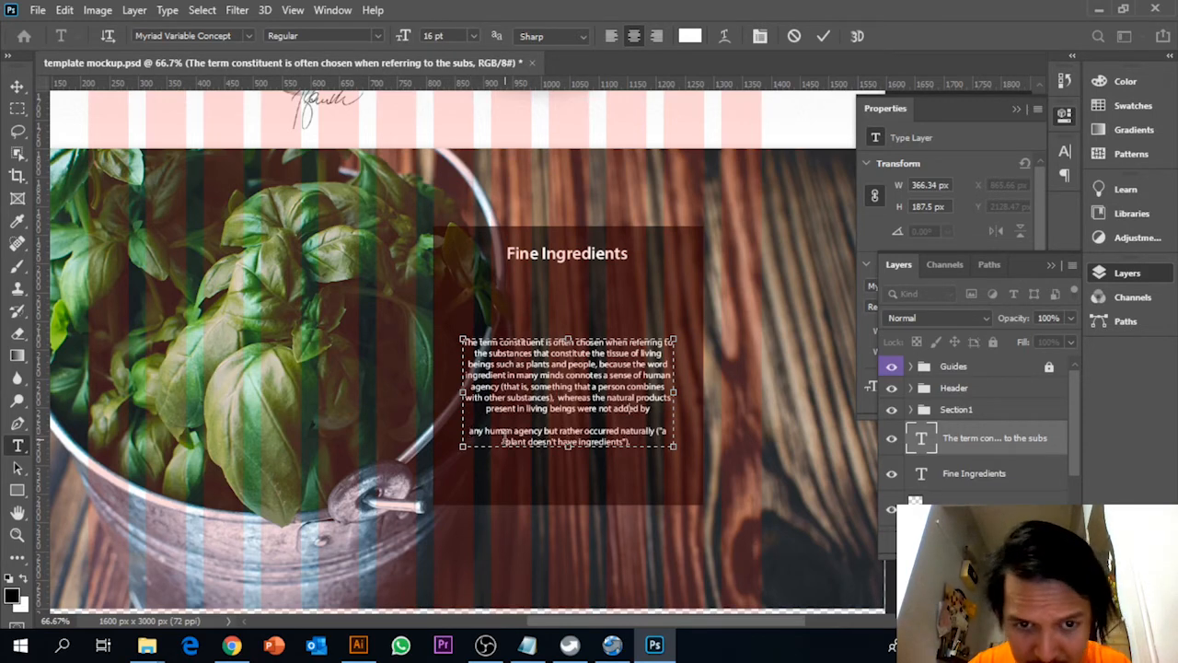
key("BackSpace")
key("BackSpace")
Left-align the whole paragraph
left_click_drag(609, 430, 442, 341)
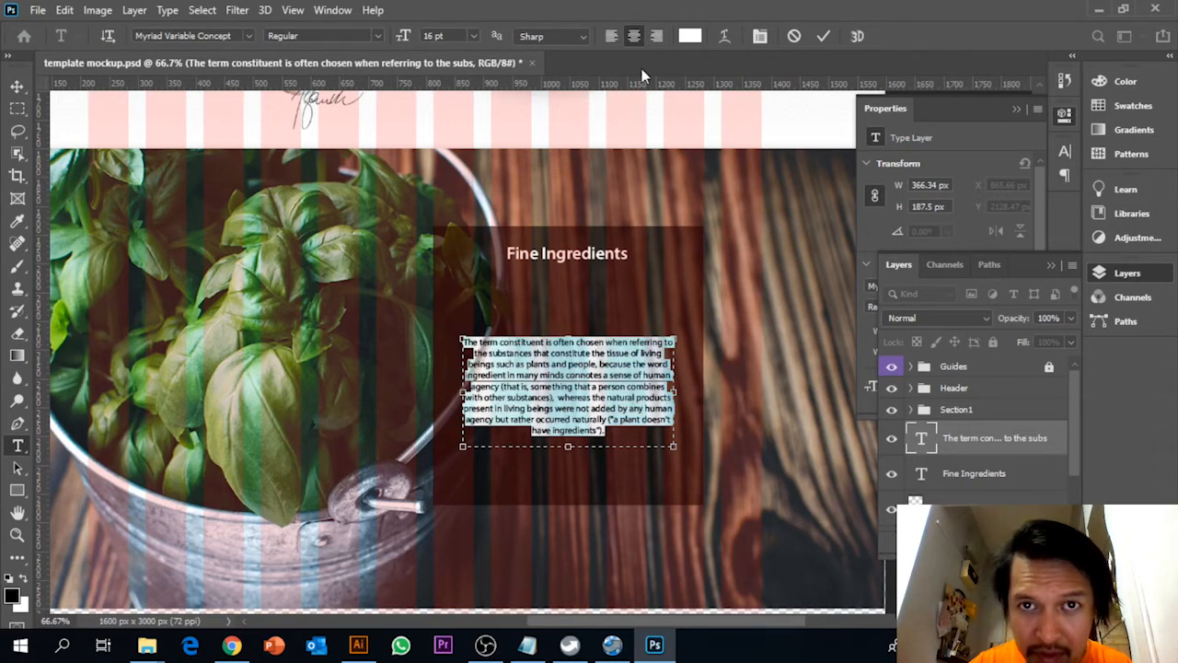
left_click(614, 36)
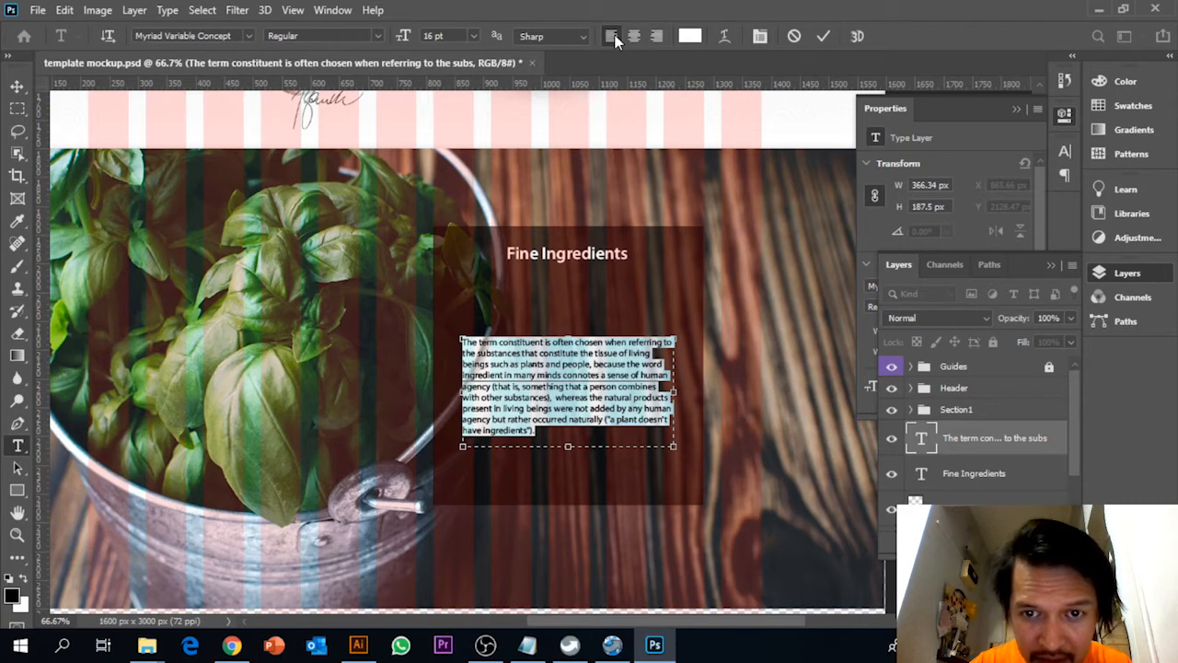
left_click(472, 36)
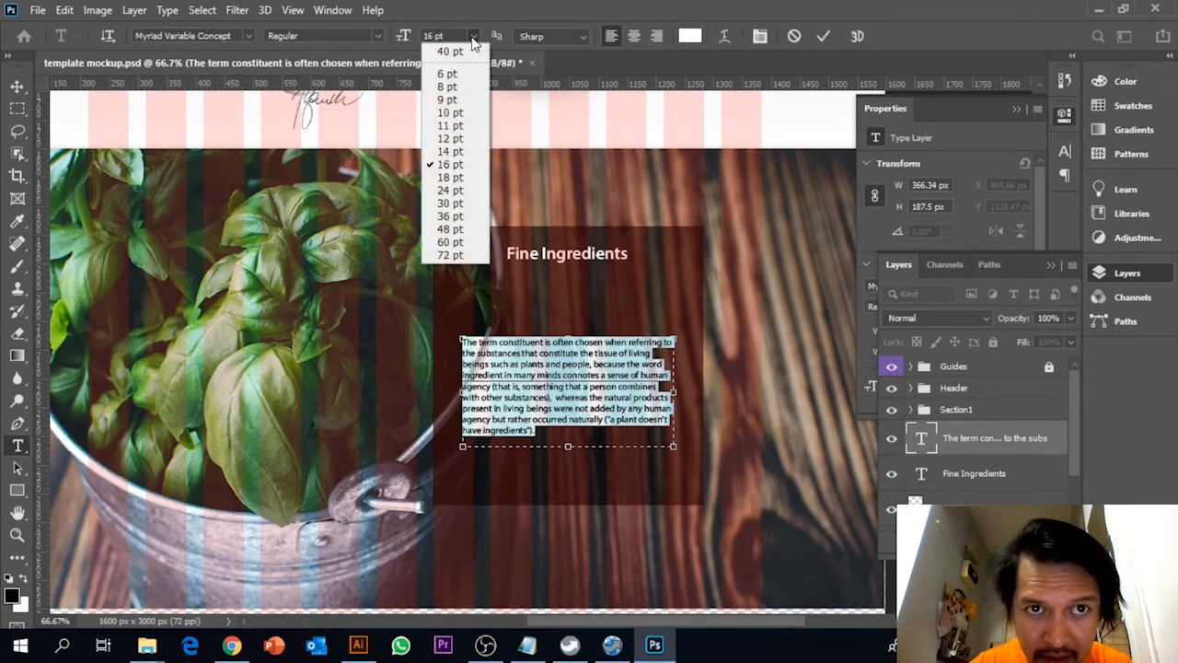
left_click(473, 36)
Extend the paragraph's text box downward to about 250 px high and set the font size to 18 pt
left_click_drag(568, 448, 569, 483)
left_click(473, 36)
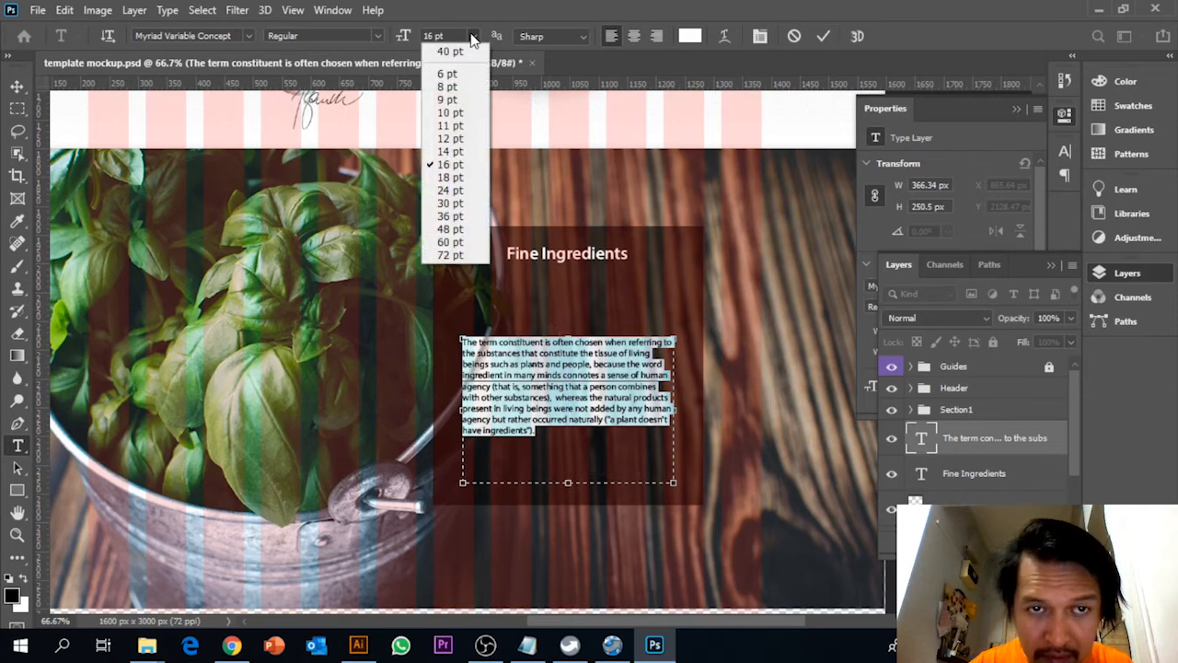
left_click(453, 177)
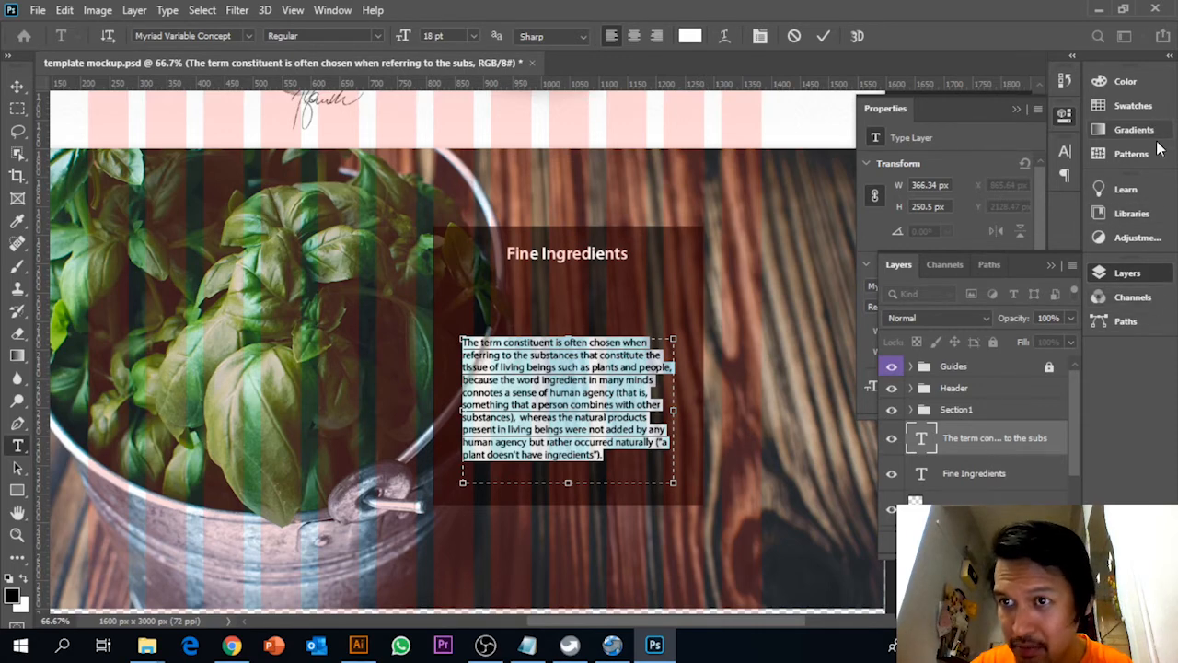
Show the paragraph settings and justify the paragraph with its last line left-aligned
left_click(332, 9)
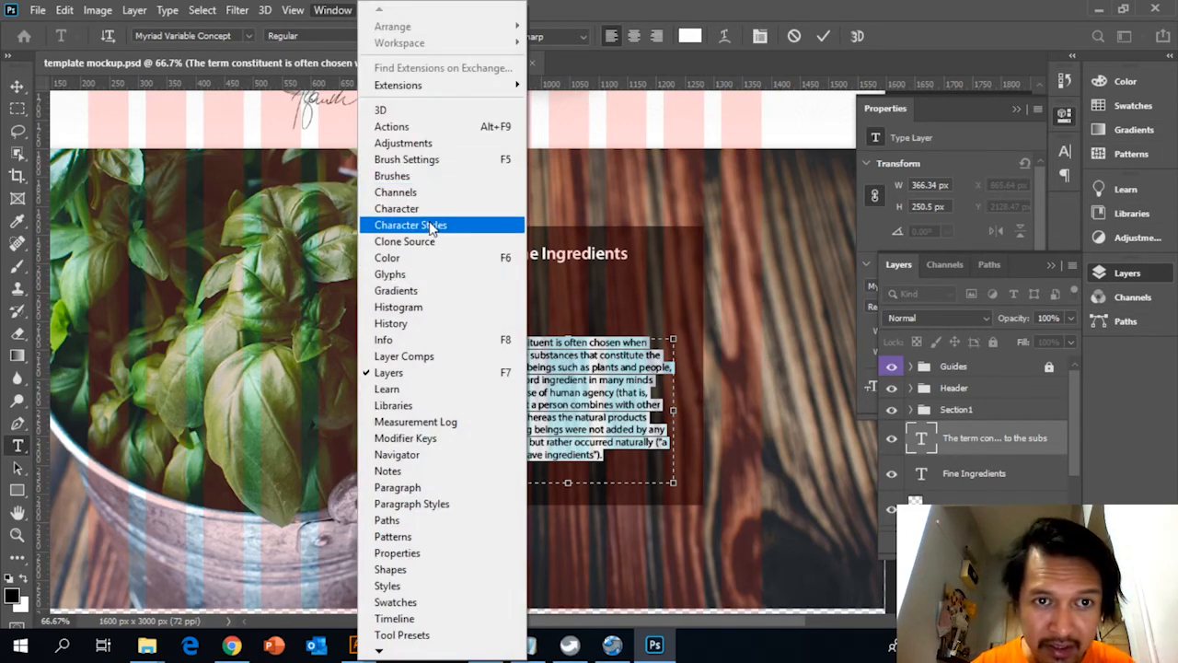
left_click(397, 208)
left_click(925, 200)
left_click(941, 145)
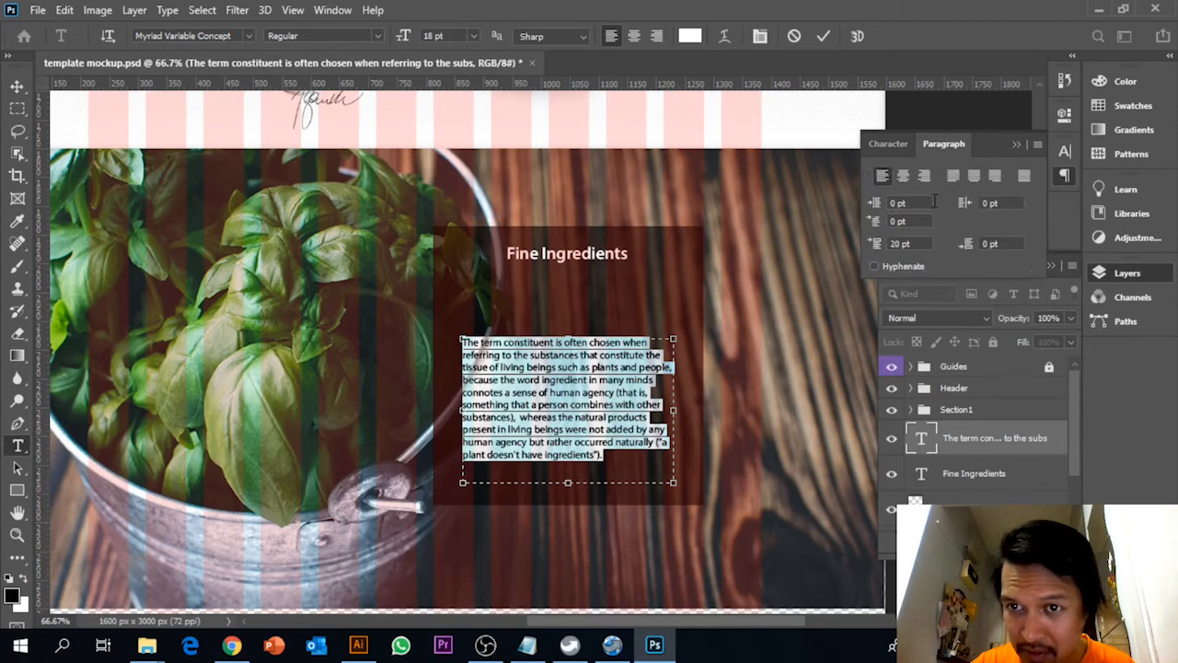
left_click(954, 175)
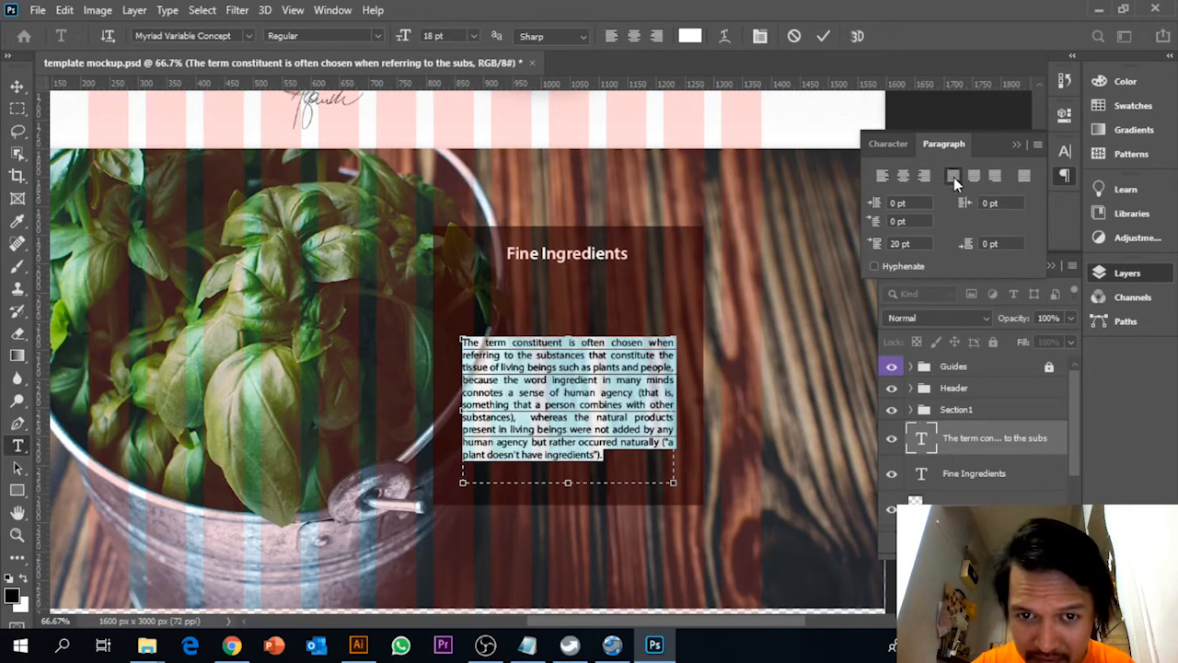
Try a 24 pt font size on the whole paragraph and settle on 20 pt
left_click(580, 460)
left_click_drag(621, 457, 451, 333)
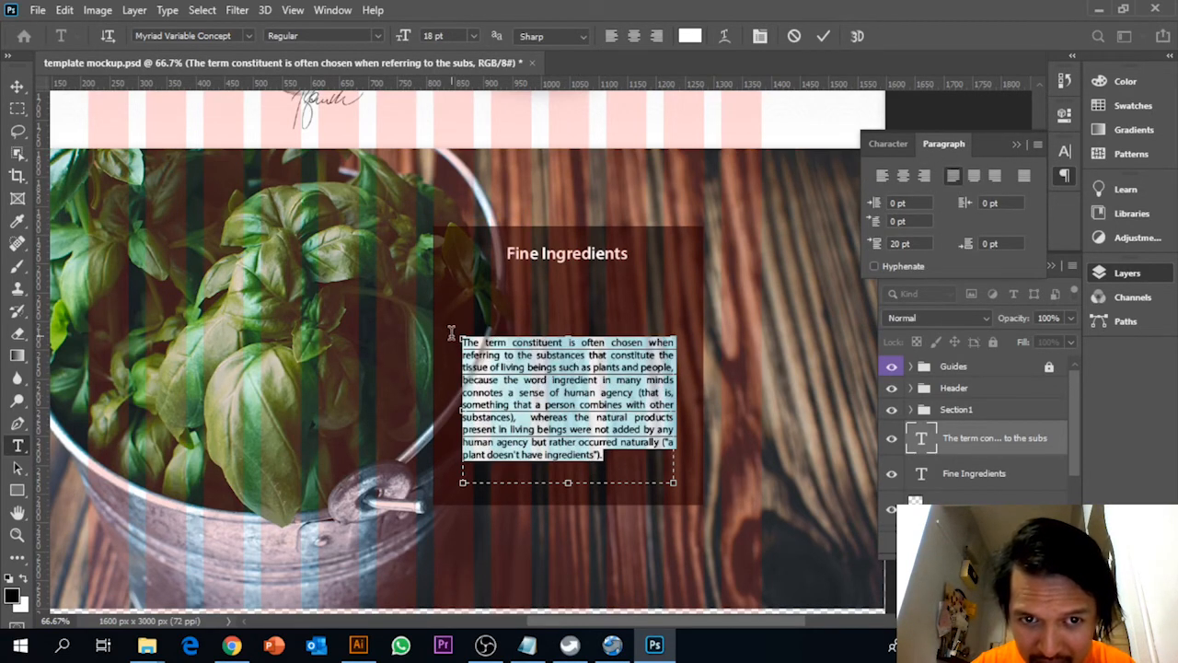
left_click(475, 35)
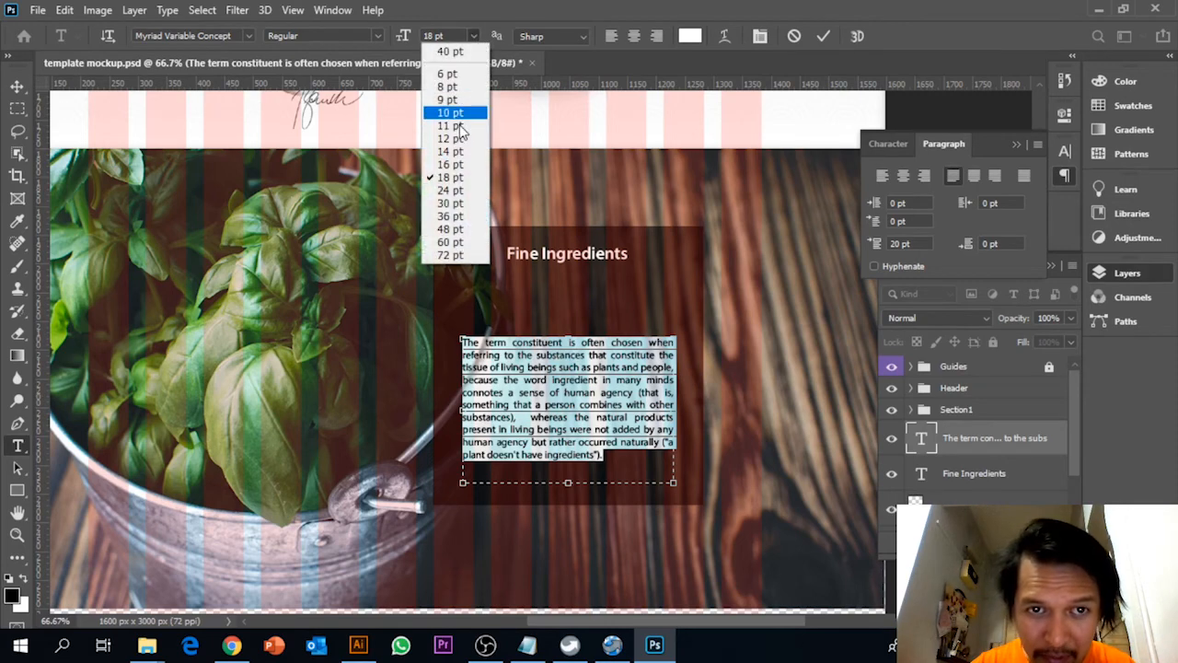
left_click(465, 193)
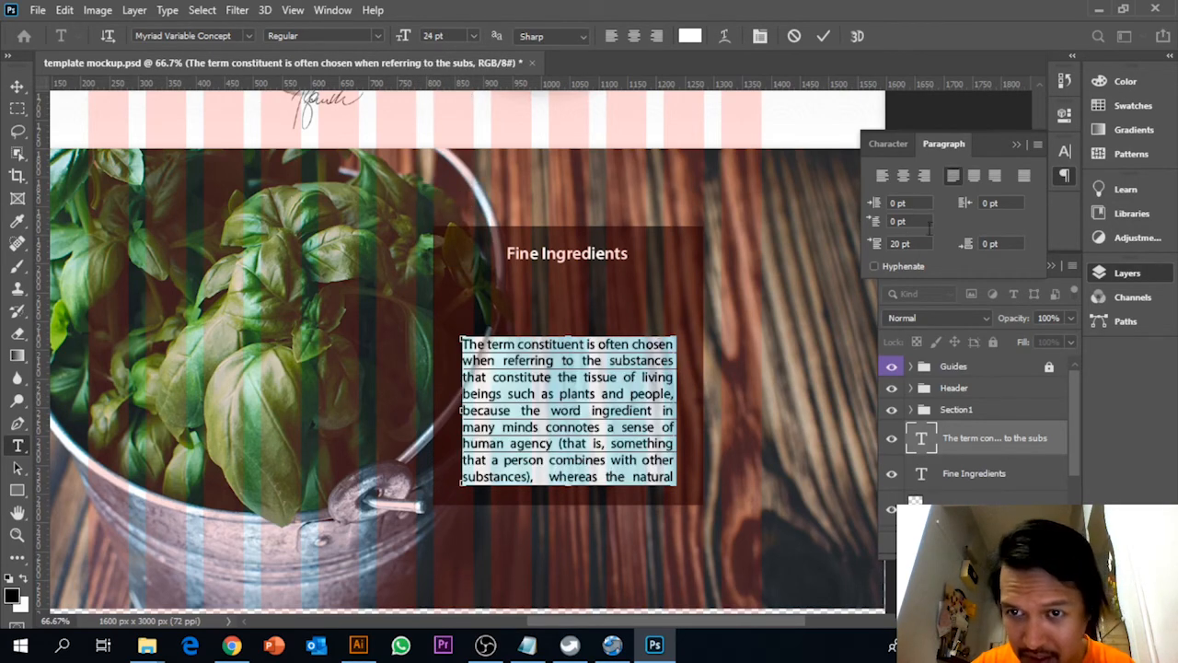
left_click(438, 35)
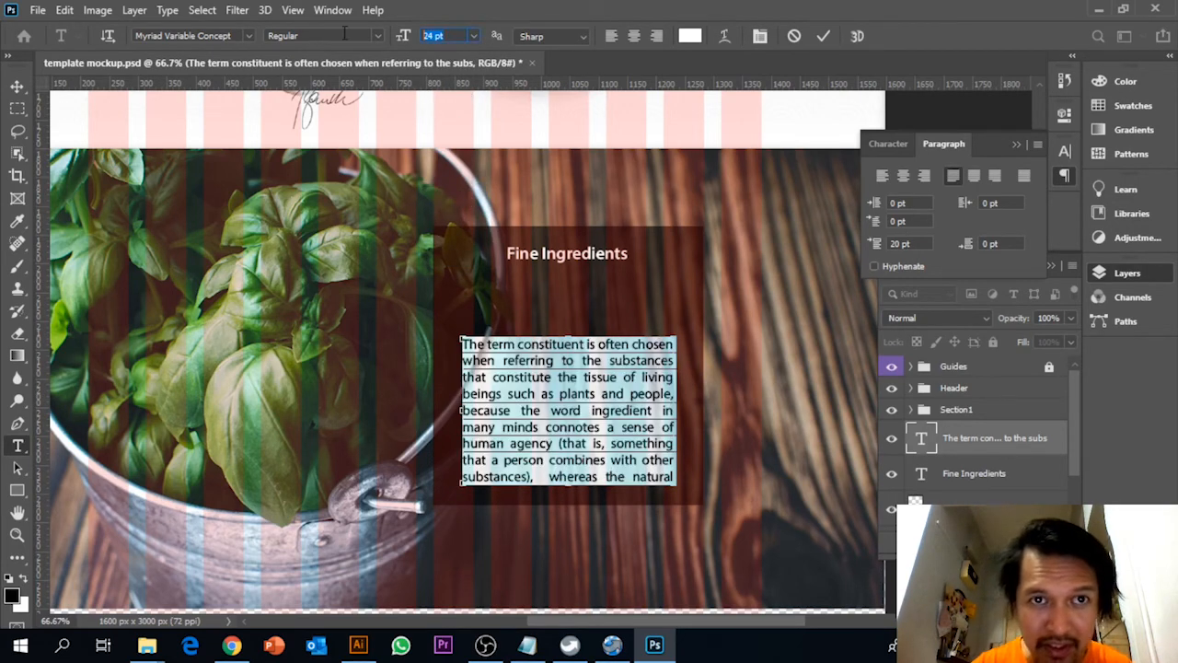
type("20")
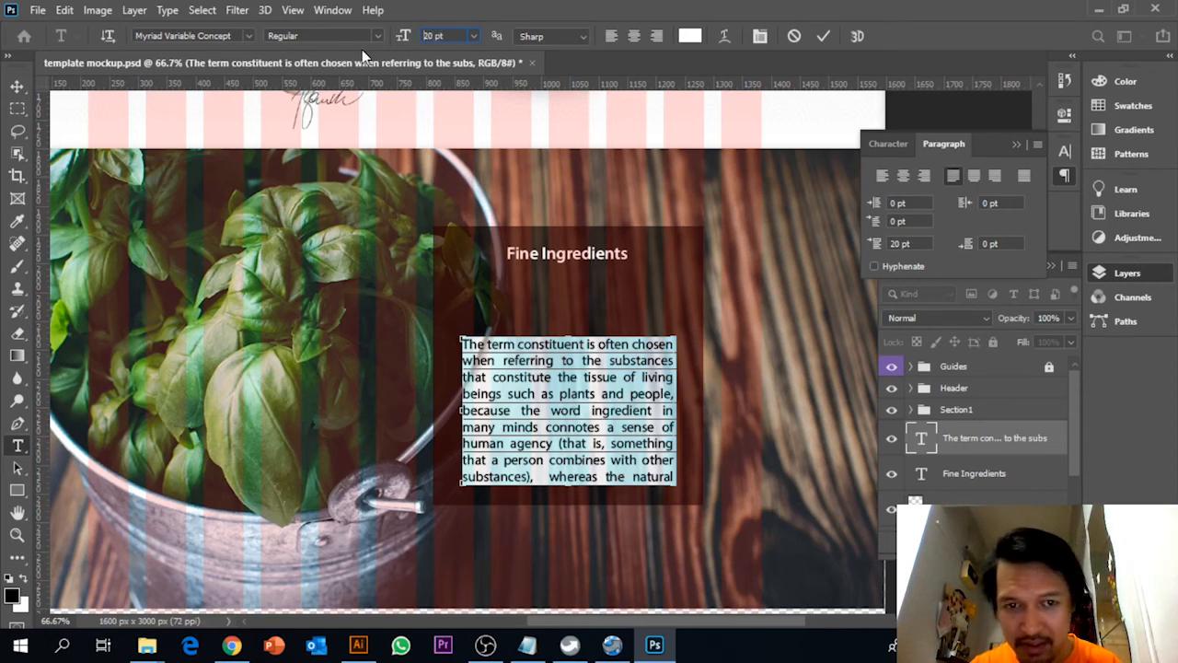
key("Return")
Enlarge the paragraph's text box slightly at its lower-left corner and move the paragraph up closer to the heading
mouse_move(460, 485)
left_mouse_down()
mouse_move(460, 507)
mouse_move(454, 495)
left_mouse_up()
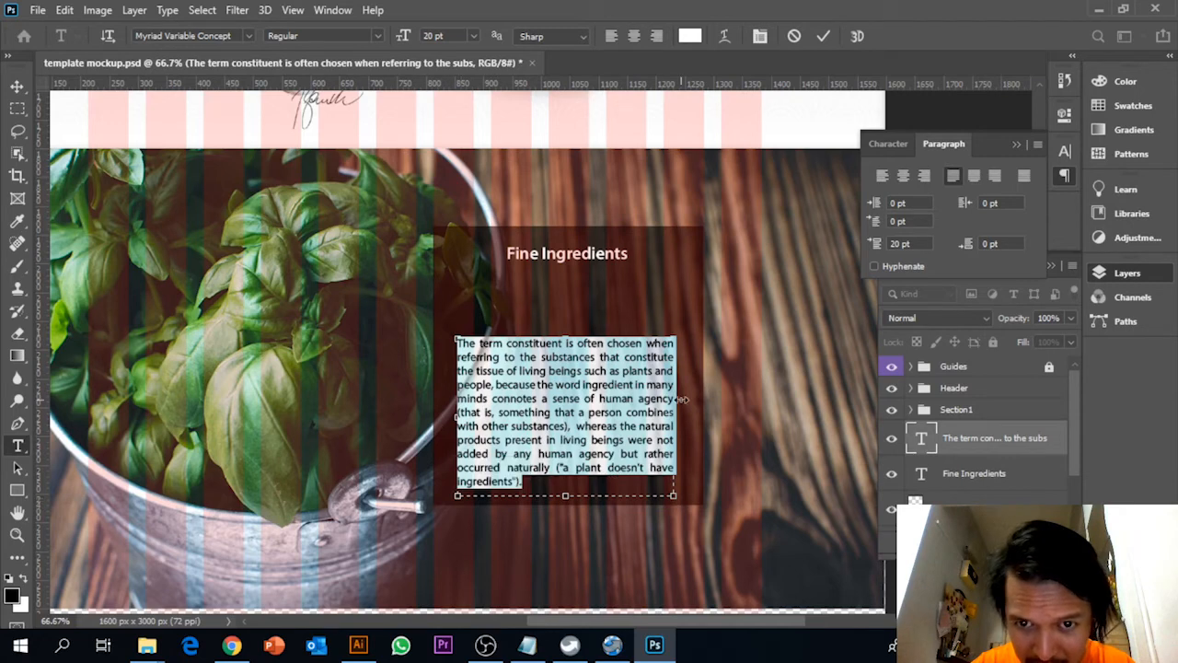
left_click(17, 85)
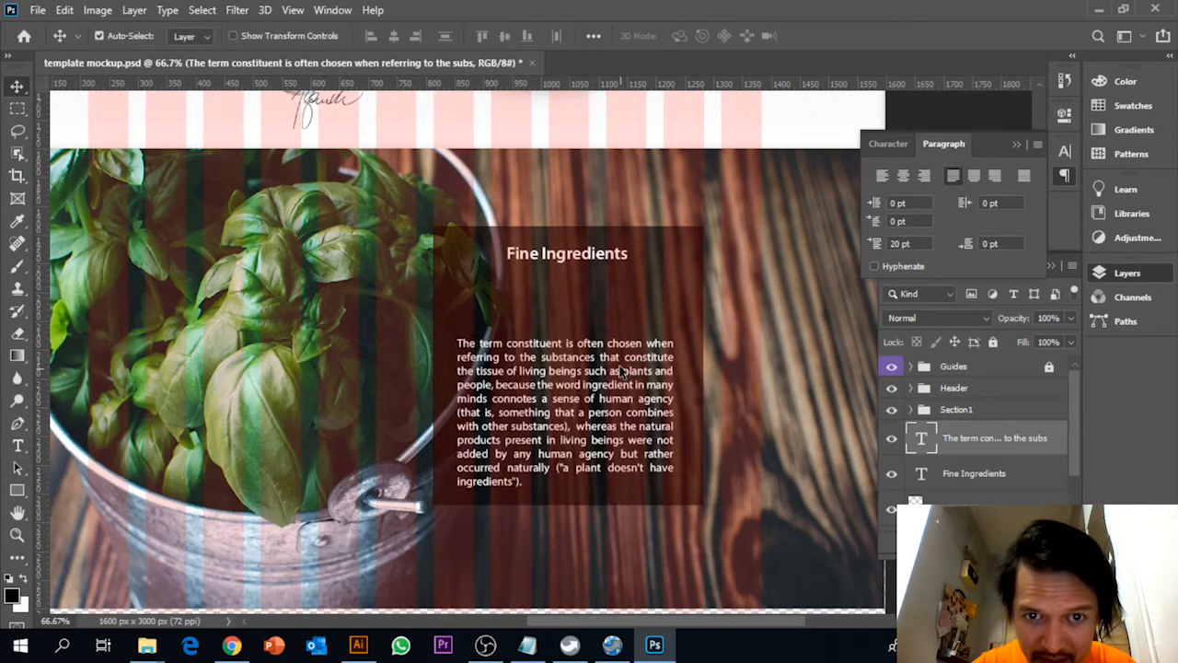
left_click_drag(622, 372, 621, 341)
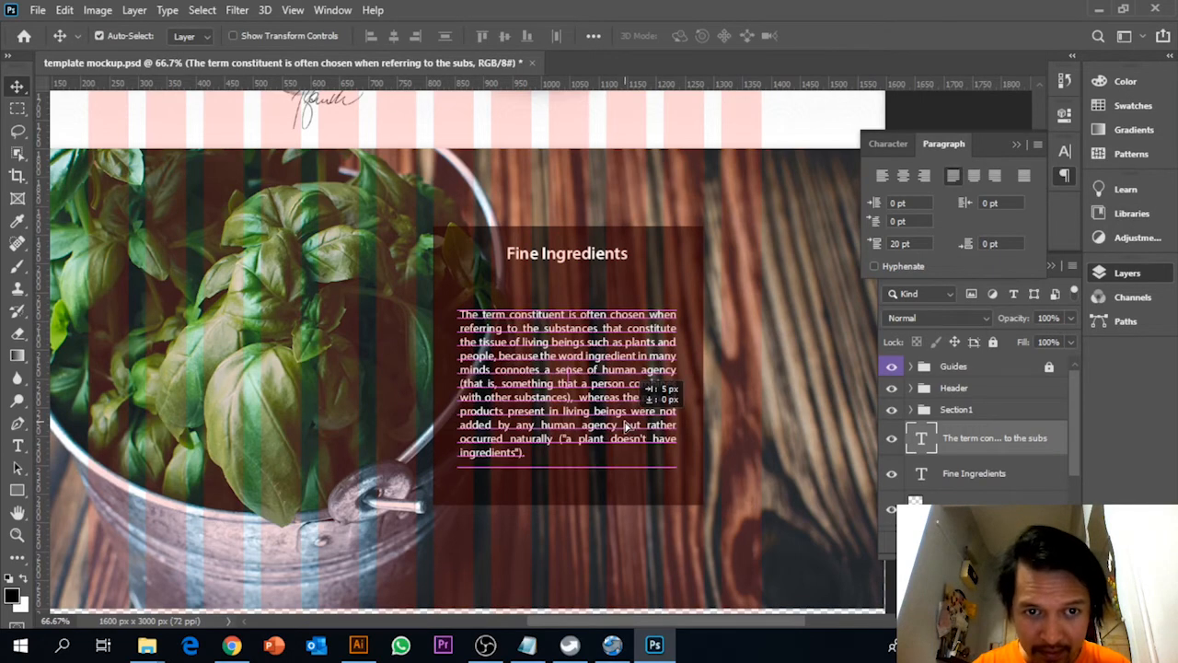
Place the embedded divider artwork, centre it between the "Fine Ingredients" heading and the paragraph, and check it without the column guides
scroll(623, 433, "up", 2)
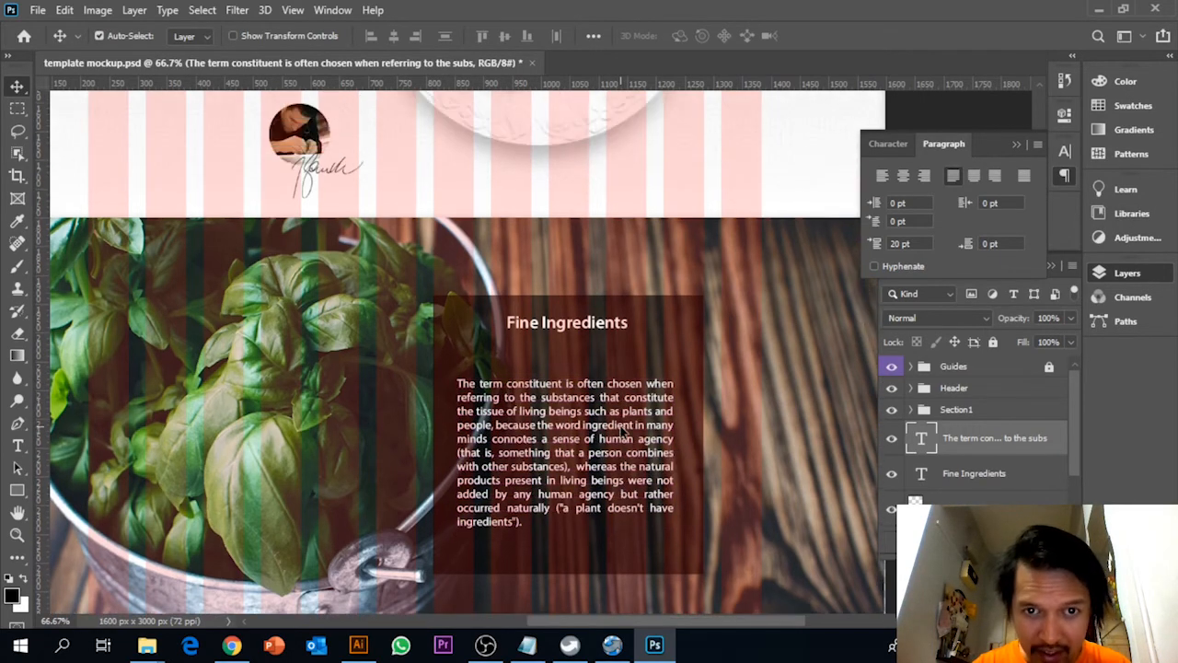
left_click(37, 10)
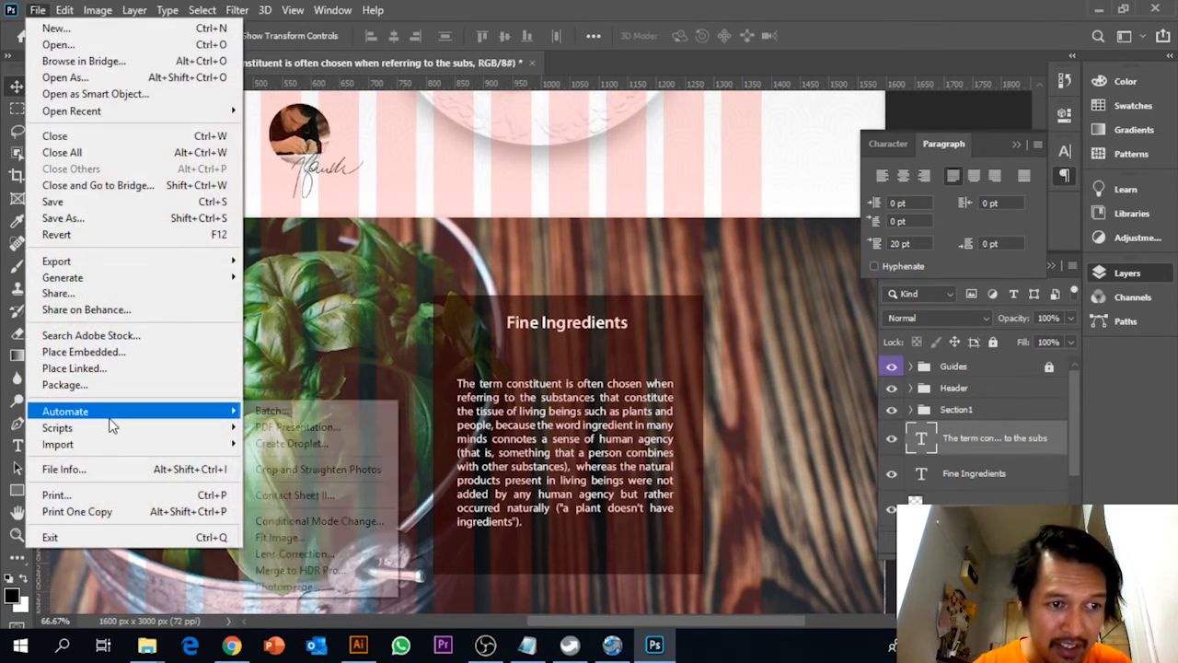
left_click(83, 352)
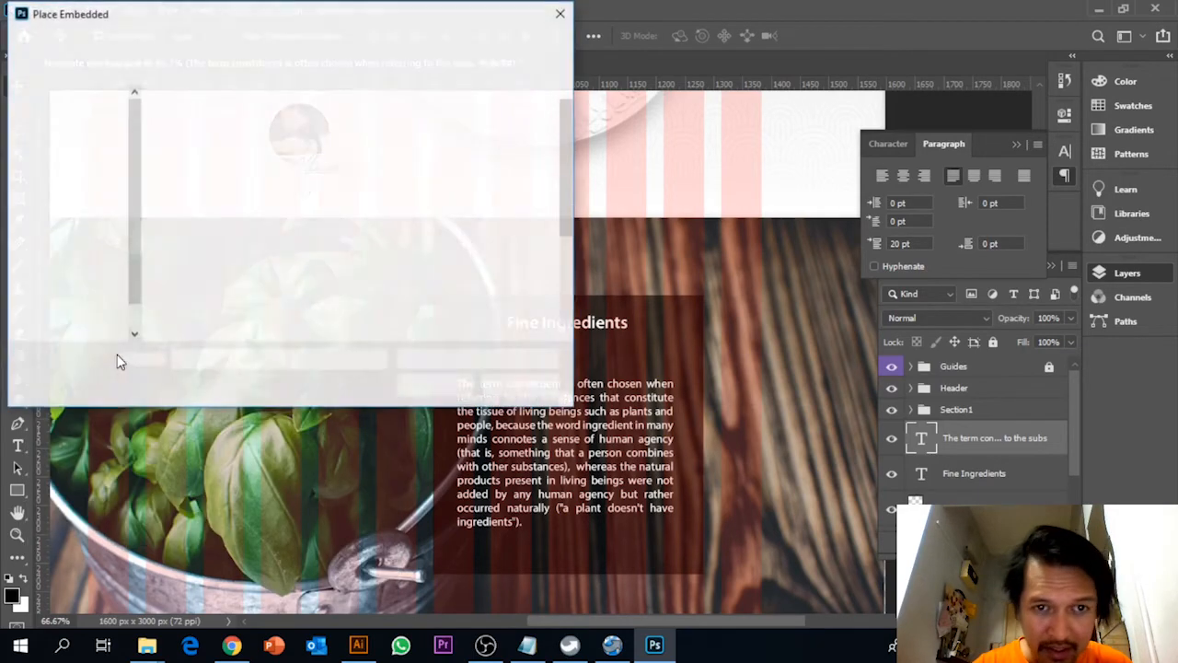
left_click(502, 148)
left_click(435, 385)
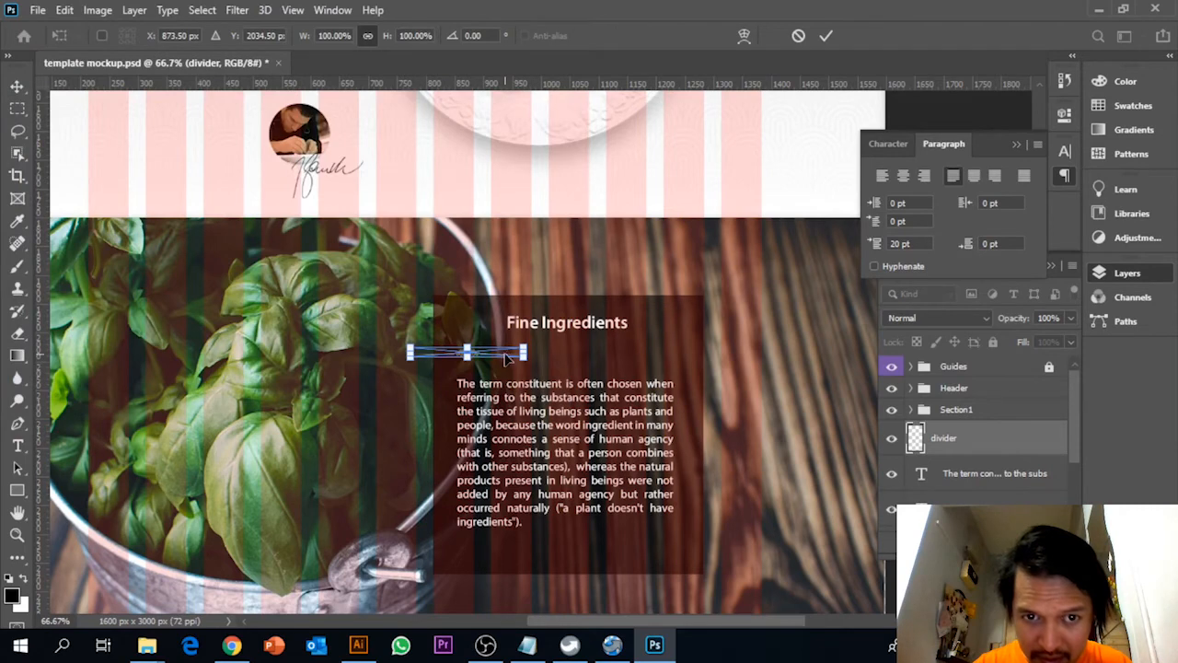
left_click_drag(503, 357, 600, 360)
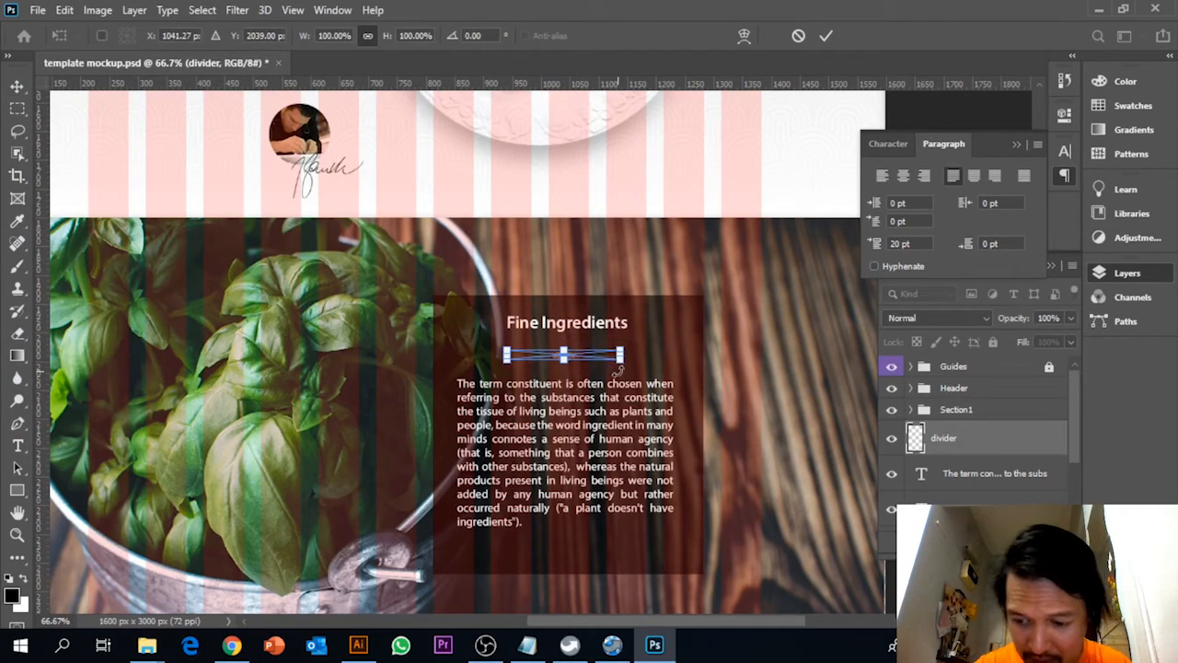
key("shift+Right")
key("Return")
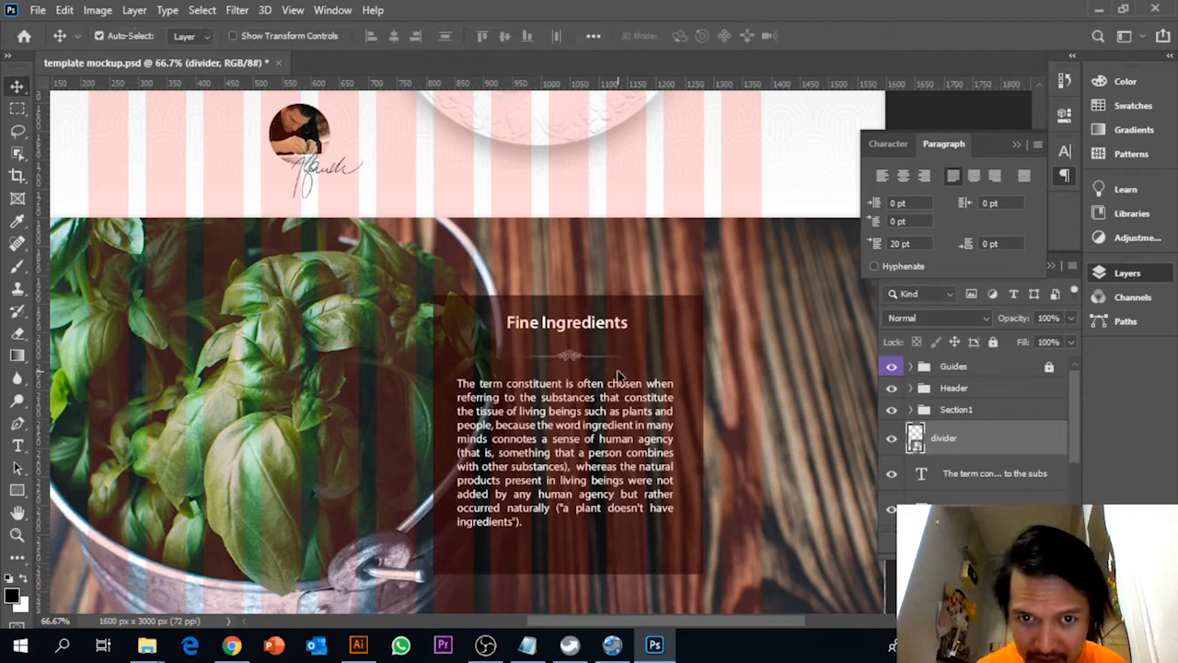
left_click(892, 366)
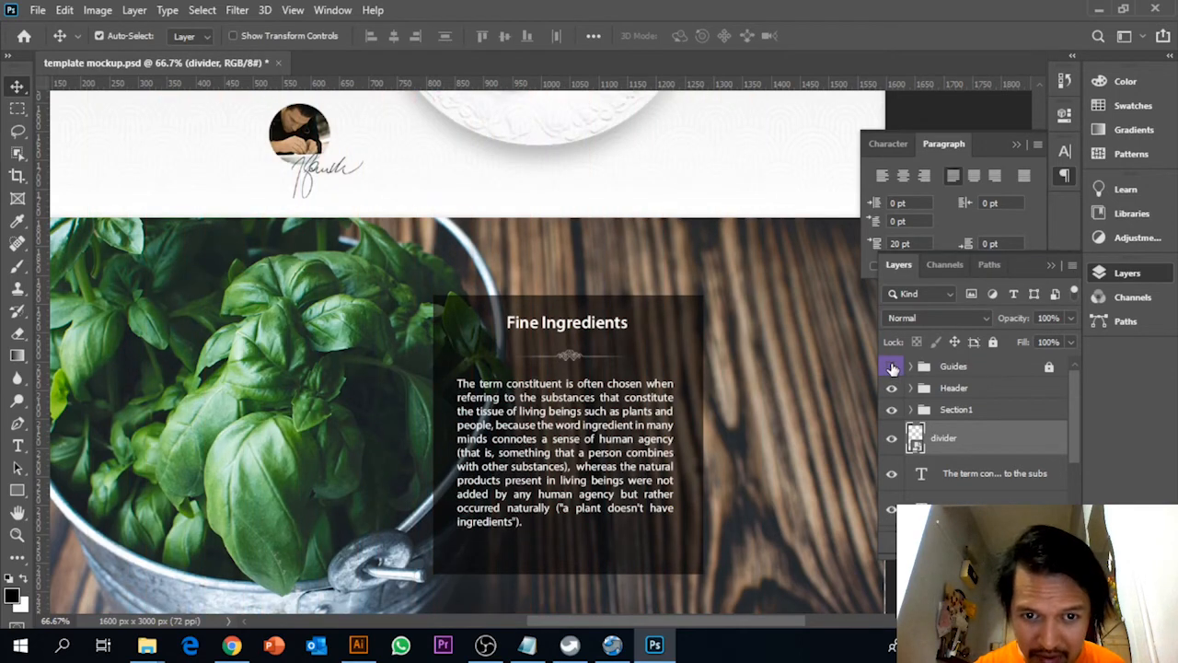
left_click(891, 366)
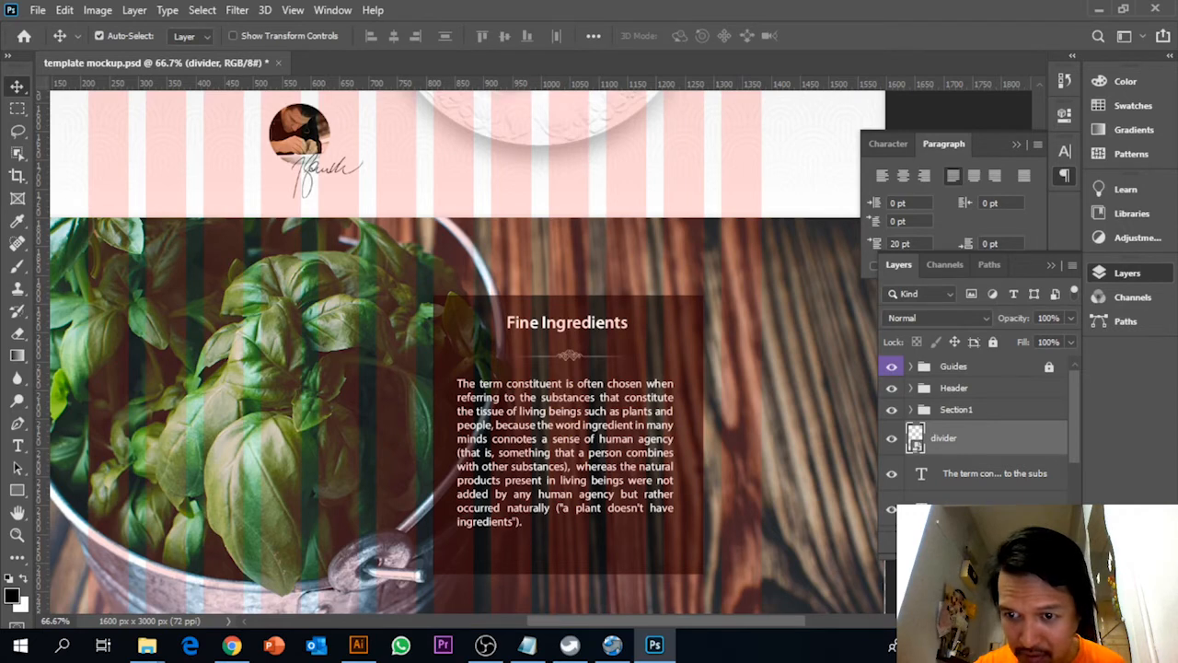
Create a new layer group below Section1 and name it "Section 2"
key("ctrl+g")
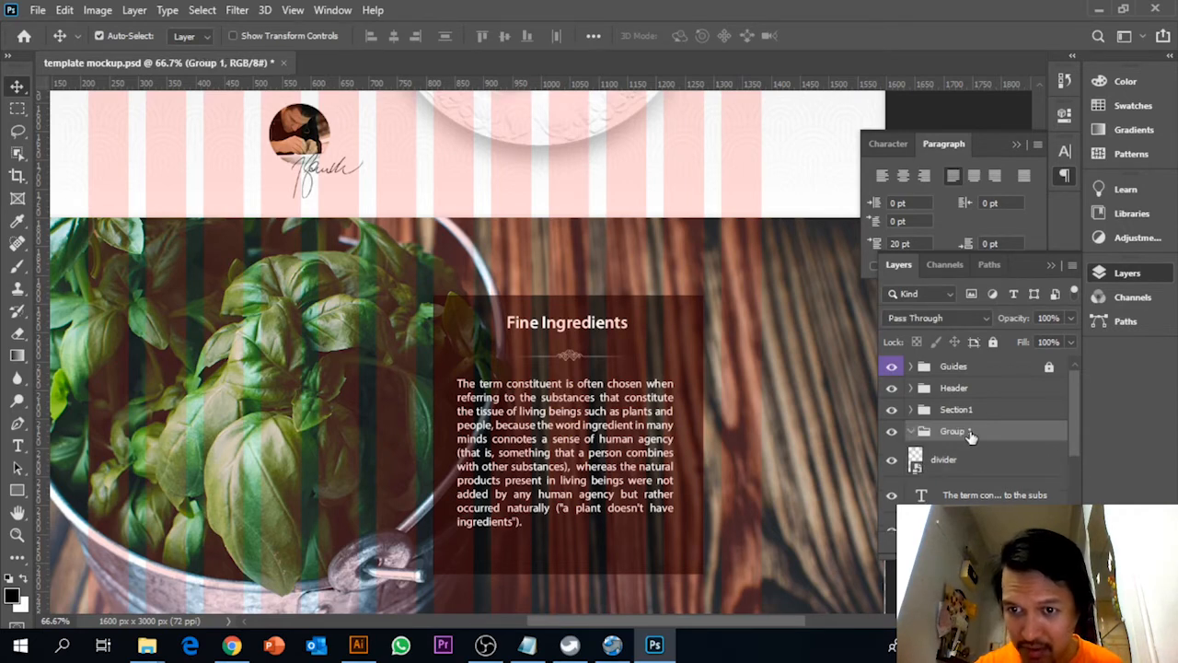
double_click(966, 431)
type("Section 2")
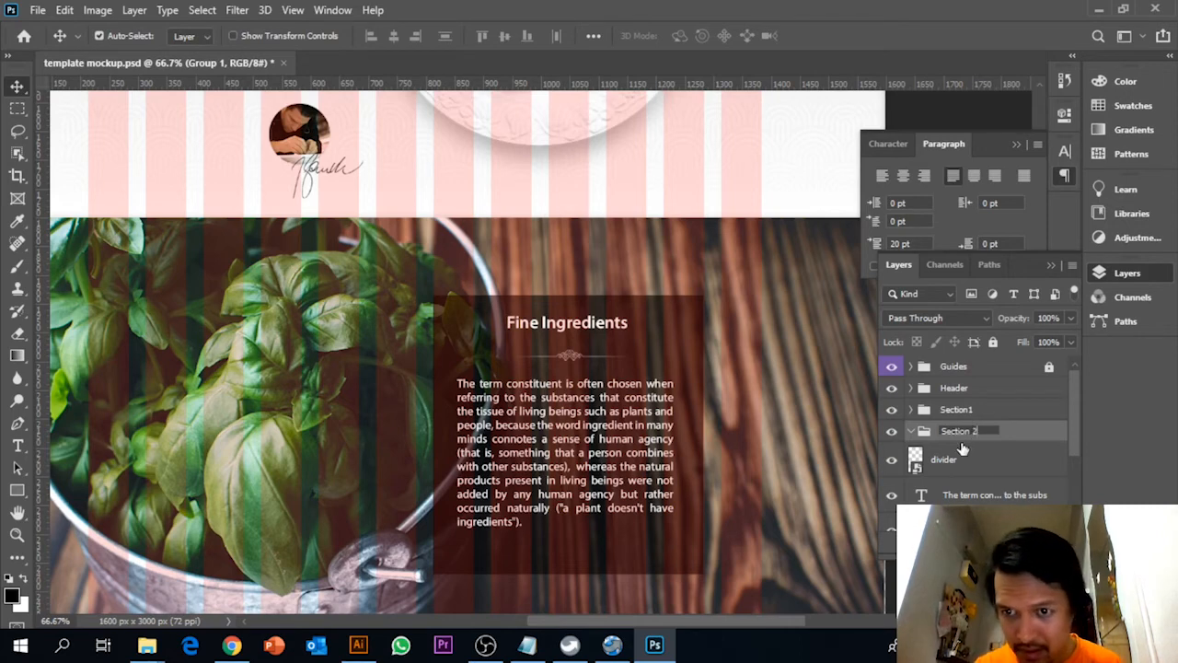
key("Return")
Move all the second section's layers, from the divider down to the background and its base shape, into the Section 2 group and collapse it
left_click(961, 451)
scroll(967, 460, "down", 4)
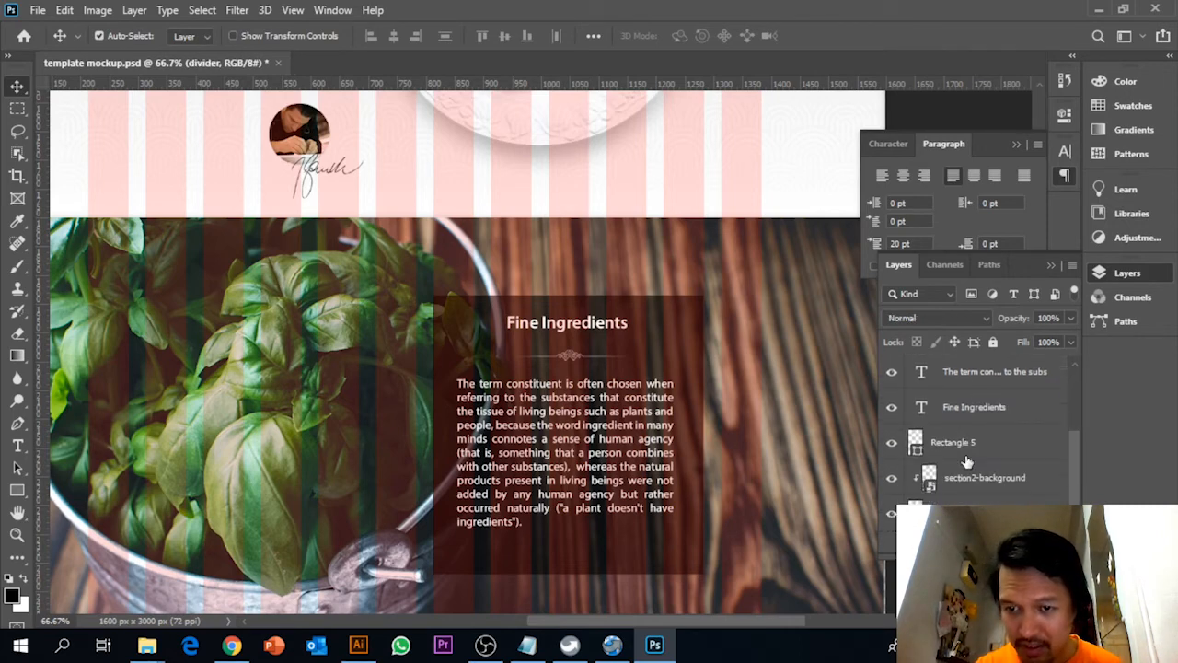
left_click(985, 513, "shift")
scroll(983, 443, "up", 3)
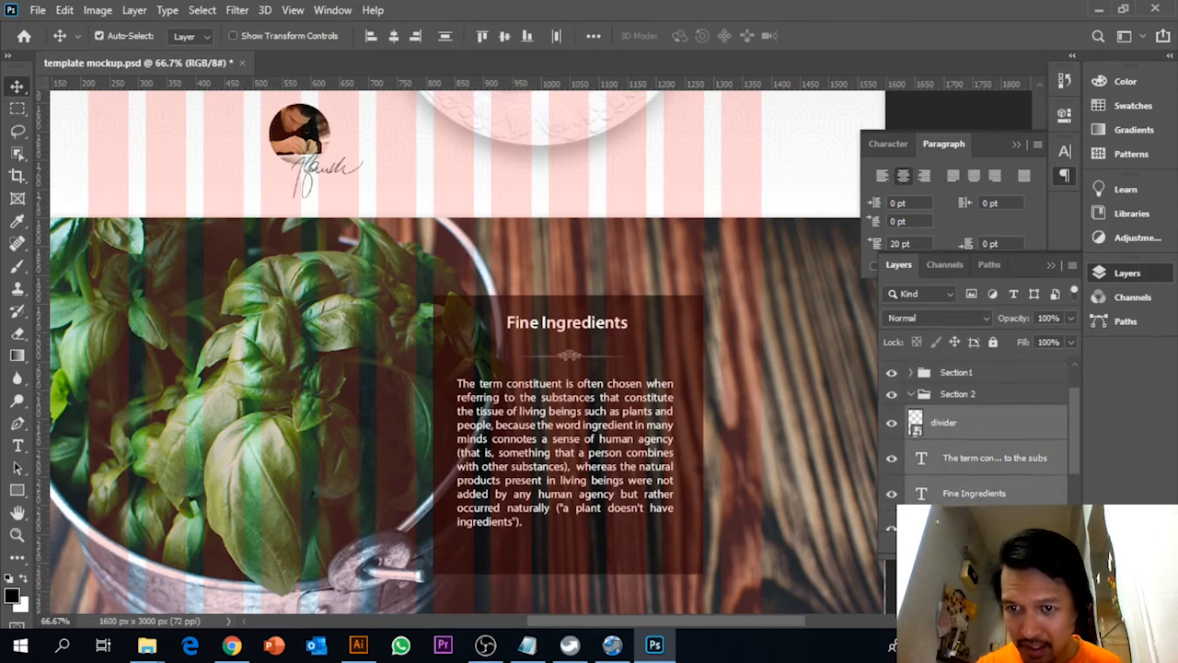
scroll(994, 488, "up", 1)
left_click_drag(973, 463, 944, 439)
left_click(910, 432)
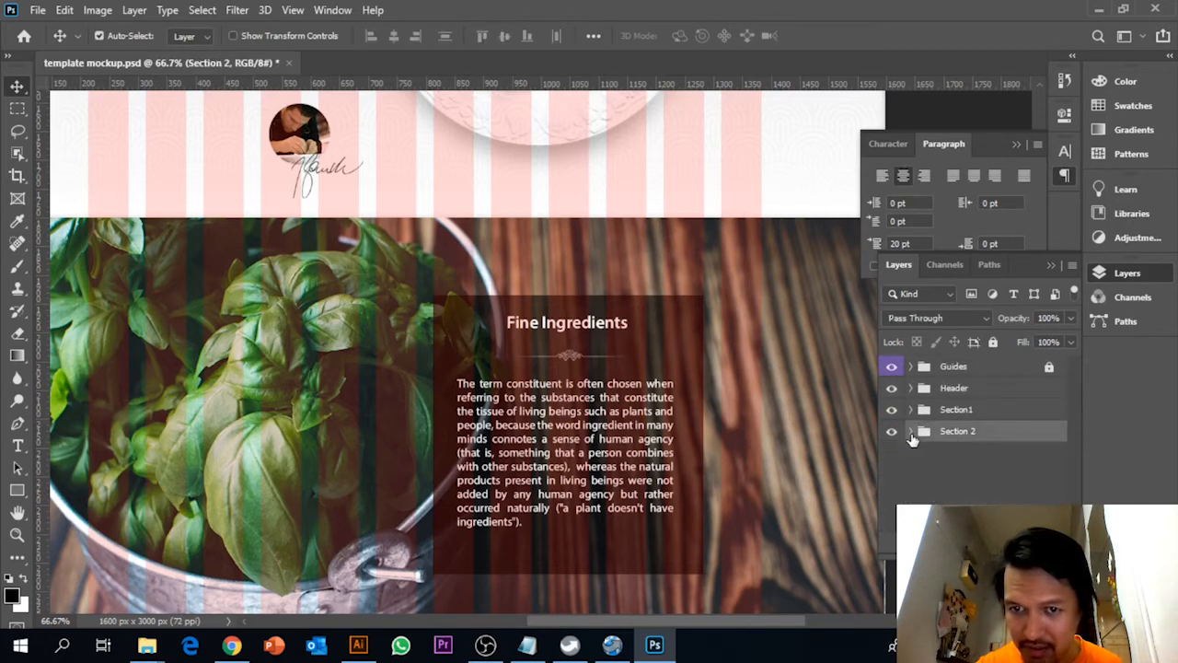
Draw a black rectangle about 1608 × 417 px across the page, directly beneath the "Our Food taste" image
key("ctrl+0")
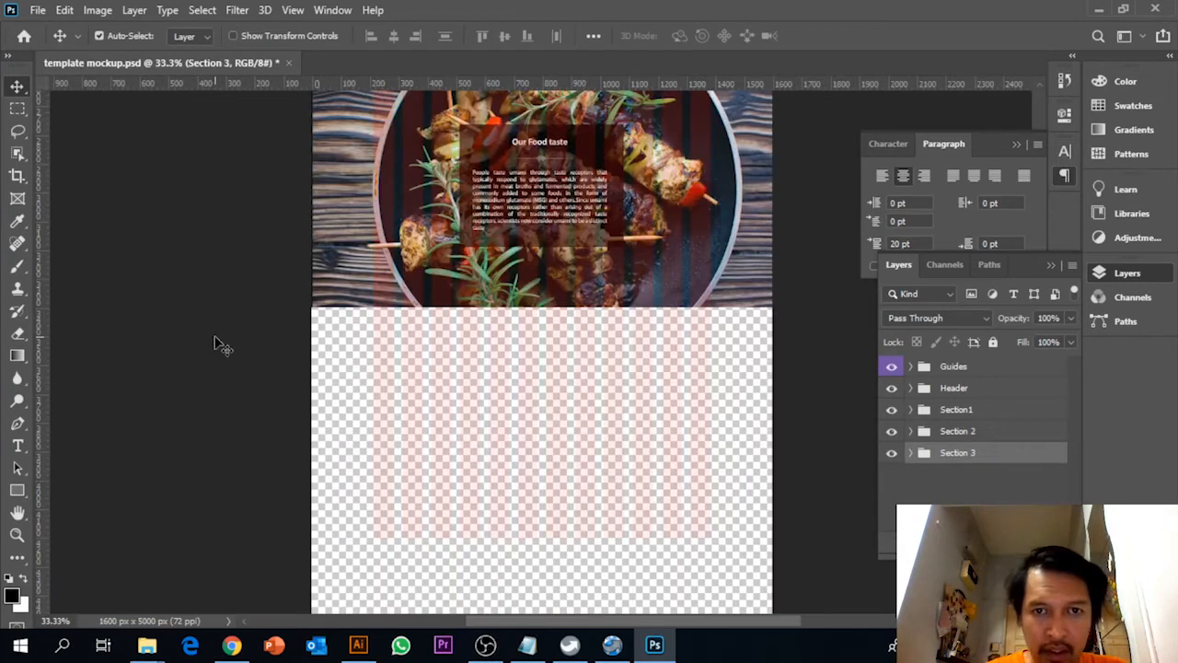
scroll(213, 343, "up", 10)
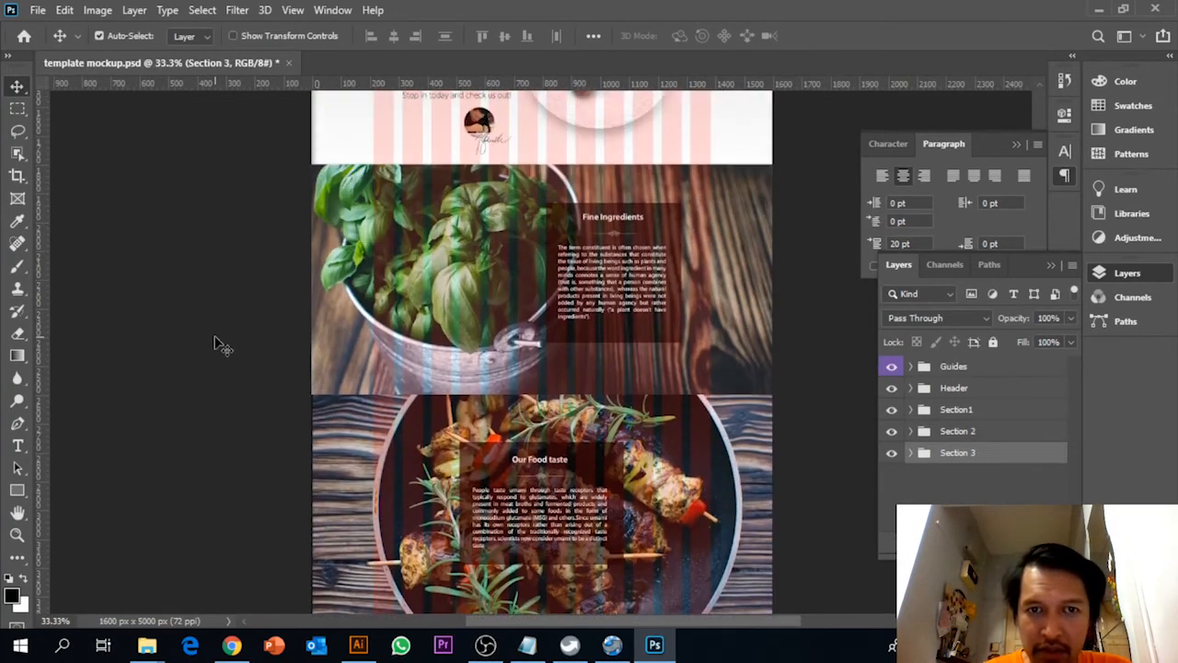
scroll(221, 327, "up", 3)
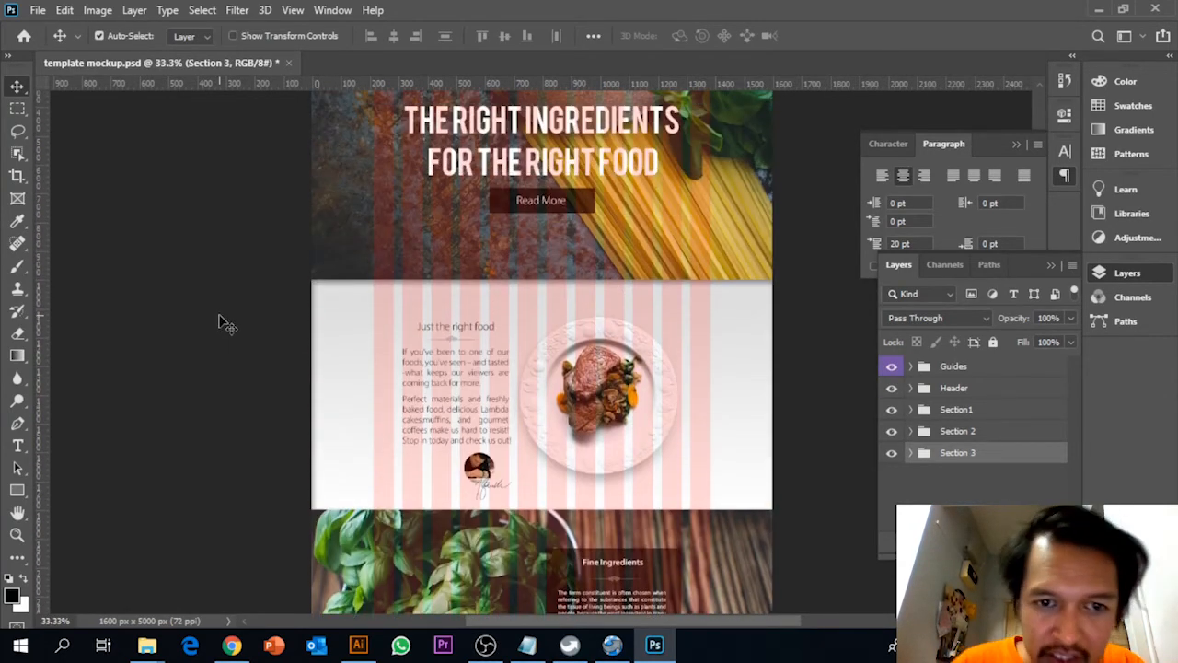
scroll(220, 324, "down", 10)
scroll(221, 322, "down", 10)
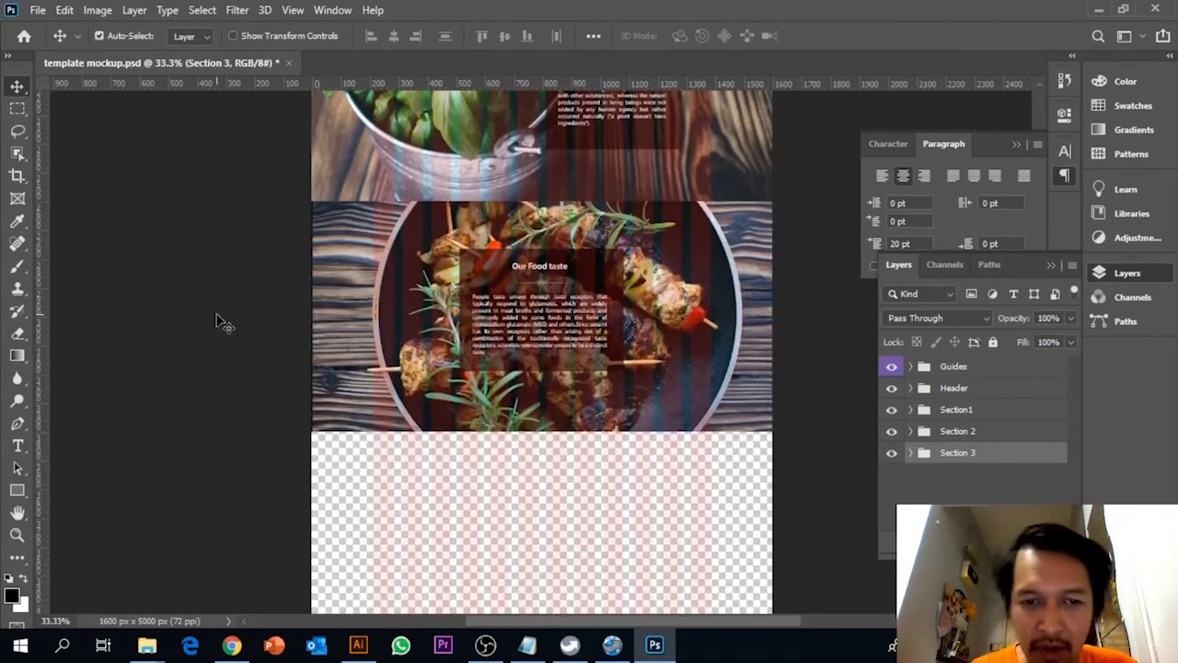
scroll(221, 322, "up", 1)
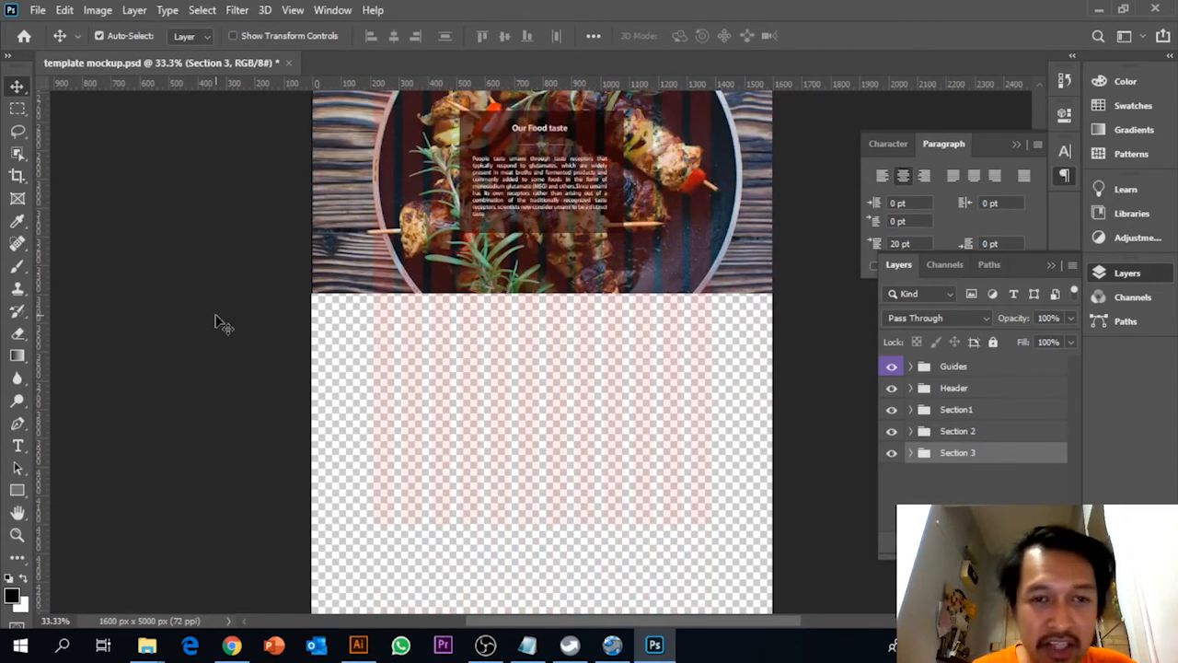
left_click(19, 496)
left_click(88, 494)
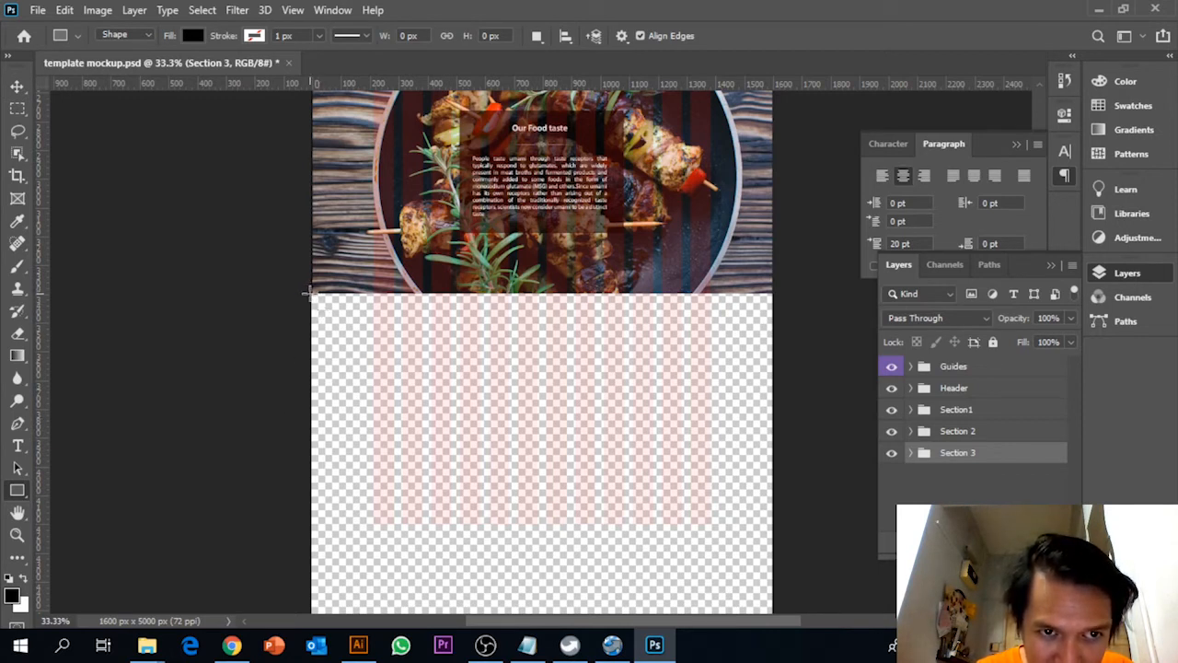
left_click_drag(309, 293, 773, 414)
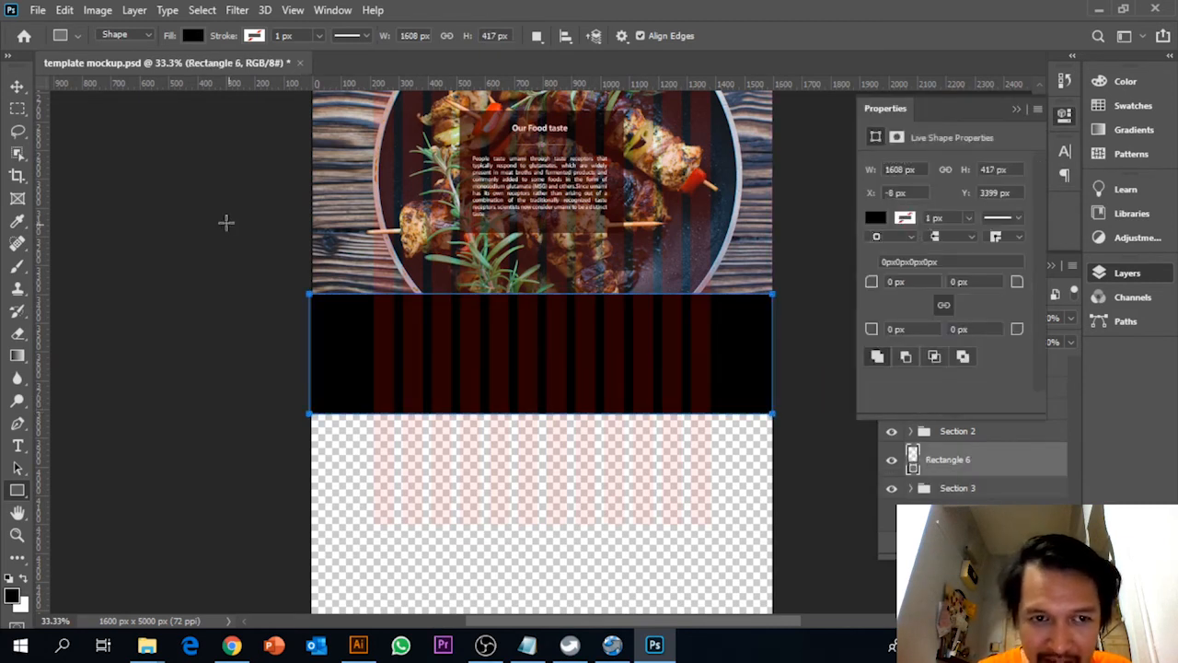
Pull in the black rectangle's left edge to make it about 1597 px wide and set its height to 320 px
left_click(17, 87)
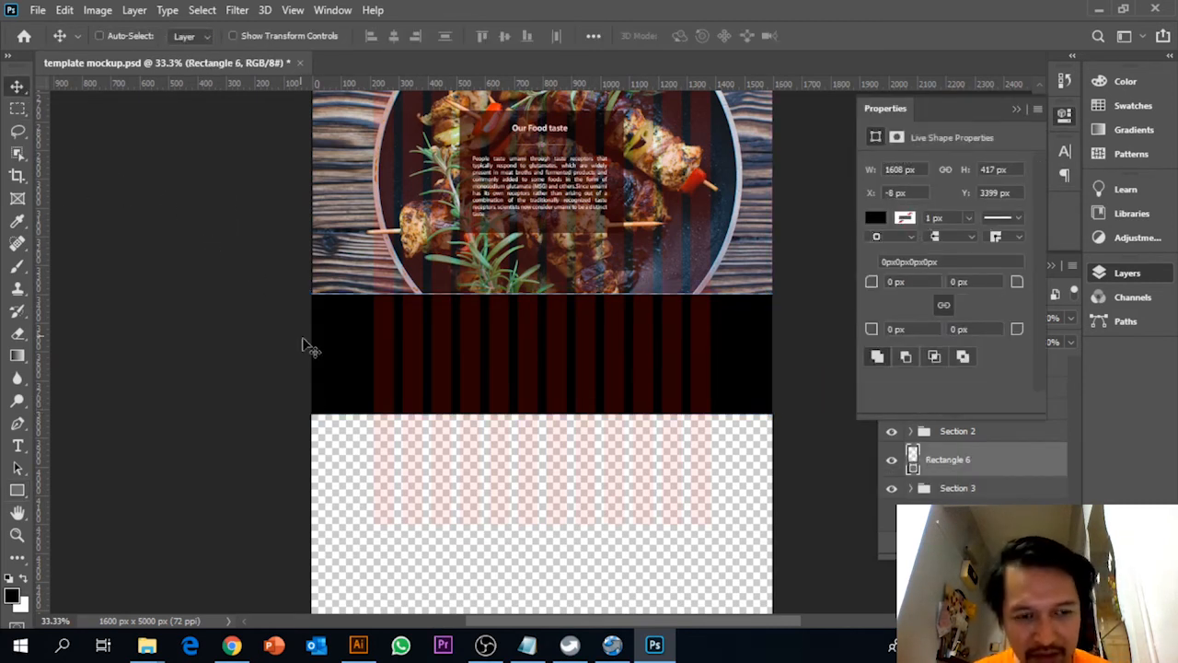
key("ctrl+t")
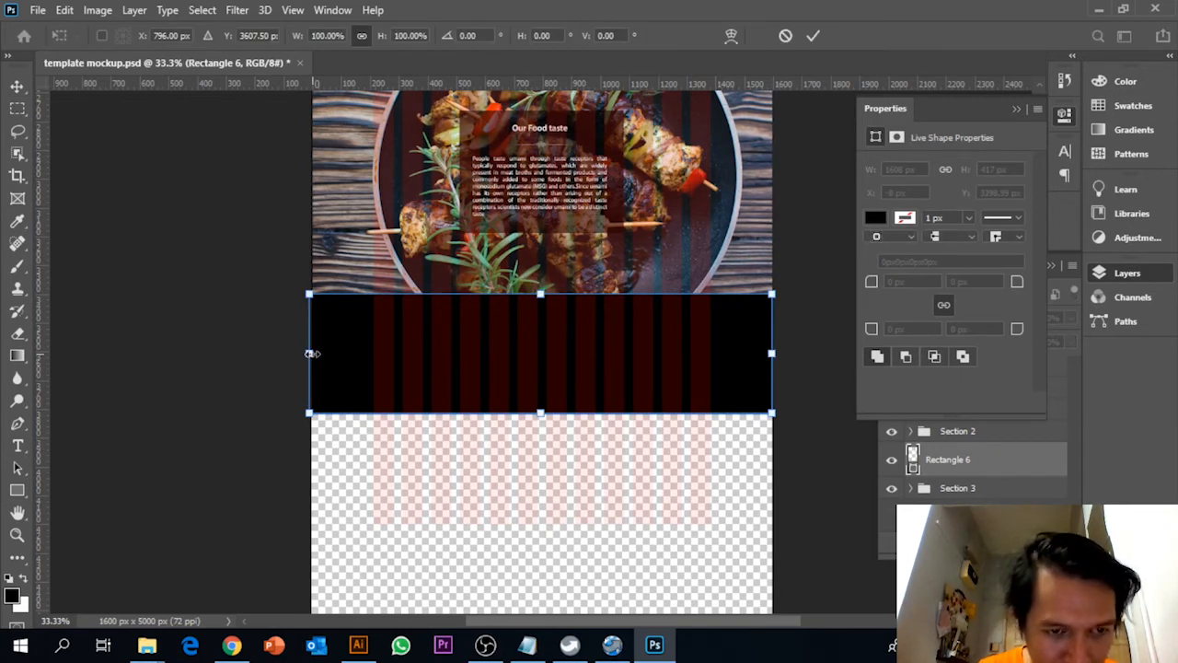
left_click_drag(311, 354, 315, 354)
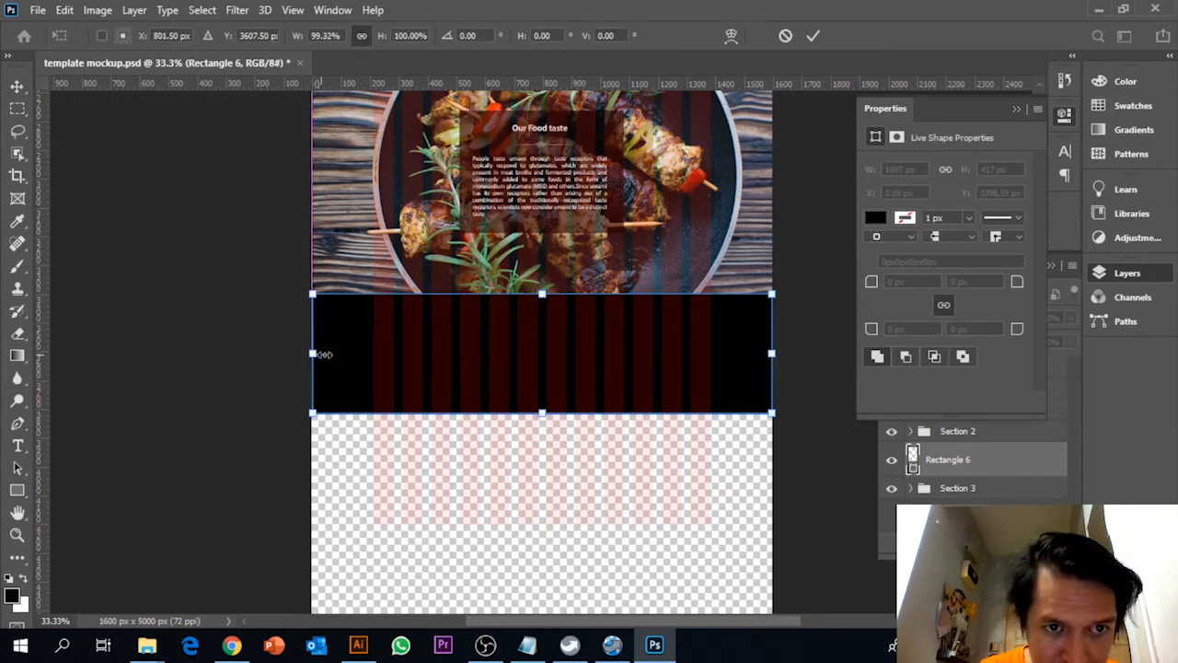
key("Return")
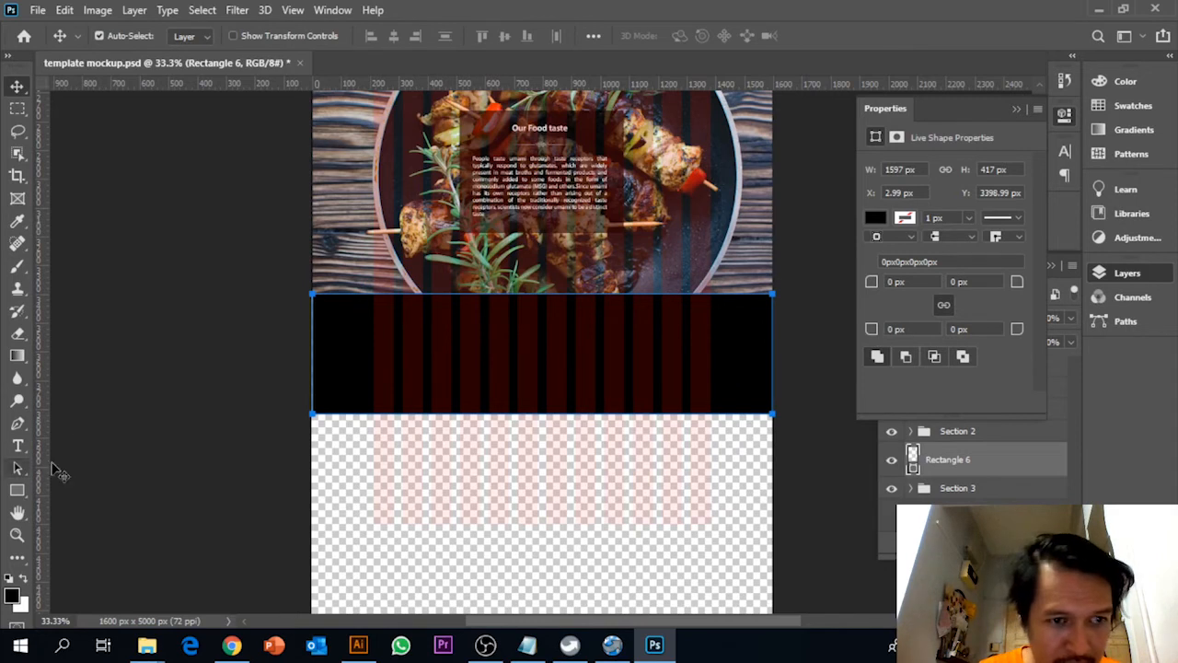
left_click(1017, 170)
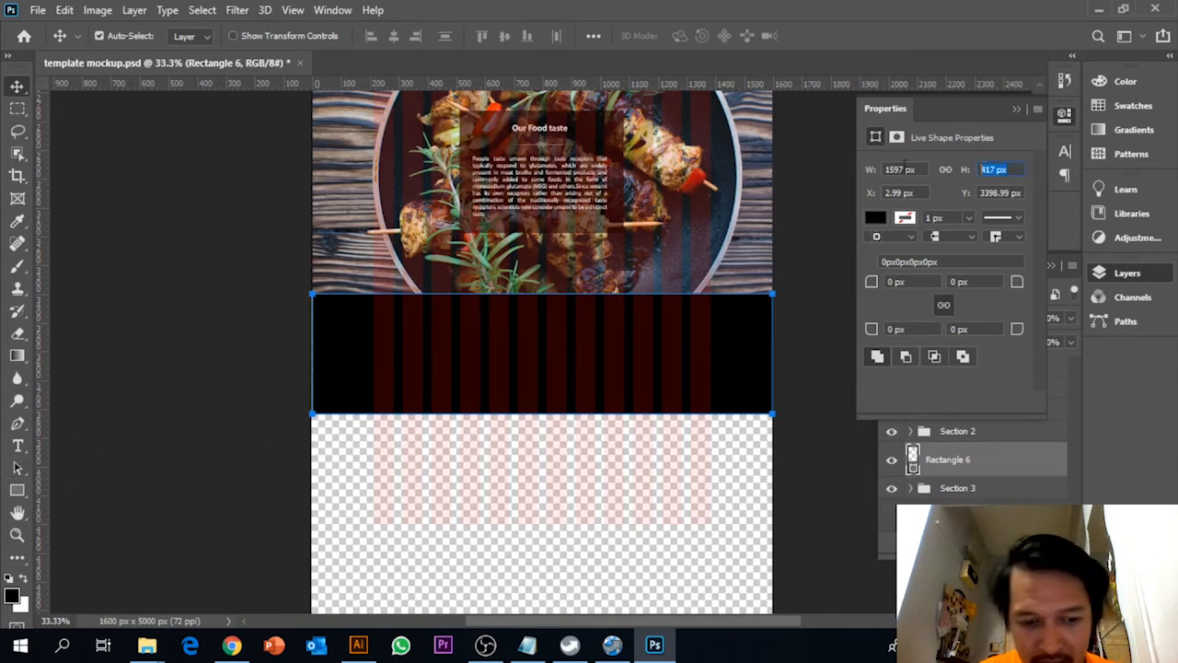
type("320")
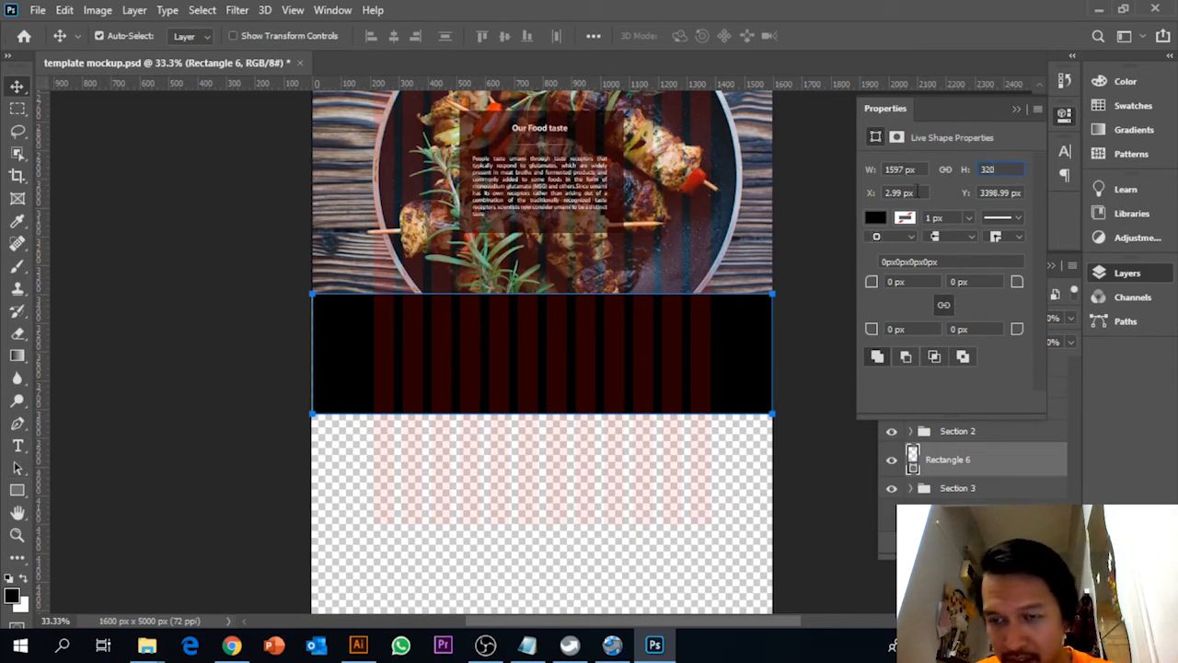
key("Return")
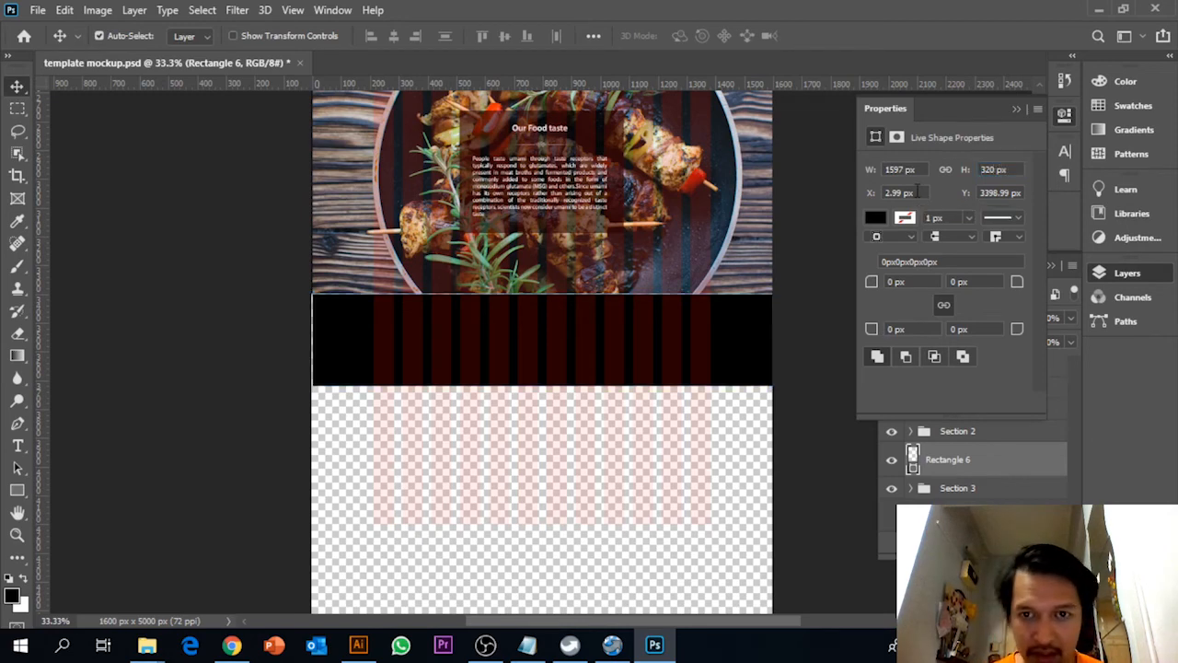
Recolour the new rectangle dark grey and move its layer below the Section 3 group
left_click(955, 468)
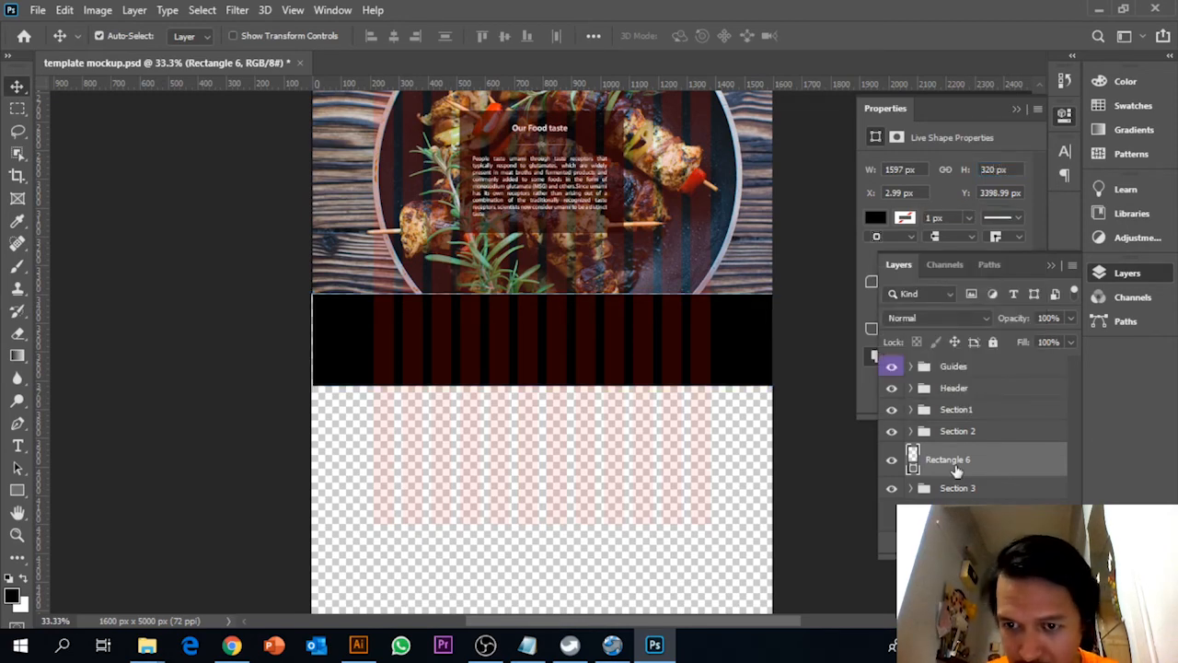
double_click(911, 465)
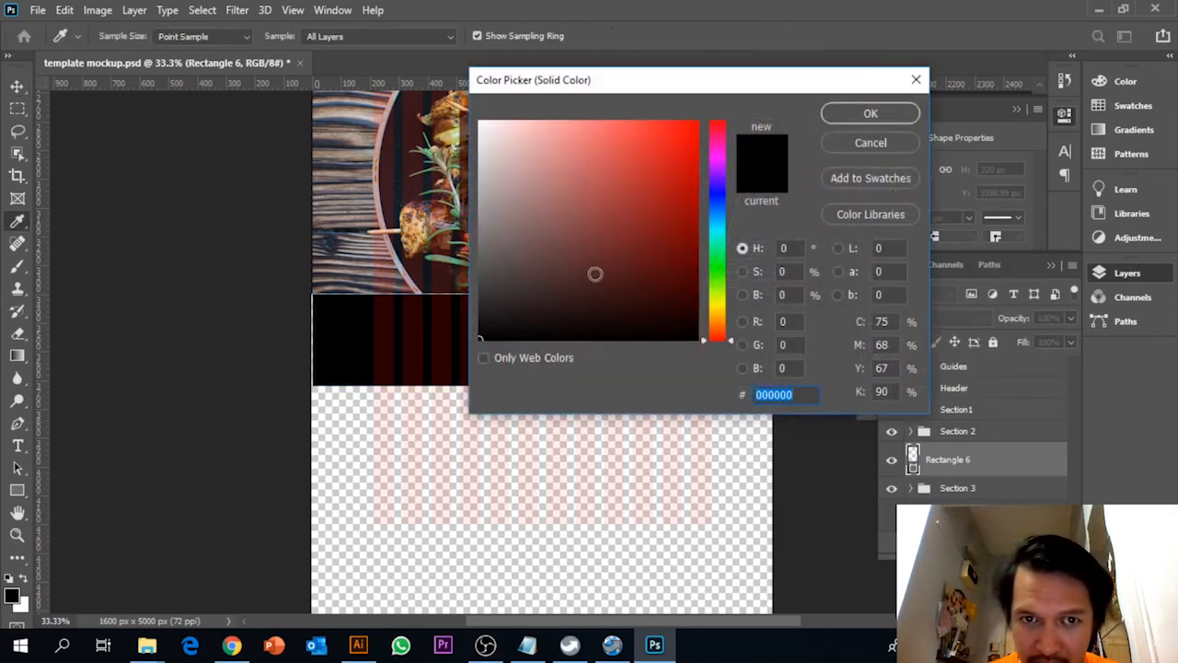
left_click_drag(595, 273, 451, 307)
left_click(871, 120)
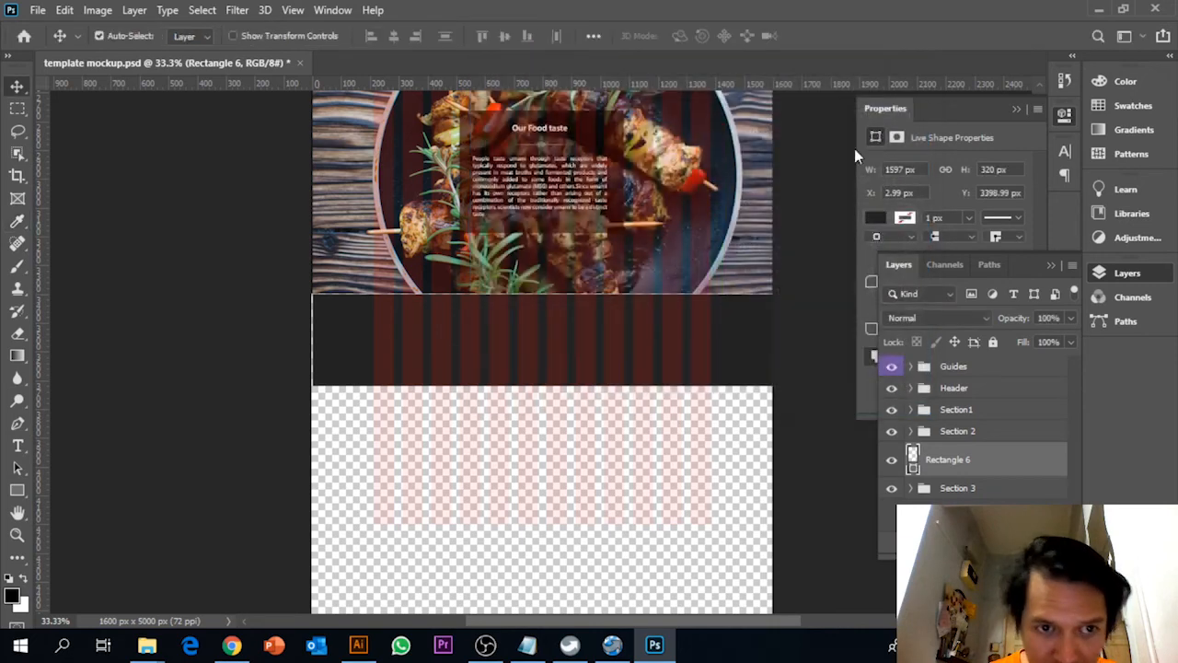
left_click(789, 444)
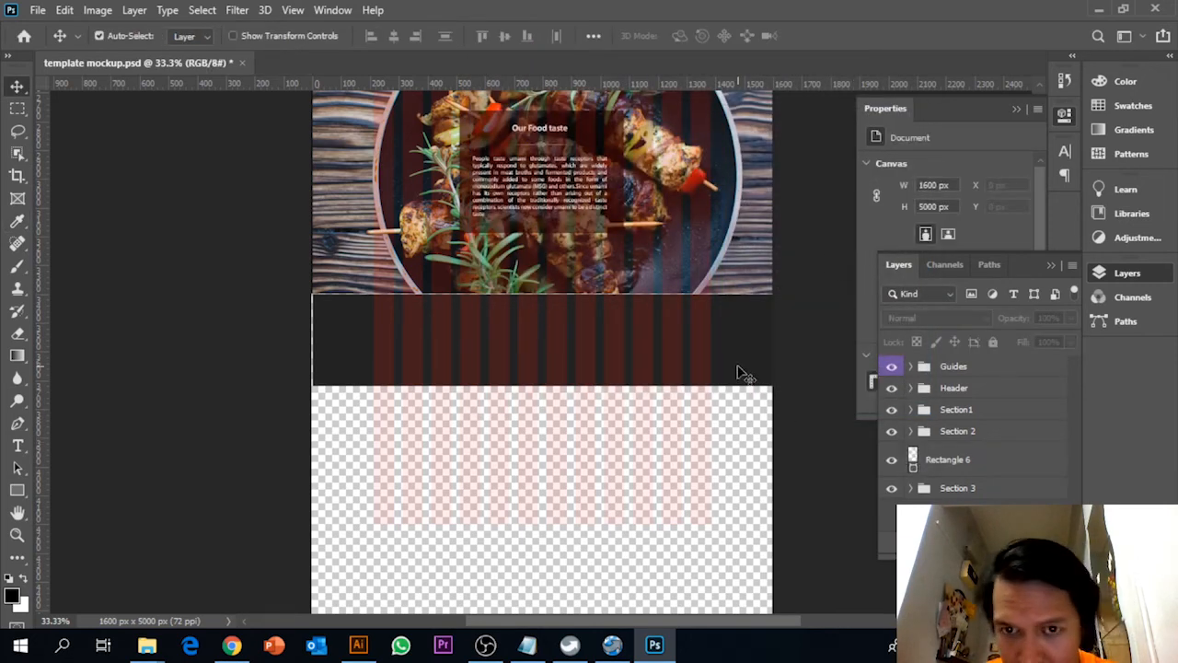
left_click_drag(976, 466, 979, 497)
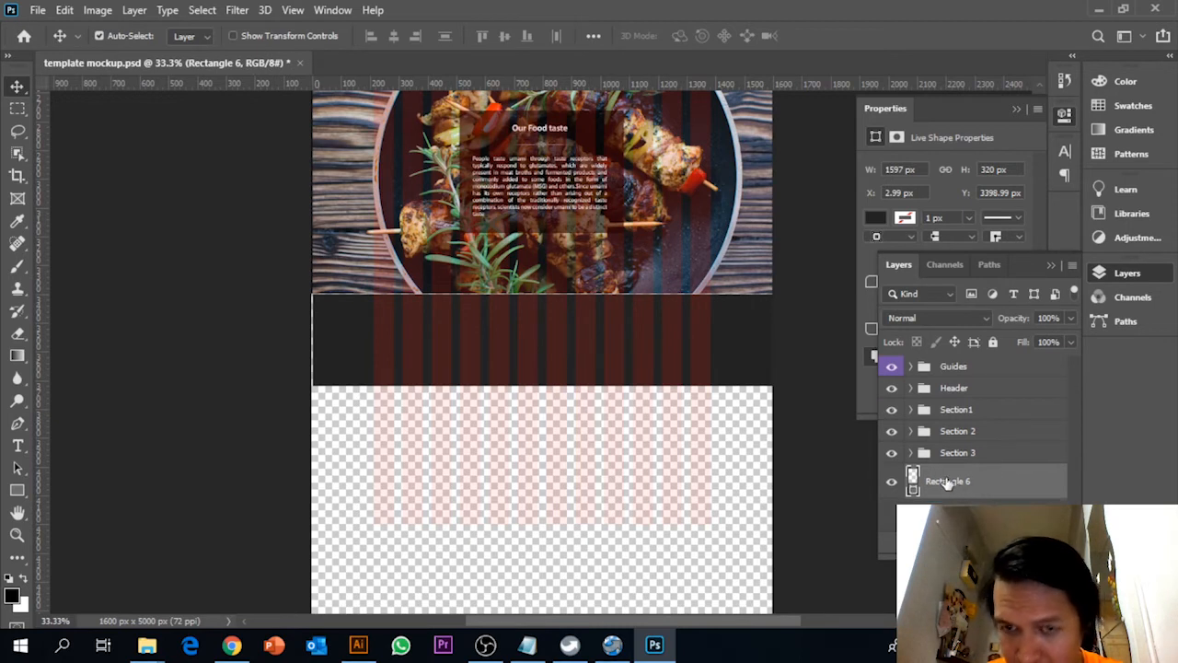
Nudge the dark grey rectangle up and flush with the page's left edge, and stretch its right side to about 1603 px wide
key("Left")
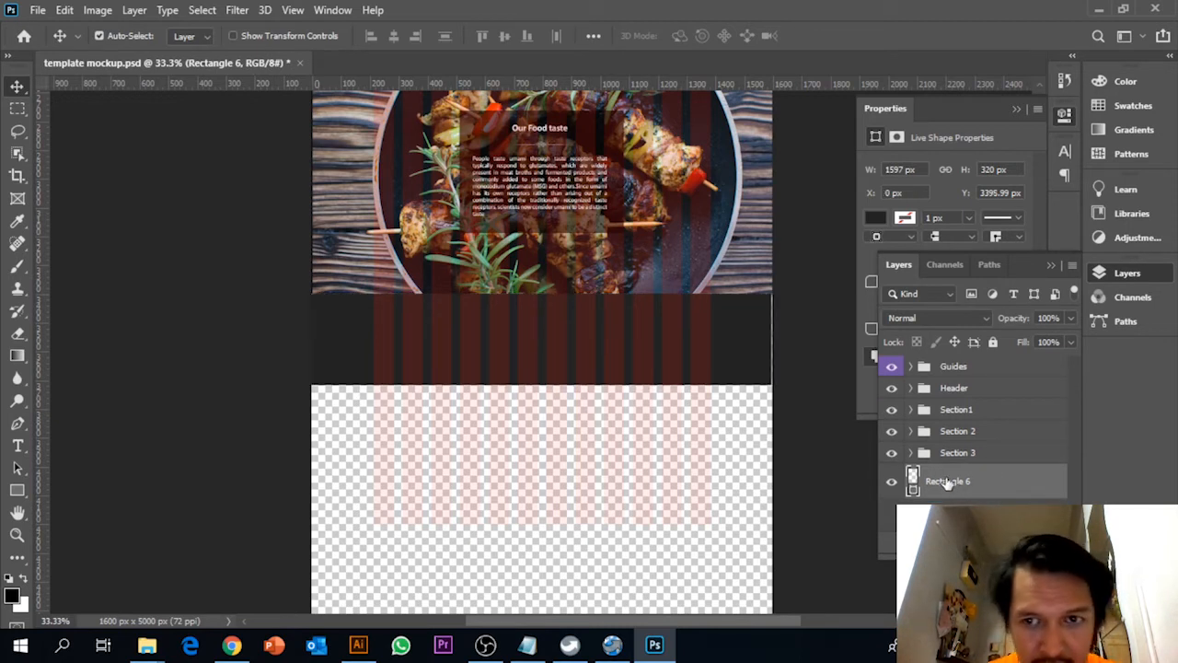
key("ctrl+t")
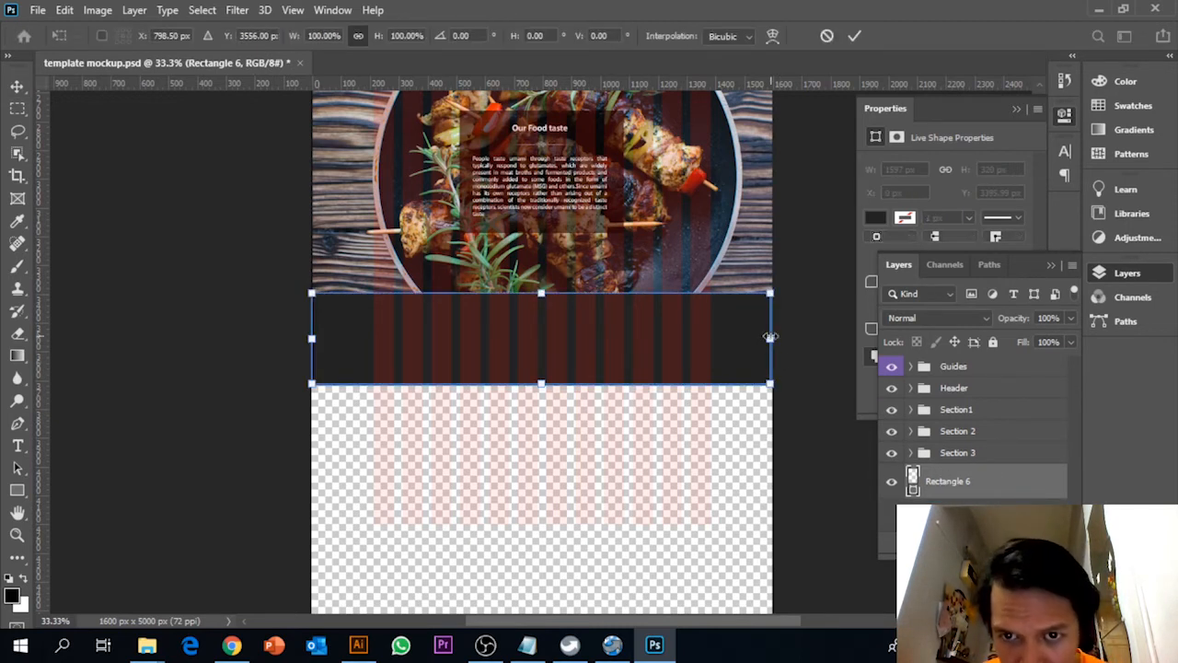
left_click_drag(772, 338, 773, 338)
key("Return")
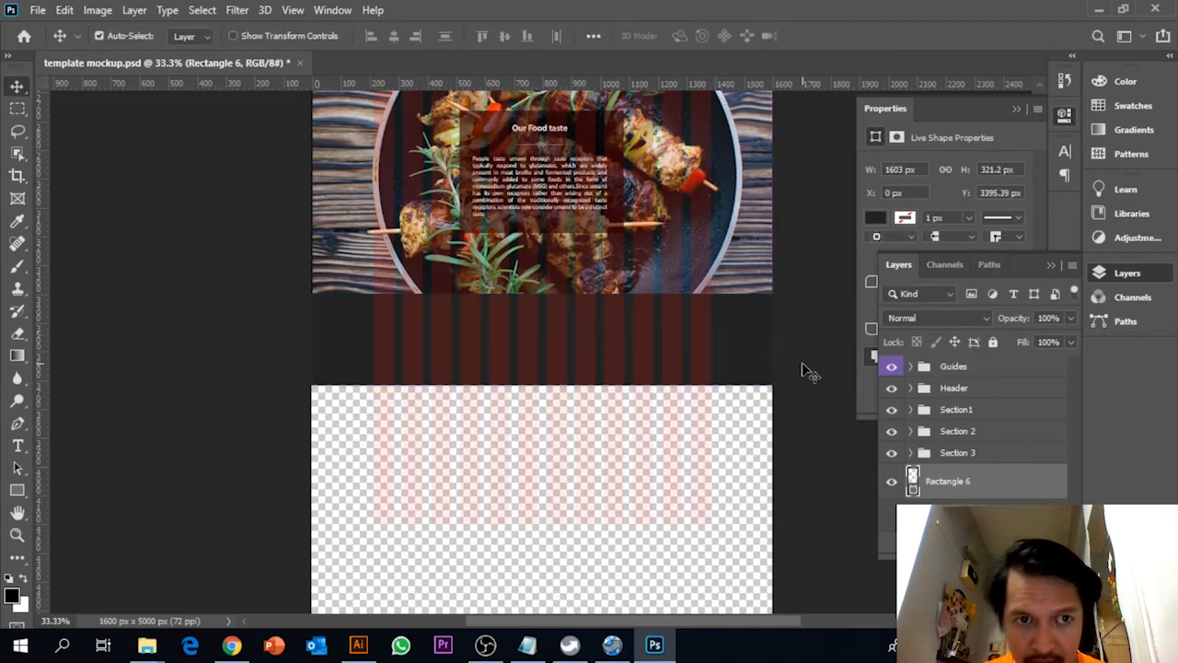
Switch to Notepad and read the footer copy for the about, The Team and Location parts, then return to the mockup
key("ctrl+plus")
key("ctrl+plus")
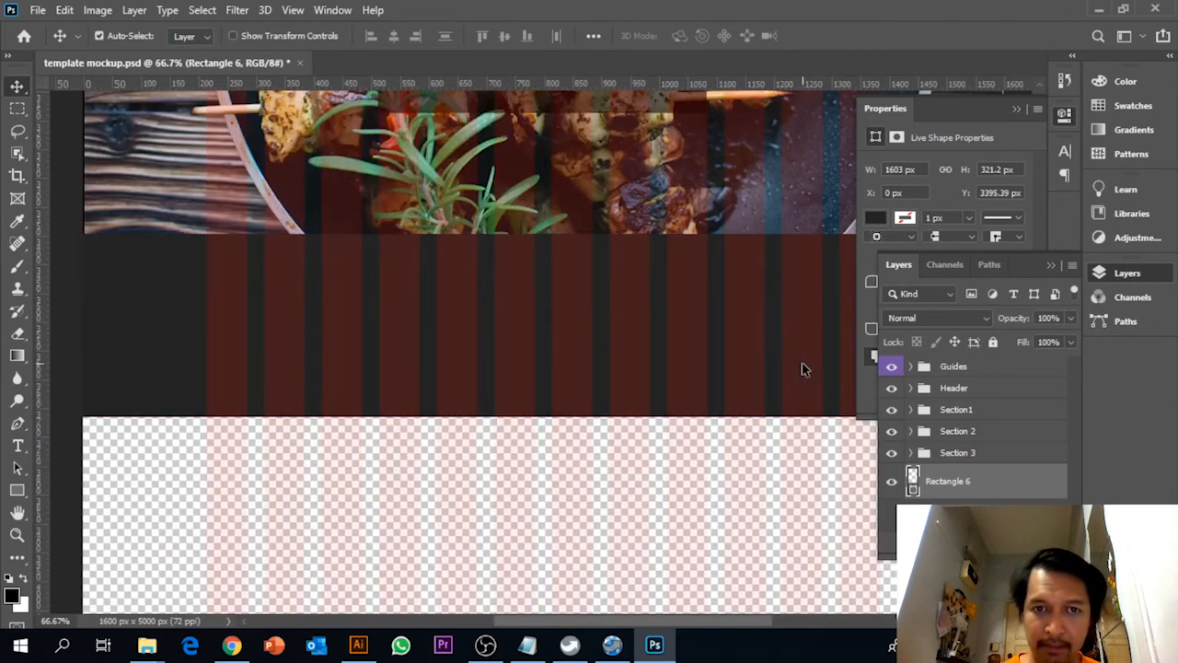
left_click(528, 644)
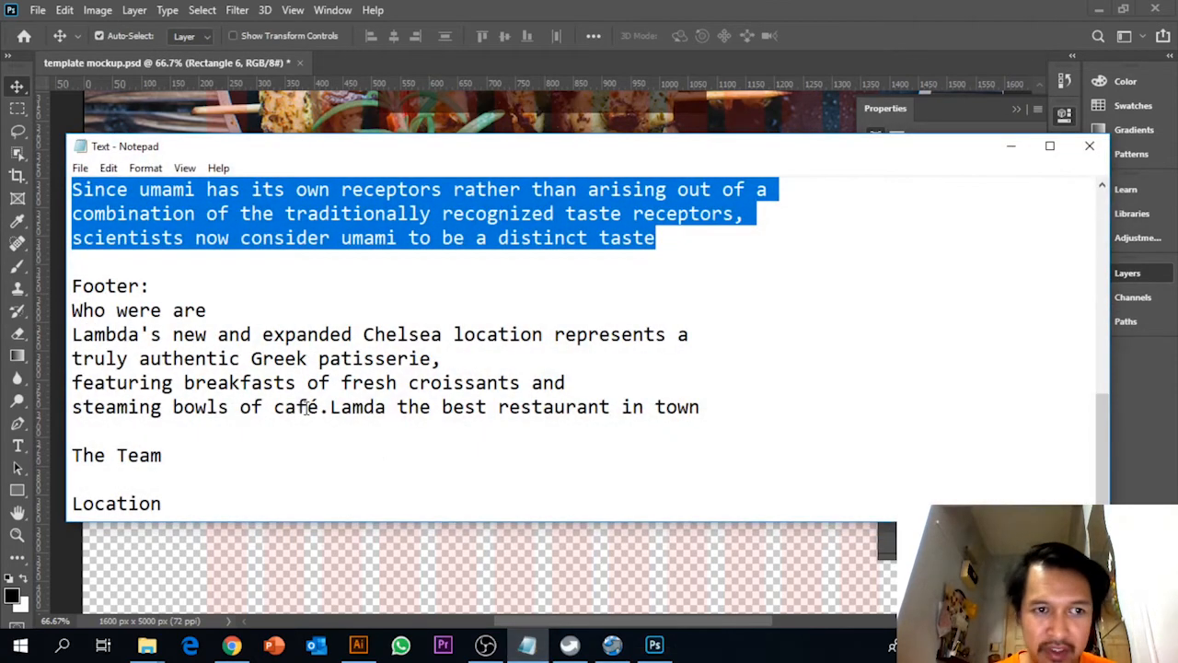
left_click(256, 427)
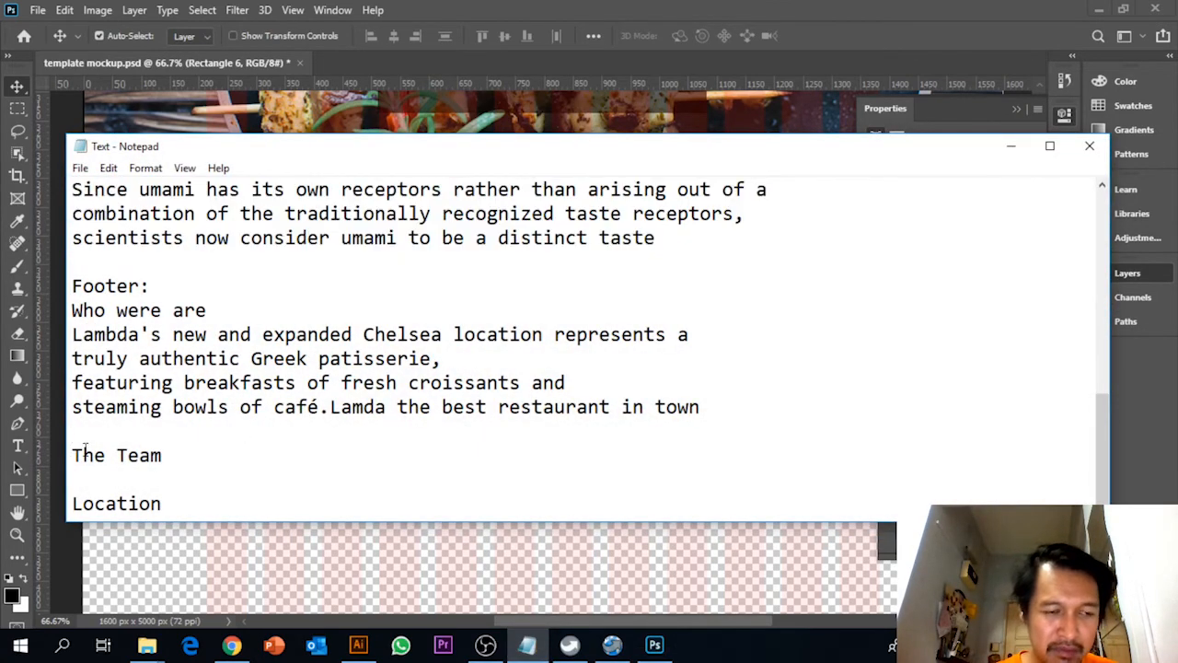
left_click_drag(82, 455, 49, 465)
left_click(169, 504)
left_click(118, 456)
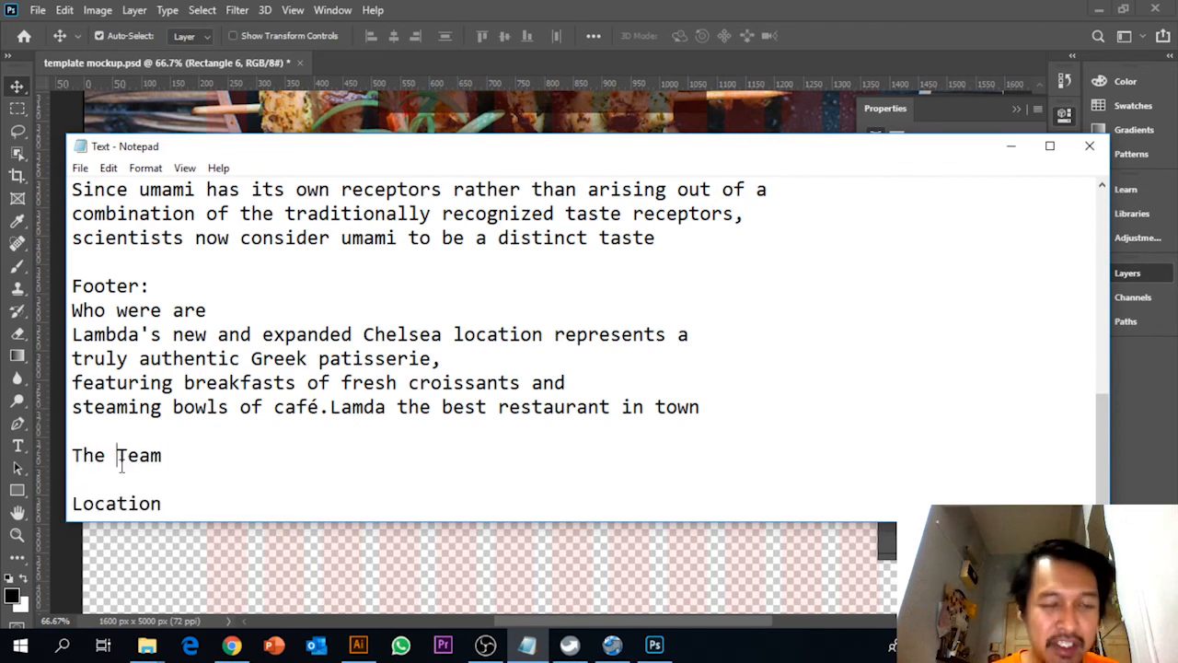
left_click(1010, 152)
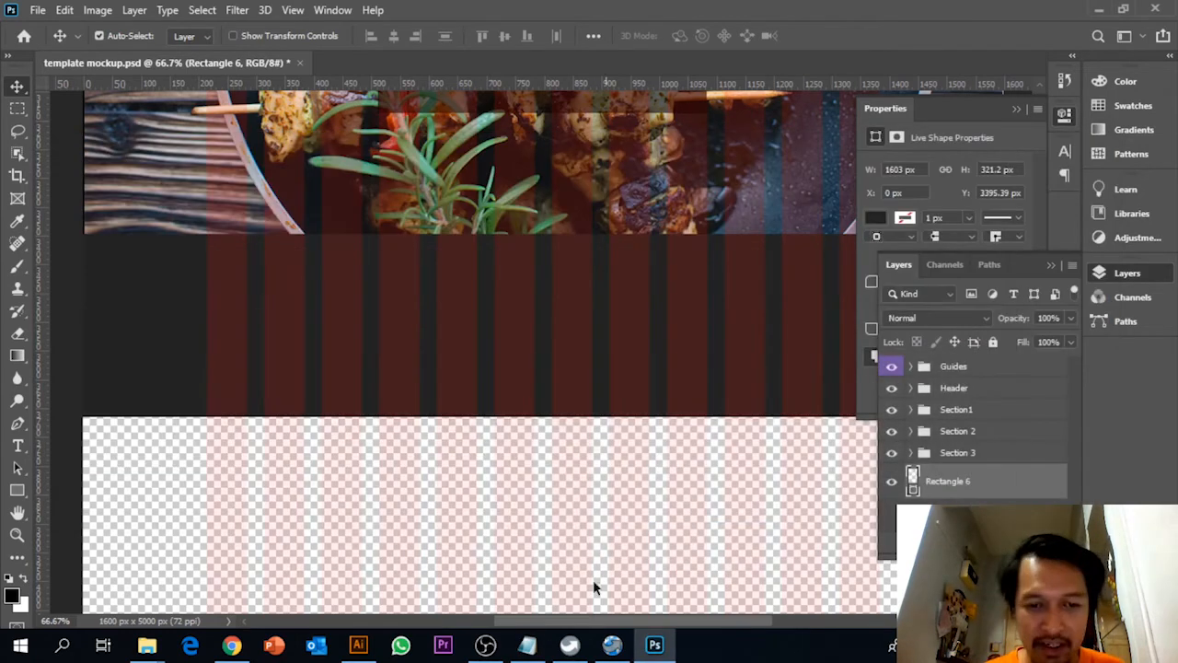
mouse_move(485, 645)
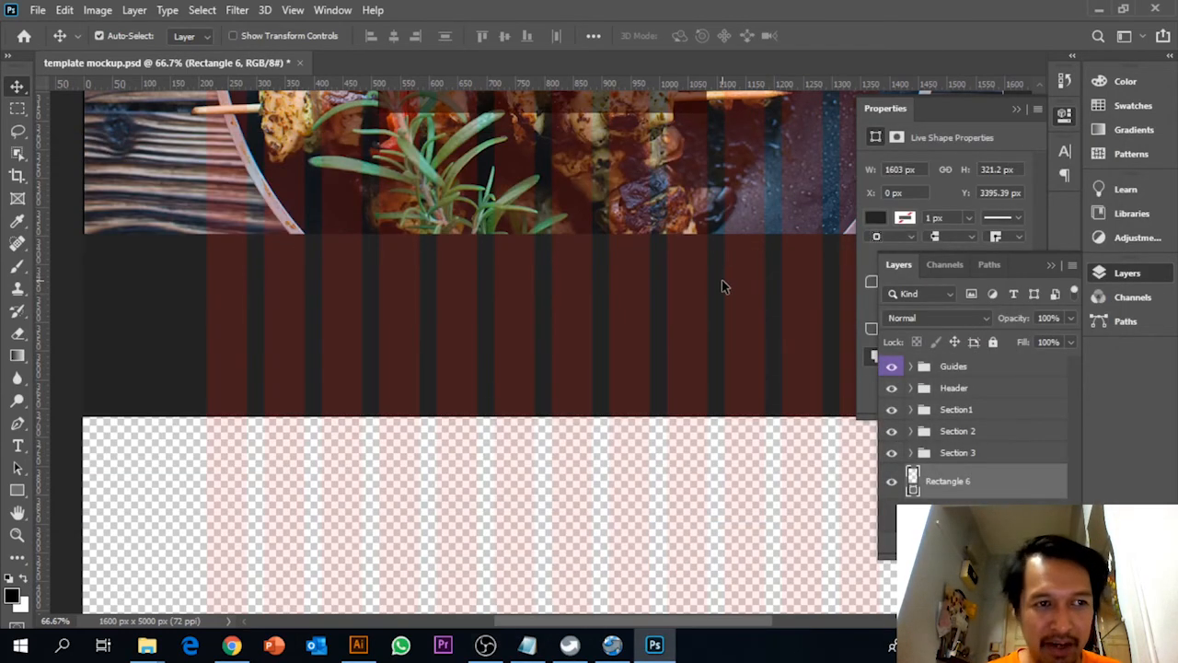
scroll(722, 286, "up", 5)
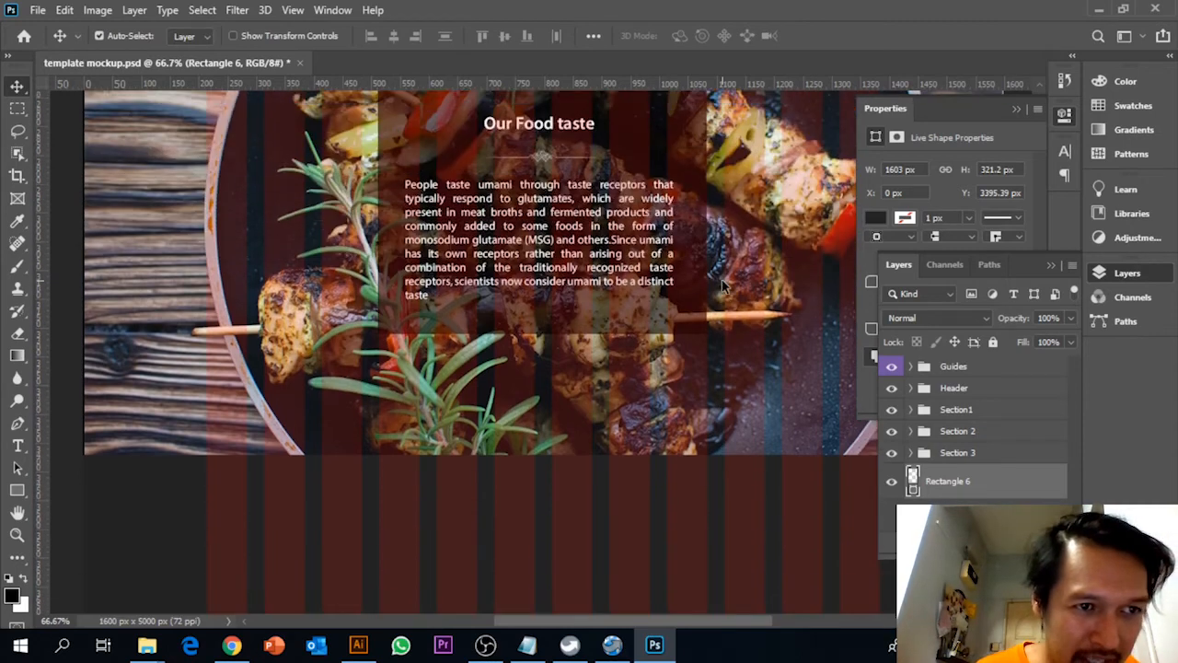
scroll(468, 359, "down", 5)
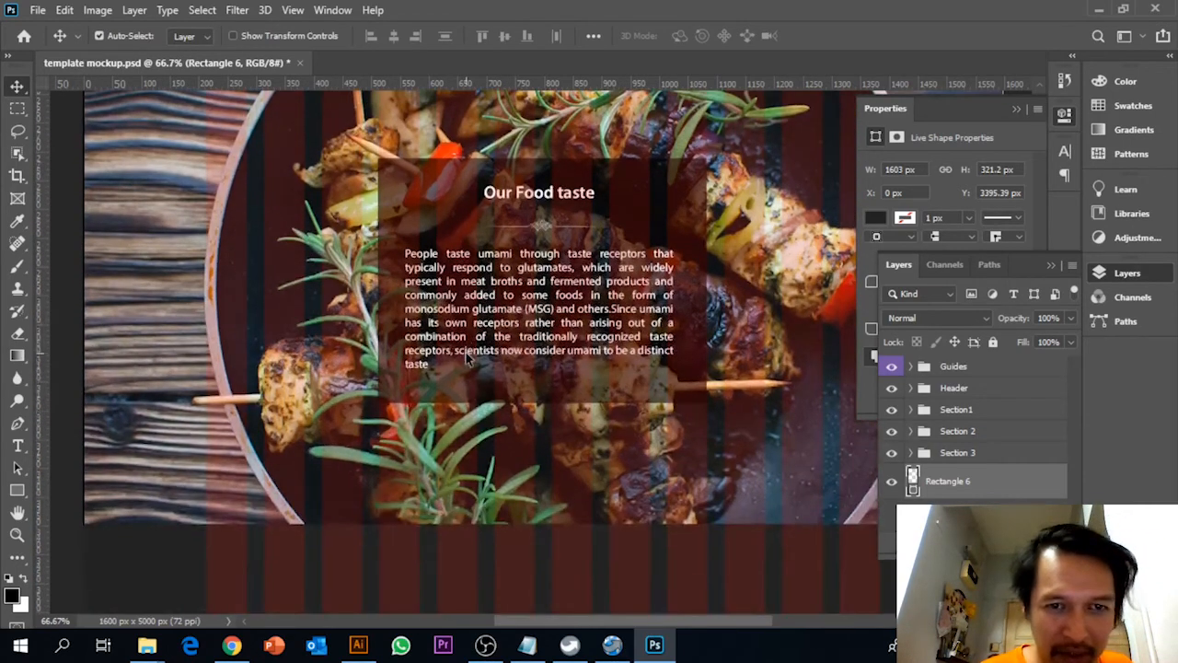
scroll(467, 359, "down", 1)
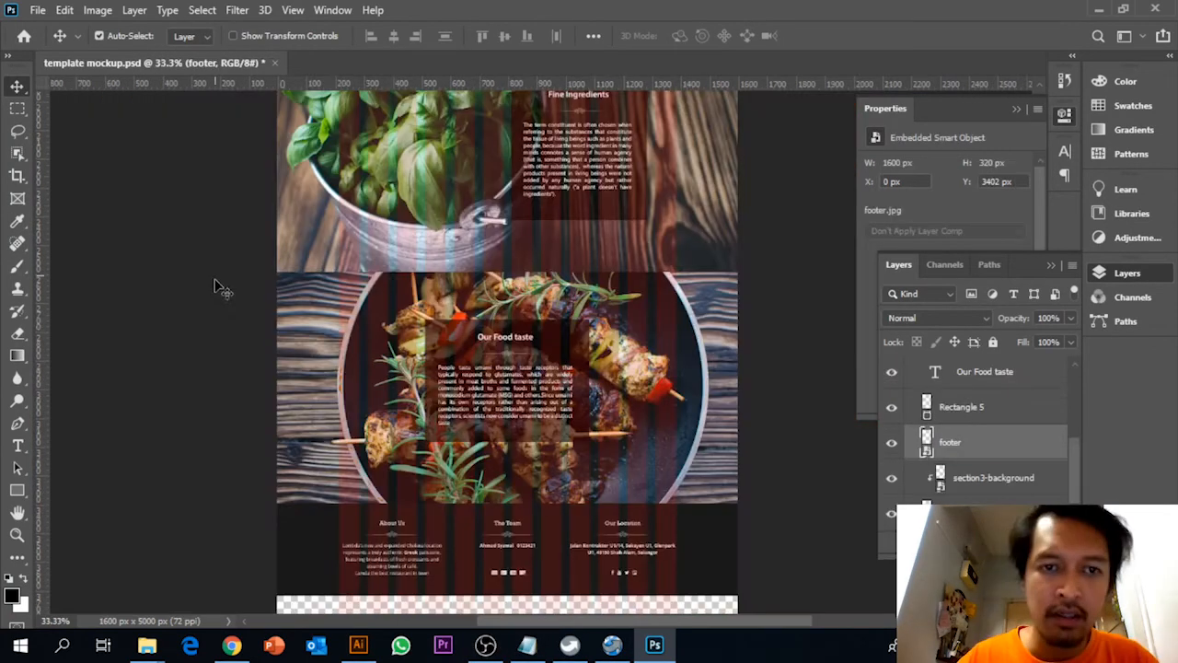
Put the dark grey rectangle's layer into a new group named Footer, leaving the Section 3 and Footer groups collapsed
scroll(911, 419, "up", 6)
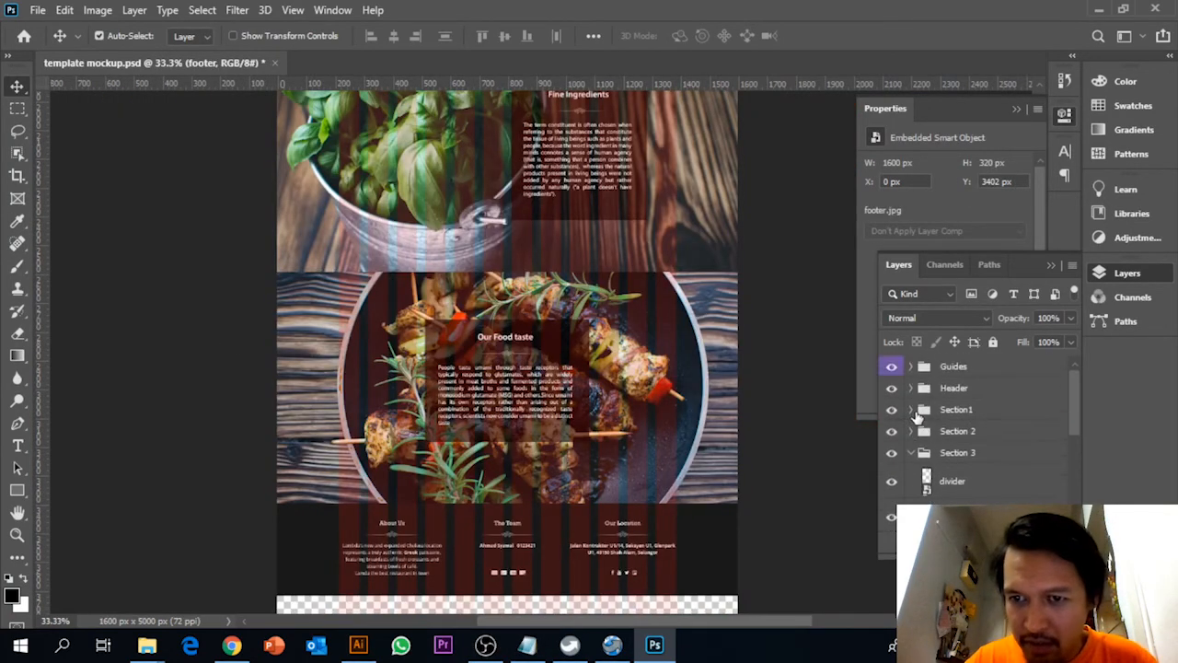
left_click(911, 452)
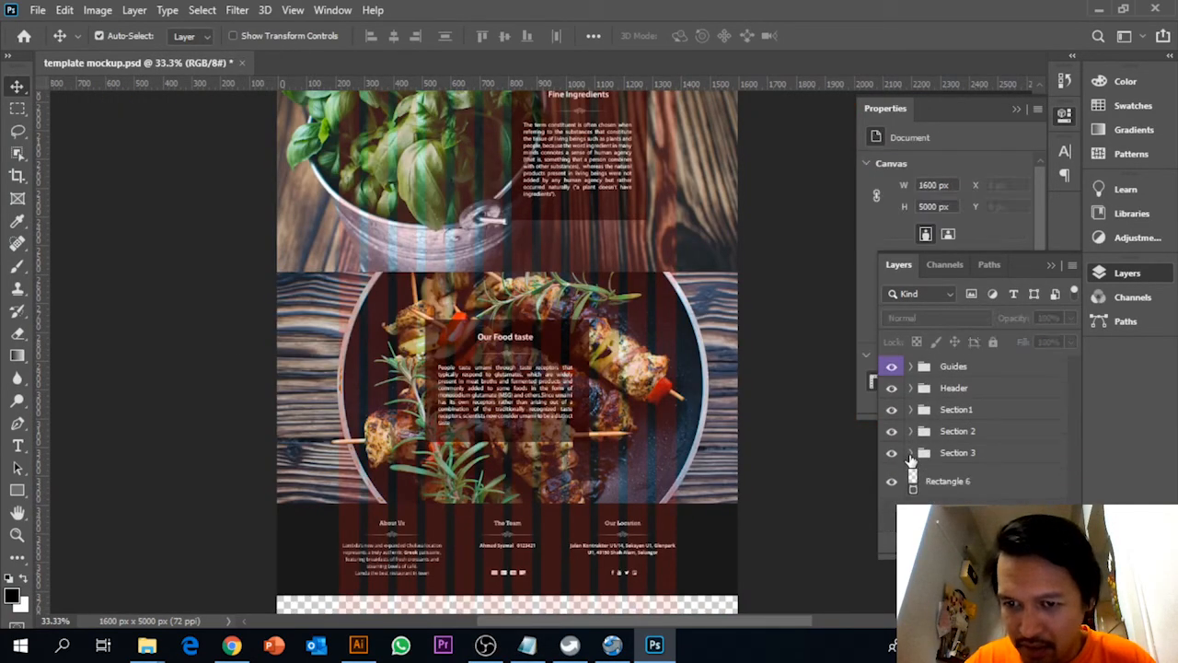
left_click(948, 495)
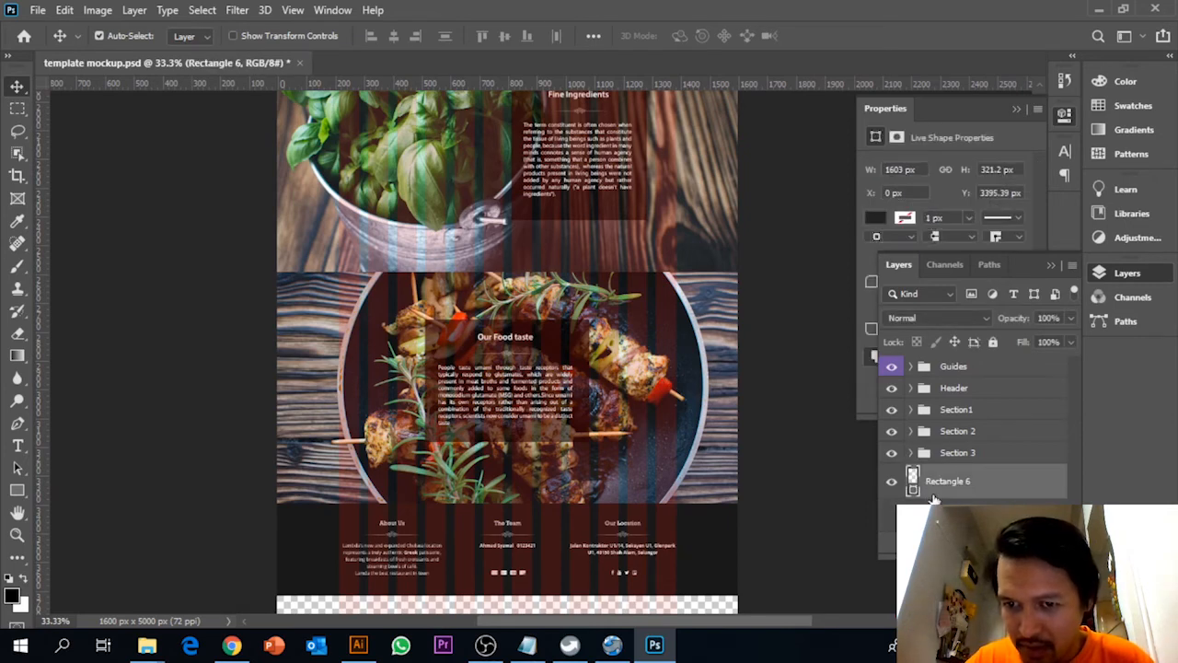
key("ctrl+g")
double_click(953, 474)
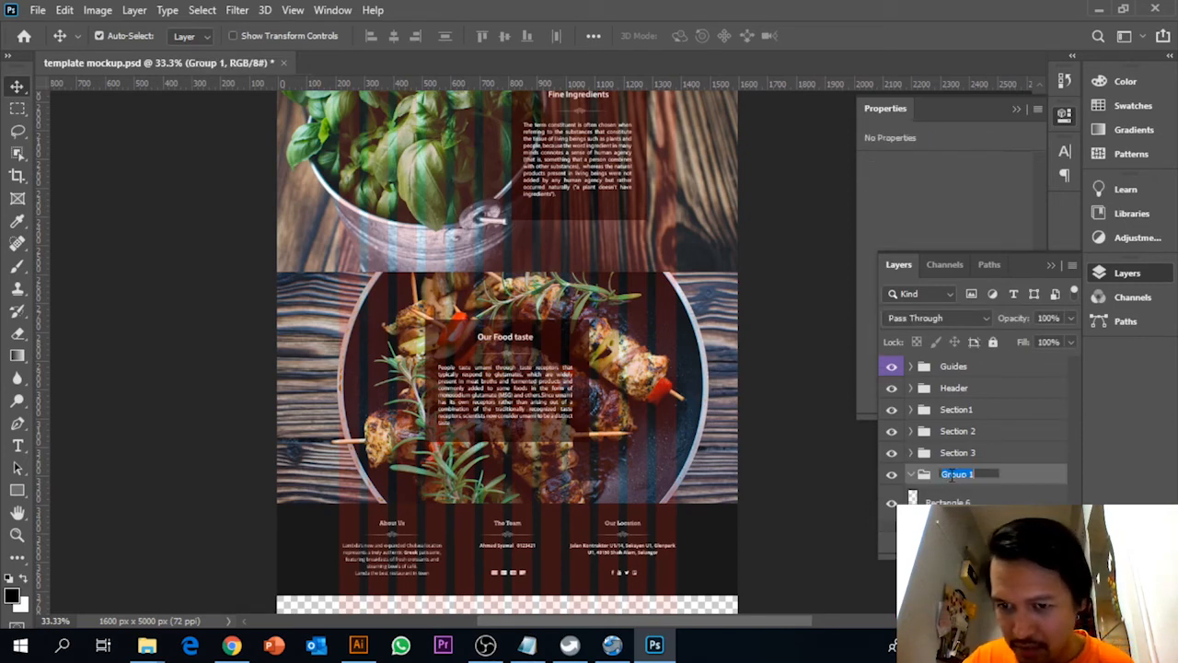
type("footer")
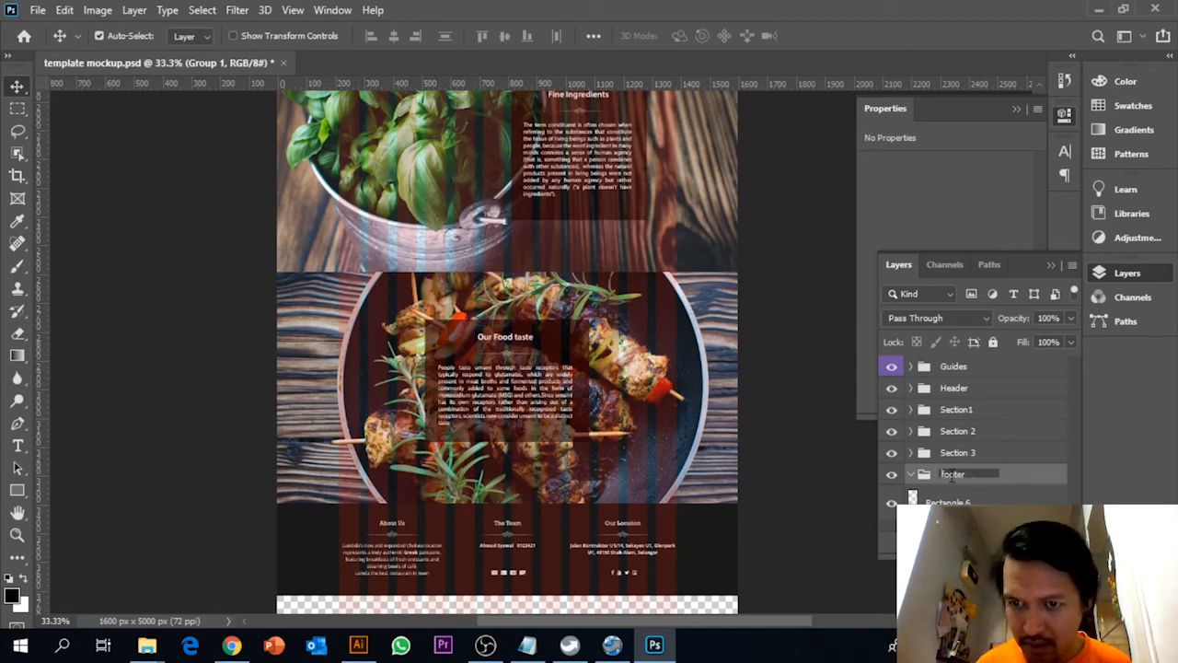
key("Return")
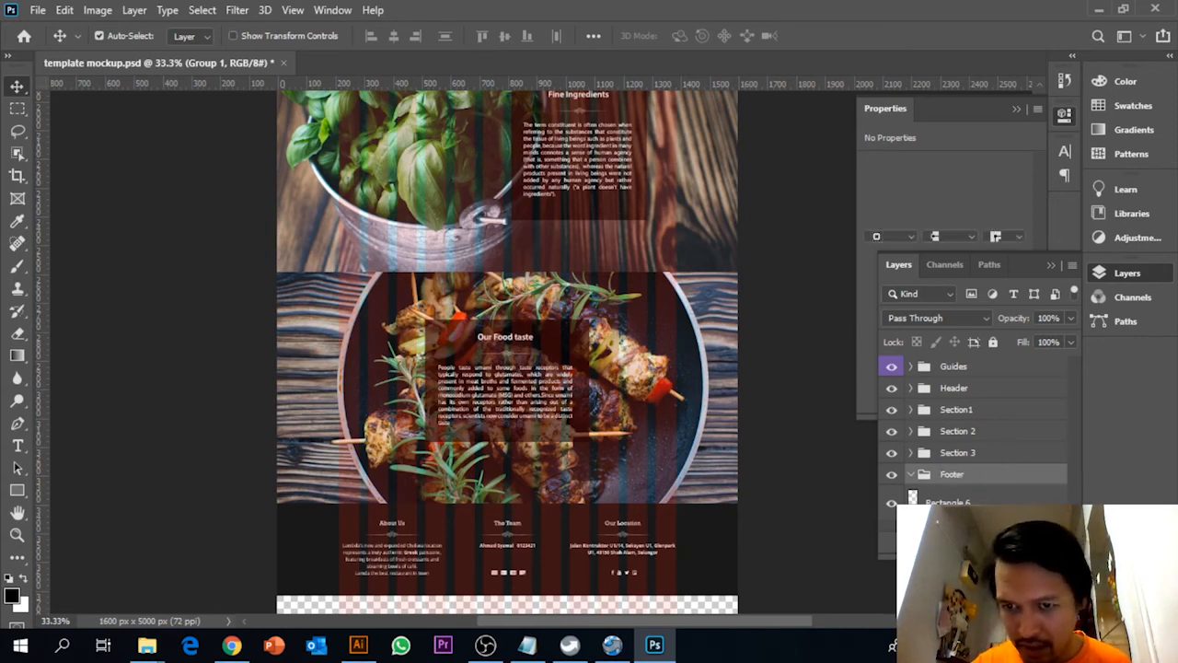
left_click(948, 499)
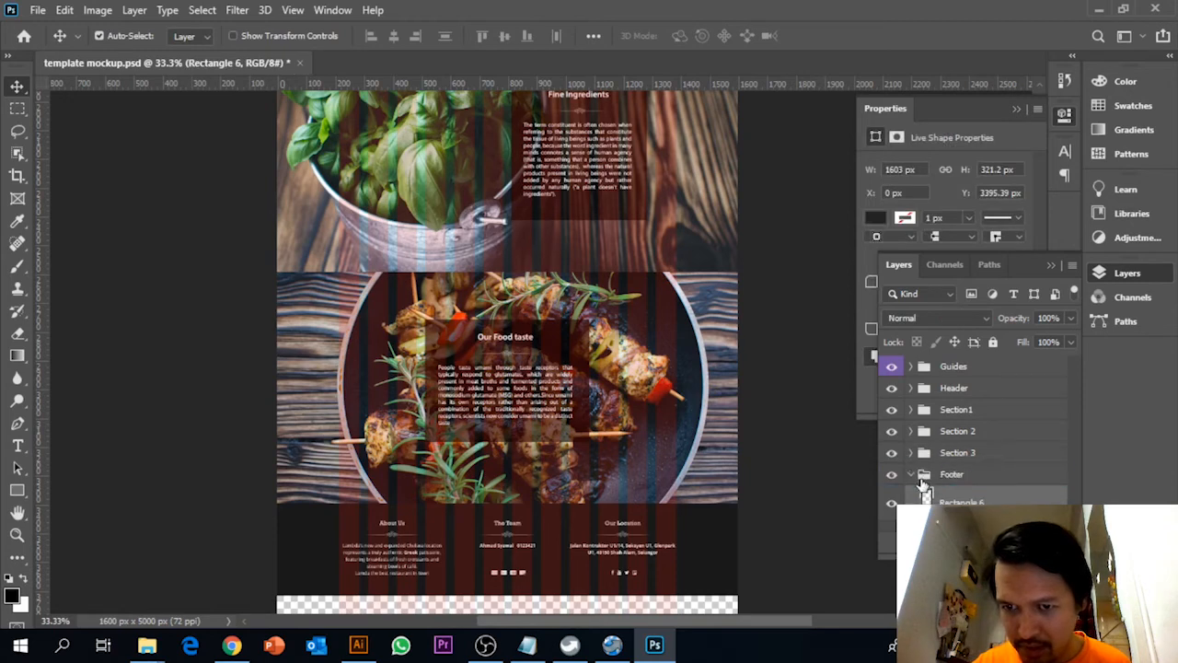
left_click(913, 475)
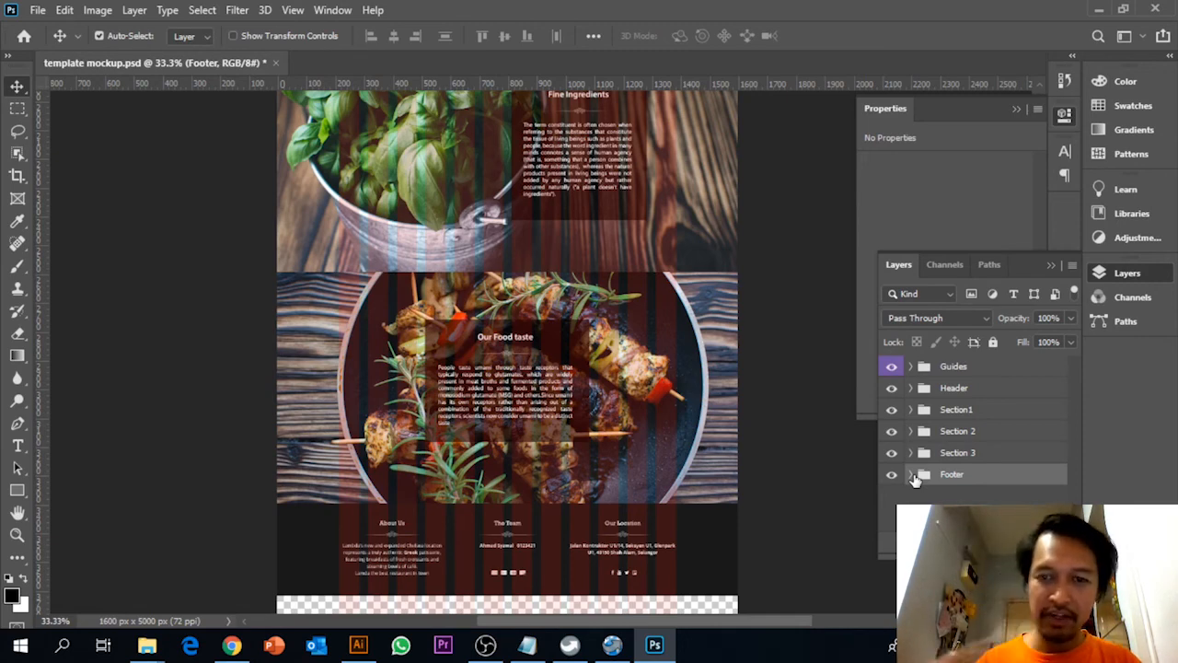
Hide the Guides group and review the whole page design from the header down to the footer
left_click(891, 366)
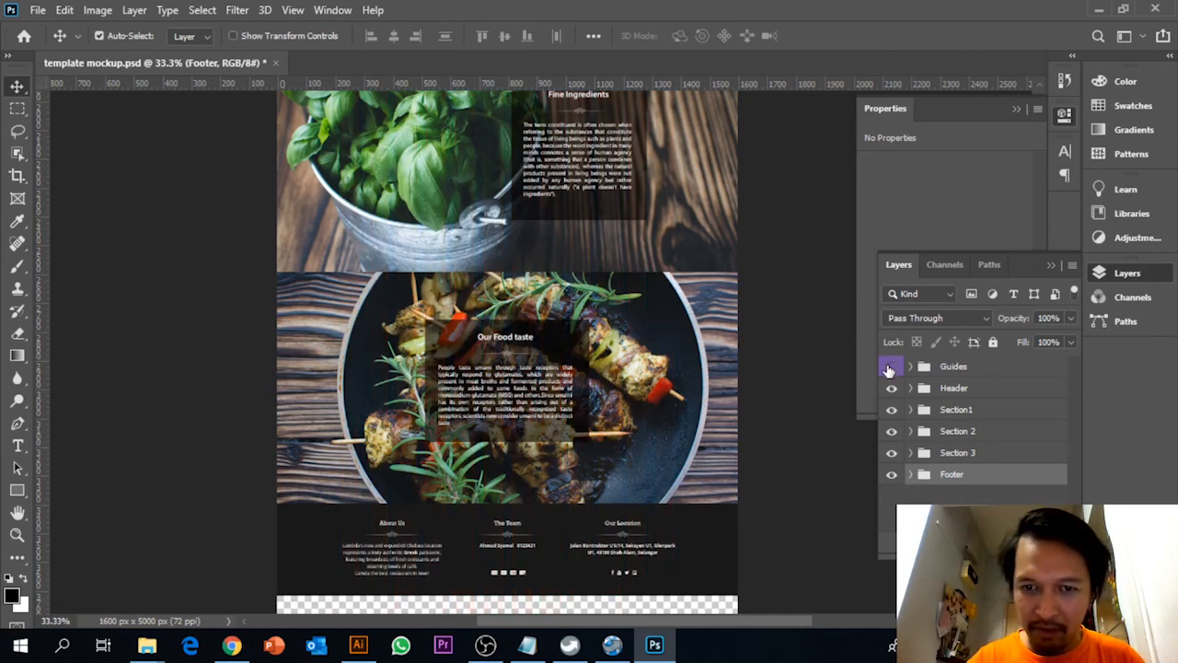
scroll(745, 437, "up", 2)
scroll(746, 437, "up", 10)
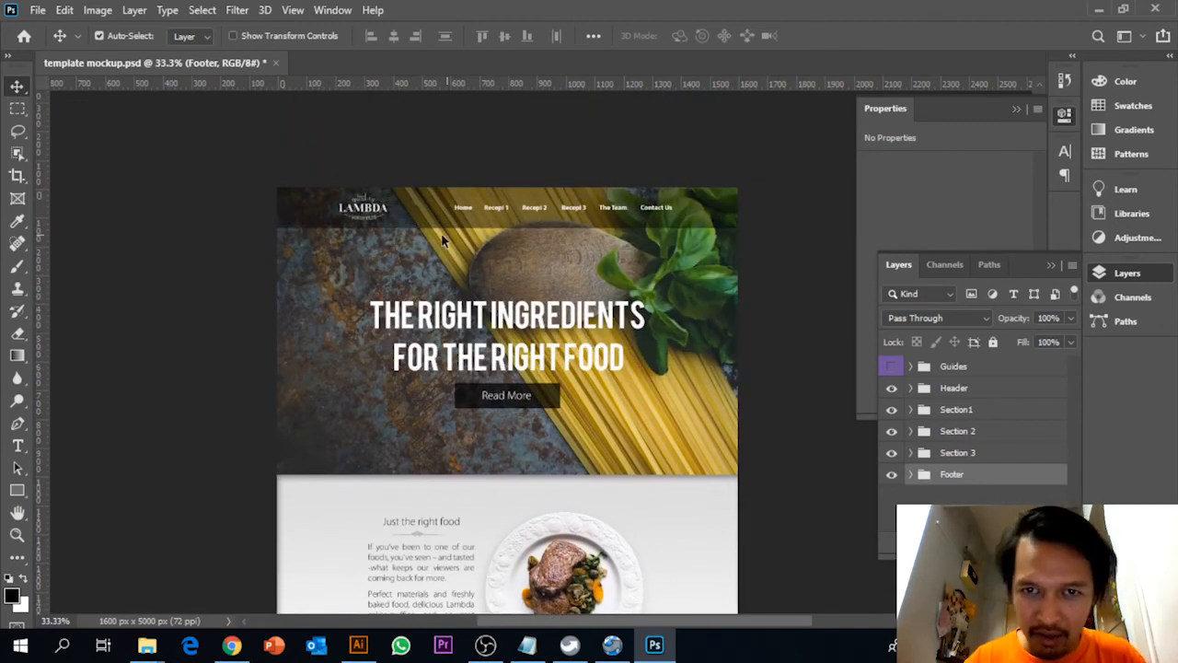
scroll(610, 280, "down", 8)
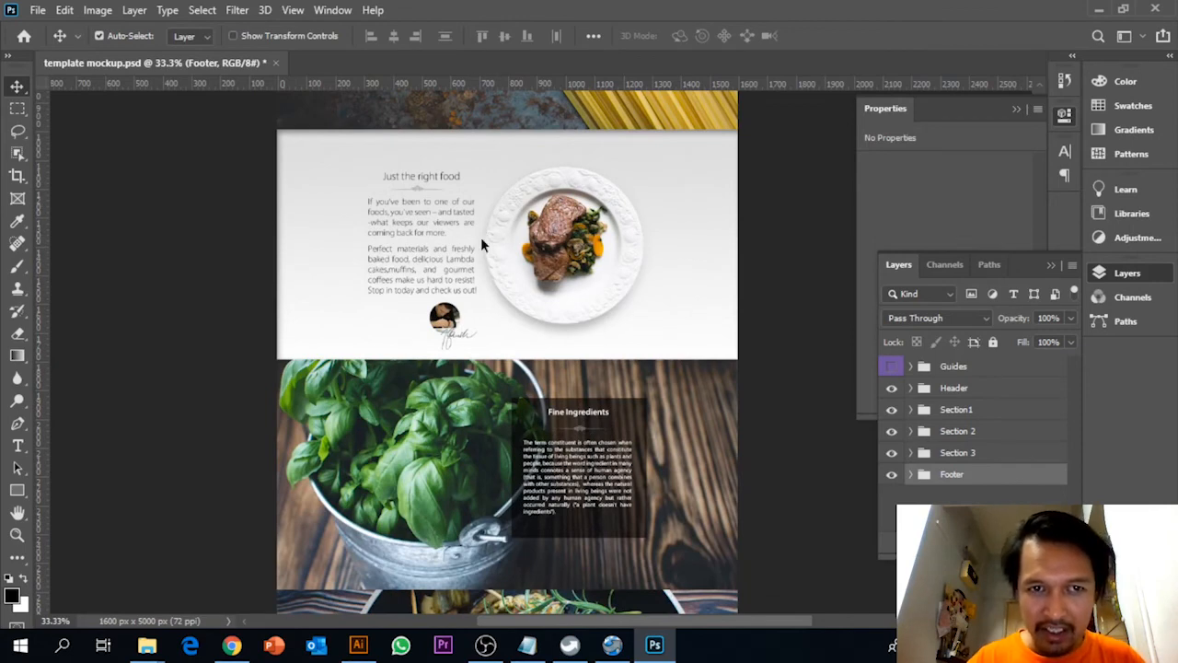
scroll(532, 271, "down", 5)
scroll(534, 276, "down", 3)
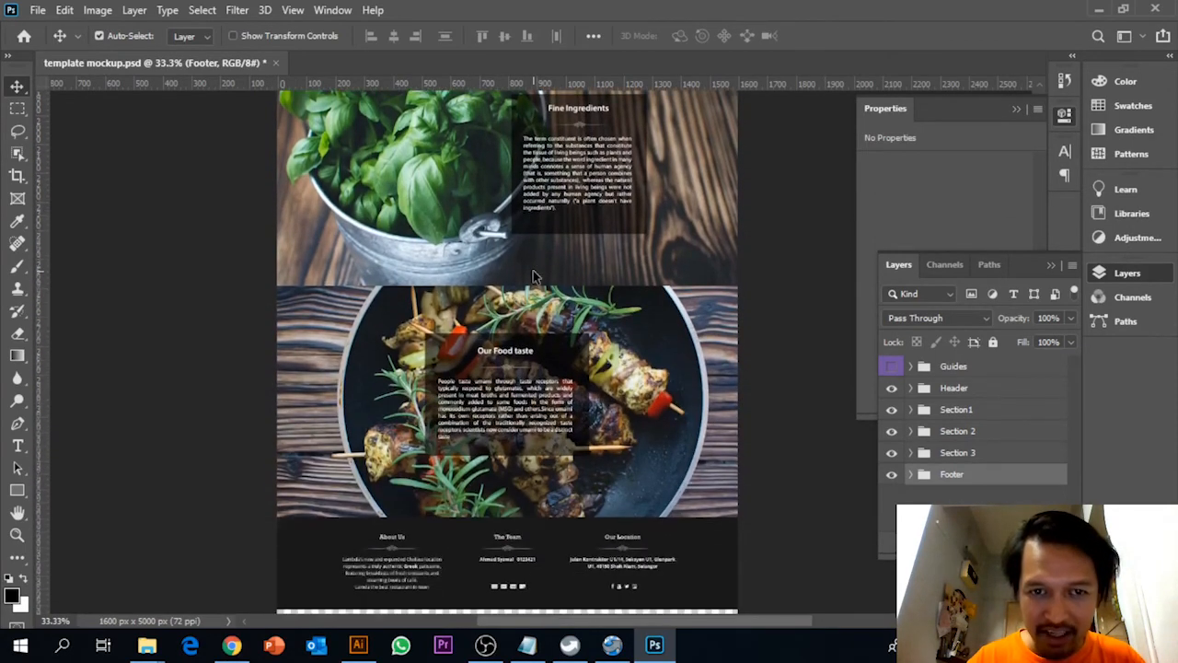
scroll(538, 329, "up", 2)
scroll(539, 331, "up", 5)
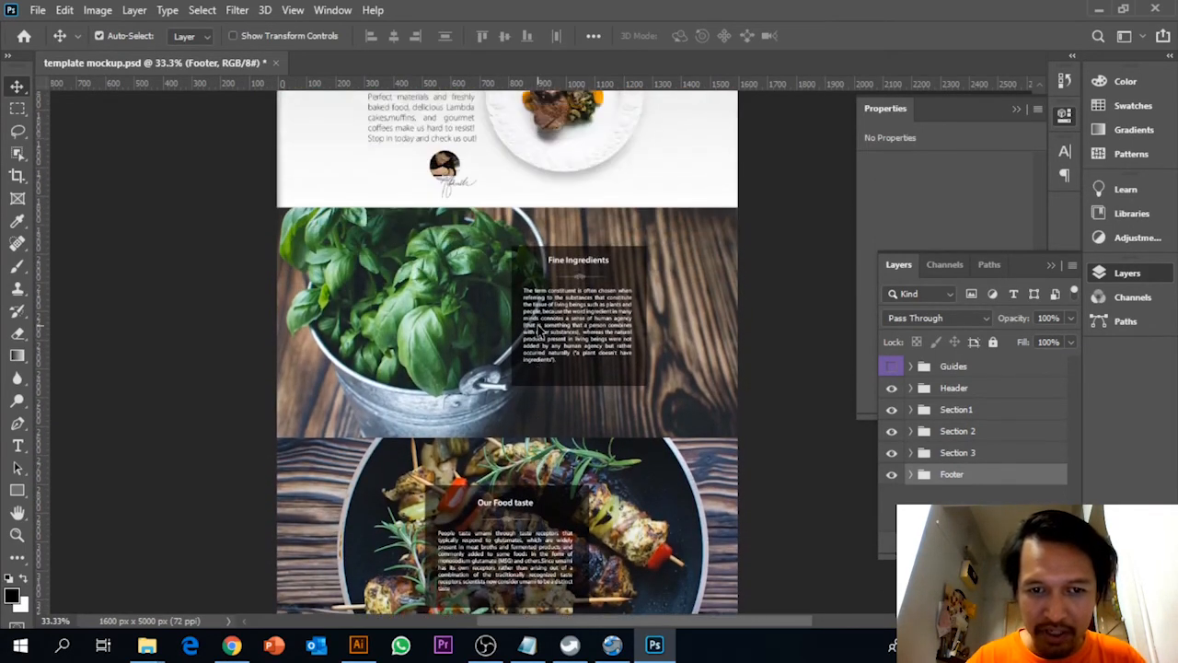
scroll(545, 333, "up", 3)
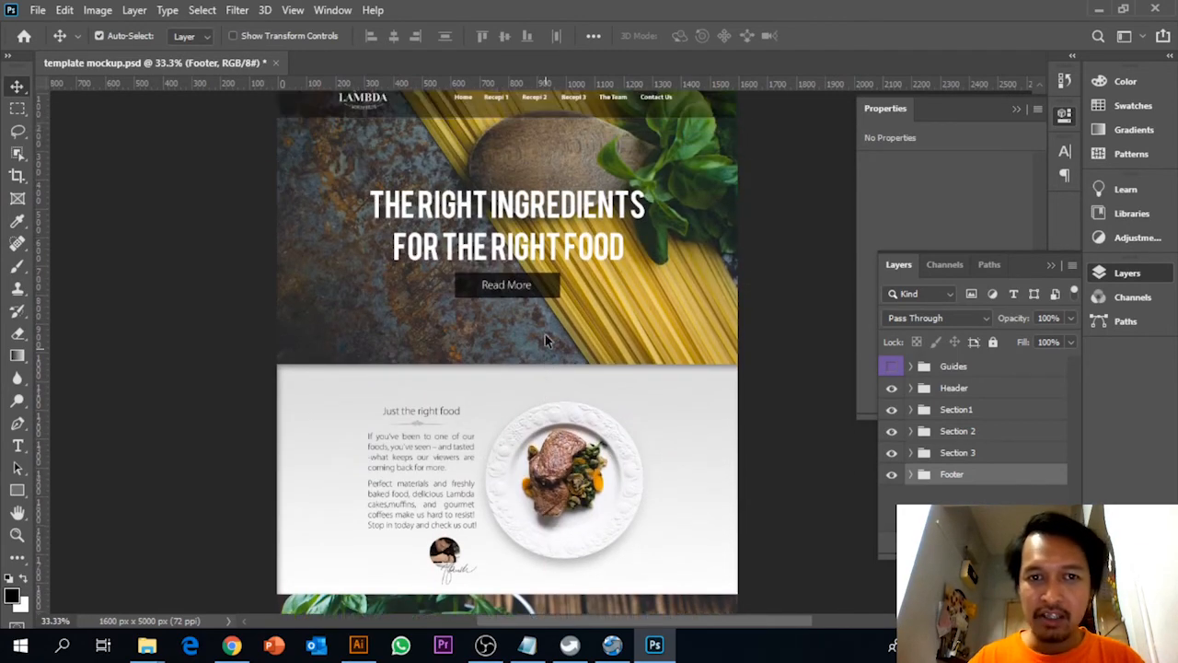
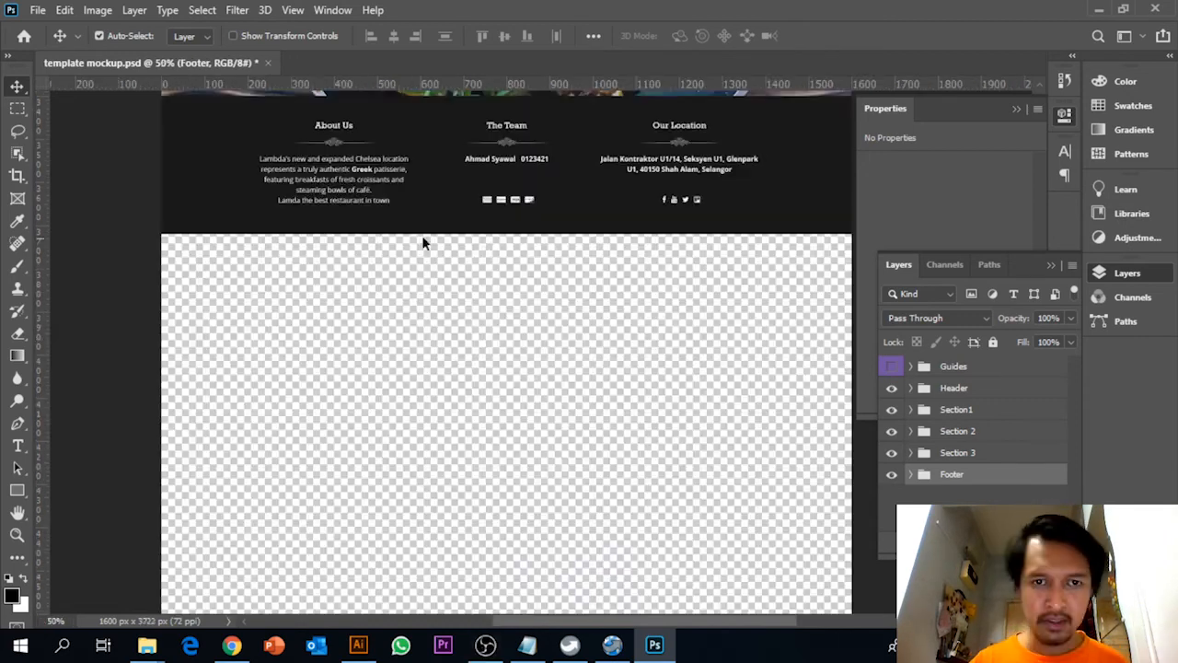
Show the Guides group, check the page from the header down to Our Food taste against the columns, and hide the group again
scroll(424, 242, "up", 15)
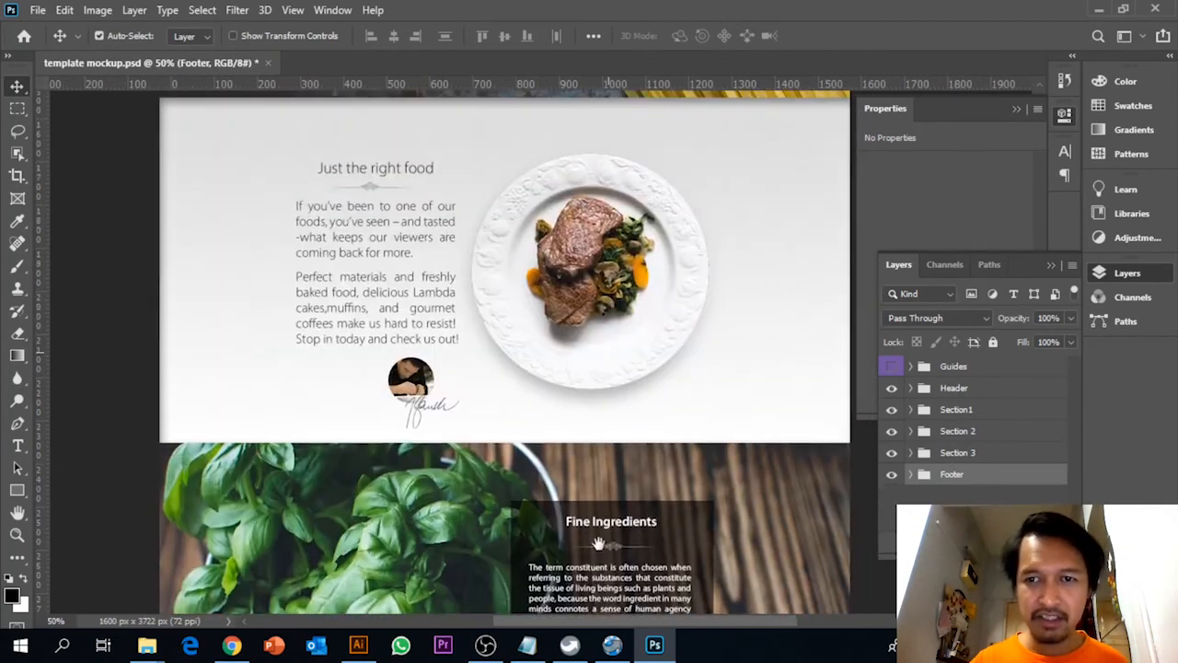
scroll(598, 543, "up", 10)
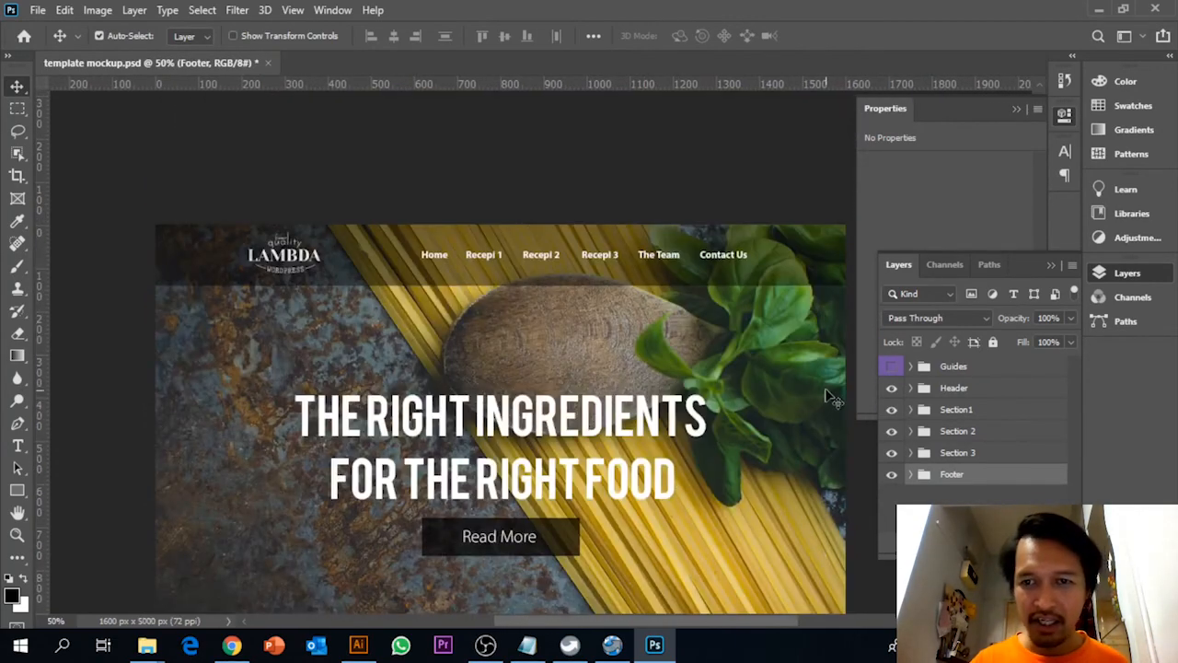
left_click(891, 366)
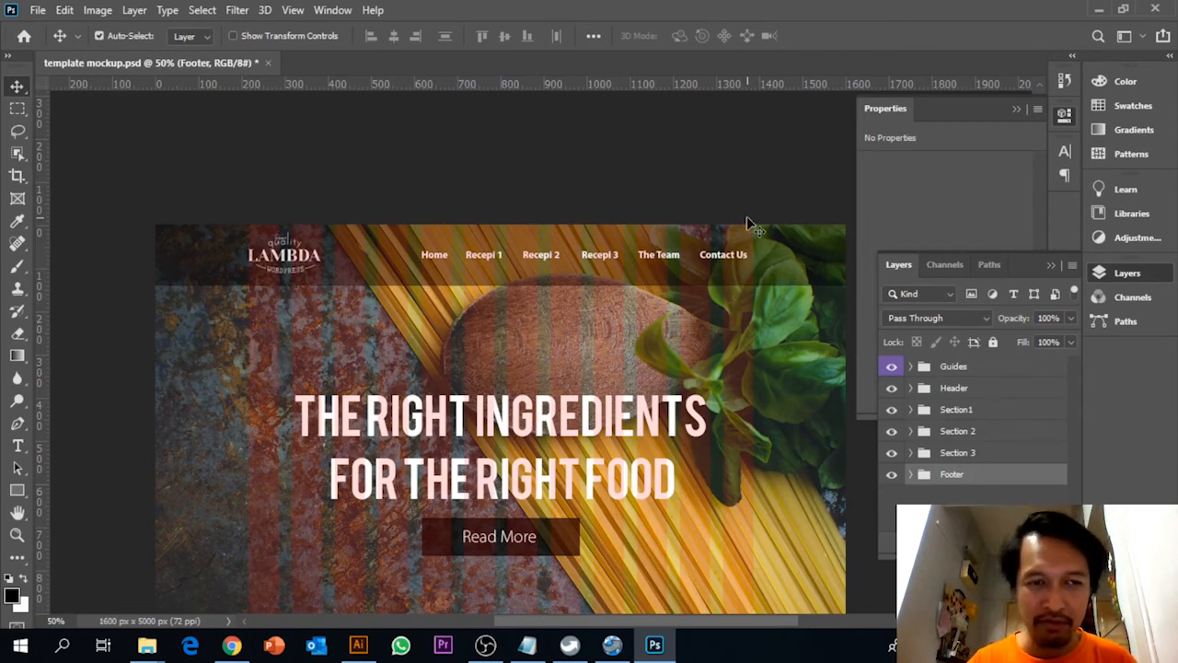
scroll(747, 193, "down", 3)
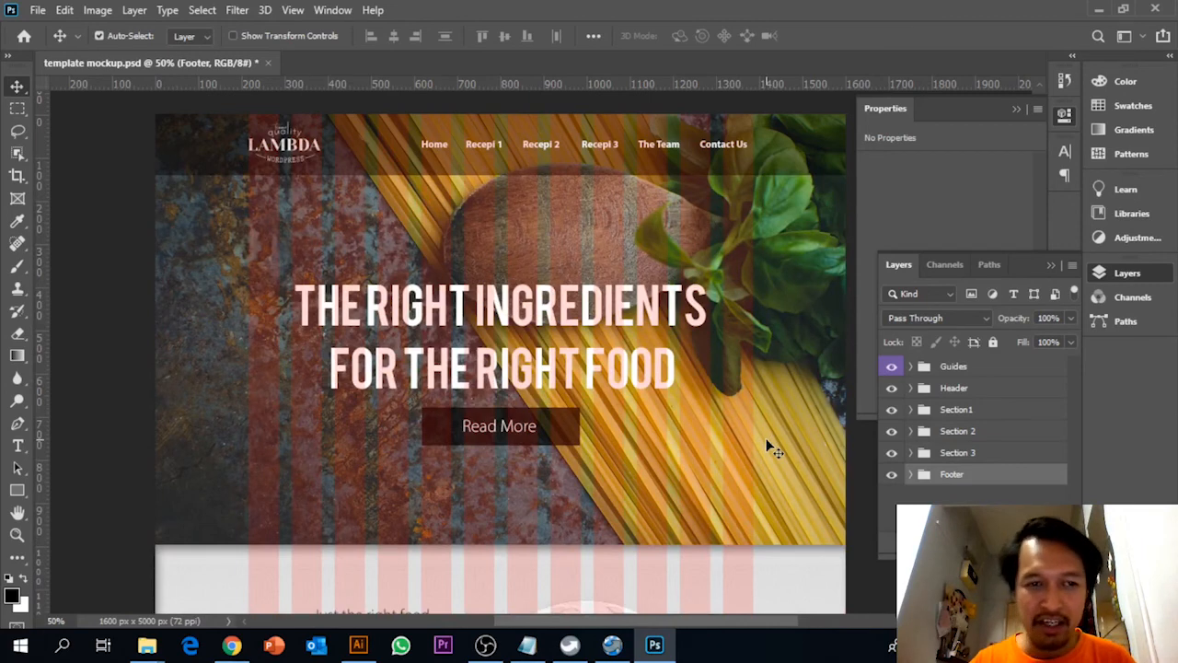
scroll(764, 451, "down", 8)
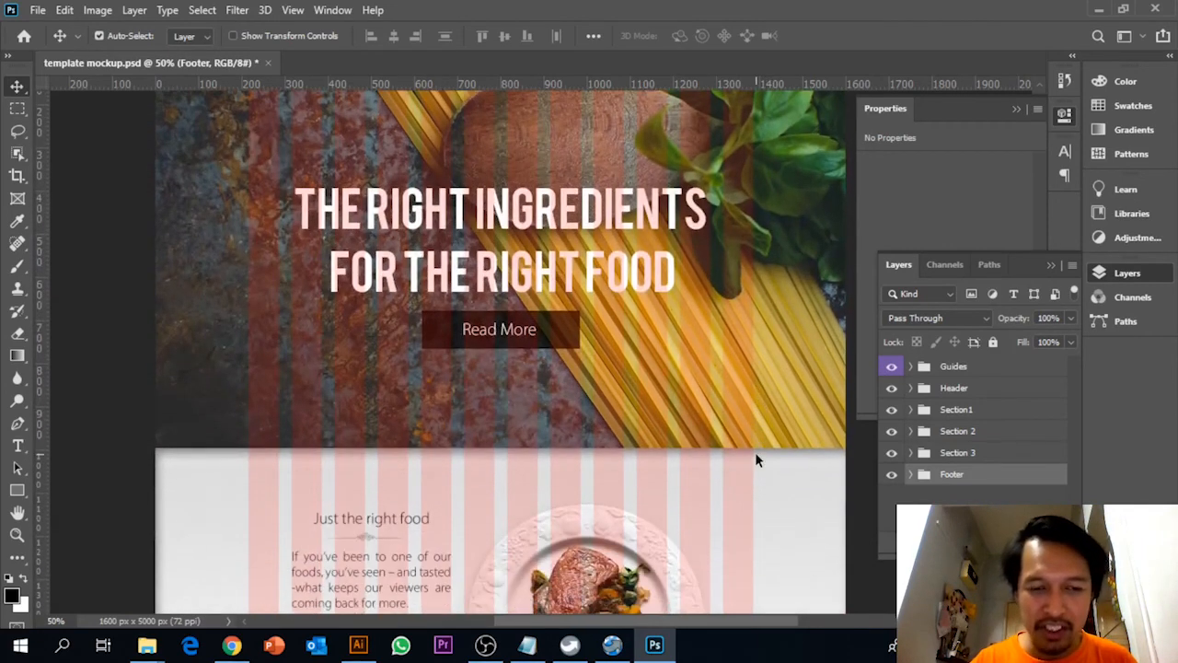
scroll(755, 452, "down", 2)
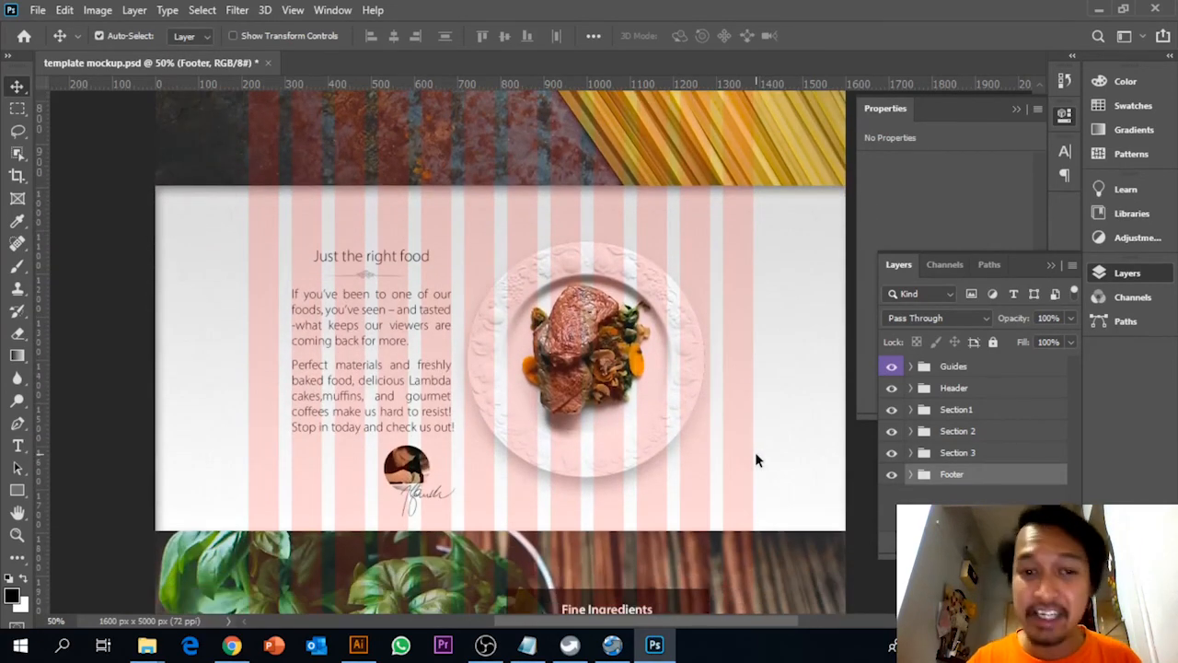
scroll(755, 452, "down", 2)
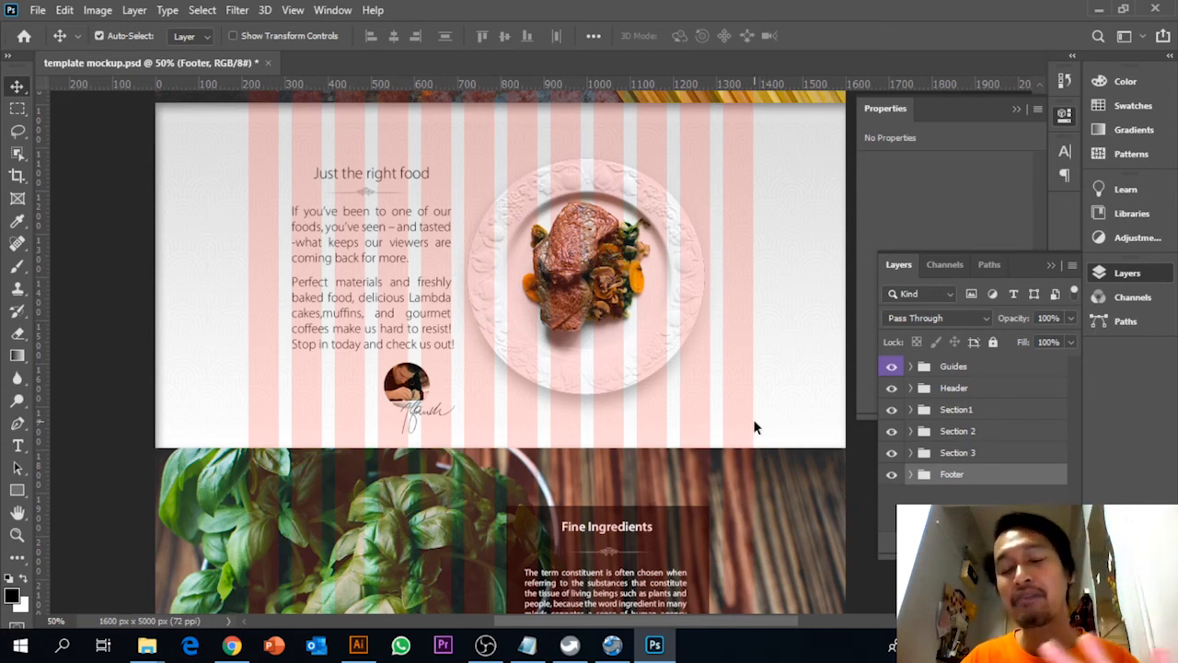
scroll(753, 421, "down", 3)
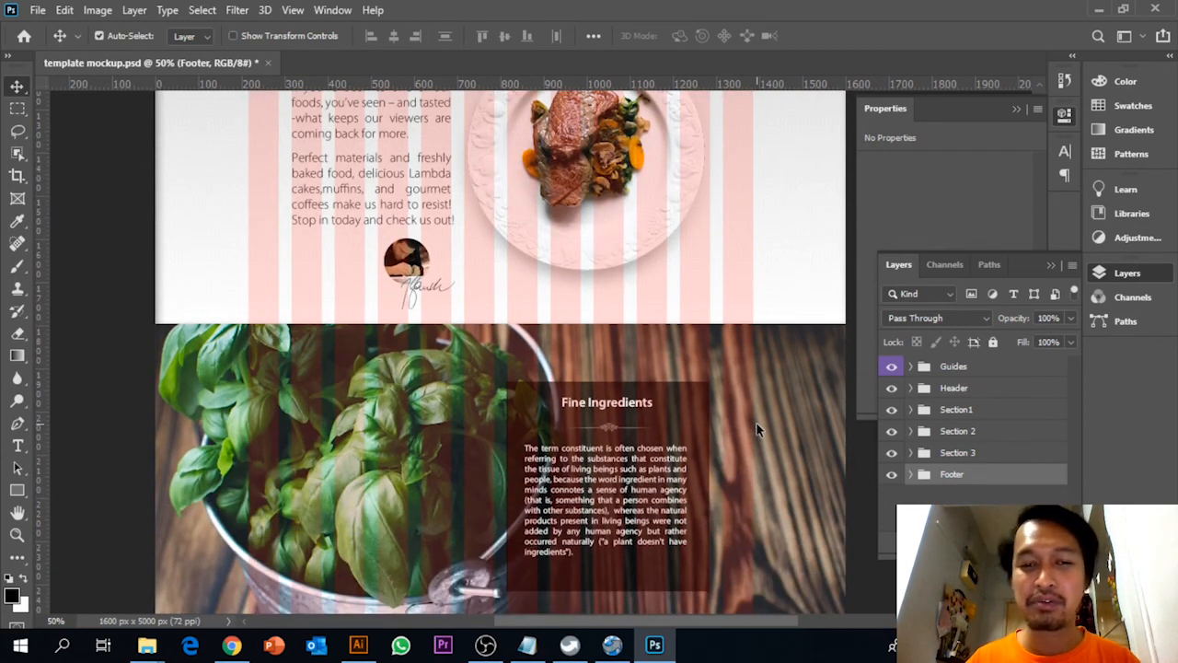
scroll(756, 429, "down", 6)
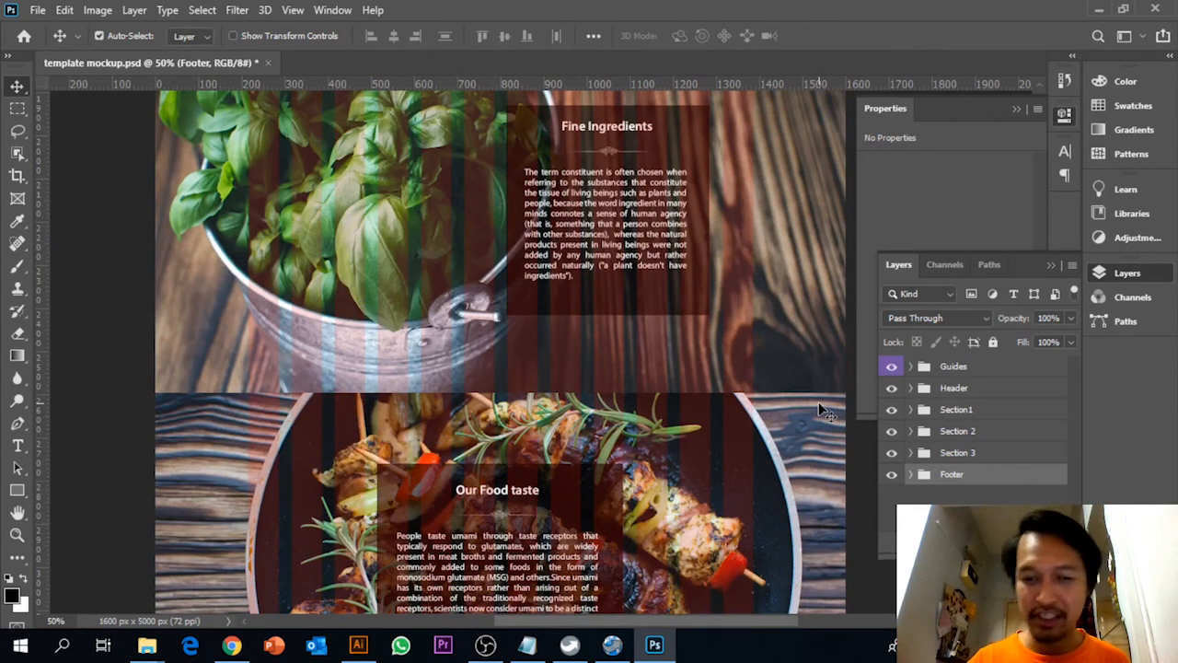
left_click(892, 368)
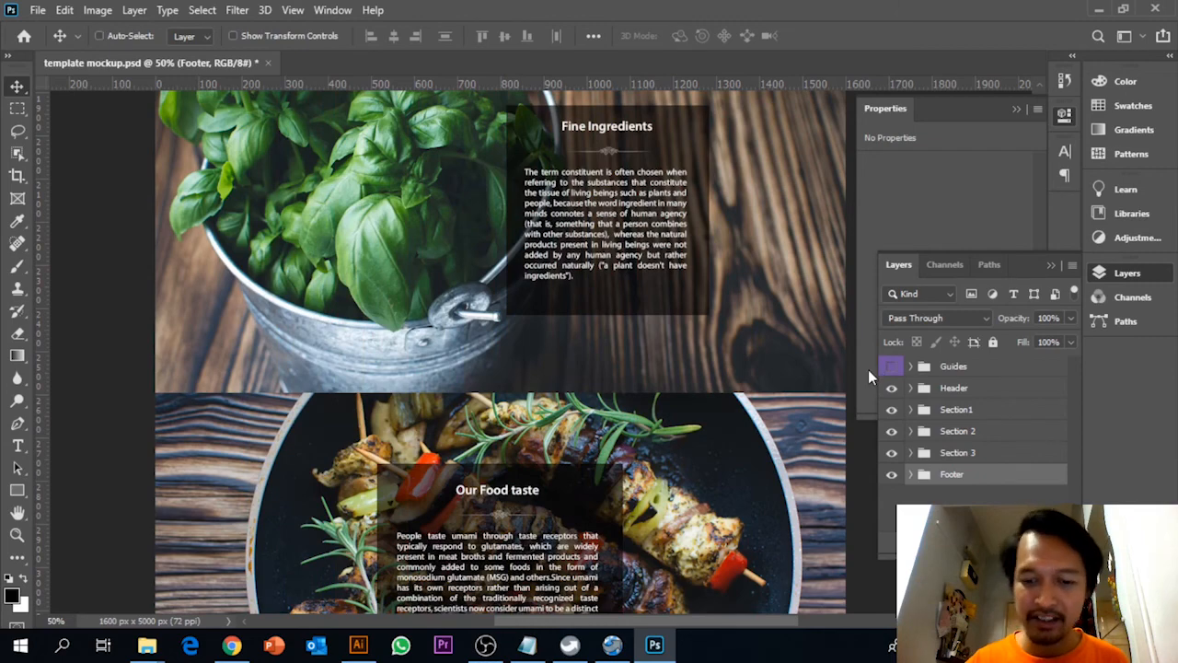
Trim the canvas based on transparent pixels at the top, bottom, left and right to remove the empty area below the footer
key("ctrl+0")
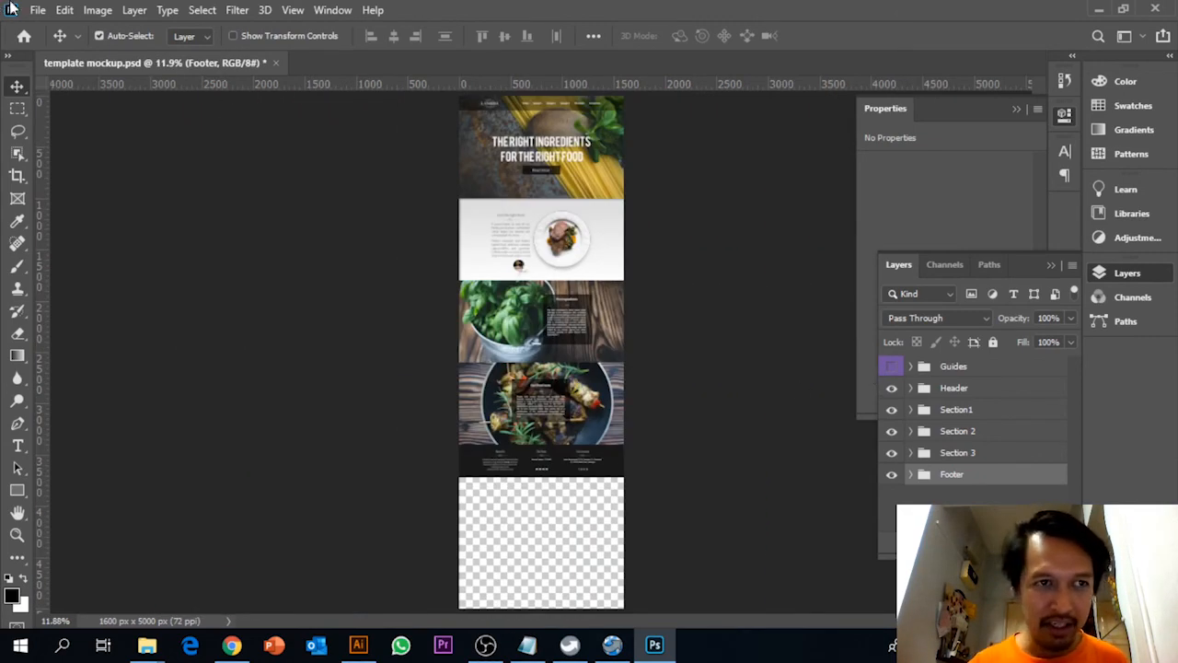
left_click(101, 11)
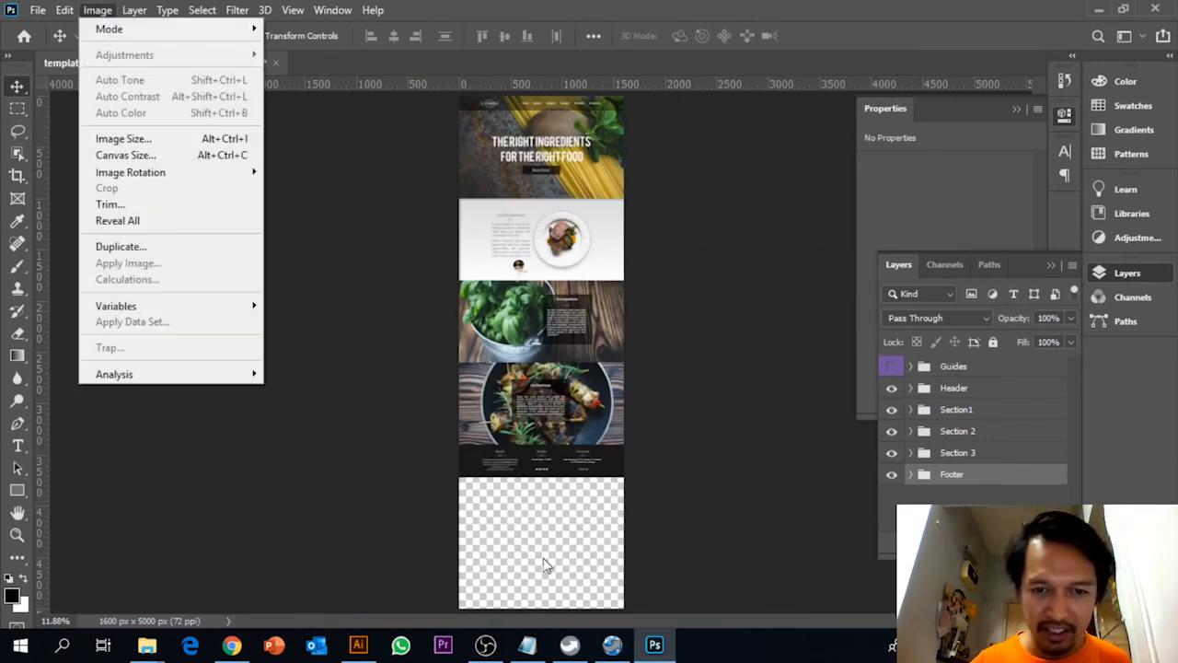
left_click(109, 204)
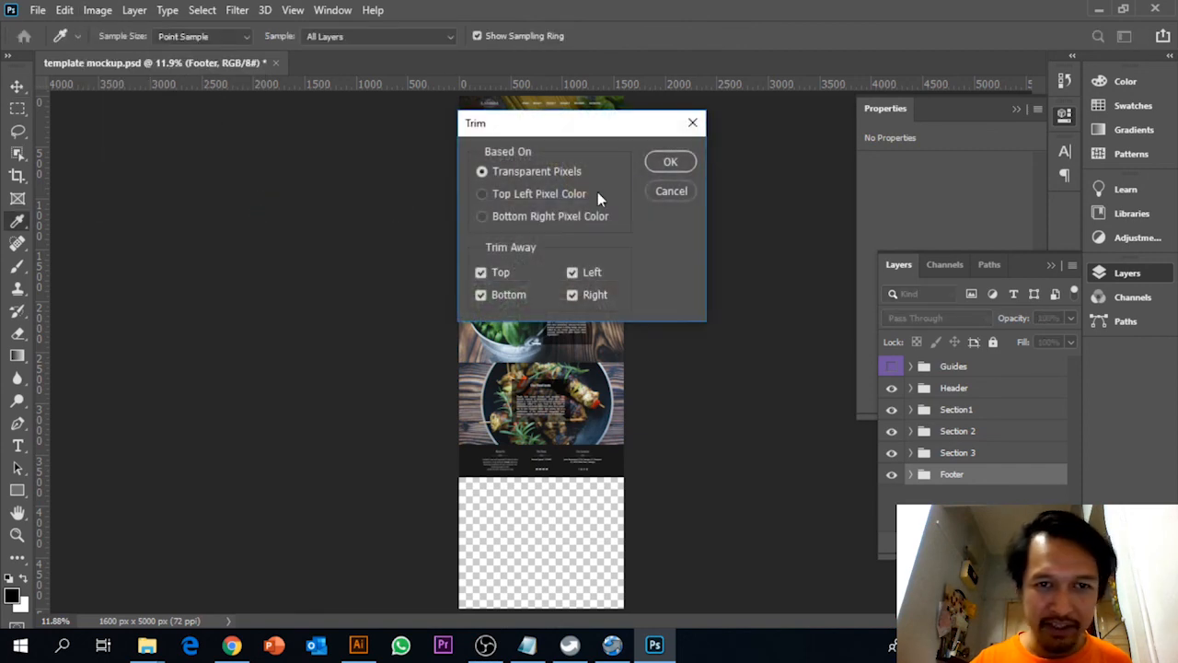
left_click(673, 162)
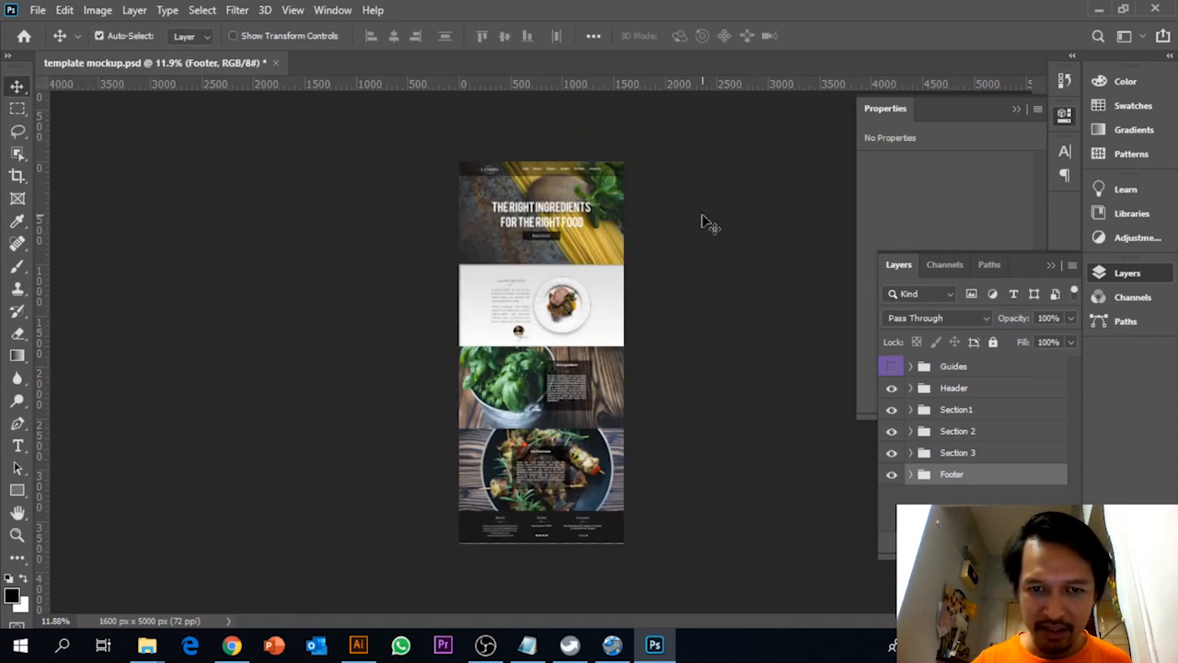
Examine the whole trimmed page at 16.67% zoom, from the header through all sections down to the footer
key("ctrl+plus")
key("ctrl+plus")
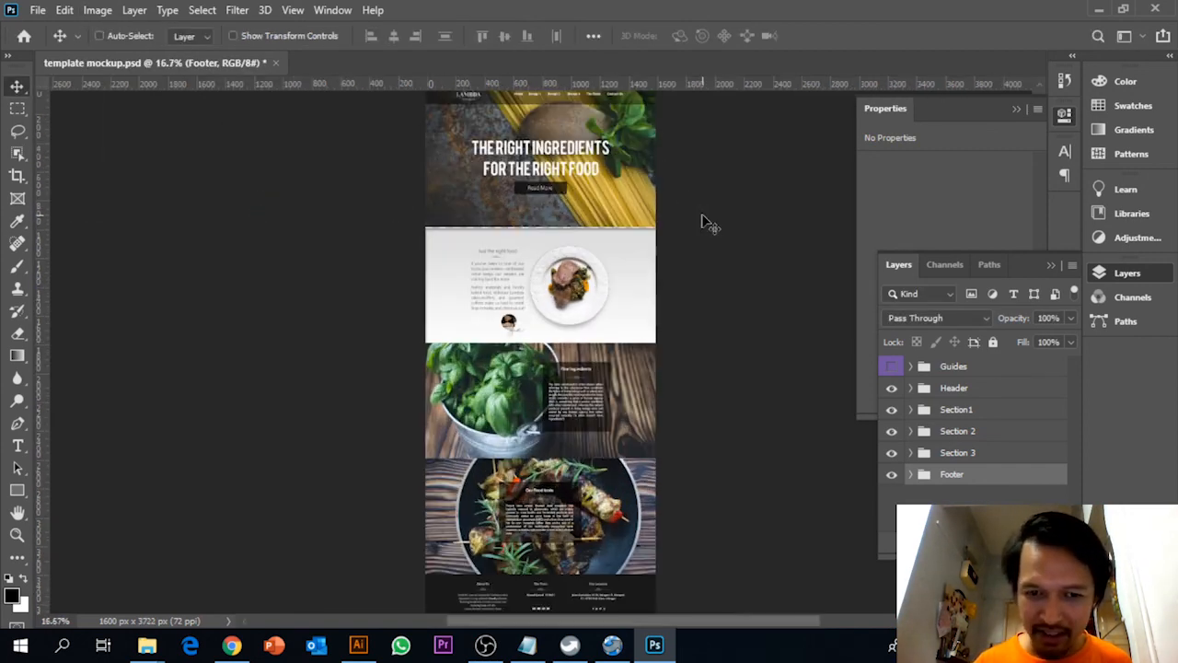
scroll(709, 224, "up", 1)
scroll(709, 223, "up", 1)
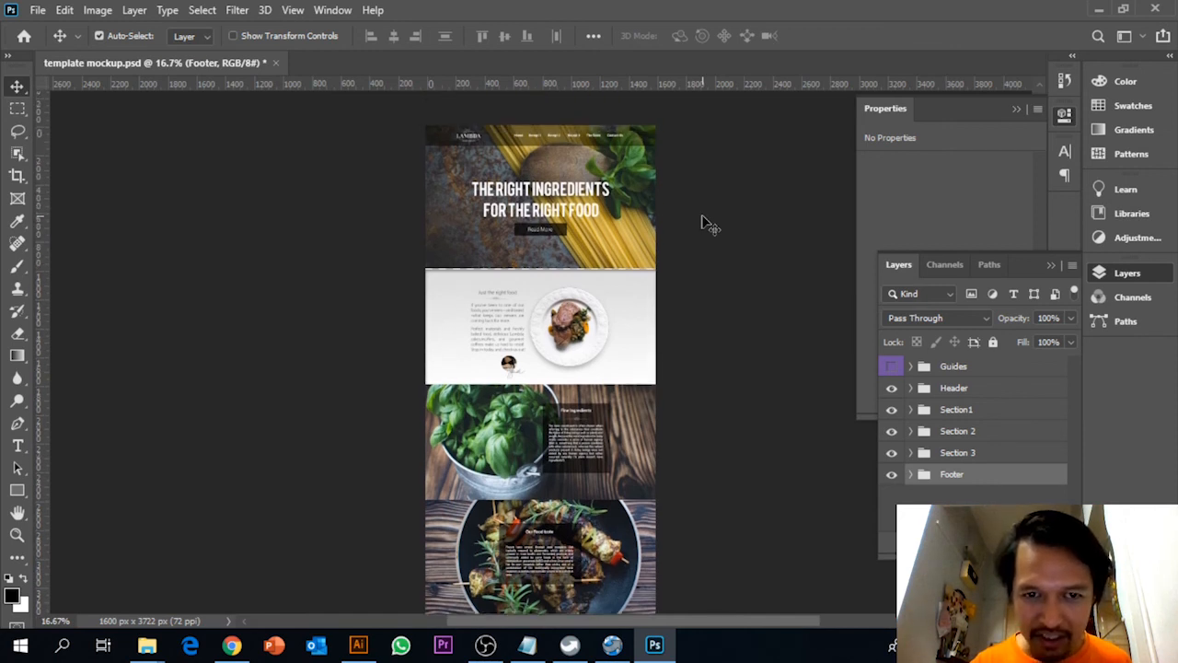
scroll(708, 224, "down", 4)
scroll(709, 224, "up", 3)
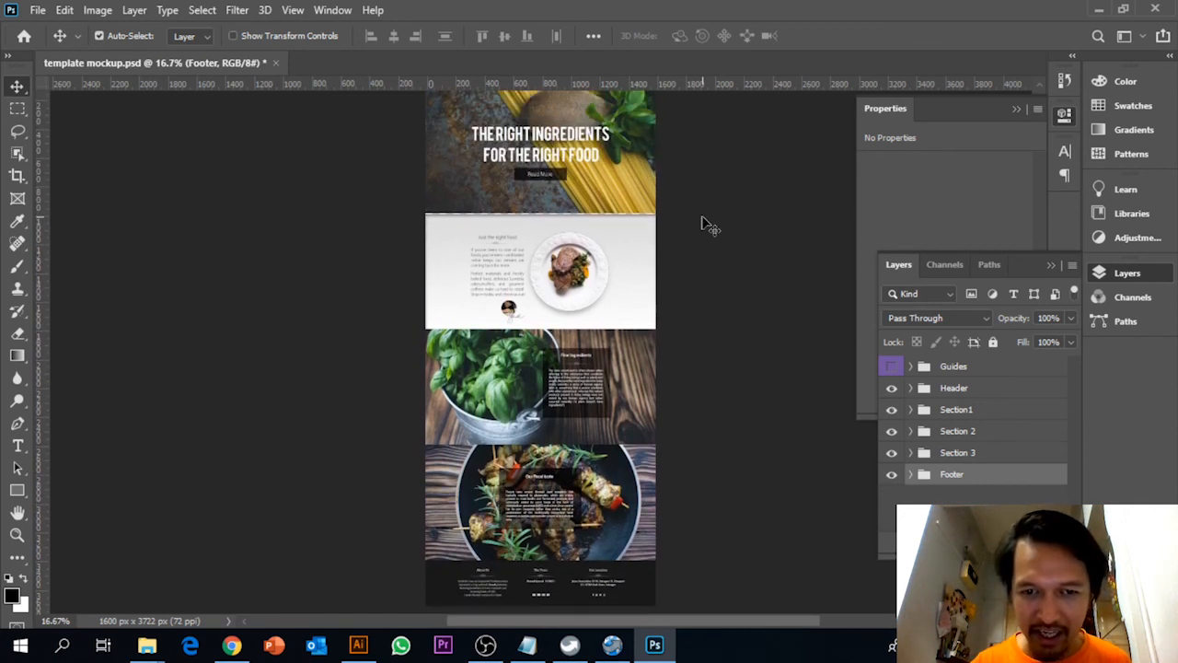
scroll(709, 224, "up", 1)
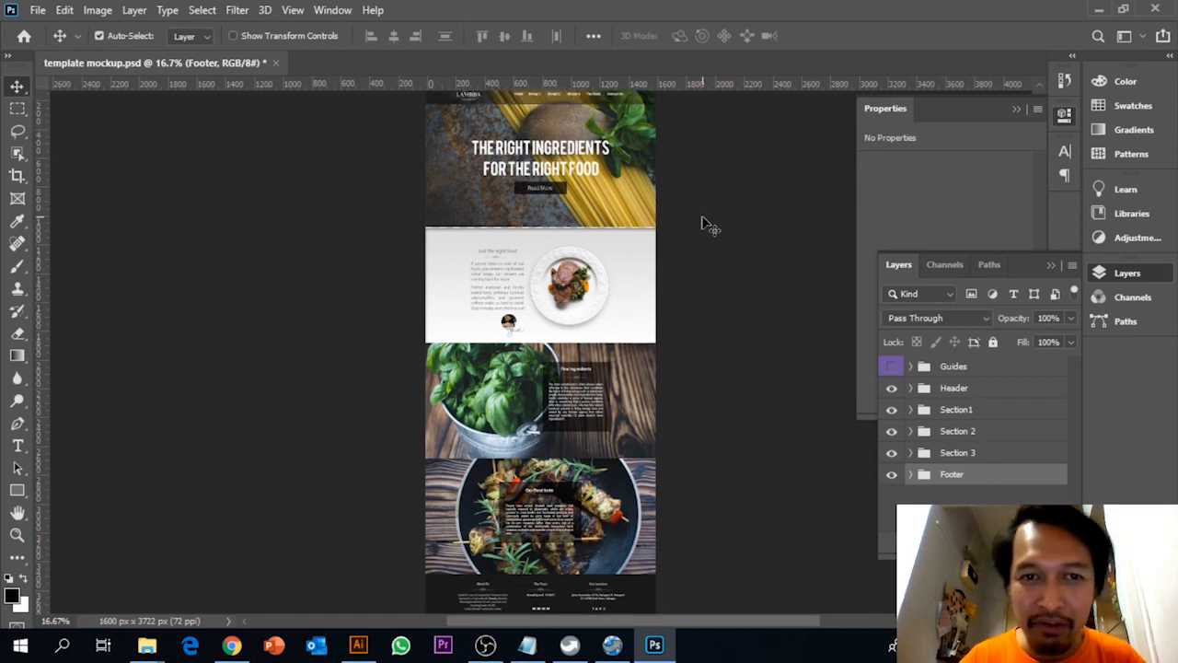
scroll(709, 223, "down", 1)
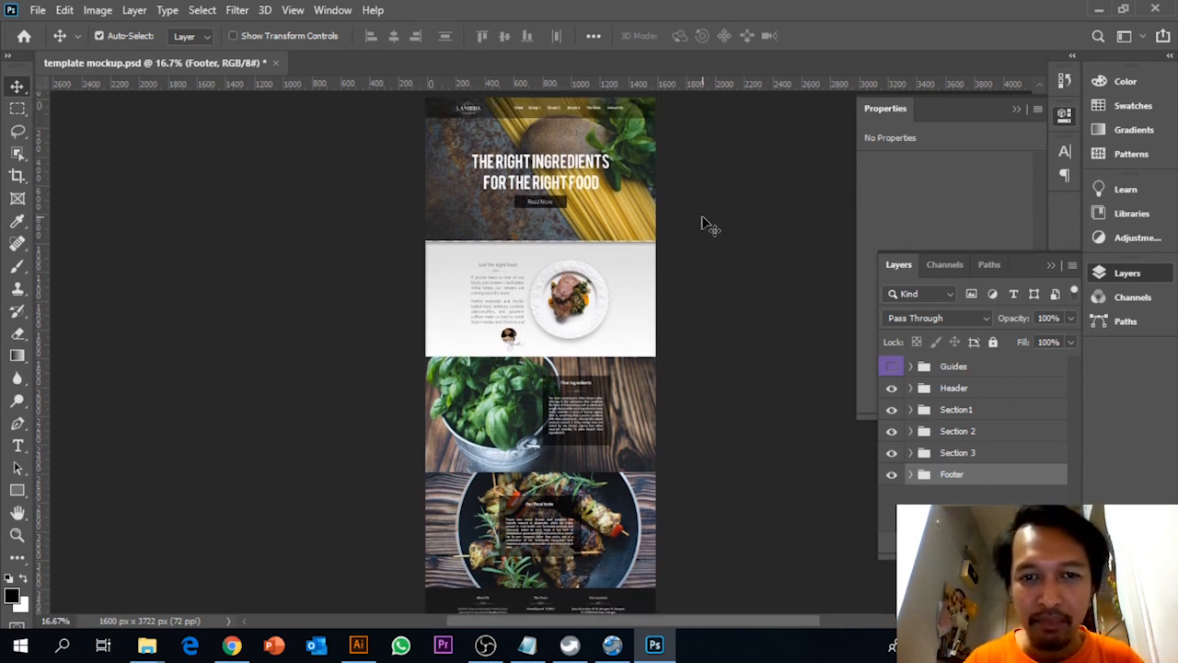